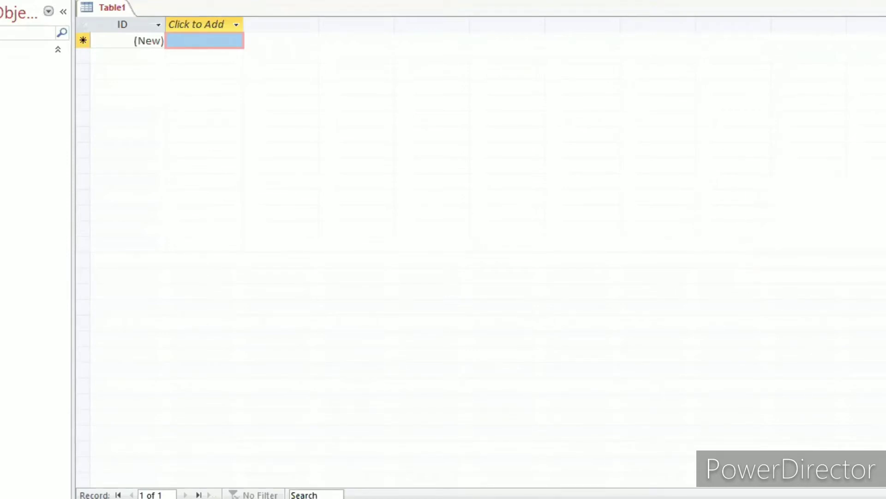
Close the blank datasheet table and create a new table in Design view.
{"action": "key", "text": "ctrl+w"}
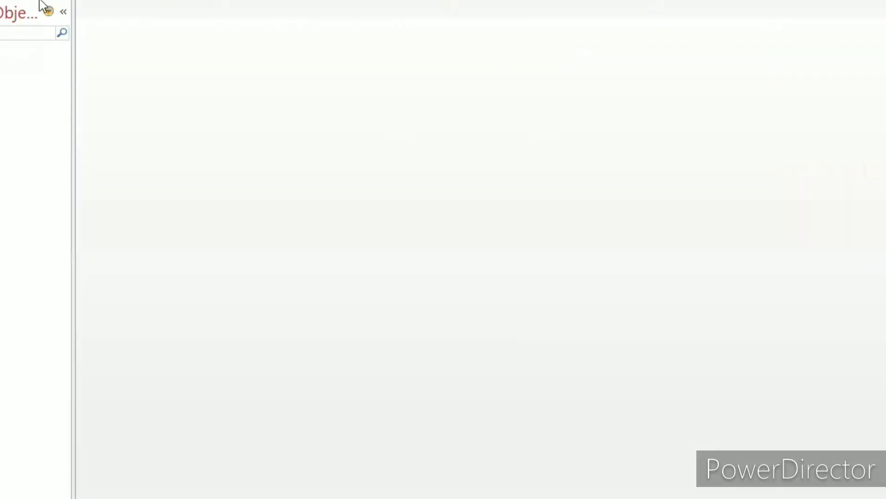
{"action": "key", "text": "alt+c"}
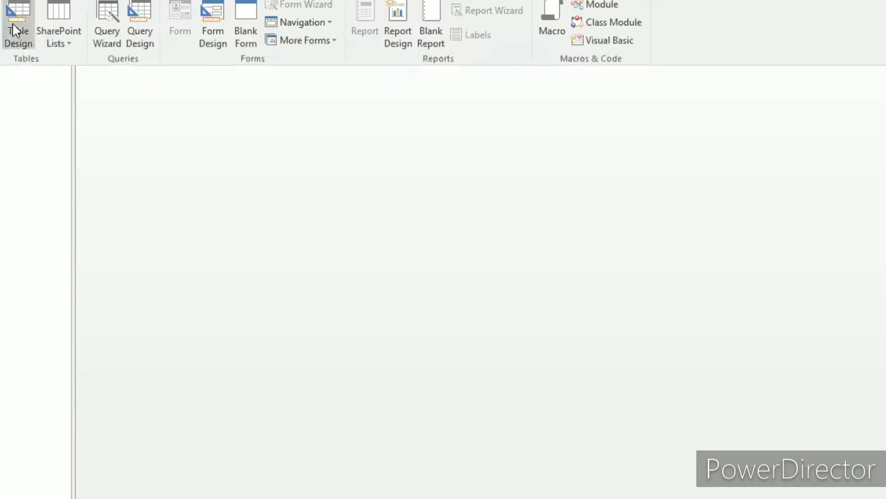
{"action": "left_click", "coordinate": [14, 32]}
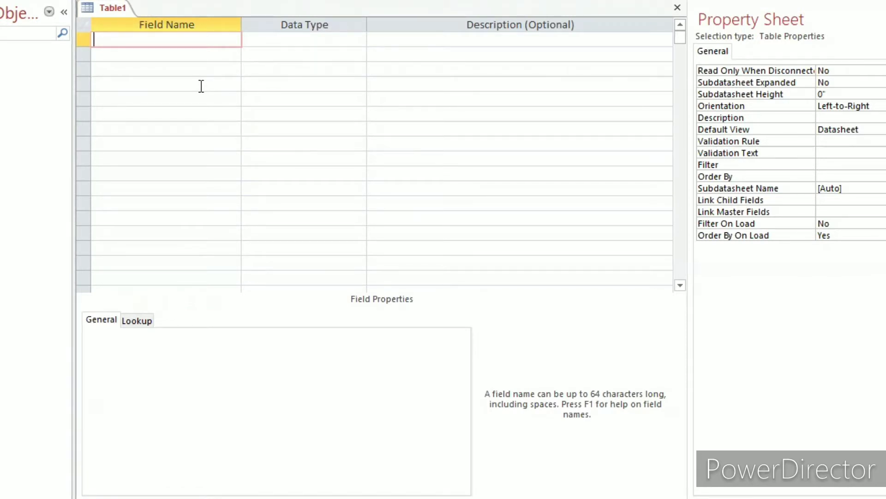
Add a first field named ID to the new table with the AutoNumber data type.
{"action": "type", "text": "ID"}
{"action": "left_click", "coordinate": [275, 39]}
{"action": "left_click", "coordinate": [359, 40]}
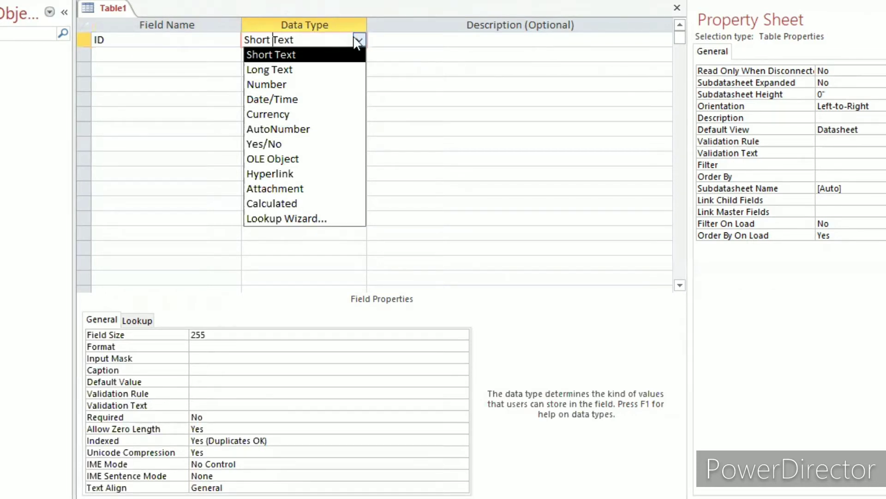
{"action": "left_click", "coordinate": [275, 128]}
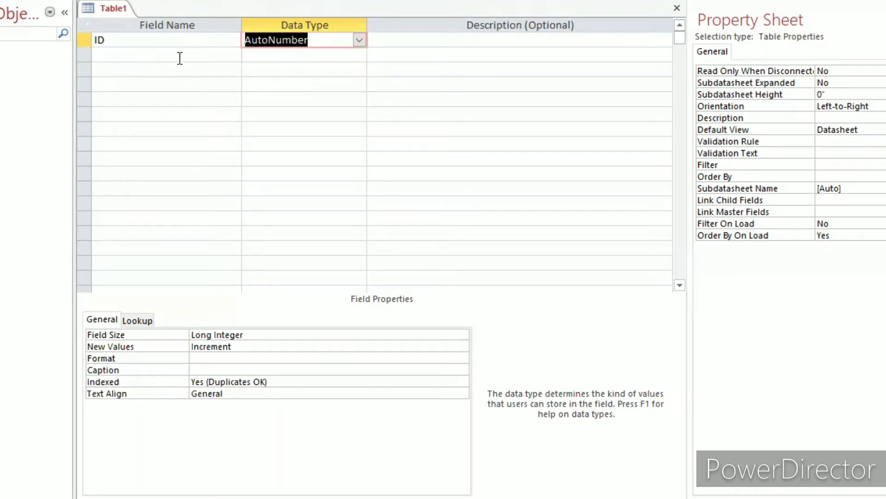
Add a second field named Mname with the Short Text data type.
{"action": "left_click", "coordinate": [147, 56]}
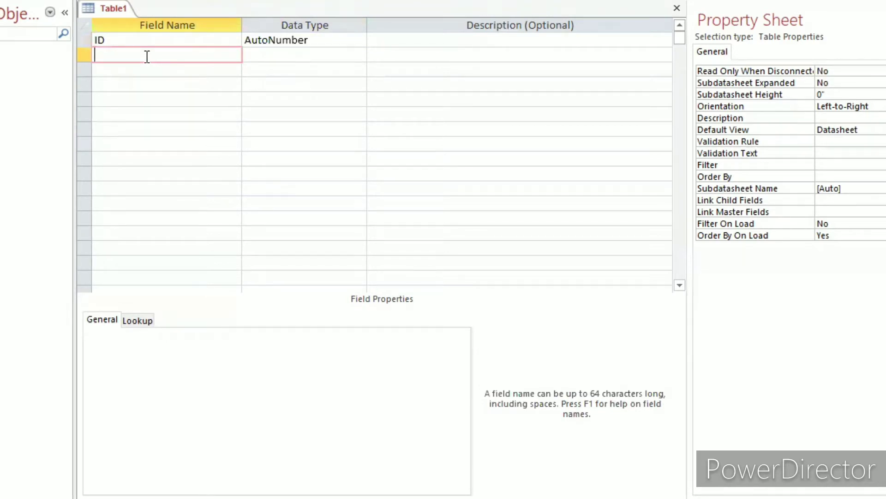
{"action": "type", "text": "Mname"}
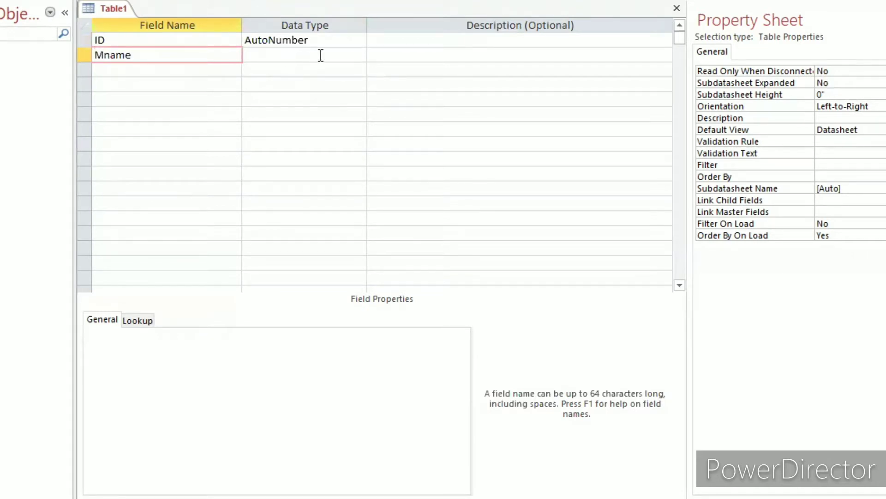
{"action": "left_click", "coordinate": [321, 56]}
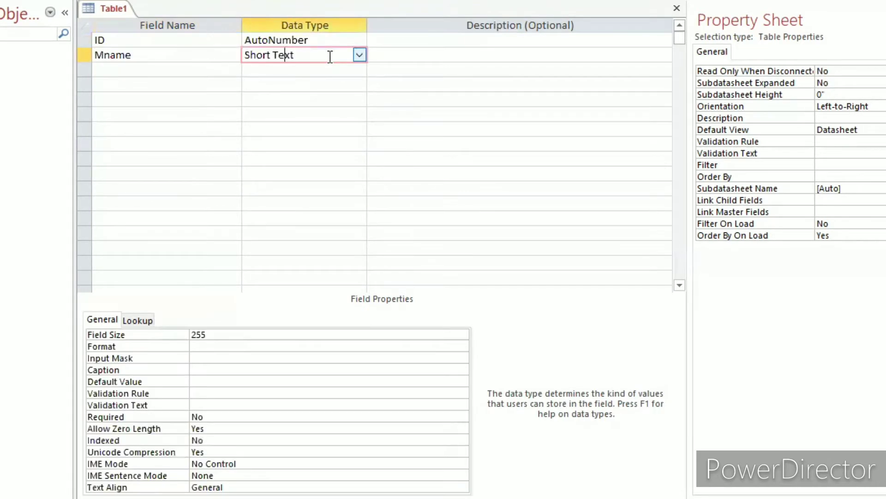
Add a third field named Contact below Mname and set its data type to Number.
{"action": "left_click", "coordinate": [136, 69]}
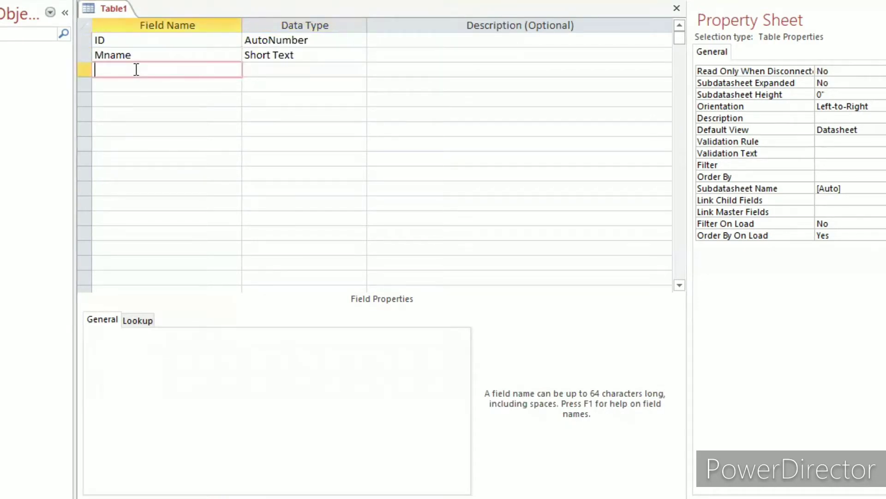
{"action": "type", "text": "c"}
{"action": "key", "text": "BackSpace"}
{"action": "type", "text": "Contact"}
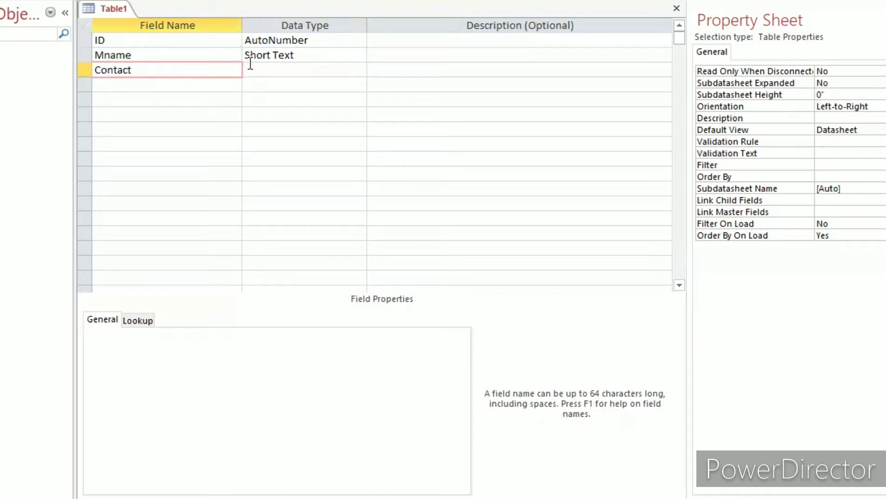
{"action": "left_click", "coordinate": [252, 65]}
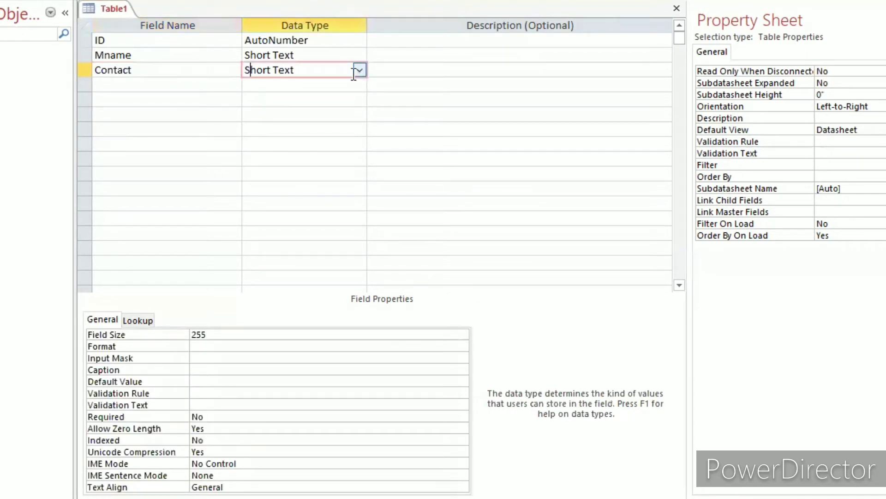
{"action": "left_click", "coordinate": [358, 71]}
{"action": "left_click", "coordinate": [282, 113]}
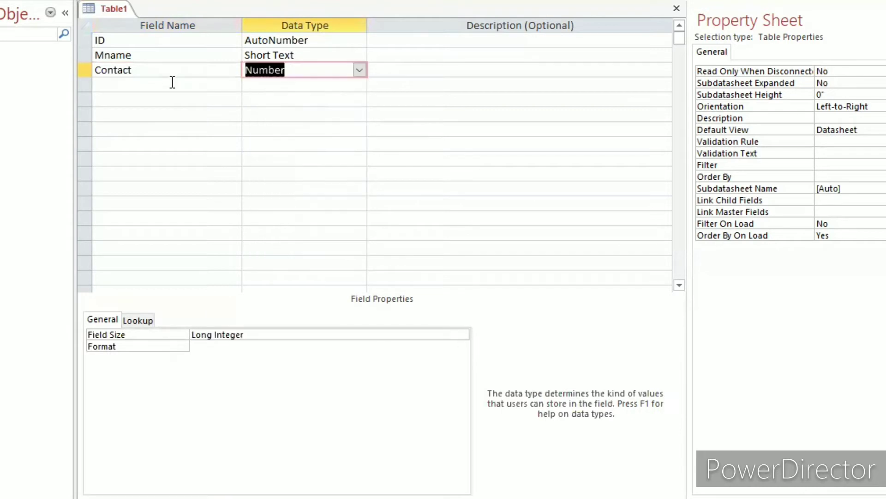
Add a field named Email Address below Contact and set its data type to Hyperlink.
{"action": "left_click", "coordinate": [172, 82]}
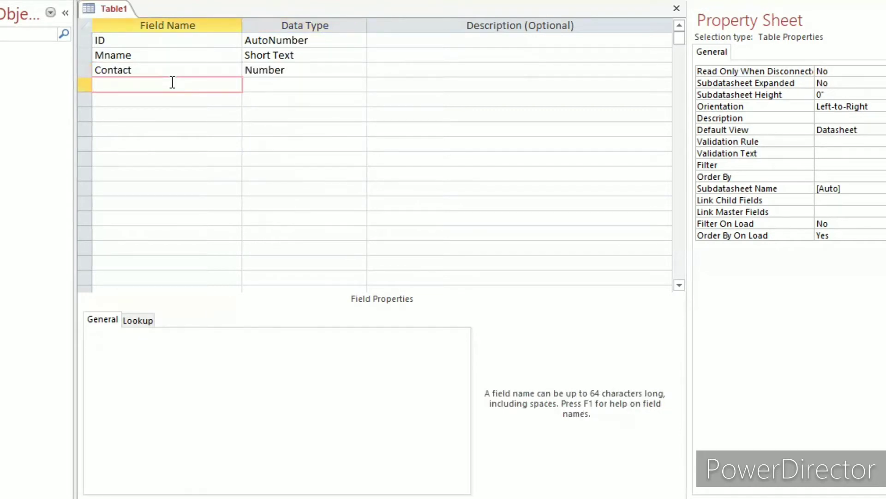
{"action": "type", "text": "Email Addre"}
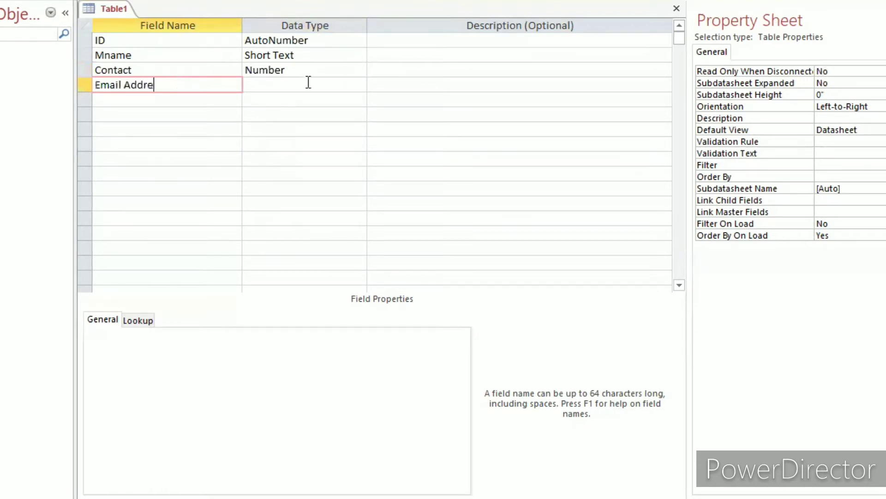
{"action": "type", "text": "ss"}
{"action": "left_click", "coordinate": [310, 83]}
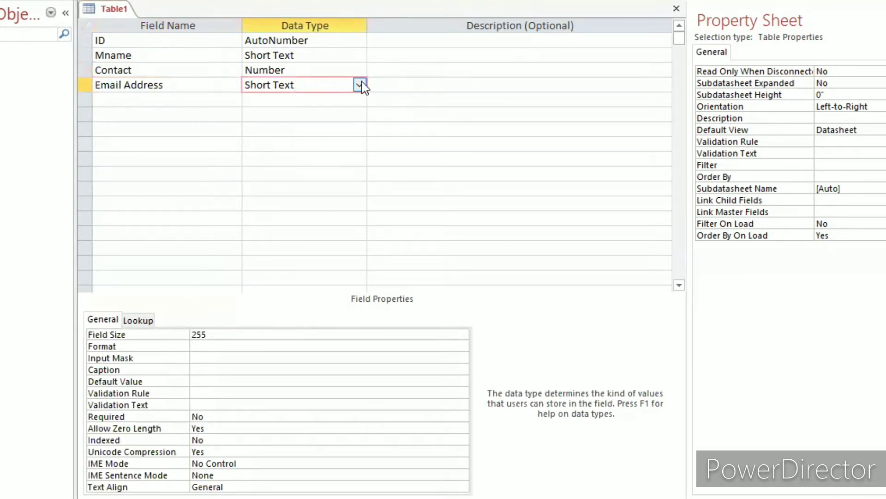
{"action": "left_click", "coordinate": [360, 85]}
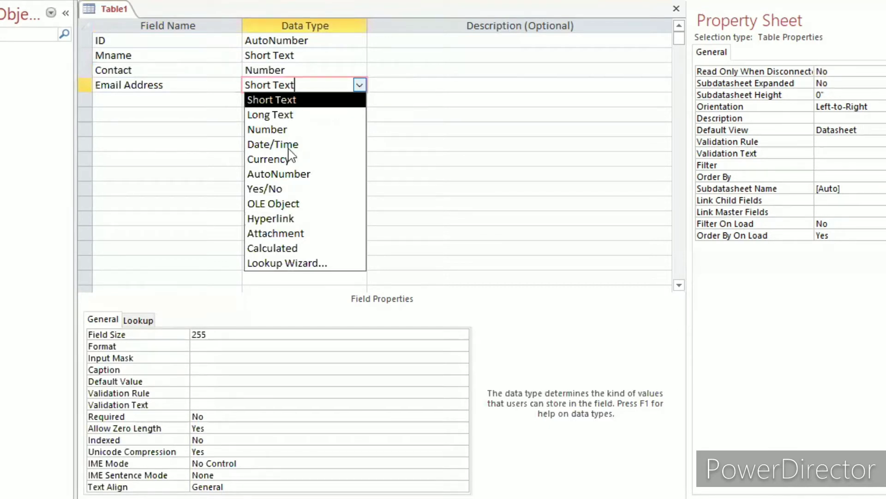
{"action": "left_click", "coordinate": [281, 218]}
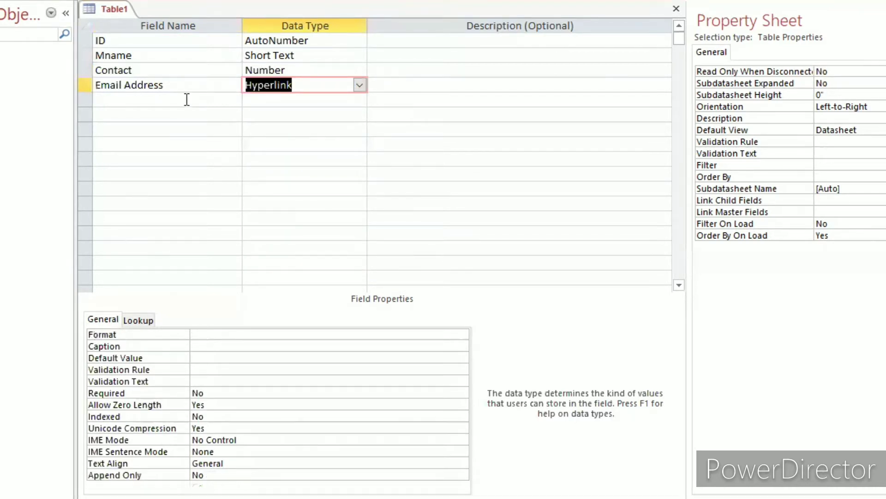
Add a field named Home Town below Email Address with the Short Text data type.
{"action": "left_click", "coordinate": [187, 100]}
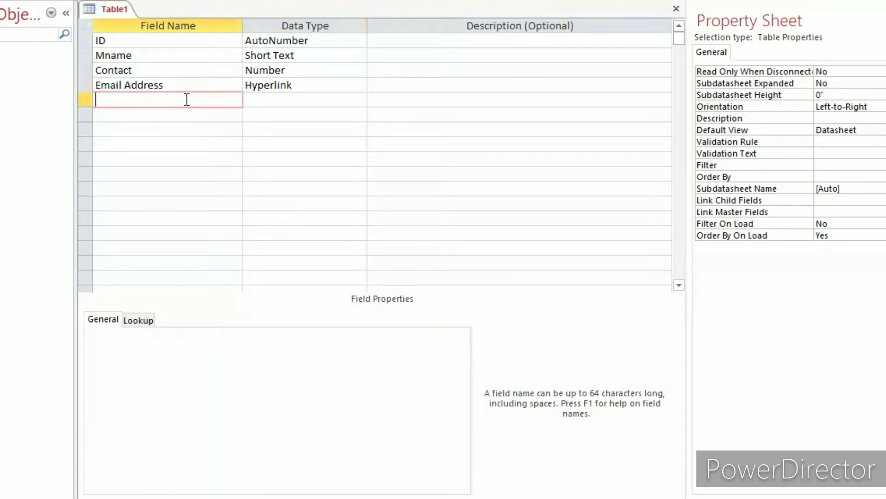
{"action": "type", "text": "Home Town"}
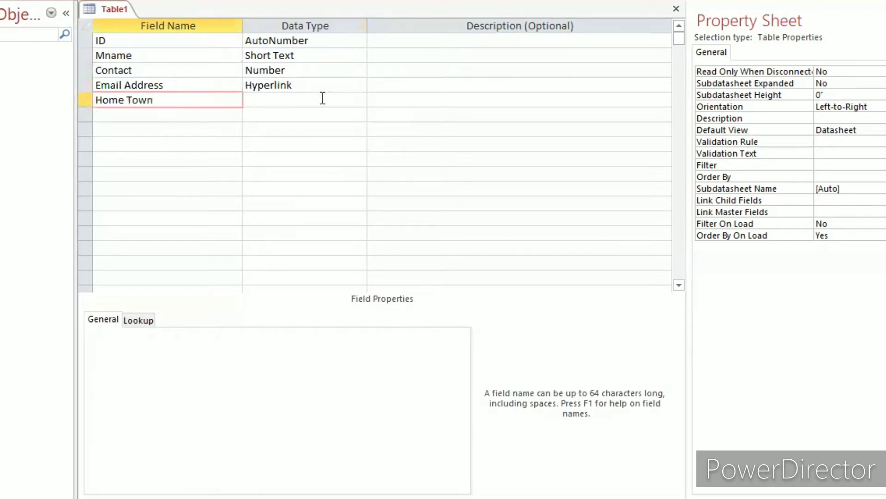
{"action": "left_click", "coordinate": [322, 98]}
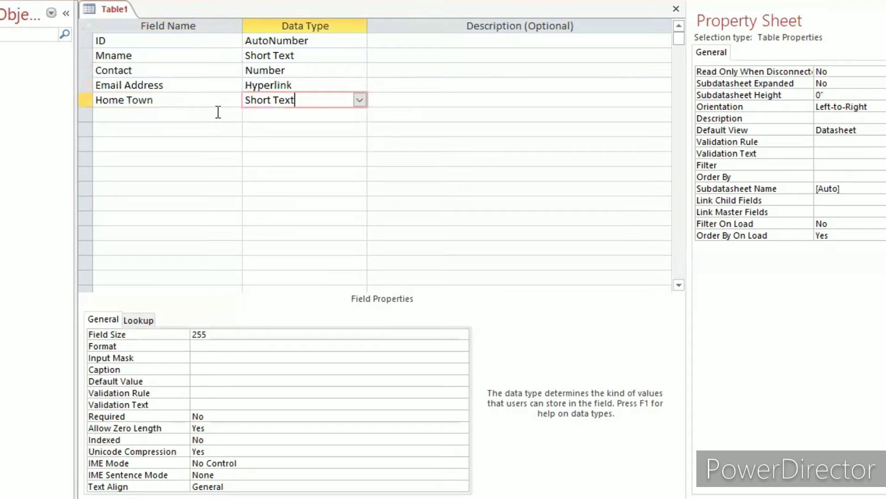
Add a field named Gender below Home Town with the Short Text data type.
{"action": "left_click", "coordinate": [218, 112]}
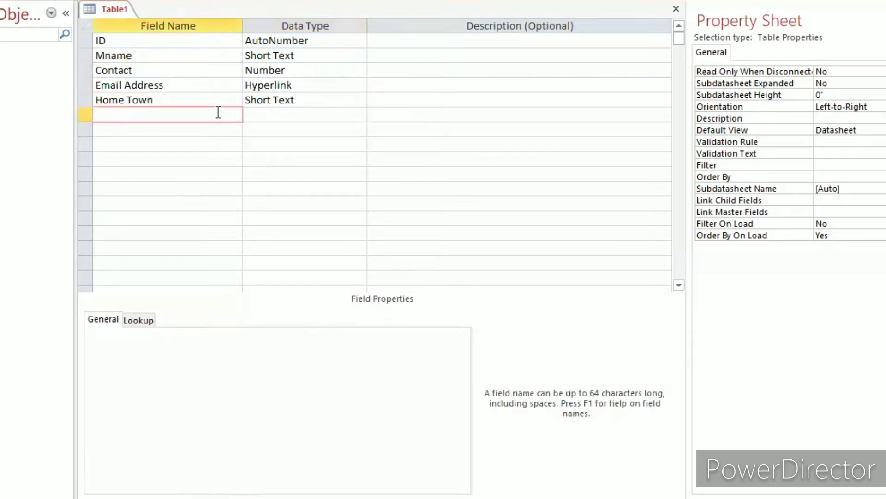
{"action": "type", "text": "Men"}
{"action": "key", "text": "BackSpace"}
{"action": "type", "text": "b"}
{"action": "key", "text": "BackSpace"}
{"action": "key", "text": "BackSpace"}
{"action": "key", "text": "BackSpace"}
{"action": "type", "text": "G"}
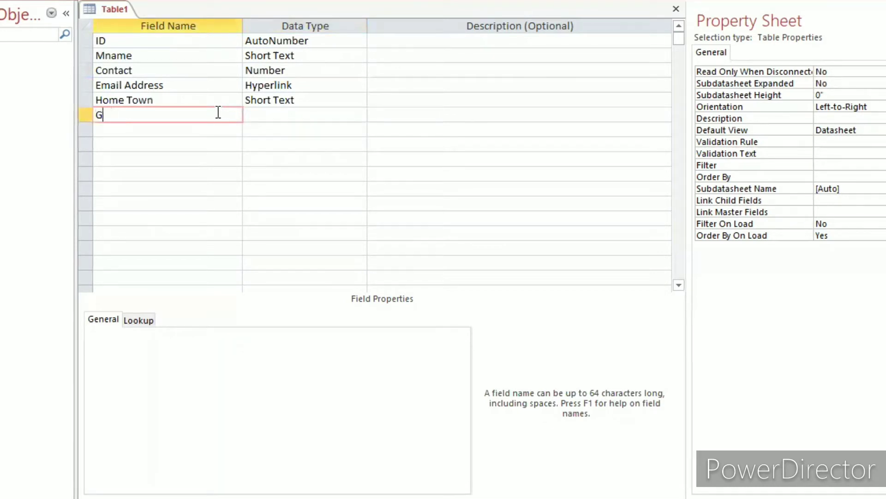
{"action": "type", "text": "ender"}
{"action": "left_click", "coordinate": [335, 119]}
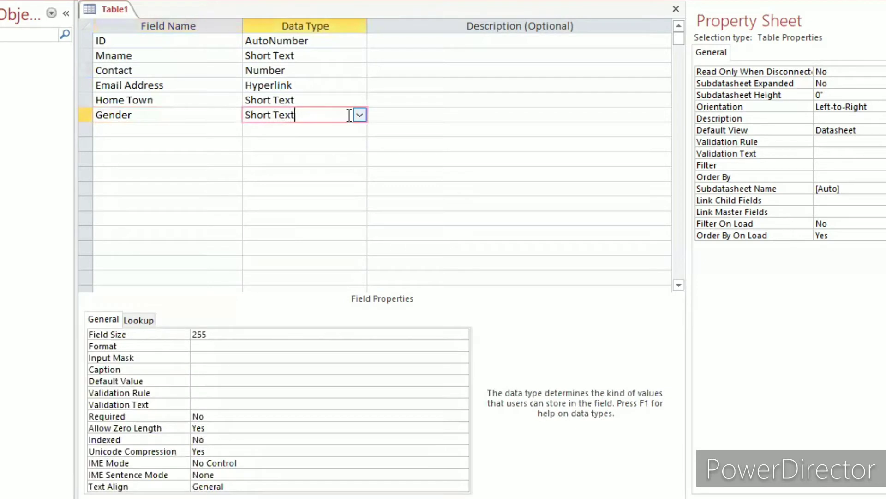
Start the Lookup Wizard for the Gender field and choose to type in the lookup values manually.
{"action": "left_click", "coordinate": [162, 115]}
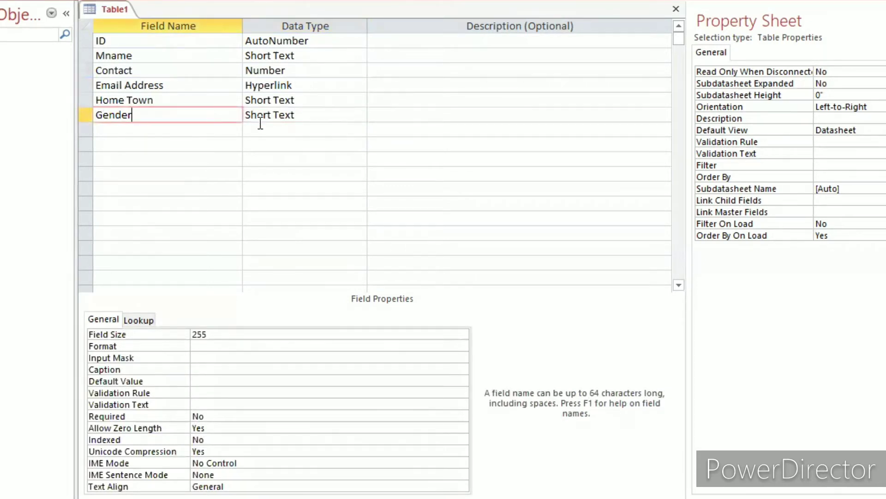
{"action": "left_click", "coordinate": [318, 111]}
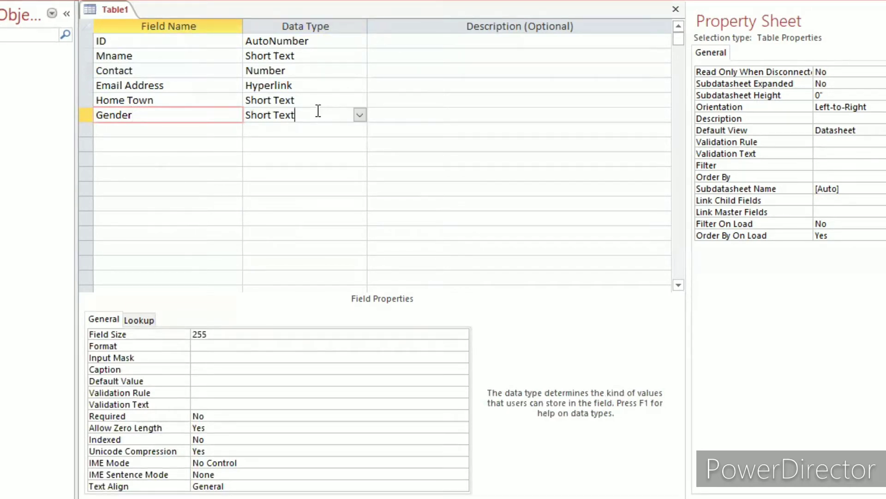
{"action": "left_click", "coordinate": [360, 116]}
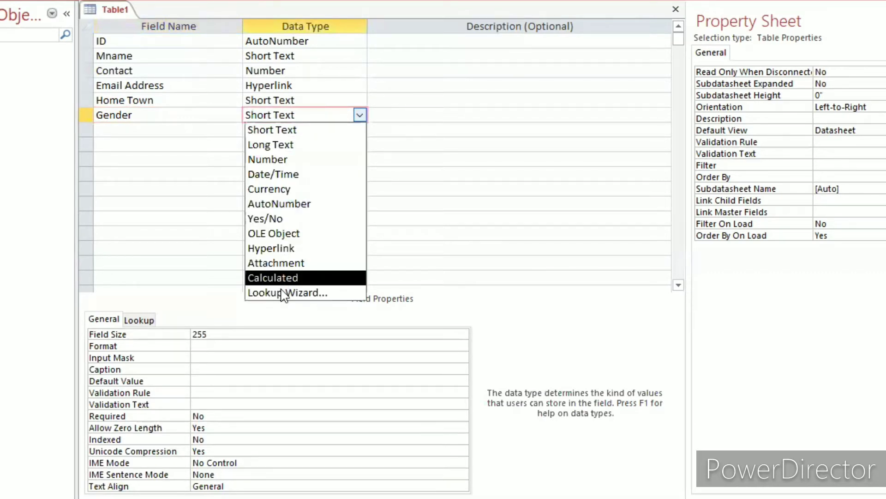
{"action": "left_click", "coordinate": [281, 291]}
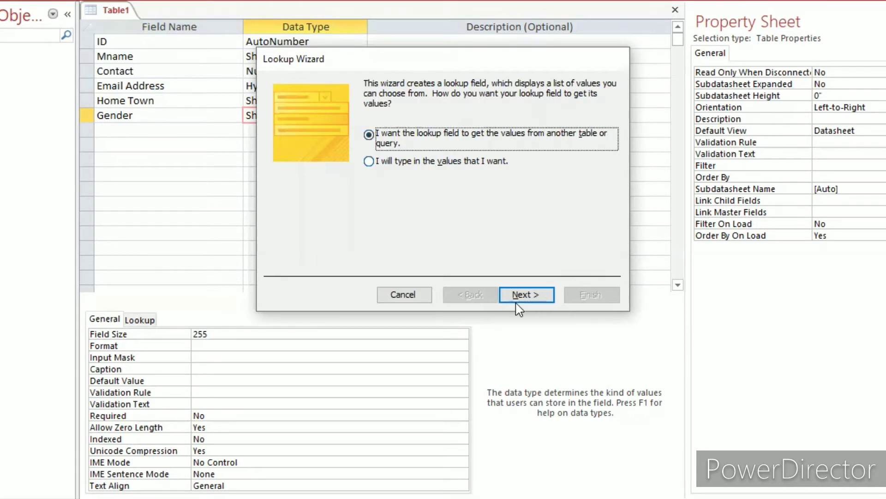
{"action": "key", "text": "Down"}
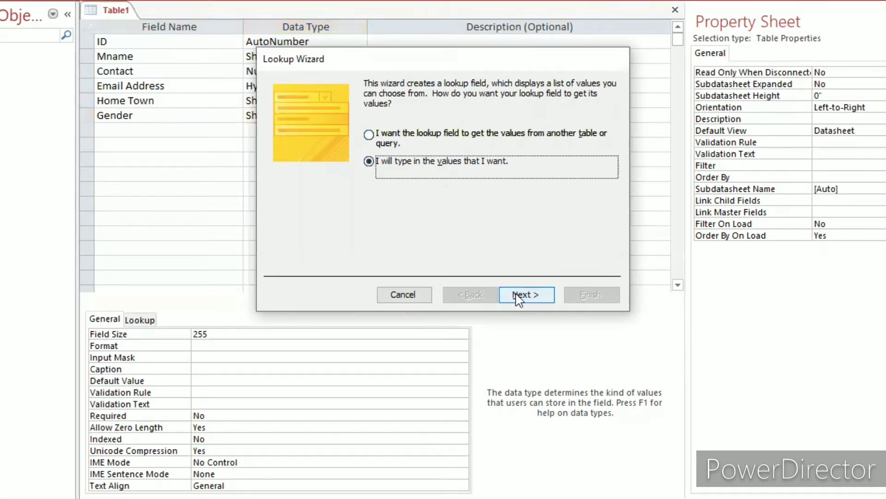
{"action": "left_click", "coordinate": [517, 297]}
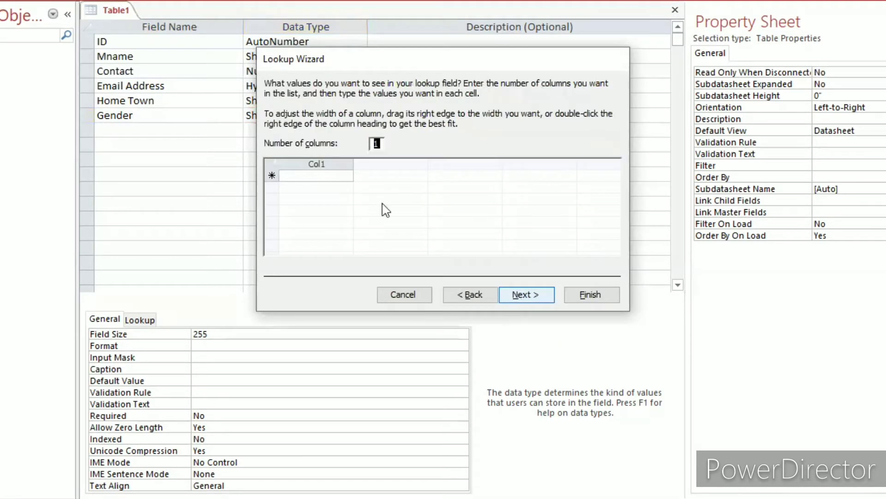
Enter Male and Female as the Gender lookup values in a single column.
{"action": "left_click", "coordinate": [325, 176]}
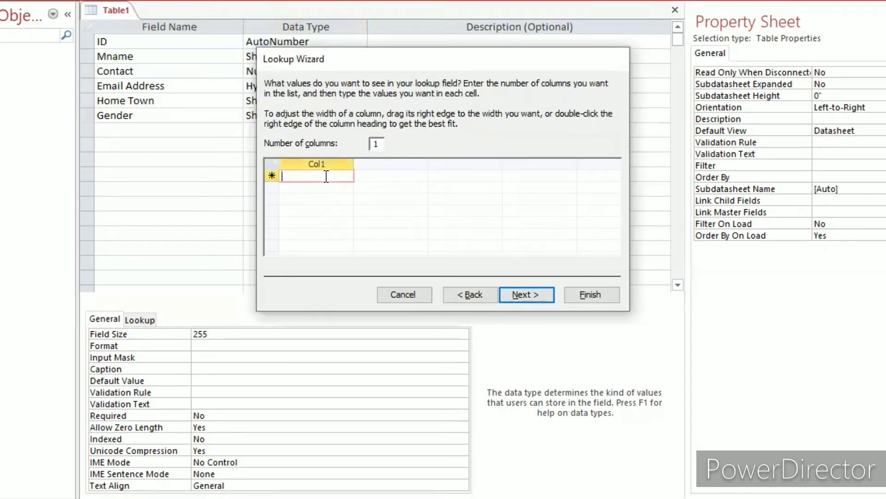
{"action": "type", "text": "Male"}
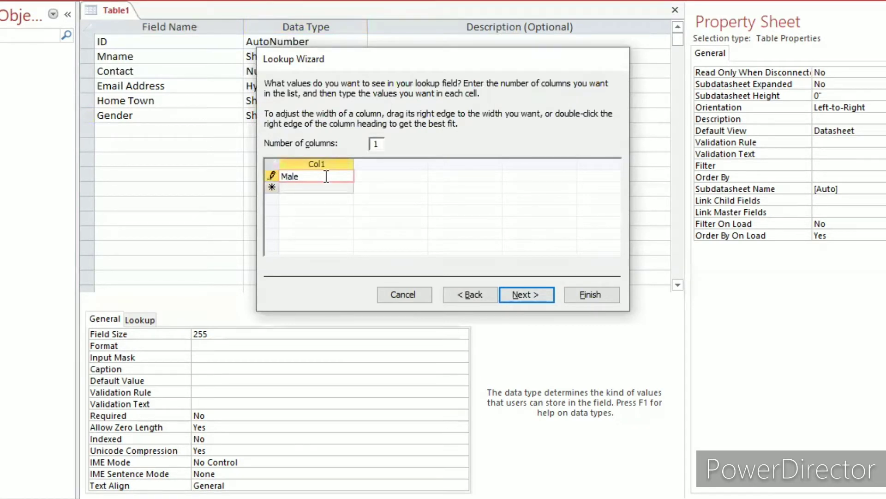
{"action": "key", "text": "Down"}
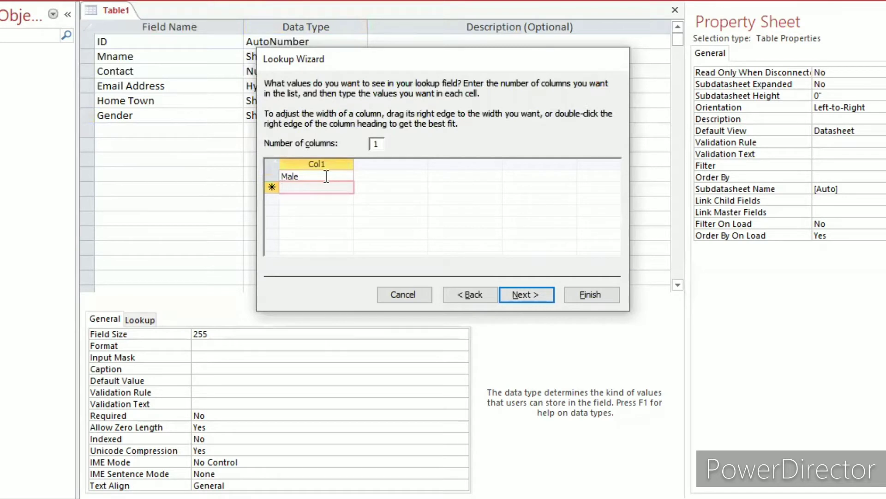
{"action": "type", "text": "Female"}
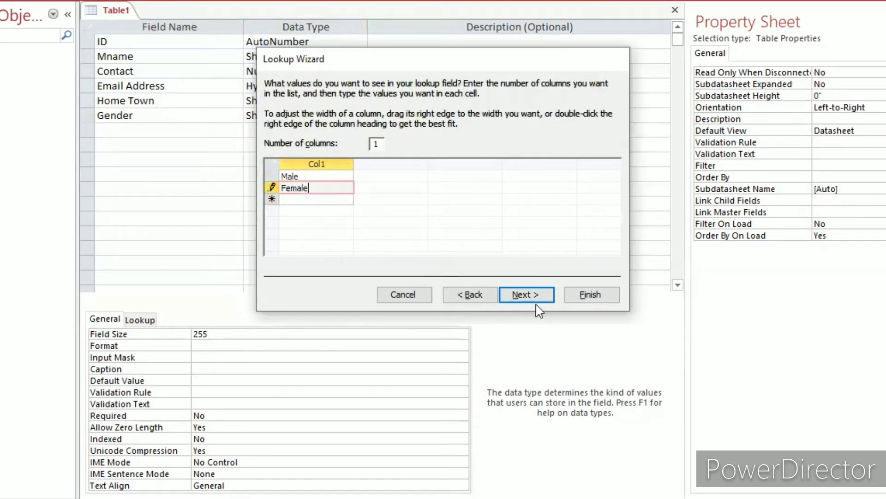
Keep Gender as the lookup field's label, limit entries to the list, and finish the wizard.
{"action": "left_click", "coordinate": [526, 294]}
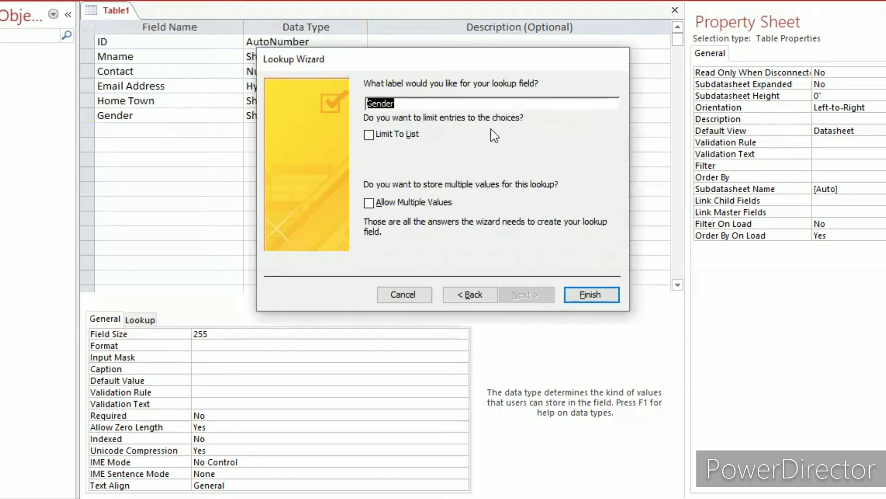
{"action": "left_click", "coordinate": [391, 139]}
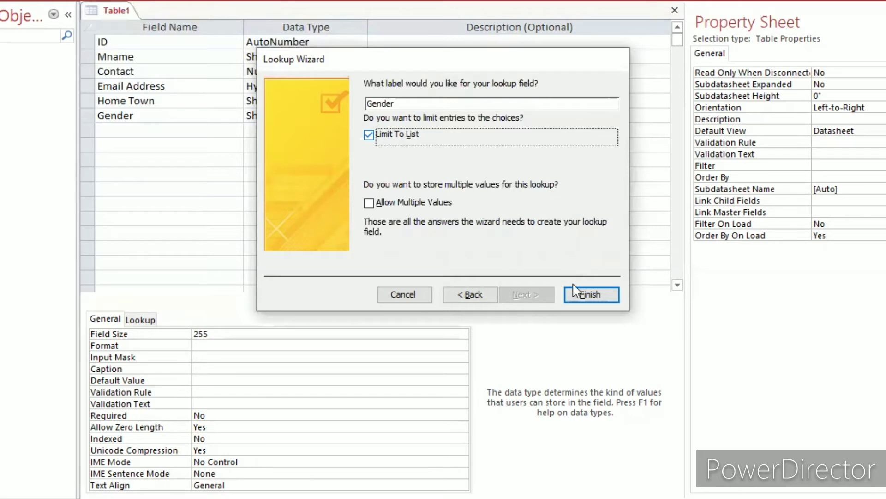
{"action": "left_click", "coordinate": [587, 298]}
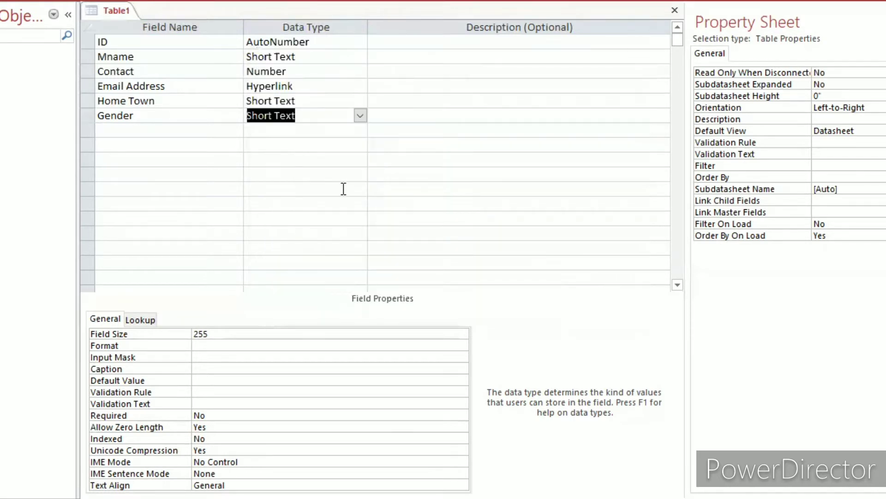
Add a field named DOB below Gender with the Date/Time data type.
{"action": "left_click", "coordinate": [189, 133]}
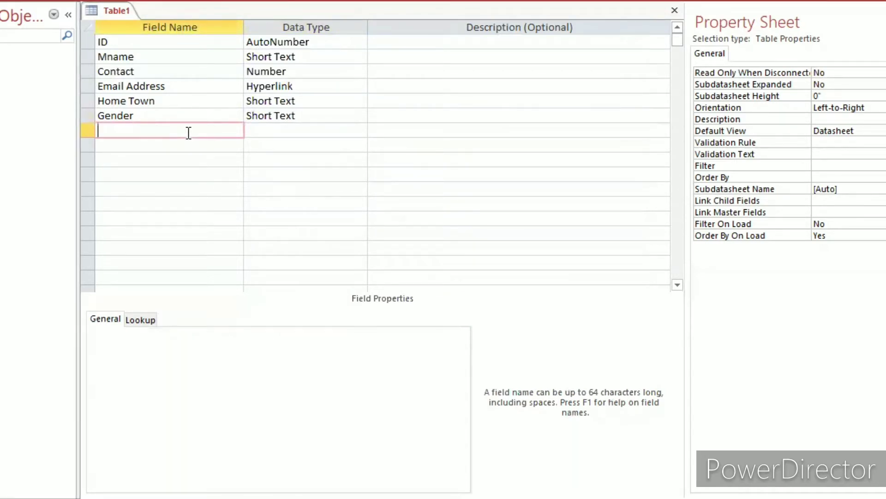
{"action": "type", "text": "DOB"}
{"action": "left_click", "coordinate": [296, 130]}
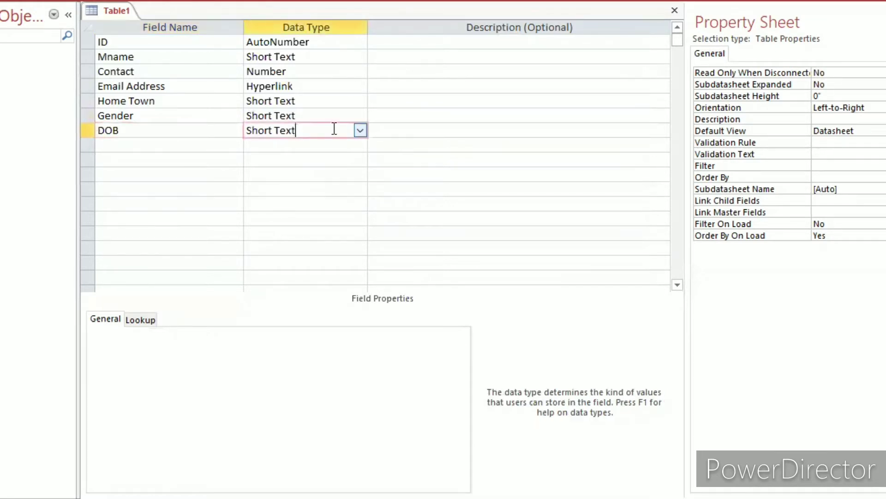
{"action": "left_click", "coordinate": [361, 131]}
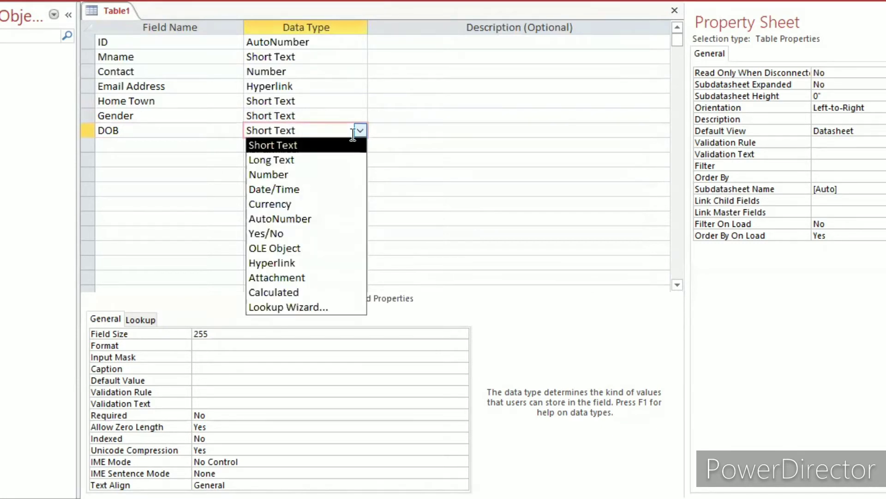
{"action": "left_click", "coordinate": [297, 189]}
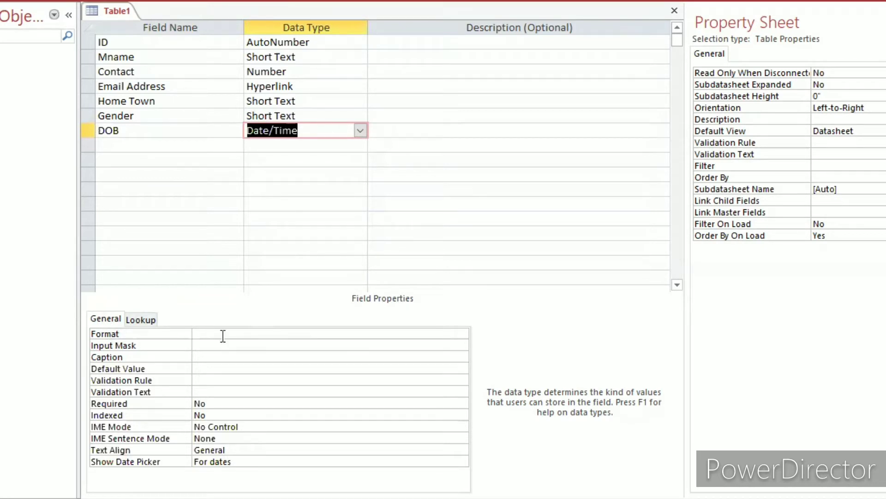
Set the DOB field's display format to Short Date.
{"action": "left_click", "coordinate": [386, 336]}
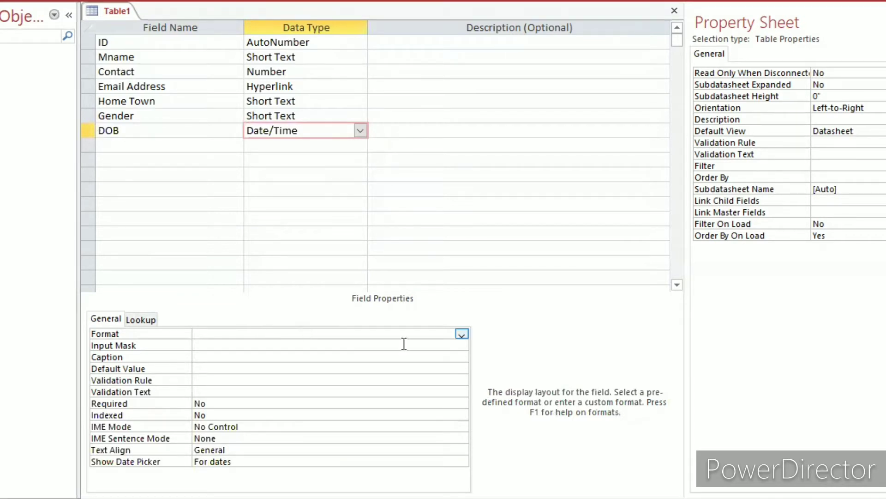
{"action": "left_click", "coordinate": [461, 337]}
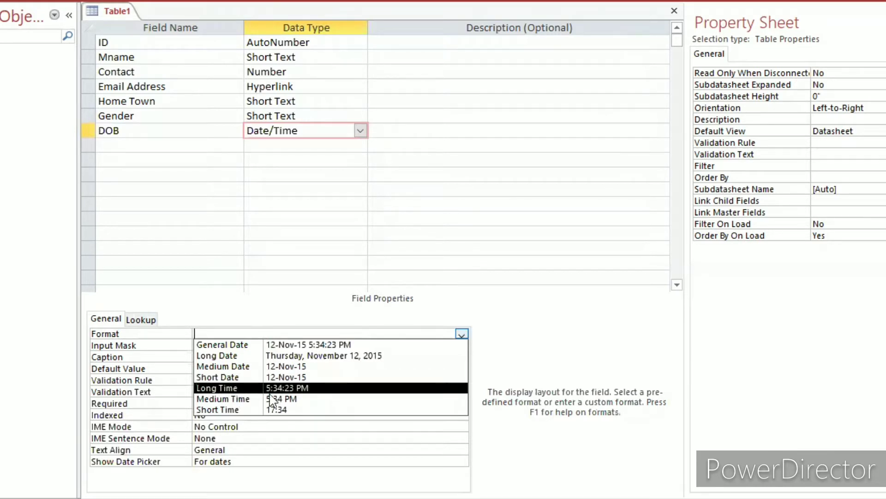
{"action": "left_click", "coordinate": [237, 378]}
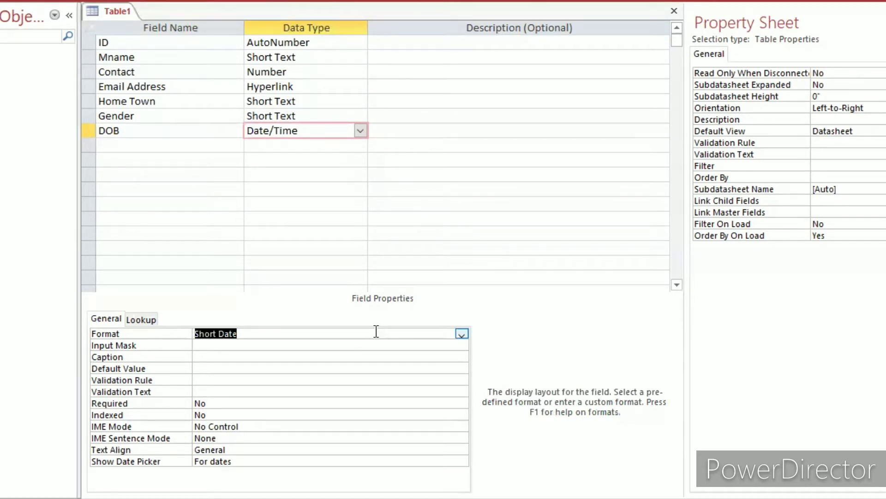
Add a field named Local Assembly below DOB with the Short Text data type.
{"action": "left_click", "coordinate": [159, 147]}
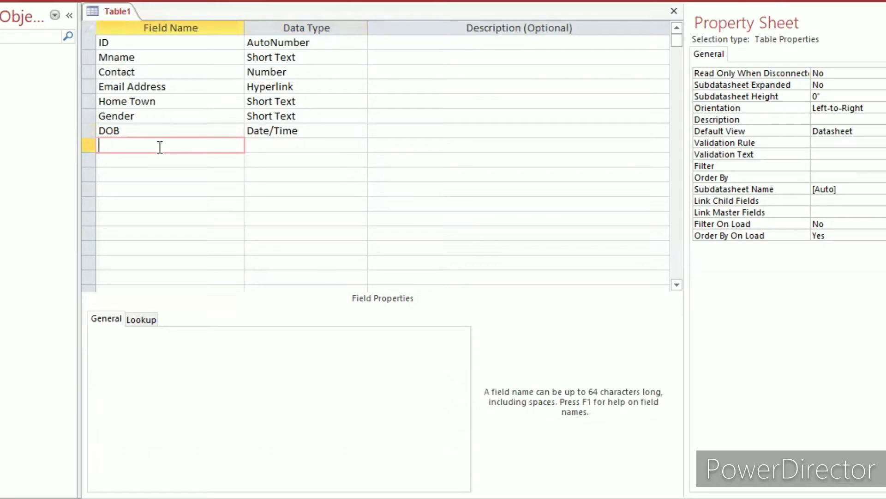
{"action": "type", "text": "Local Assembl"}
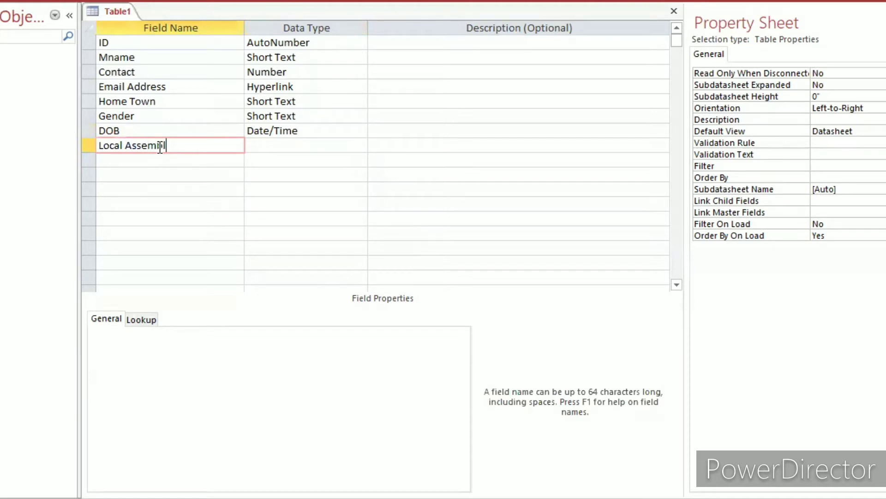
{"action": "type", "text": "y"}
{"action": "left_click", "coordinate": [258, 143]}
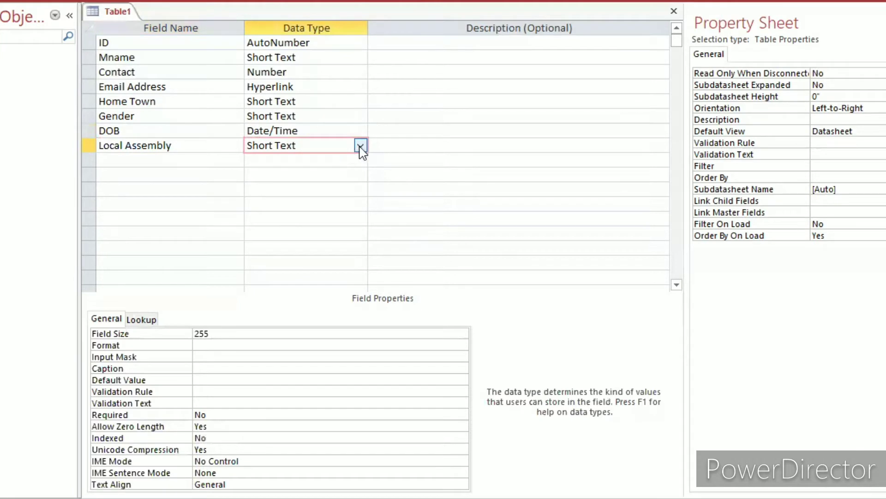
Start the Lookup Wizard for the Local Assembly field and choose to type in the lookup values manually.
{"action": "left_click", "coordinate": [360, 147]}
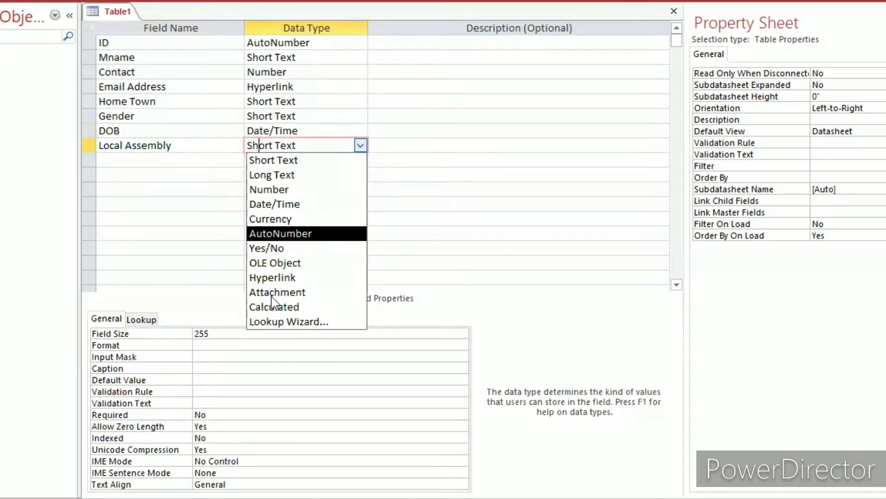
{"action": "left_click", "coordinate": [279, 320]}
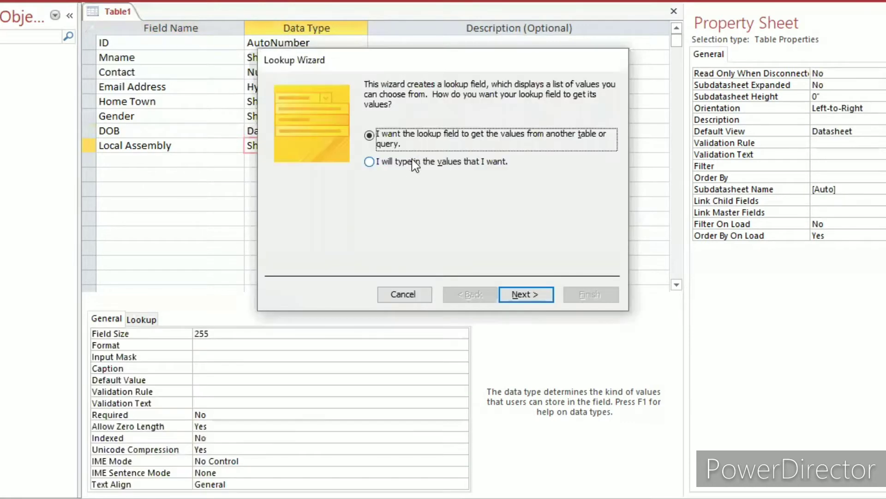
{"action": "key", "text": "Down"}
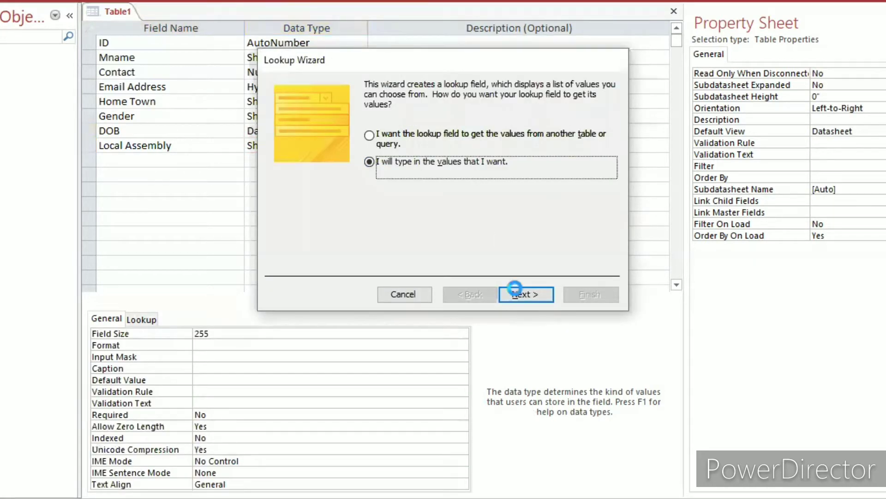
{"action": "left_click", "coordinate": [515, 289]}
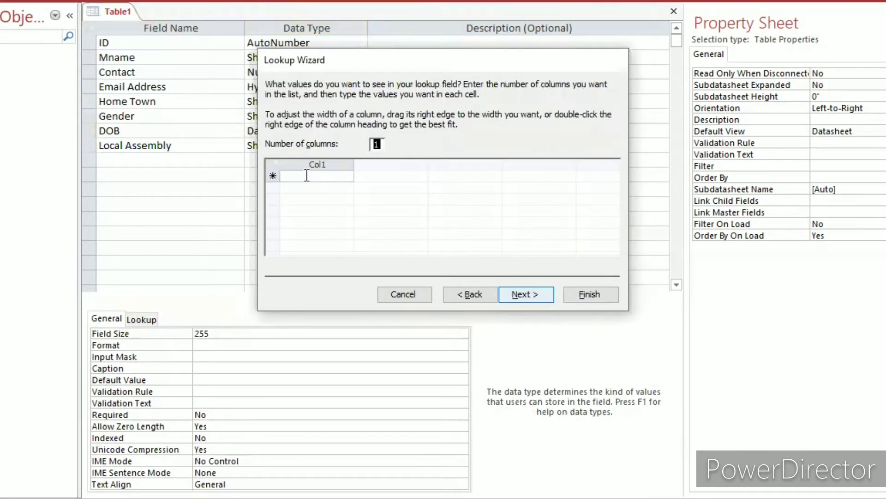
Enter "Zongo Asssembly" as the first Local Assembly lookup value in the single column.
{"action": "left_click", "coordinate": [307, 175]}
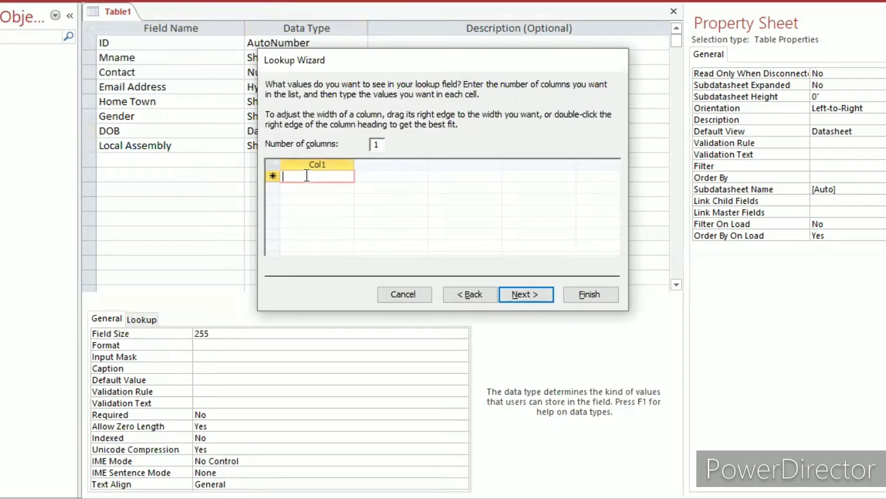
{"action": "type", "text": "Zongo"}
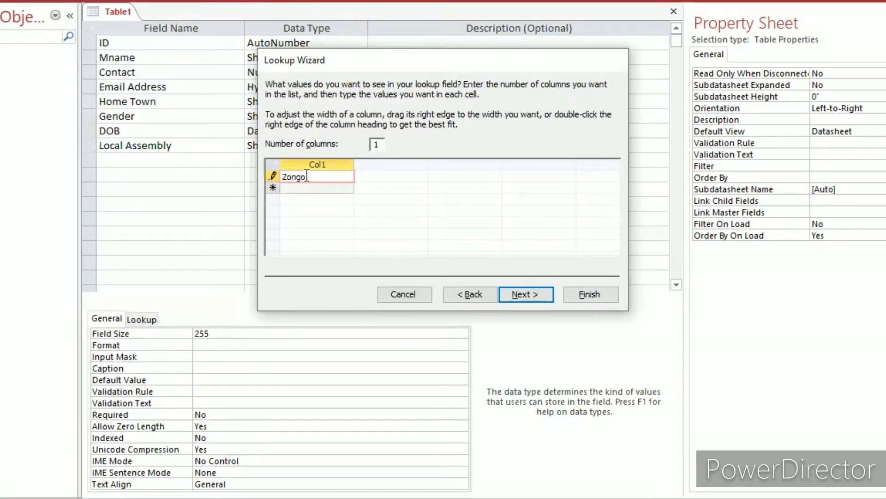
{"action": "type", "text": " Asssembly"}
{"action": "key", "text": "Return"}
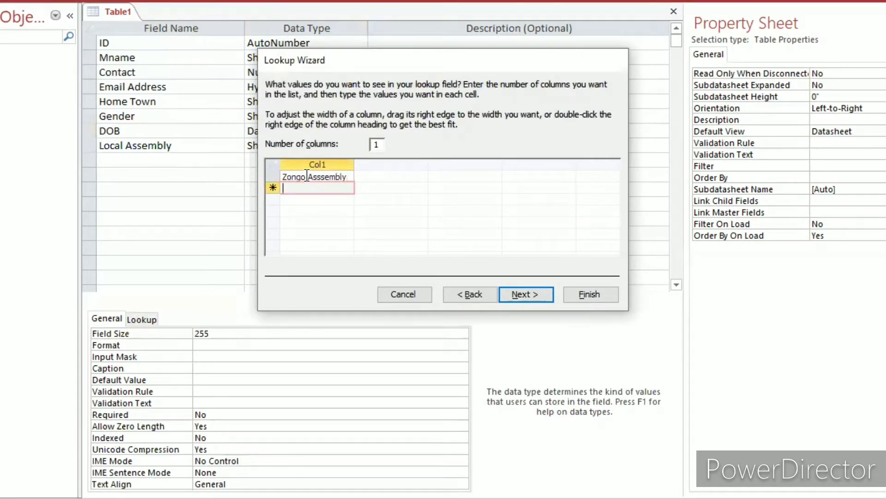
Enter "Bukari District" as the second lookup value.
{"action": "type", "text": "Bu"}
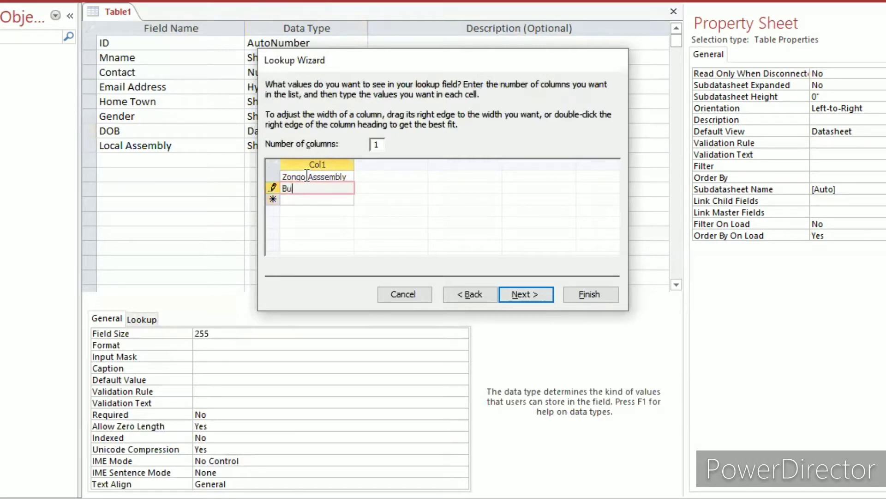
{"action": "type", "text": "kari"}
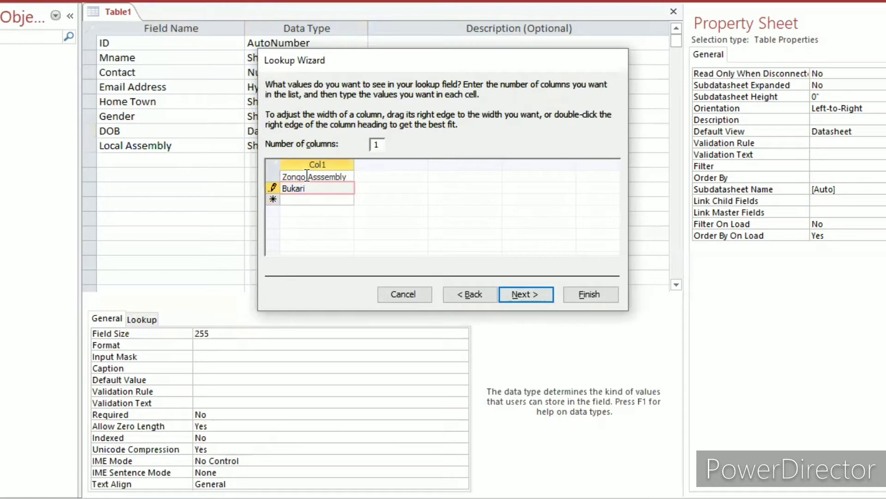
{"action": "type", "text": " District"}
{"action": "key", "text": "Return"}
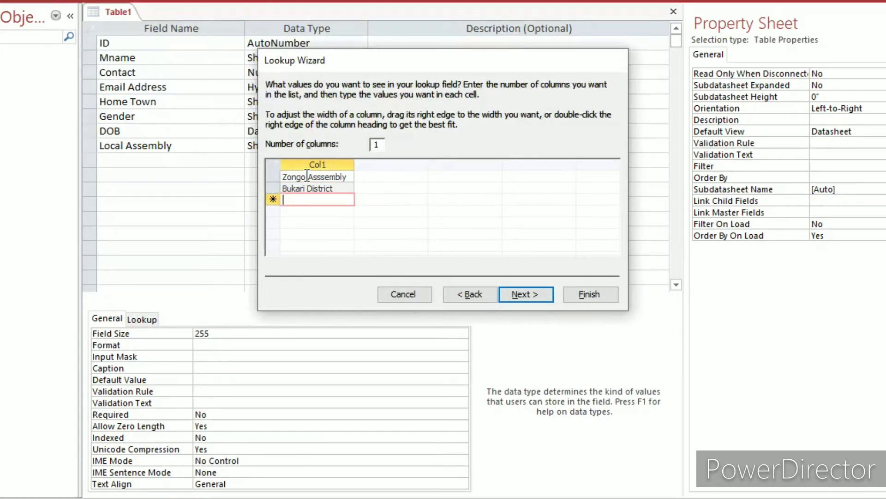
Enter "Bolga Distric" as the third lookup value.
{"action": "type", "text": "Bolg"}
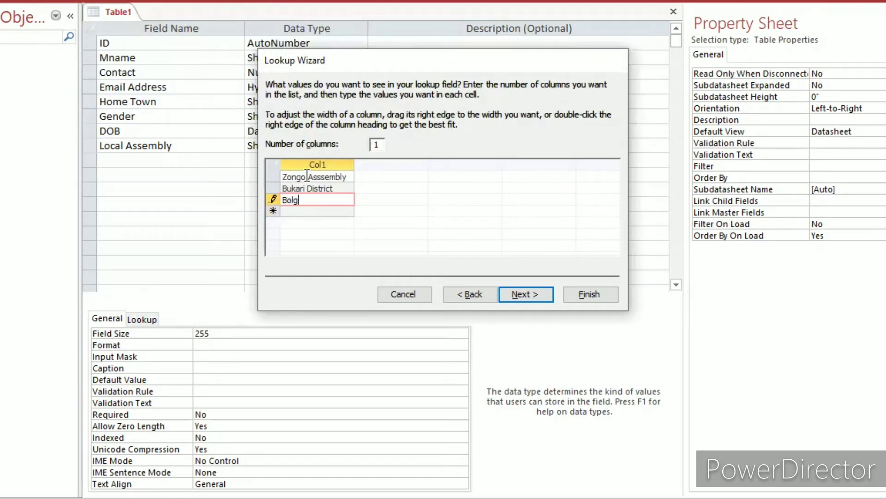
{"action": "type", "text": "a Distric"}
Change the second lookup value to "Bukari Assembly".
{"action": "left_click", "coordinate": [338, 189]}
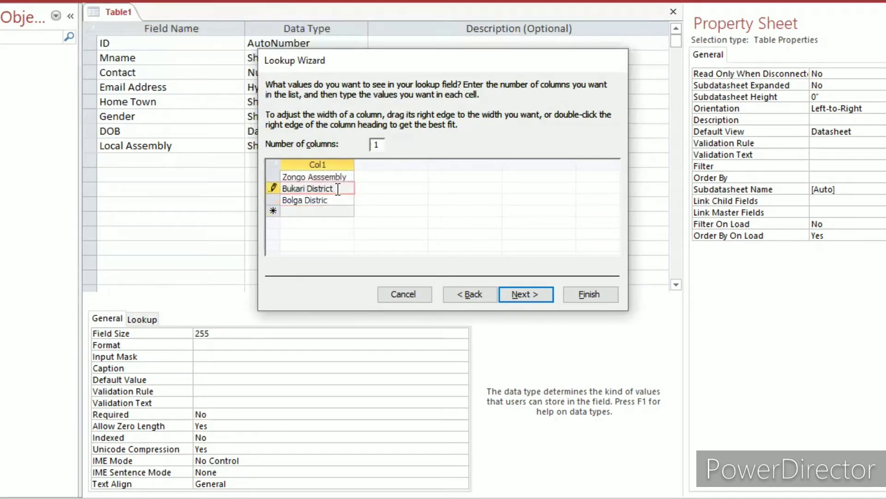
{"action": "key", "text": "BackSpace"}
{"action": "key", "text": "BackSpace"}
{"action": "key", "text": "BackSpace"}
{"action": "key", "text": "BackSpace"}
{"action": "key", "text": "BackSpace"}
{"action": "key", "text": "BackSpace"}
{"action": "key", "text": "BackSpace"}
{"action": "key", "text": "BackSpace"}
{"action": "type", "text": "Assembly"}
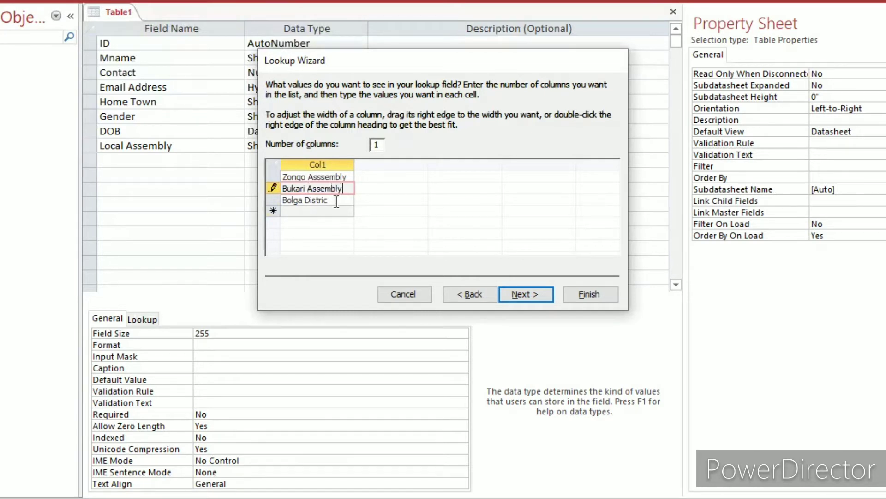
Change the third lookup value to "Bolga Assembly".
{"action": "left_click", "coordinate": [336, 202]}
{"action": "key", "text": "BackSpace"}
{"action": "key", "text": "BackSpace"}
{"action": "key", "text": "BackSpace"}
{"action": "key", "text": "BackSpace"}
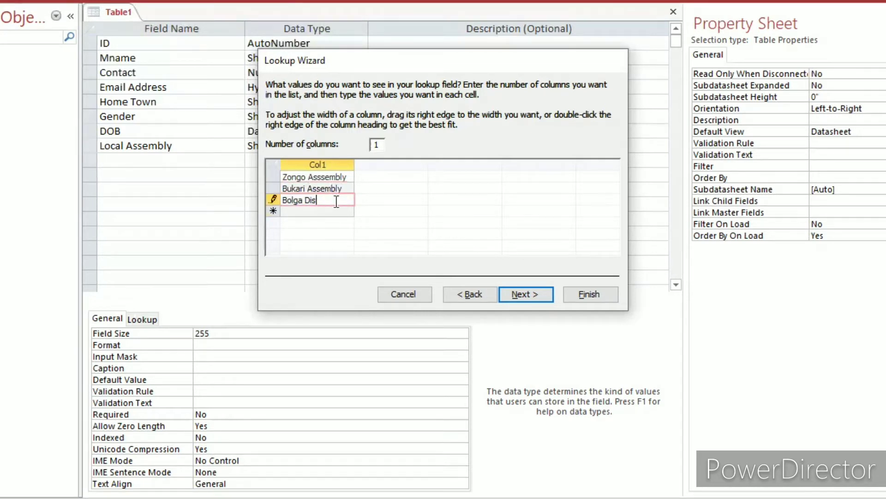
{"action": "key", "text": "BackSpace"}
{"action": "key", "text": "BackSpace"}
{"action": "key", "text": "BackSpace"}
{"action": "type", "text": "Assembly"}
Add "Bongo Assembly" as the fourth lookup value.
{"action": "left_click", "coordinate": [330, 211]}
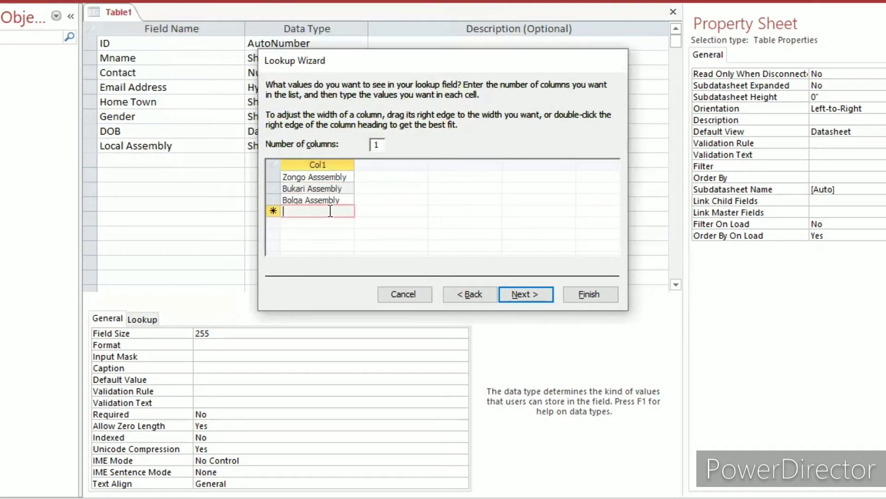
{"action": "type", "text": "Bongo"}
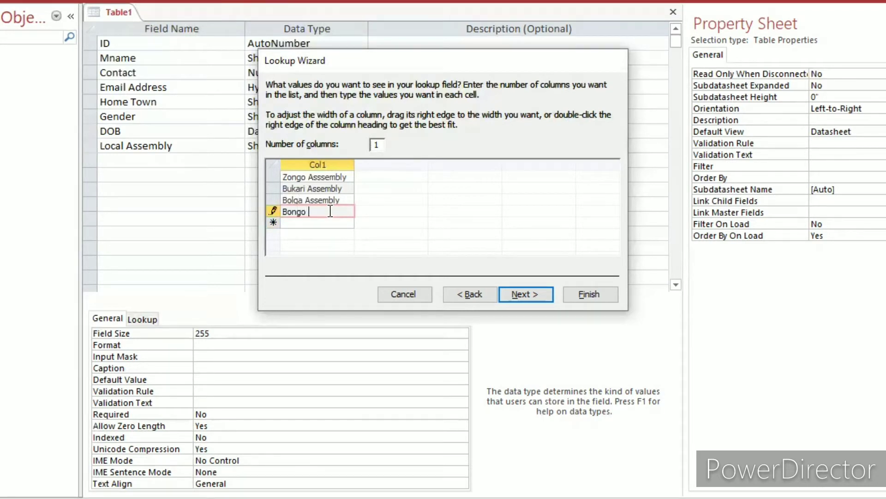
{"action": "type", "text": " Assembly"}
{"action": "key", "text": "Tab"}
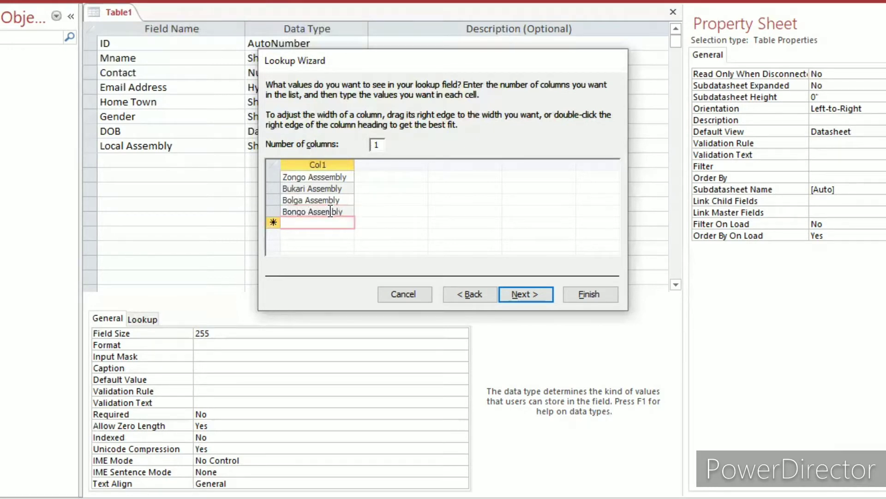
Add "Navrongo" as the fifth lookup value.
{"action": "type", "text": "Navron"}
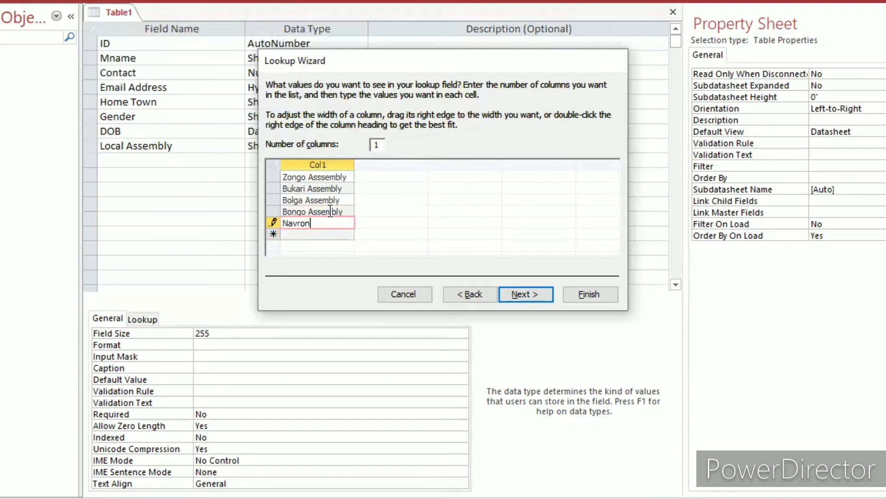
{"action": "type", "text": "go"}
{"action": "key", "text": "Return"}
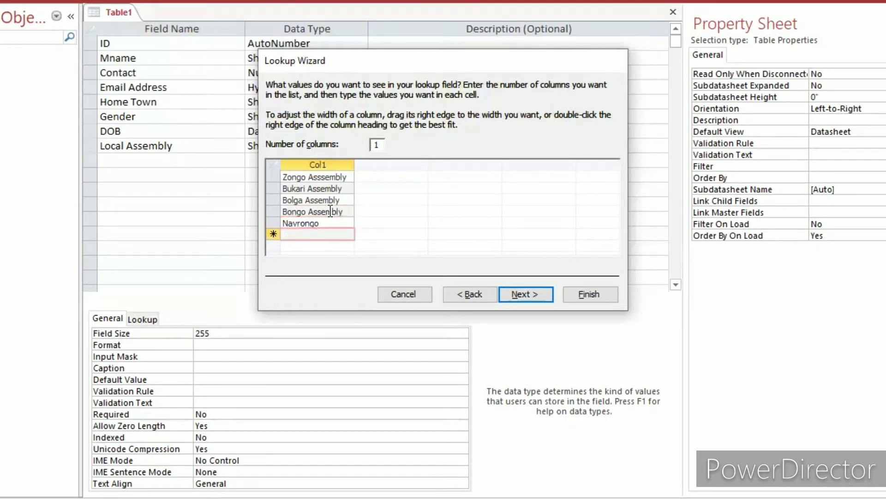
Add "Navrongo Central Assembly" as the sixth lookup value.
{"action": "type", "text": "Na"}
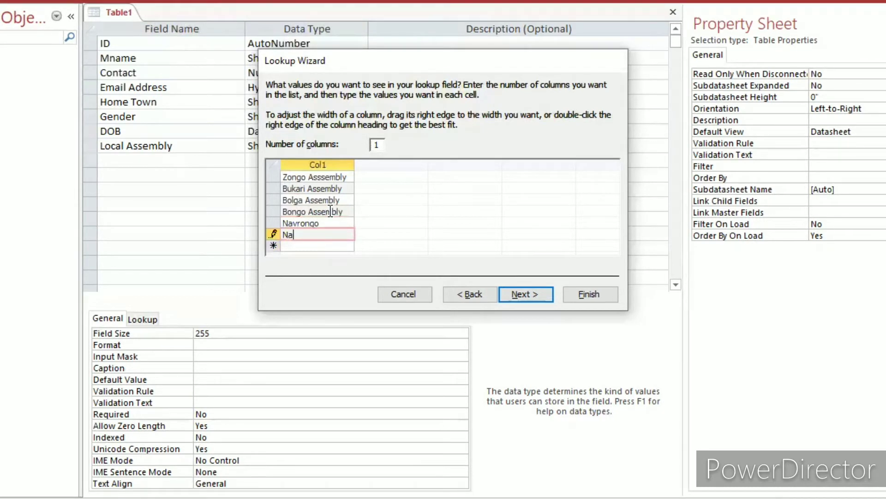
{"action": "type", "text": "vrongo Central "}
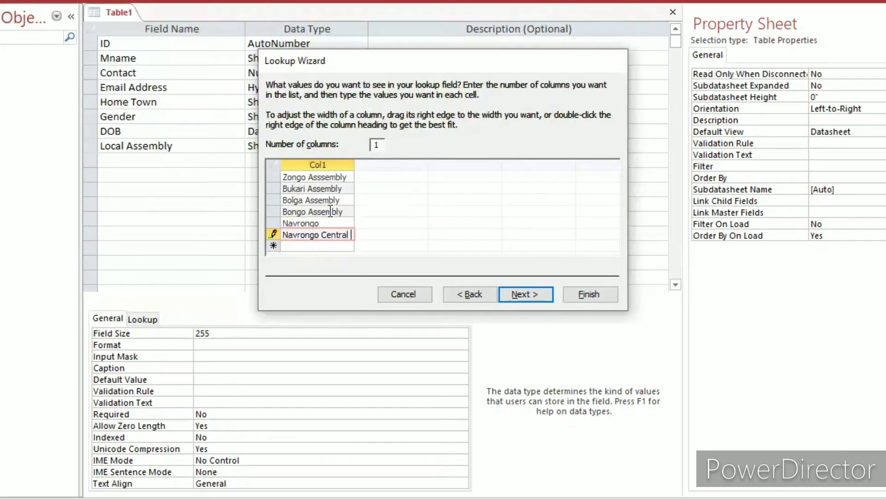
{"action": "type", "text": "Assembly"}
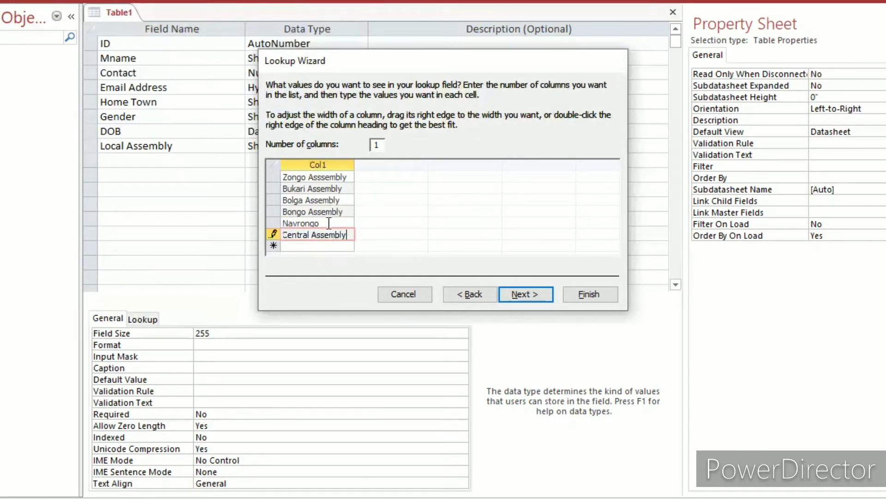
Add "Nayagnia Assembly" as the seventh lookup value.
{"action": "left_click", "coordinate": [322, 245]}
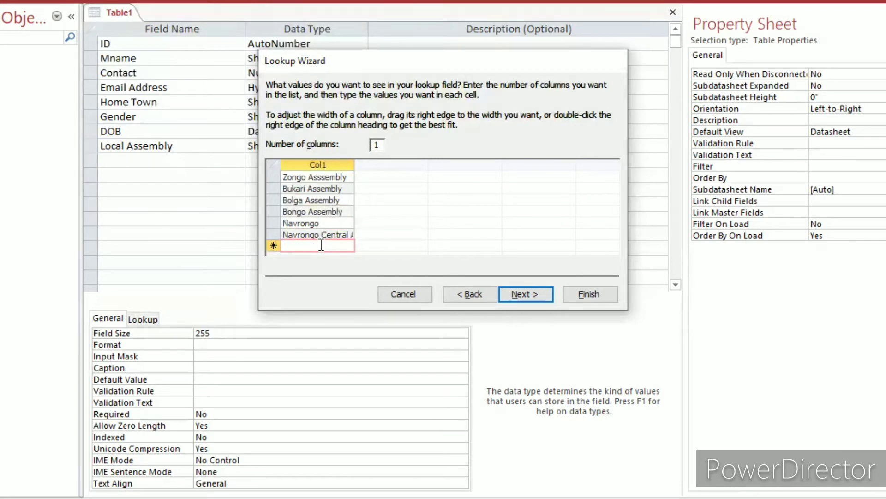
{"action": "type", "text": "Nag"}
{"action": "type", "text": "aya"}
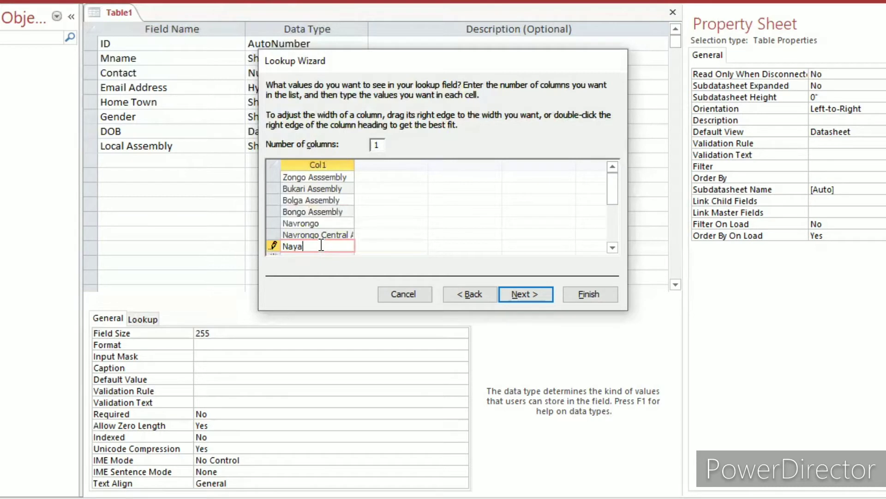
{"action": "type", "text": "gnia Assembly"}
{"action": "key", "text": "Return"}
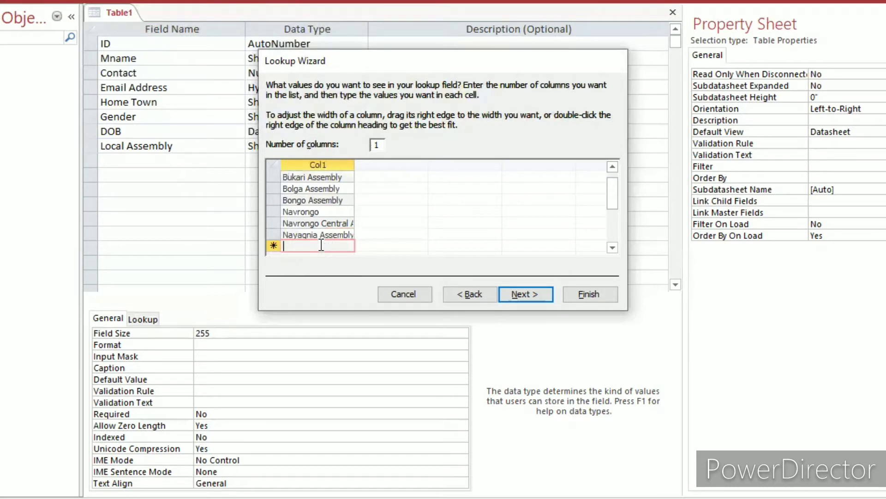
Add "Chuchuriga Assembly" as the eighth lookup value and finish the Local Assembly lookup with its default label and options.
{"action": "type", "text": "Chi"}
{"action": "key", "text": "BackSpace"}
{"action": "type", "text": "uchuriga Asse"}
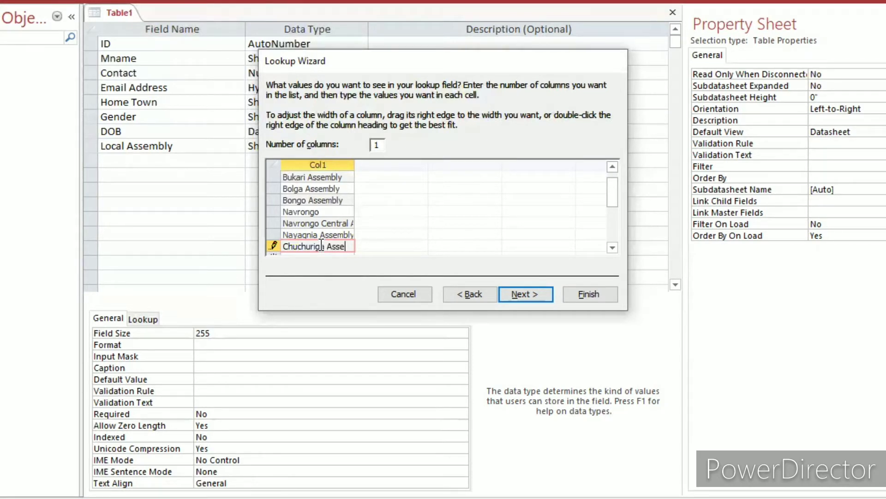
{"action": "type", "text": "mbly"}
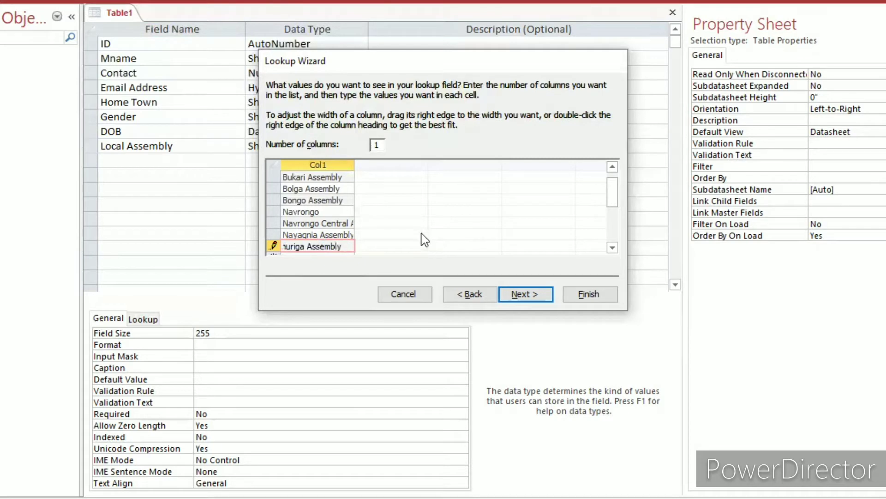
{"action": "left_click", "coordinate": [531, 296]}
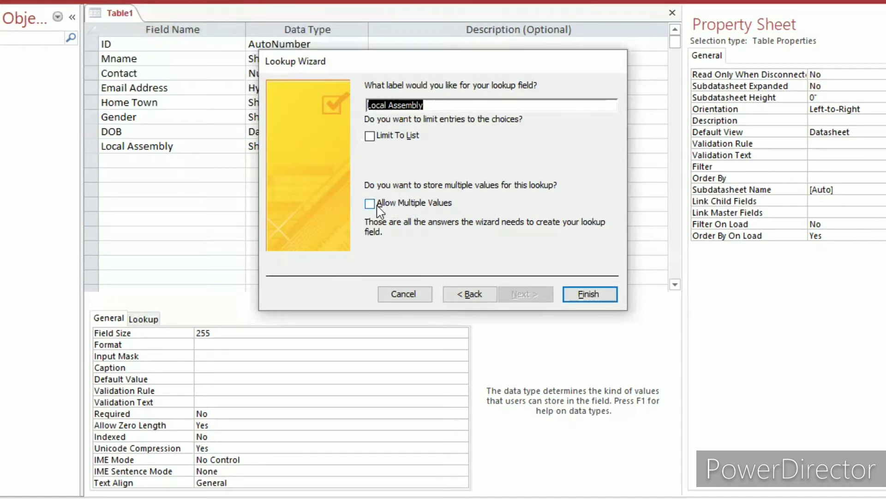
{"action": "left_click", "coordinate": [581, 297]}
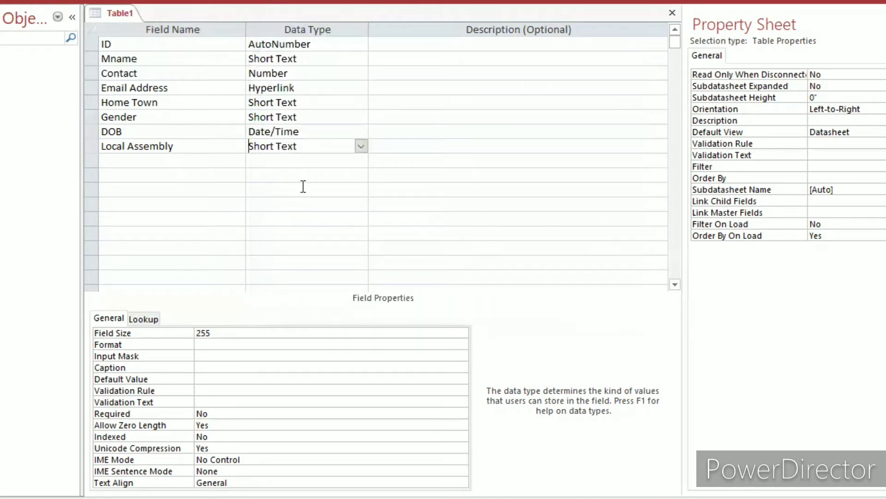
Add a new field named "Group Belong" below Local Assembly.
{"action": "left_click", "coordinate": [217, 163]}
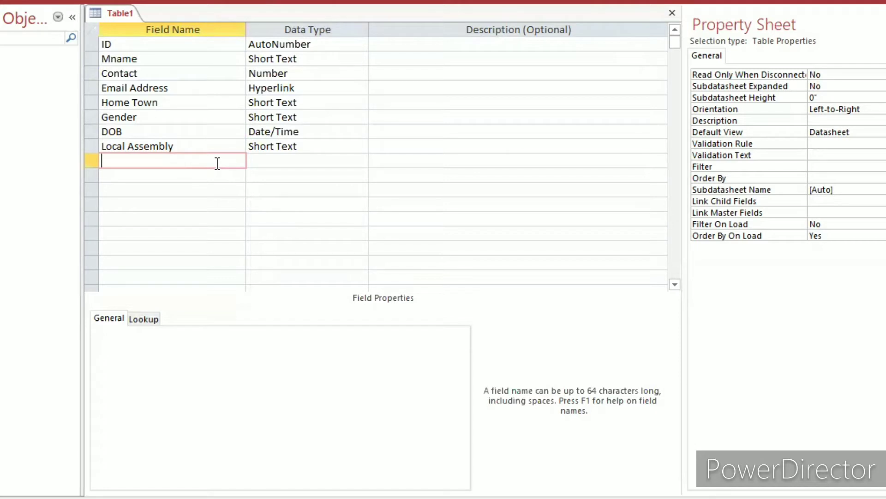
{"action": "type", "text": "Group Belong"}
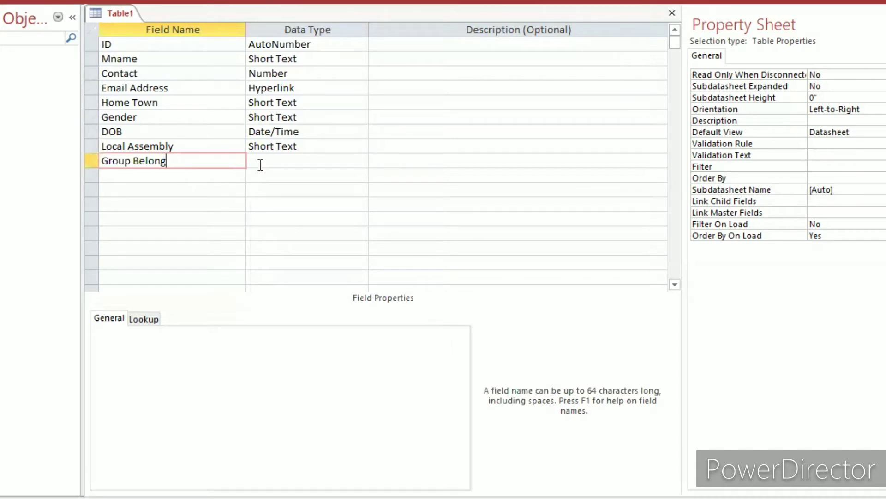
Start a Lookup Wizard for the Group Belong field using manually entered values.
{"action": "left_click", "coordinate": [275, 157]}
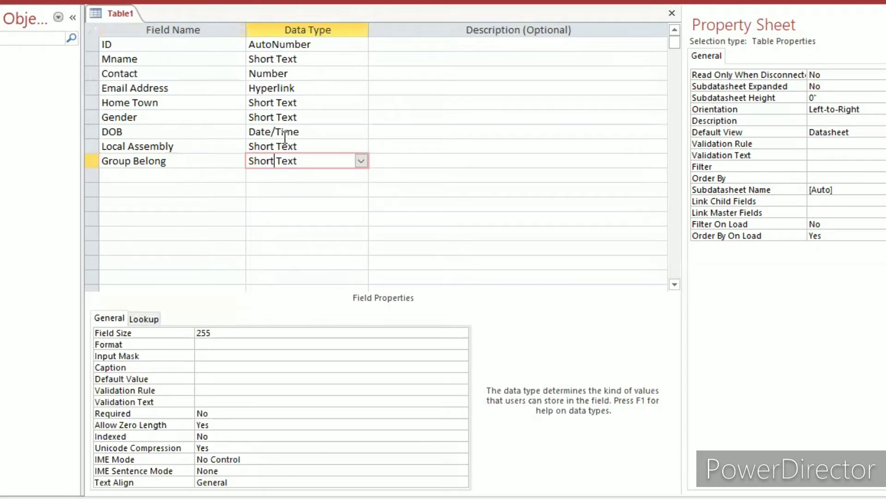
{"action": "left_click", "coordinate": [361, 161]}
{"action": "left_click", "coordinate": [314, 335]}
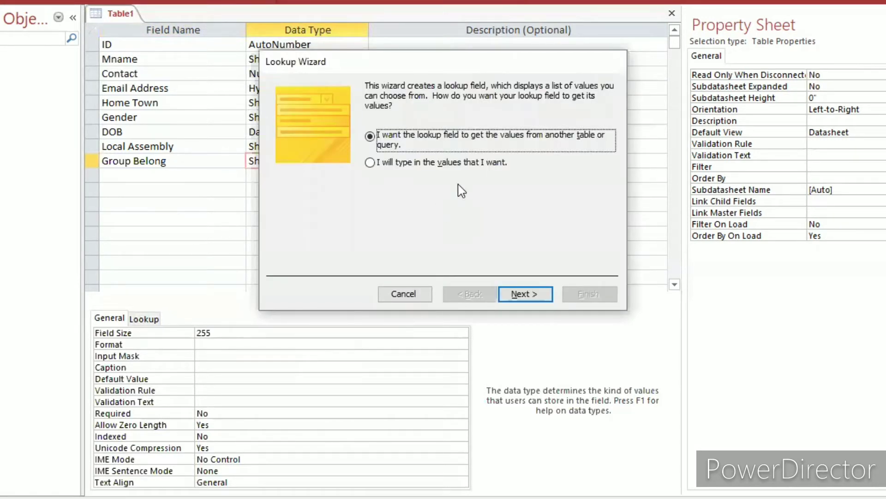
{"action": "key", "text": "Down"}
{"action": "left_click", "coordinate": [508, 293]}
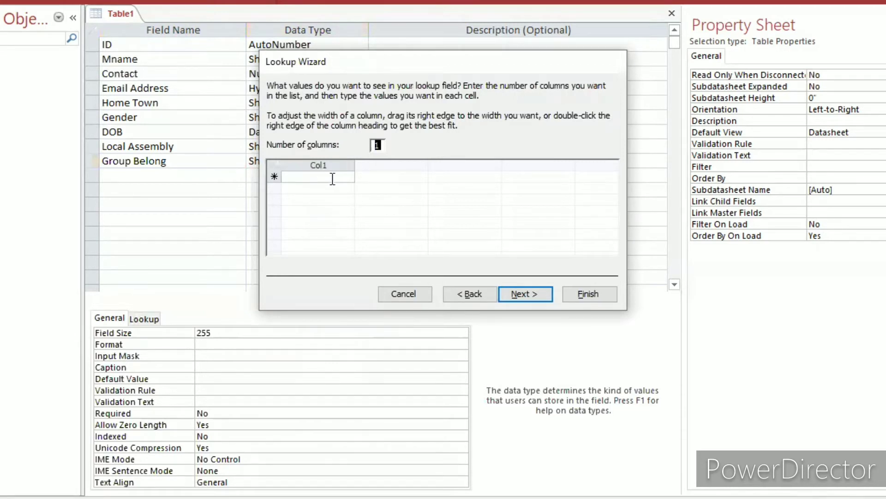
Enter "Bible Studies" as the first lookup value for Group Belong.
{"action": "left_click", "coordinate": [332, 178]}
{"action": "type", "text": "Bi"}
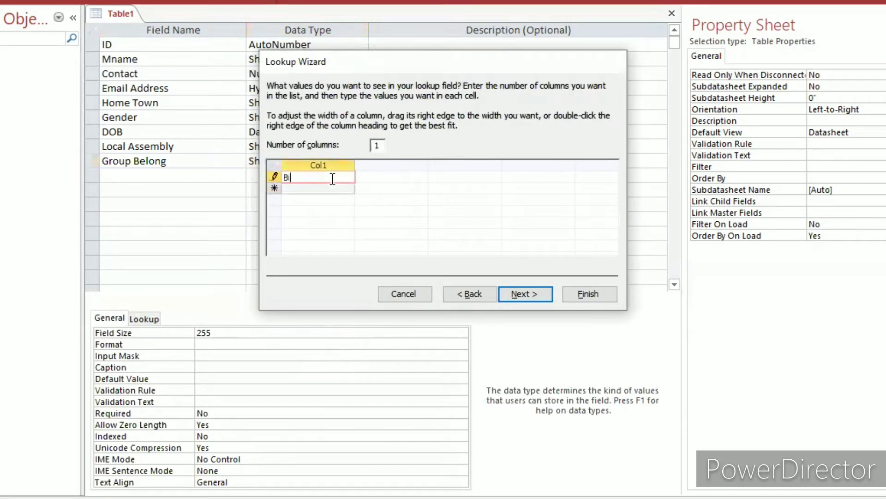
{"action": "type", "text": "ble Studies"}
{"action": "key", "text": "Return"}
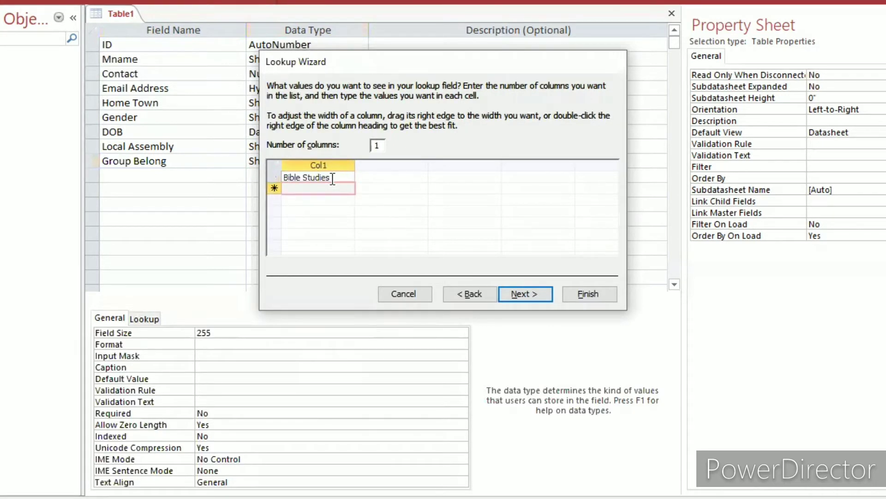
Add "Evangelical" as the second lookup value for Group Belong.
{"action": "type", "text": "Evan"}
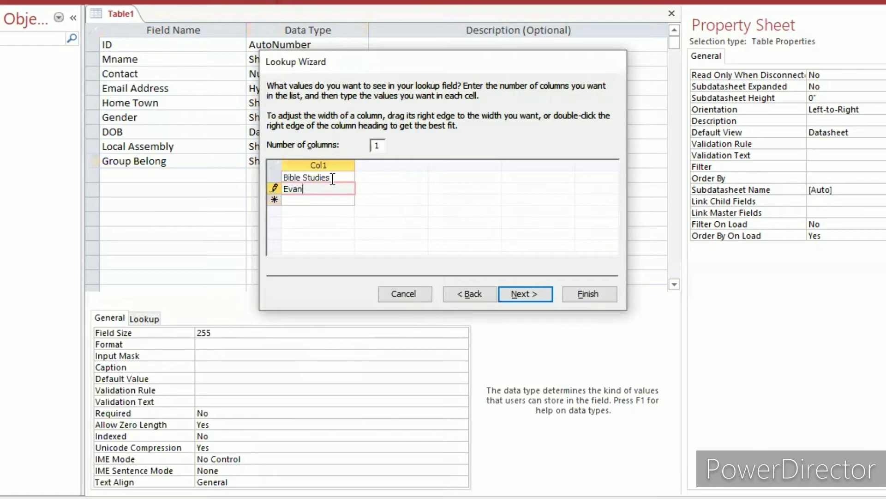
{"action": "type", "text": "geli"}
{"action": "type", "text": "cal"}
{"action": "key", "text": "Return"}
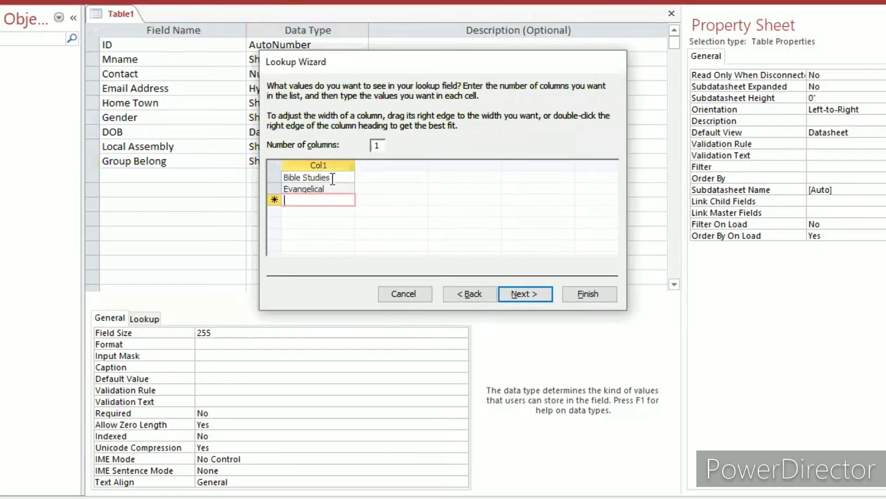
Add "Prayer group" as the third lookup value for Group Belong.
{"action": "type", "text": "Prayer "}
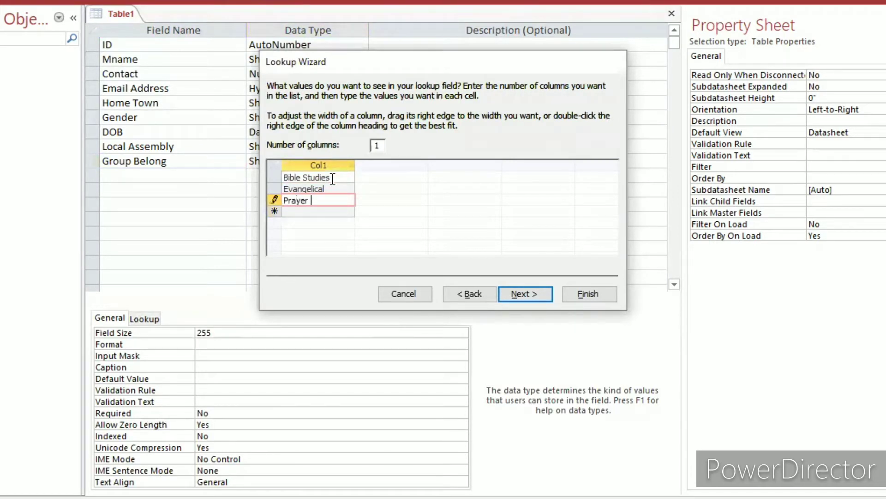
{"action": "type", "text": "group"}
{"action": "key", "text": "Return"}
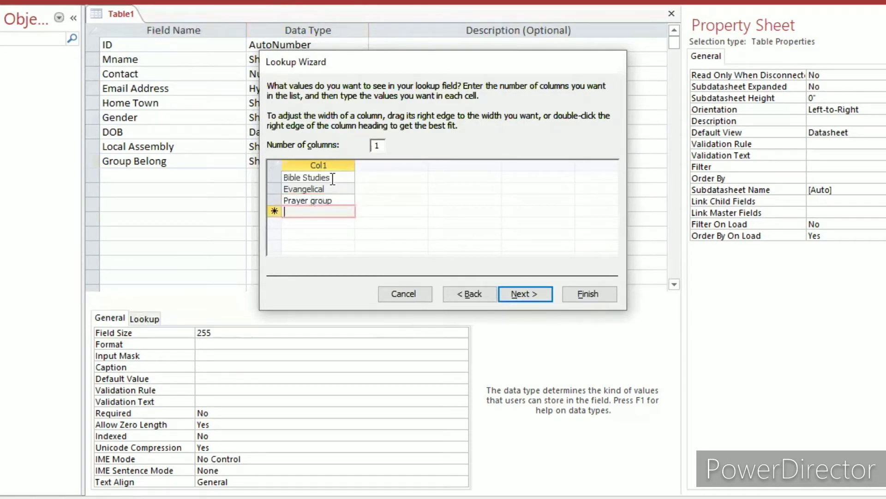
Add "Welfare group" as the fourth lookup value for Group Belong.
{"action": "type", "text": "W"}
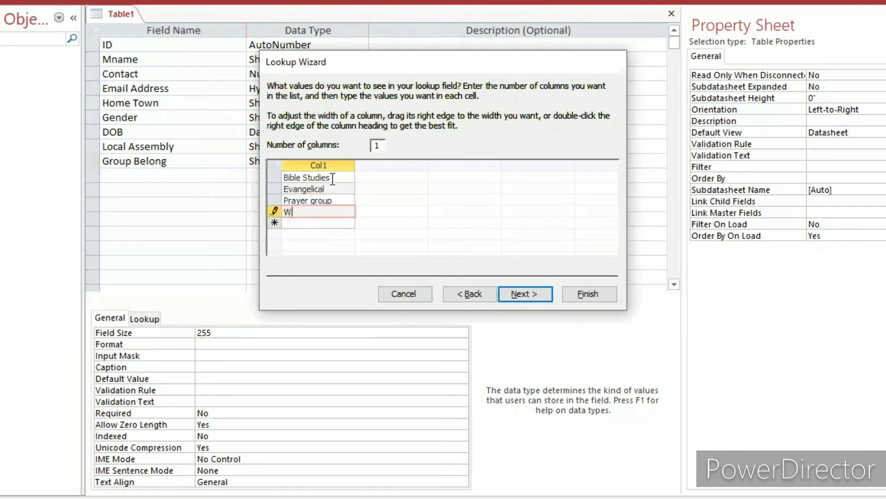
{"action": "type", "text": "ealth"}
{"action": "key", "text": "BackSpace"}
{"action": "key", "text": "BackSpace"}
{"action": "key", "text": "BackSpace"}
{"action": "key", "text": "BackSpace"}
{"action": "type", "text": "lfa"}
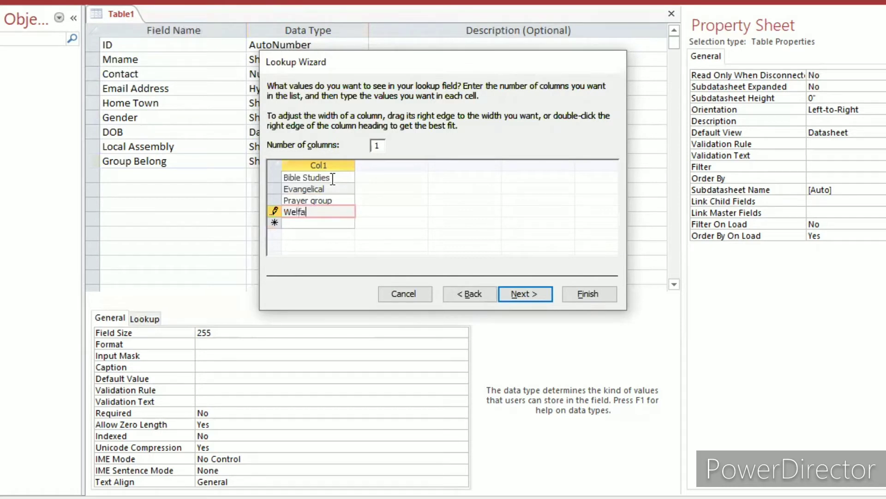
{"action": "type", "text": "re group"}
{"action": "key", "text": "Return"}
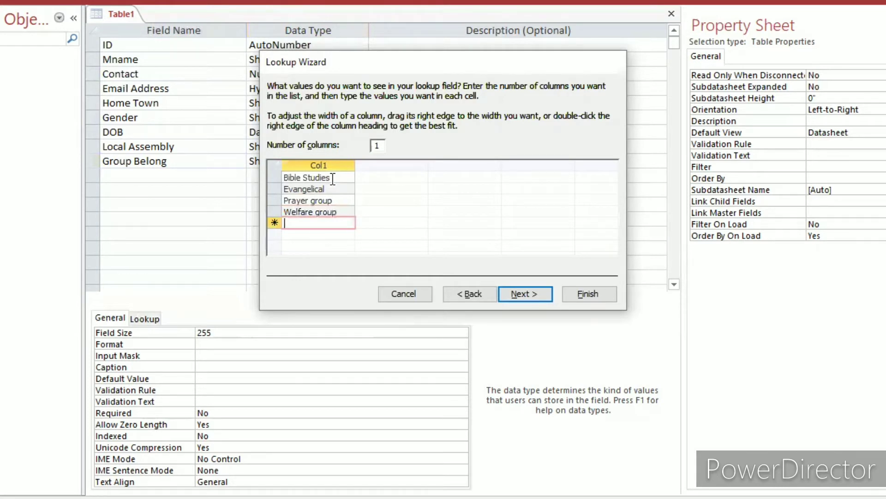
Add "Baptism Group" as the fifth lookup value and finish the Group Belong lookup with its default label and options.
{"action": "type", "text": "Bapti"}
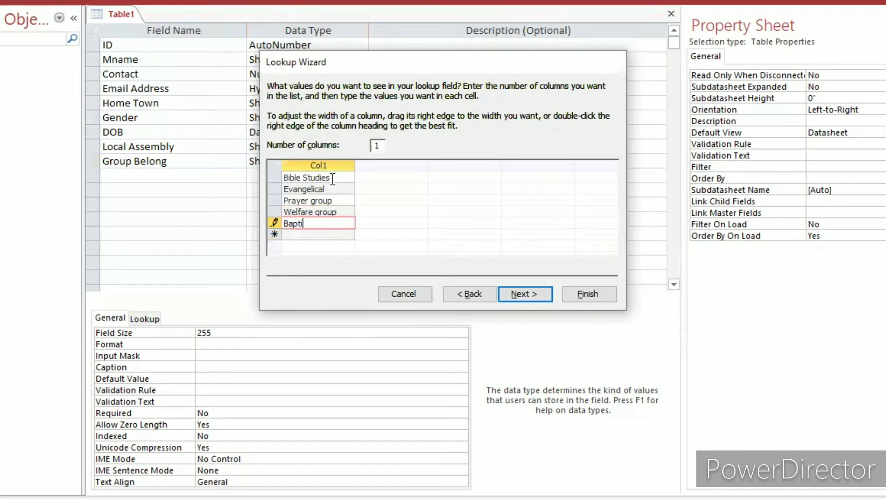
{"action": "type", "text": "sm Group"}
{"action": "left_click", "coordinate": [525, 295]}
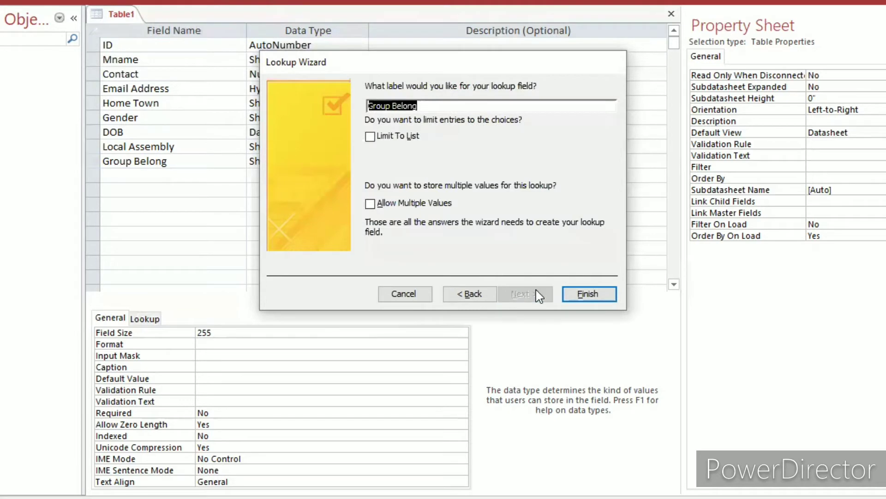
{"action": "left_click", "coordinate": [588, 295]}
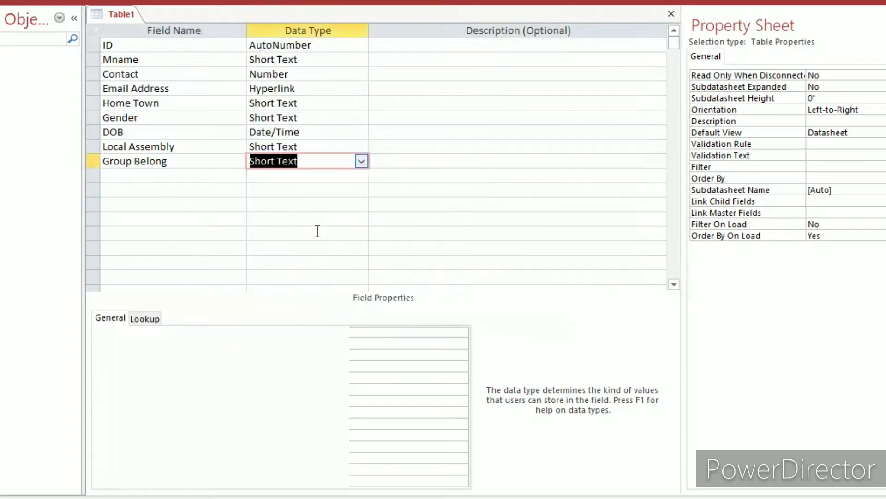
Set the ID field as the table's primary key.
{"action": "left_click", "coordinate": [151, 175]}
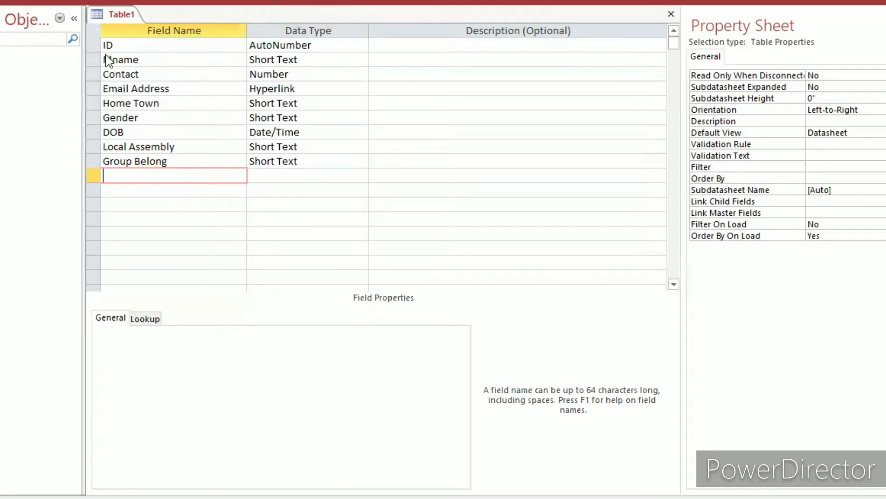
{"action": "right_click", "coordinate": [91, 44]}
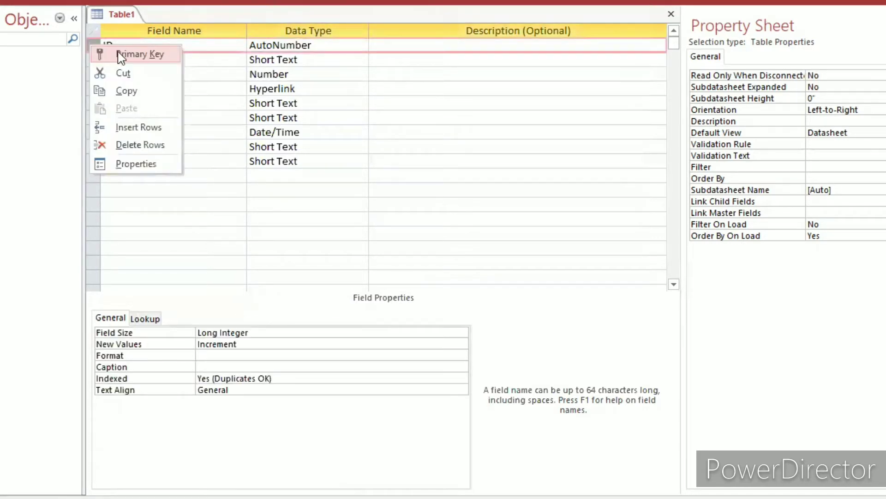
{"action": "left_click", "coordinate": [160, 43]}
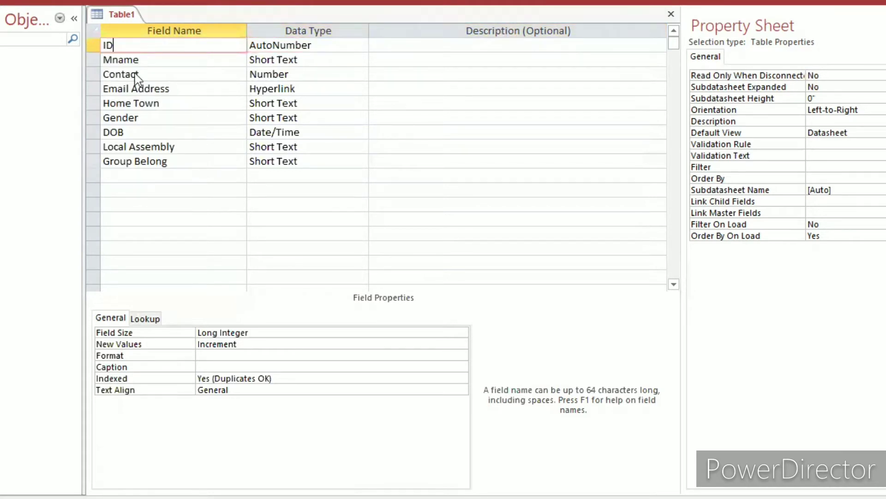
{"action": "right_click", "coordinate": [94, 46]}
{"action": "left_click", "coordinate": [135, 57]}
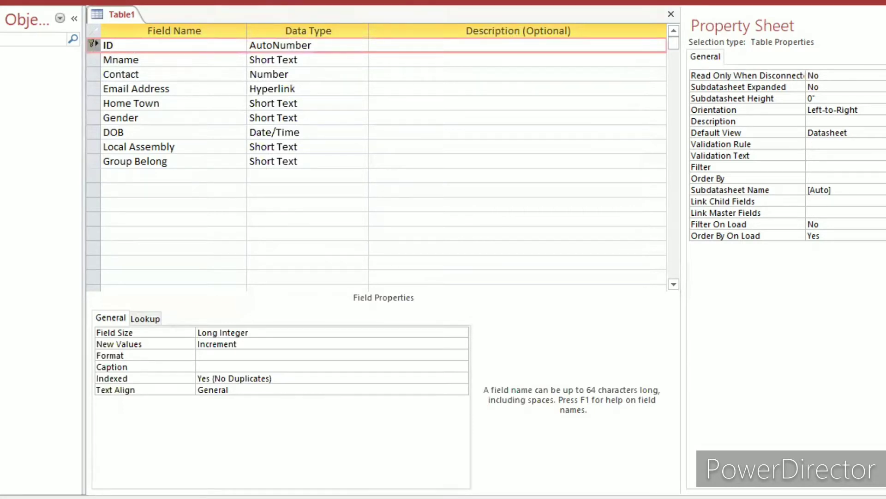
Save the table as "tbMember" and close it.
{"action": "key", "text": "ctrl+s"}
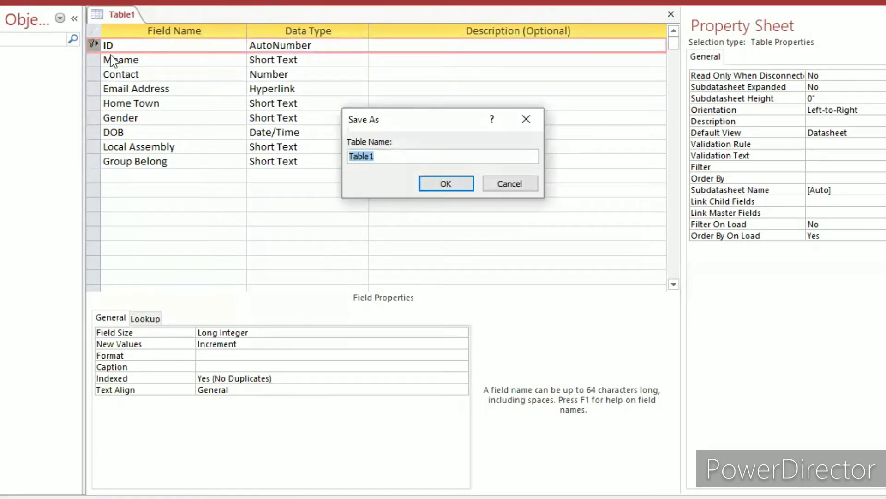
{"action": "key", "text": "BackSpace"}
{"action": "type", "text": "tbM"}
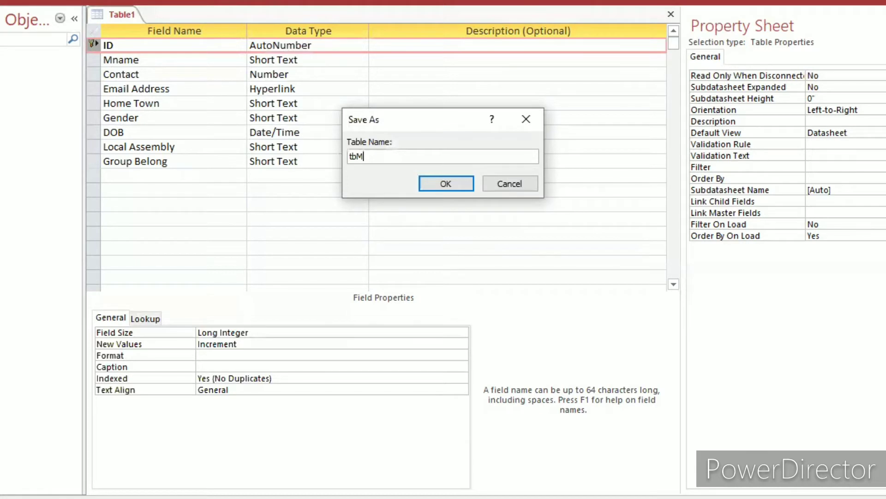
{"action": "type", "text": "en"}
{"action": "key", "text": "BackSpace"}
{"action": "type", "text": "mber"}
{"action": "left_click", "coordinate": [446, 184]}
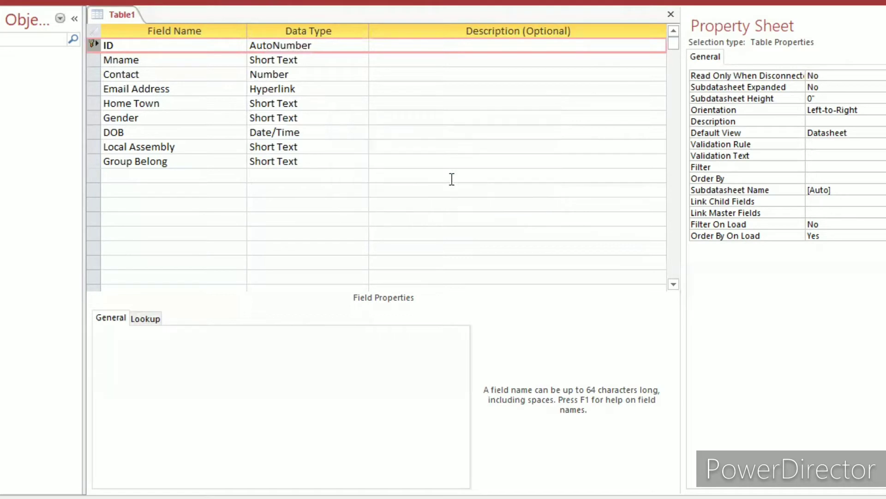
{"action": "left_click", "coordinate": [675, 14]}
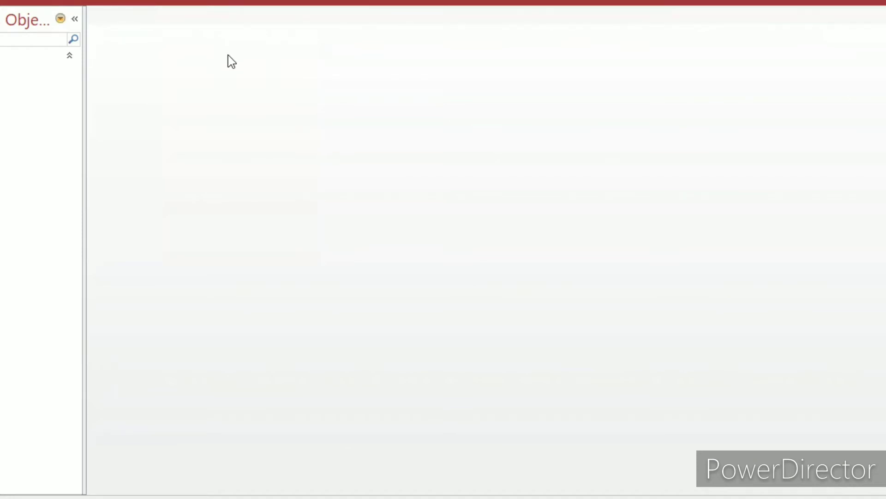
Create another table in Design view and enter "ID" as its first field.
{"action": "left_click", "coordinate": [47, 1]}
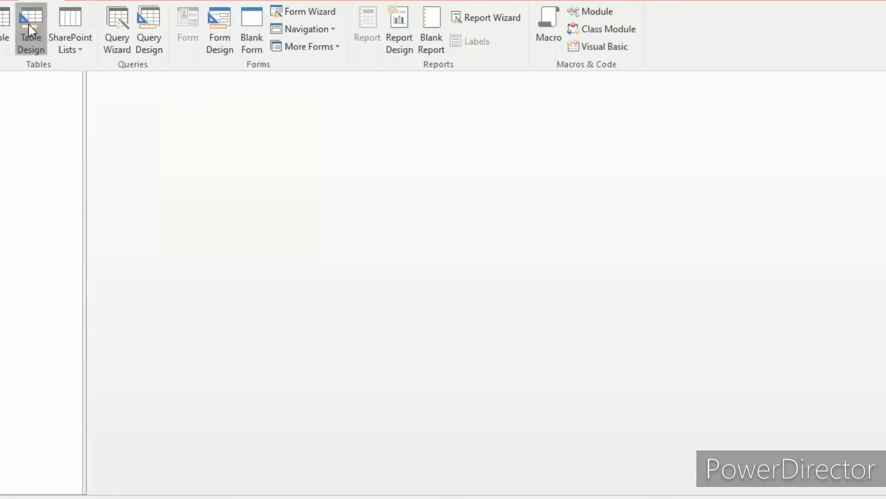
{"action": "left_click", "coordinate": [29, 23]}
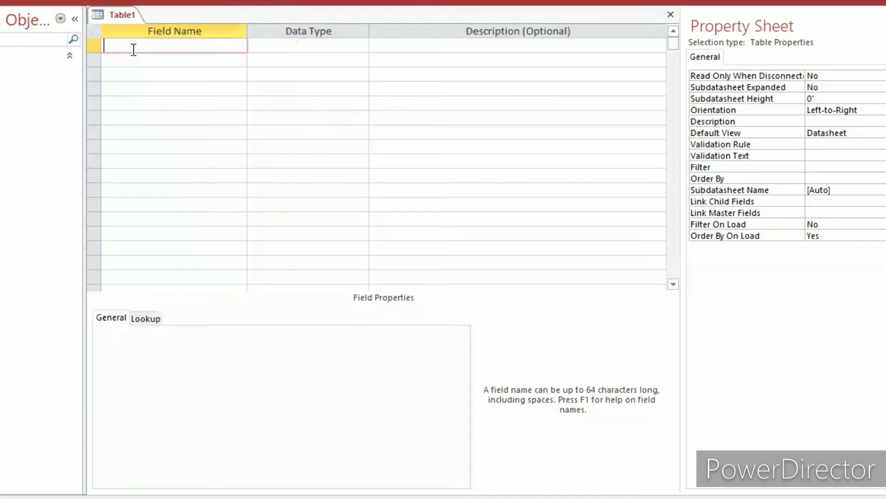
{"action": "type", "text": "ID"}
{"action": "key", "text": "Down"}
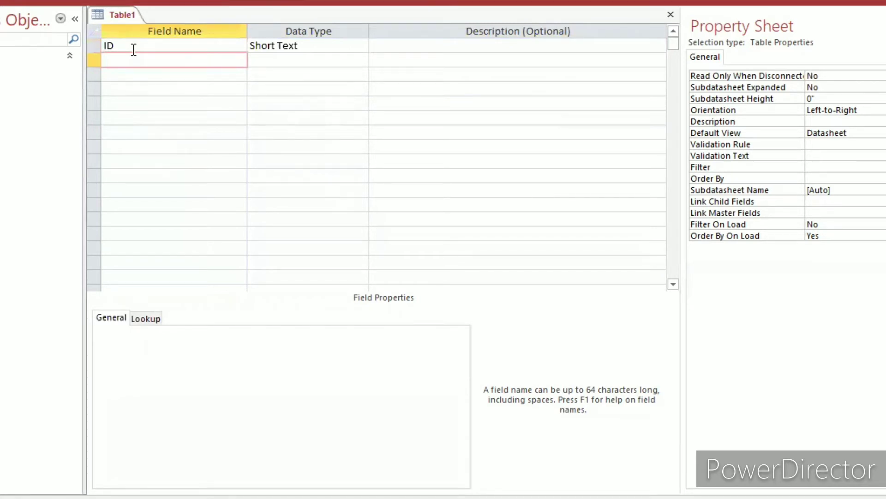
Add a second field named "Name" below ID, accepting the use of a reserved word.
{"action": "type", "text": "Name:"}
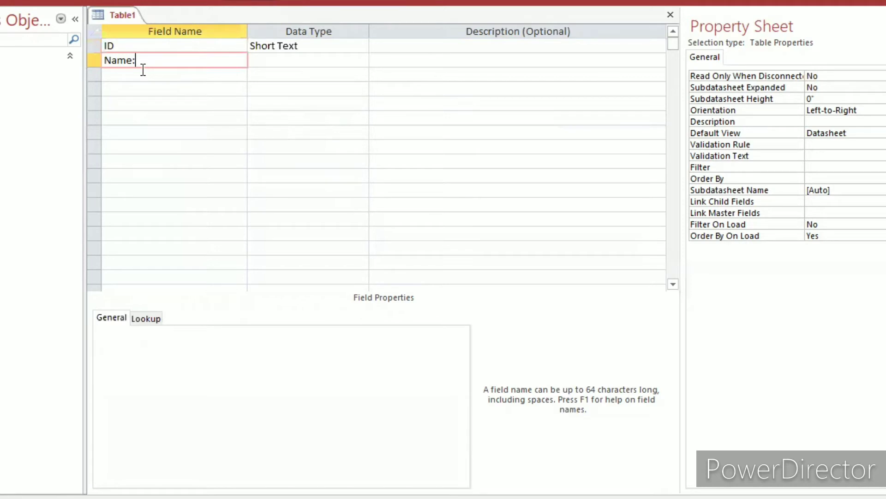
{"action": "key", "text": "BackSpace"}
{"action": "left_click", "coordinate": [219, 75]}
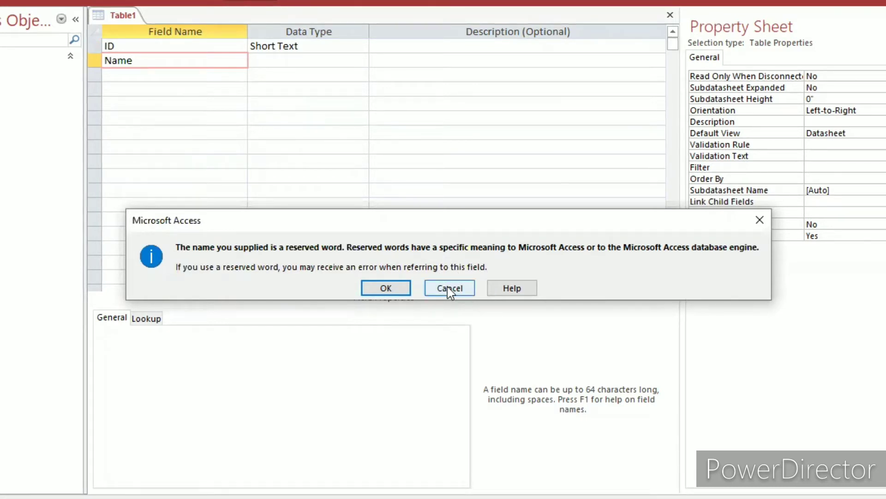
{"action": "key", "text": "Return"}
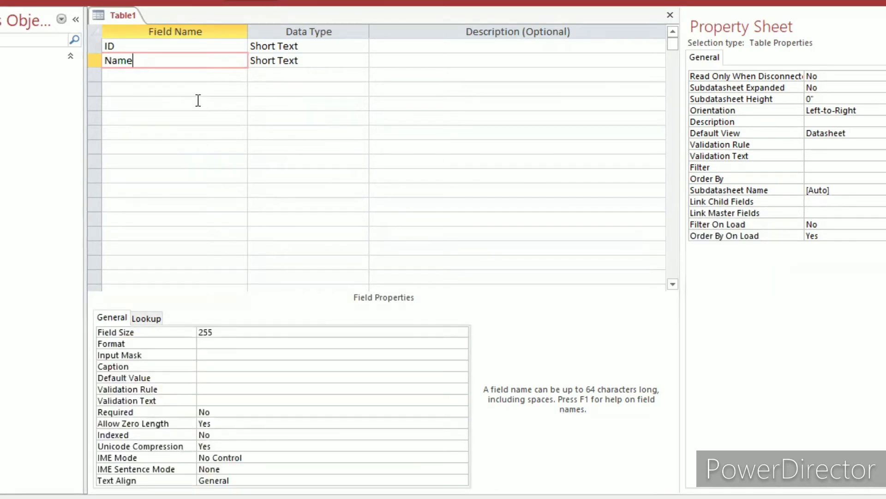
Complete the second field name as "Name:" and add a "Contact:" field below it.
{"action": "type", "text": ":"}
{"action": "left_click", "coordinate": [229, 72]}
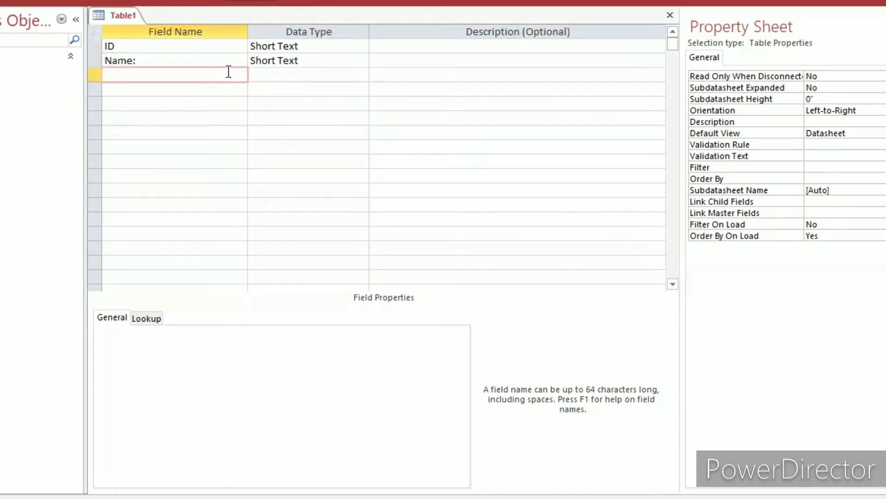
{"action": "type", "text": "Contact"}
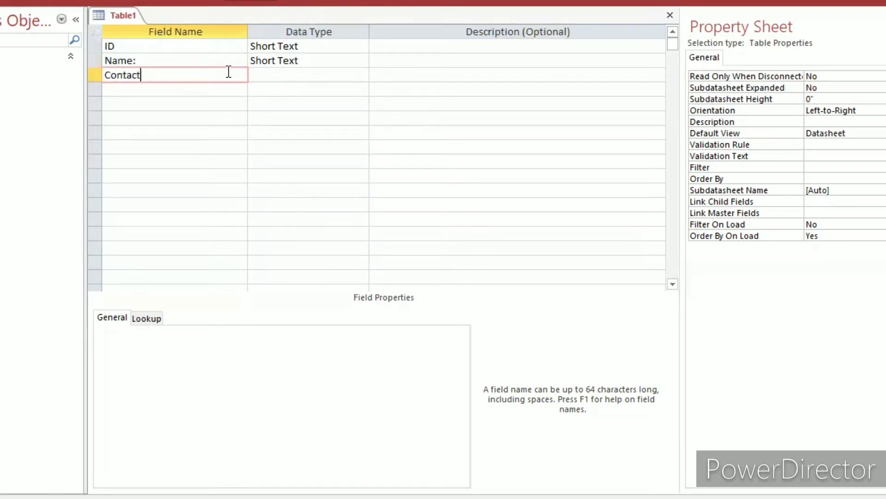
{"action": "type", "text": ":"}
{"action": "key", "text": "Down"}
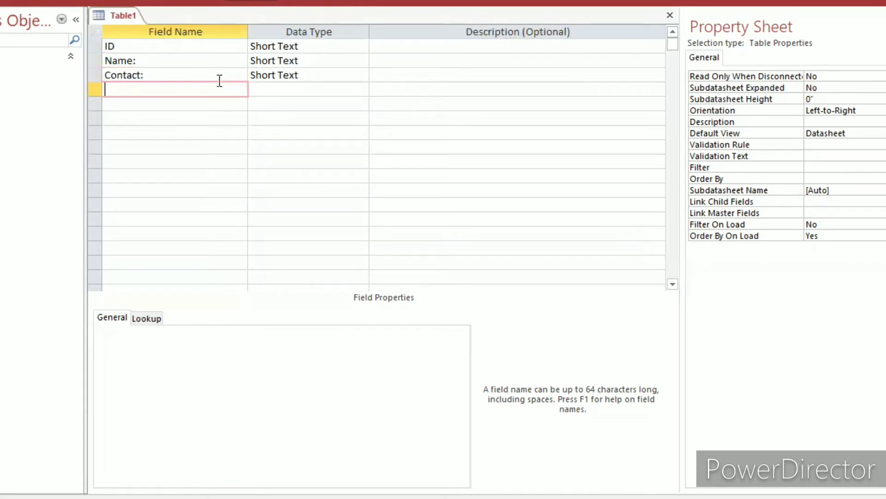
Add two more fields named "Email" and "DOB:" below the Contact: field.
{"action": "type", "text": "Email"}
{"action": "key", "text": "Down"}
{"action": "type", "text": "D"}
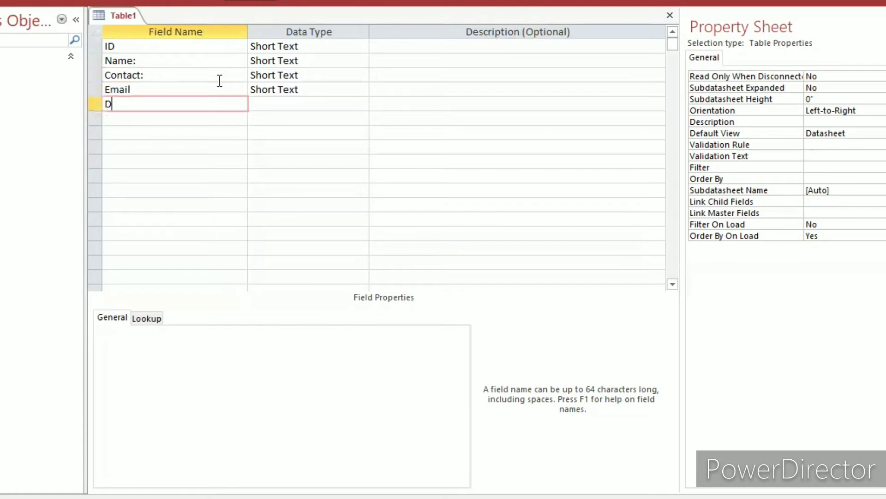
{"action": "type", "text": "OB:"}
{"action": "key", "text": "Down"}
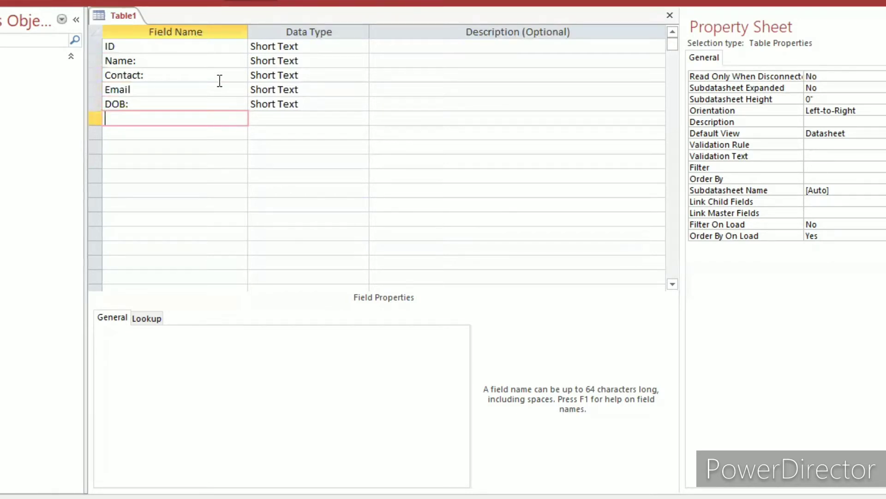
Add a field named "Home Town:" below the DOB: field.
{"action": "type", "text": "Home Town"}
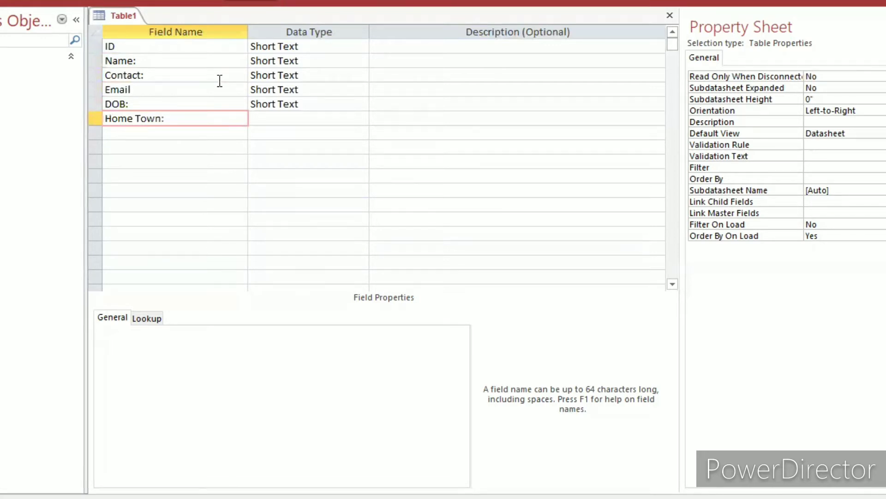
{"action": "type", "text": ":"}
{"action": "key", "text": "Down"}
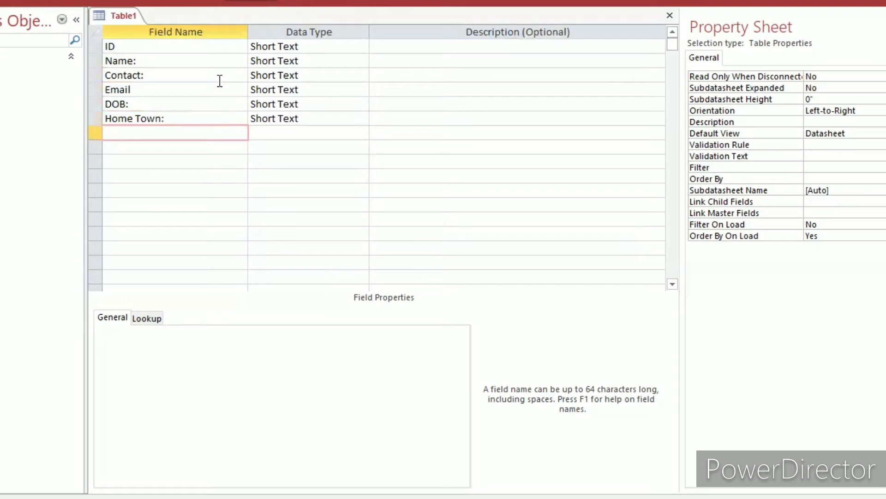
Add a field named "Local Assembly:" below the Home Town: field.
{"action": "type", "text": "Local Assembl"}
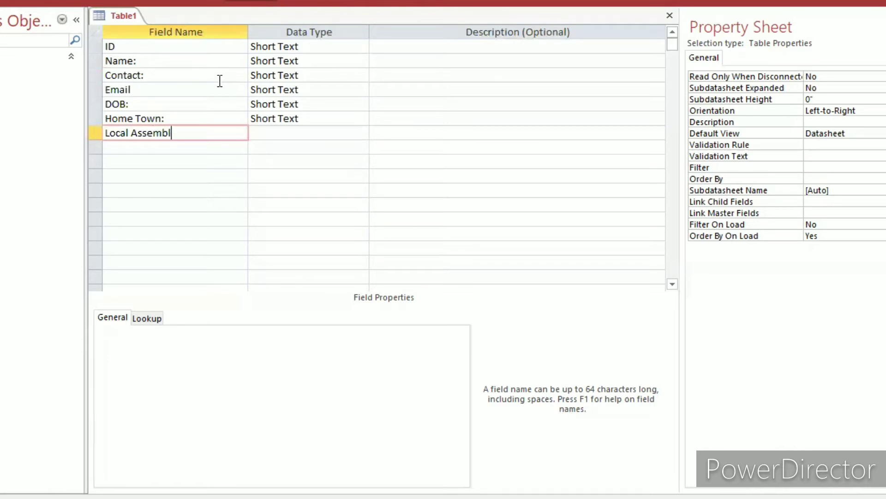
{"action": "type", "text": "y:"}
{"action": "key", "text": "Down"}
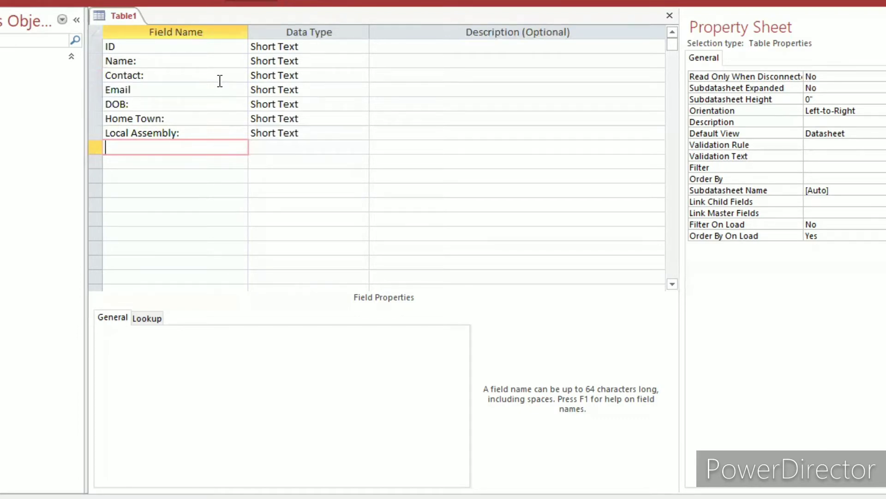
Add a field named "Profession:" below the Local Assembly: field.
{"action": "type", "text": "P"}
{"action": "type", "text": "ff"}
{"action": "key", "text": "BackSpace"}
{"action": "type", "text": "ession:"}
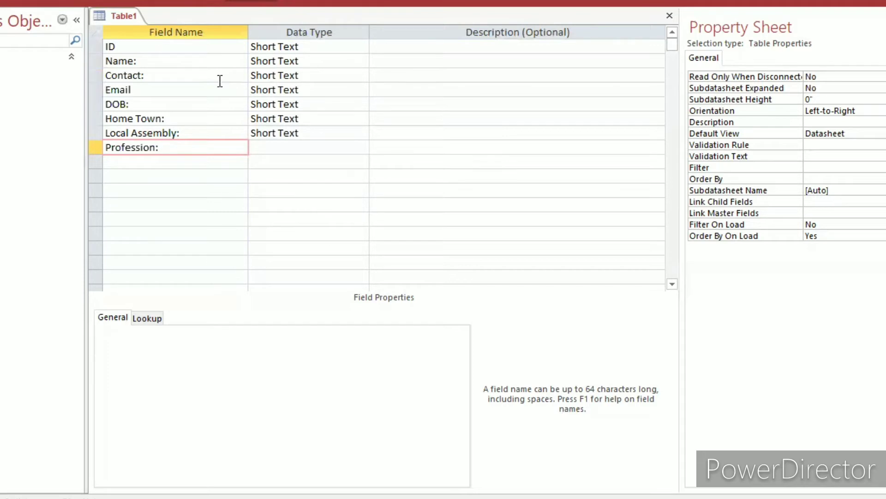
{"action": "key", "text": "Down"}
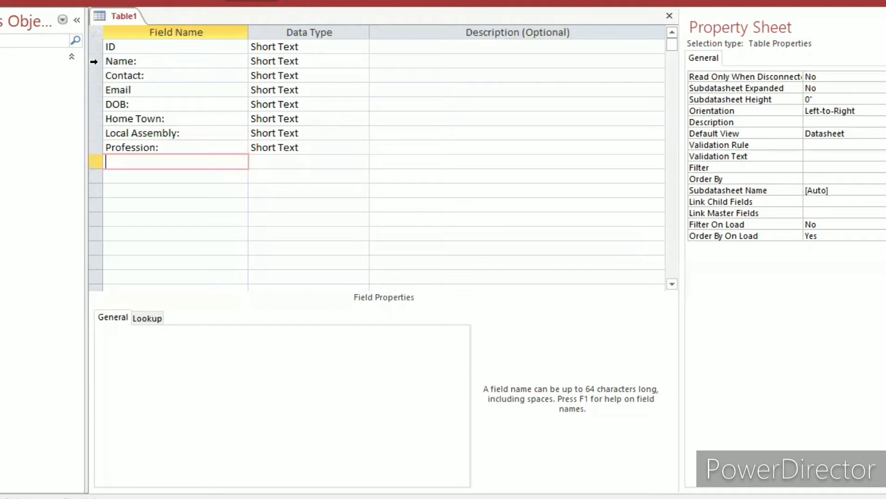
Insert a row above the Name: field and enter "Title;" as its field name.
{"action": "right_click", "coordinate": [95, 64]}
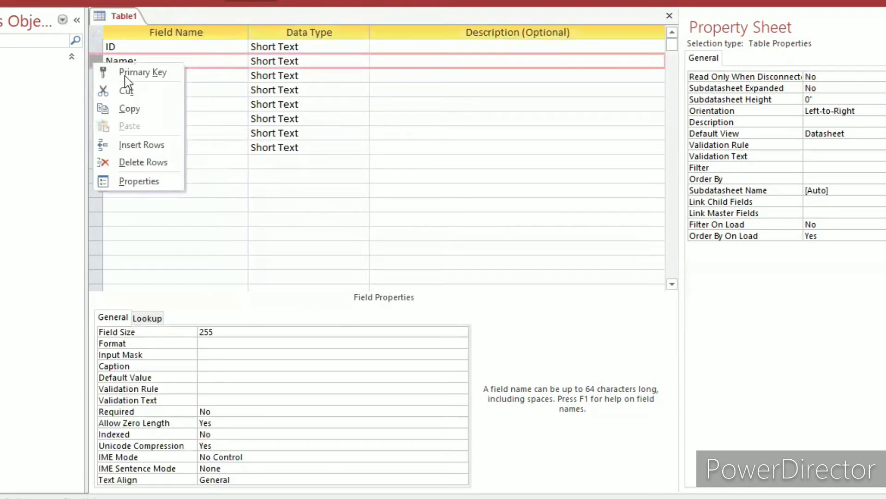
{"action": "key", "text": "i"}
{"action": "left_click", "coordinate": [151, 60]}
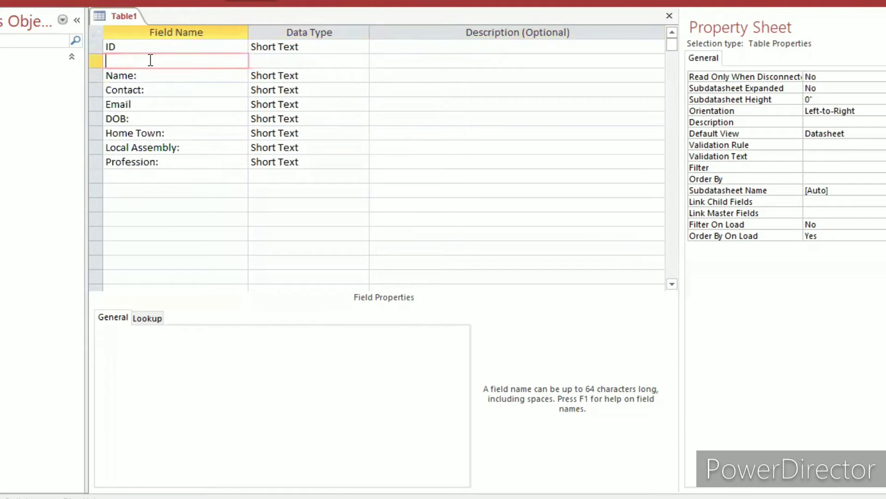
{"action": "type", "text": "Title;"}
Add a field named "Group Belong:" in the empty row below Profession:.
{"action": "left_click", "coordinate": [149, 174]}
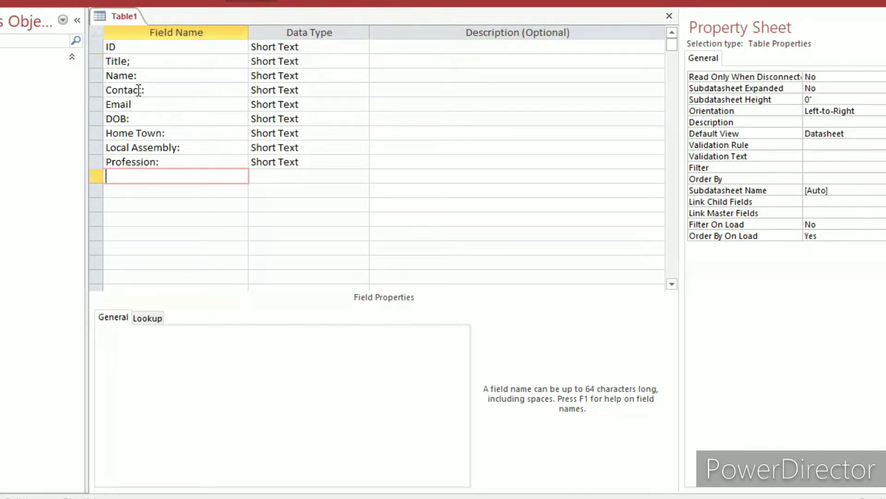
{"action": "type", "text": "gro"}
{"action": "key", "text": "BackSpace"}
{"action": "key", "text": "BackSpace"}
{"action": "key", "text": "BackSpace"}
{"action": "type", "text": "Group"}
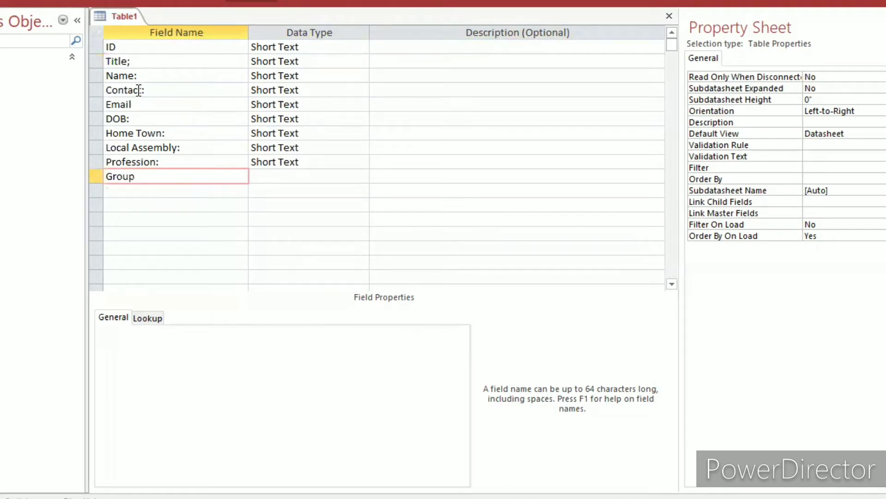
{"action": "type", "text": " Belong:"}
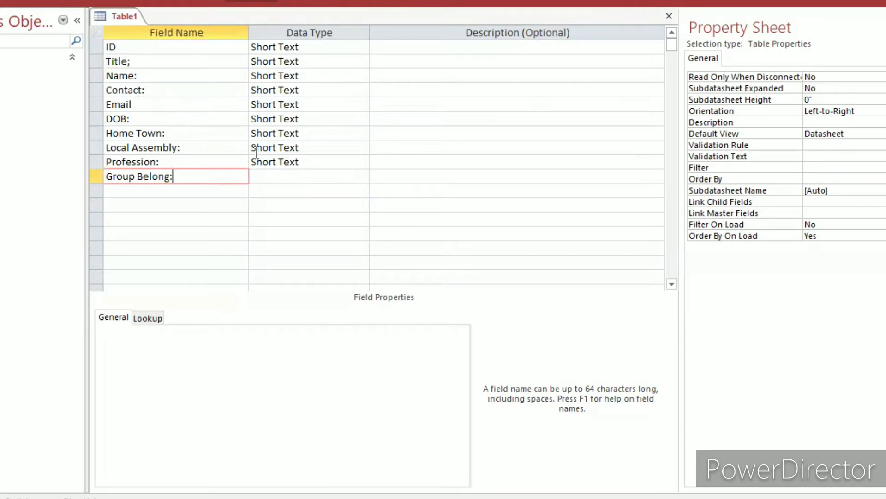
Set the ID field's data type to AutoNumber.
{"action": "left_click", "coordinate": [286, 60]}
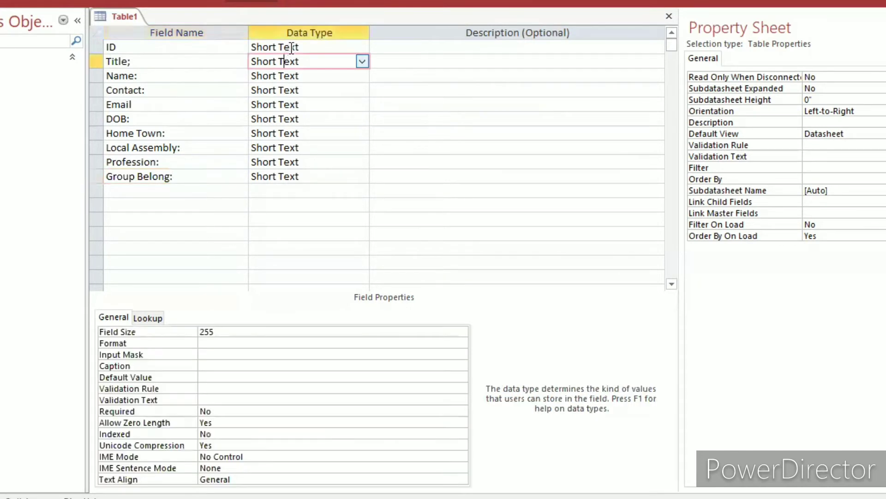
{"action": "left_click", "coordinate": [289, 47]}
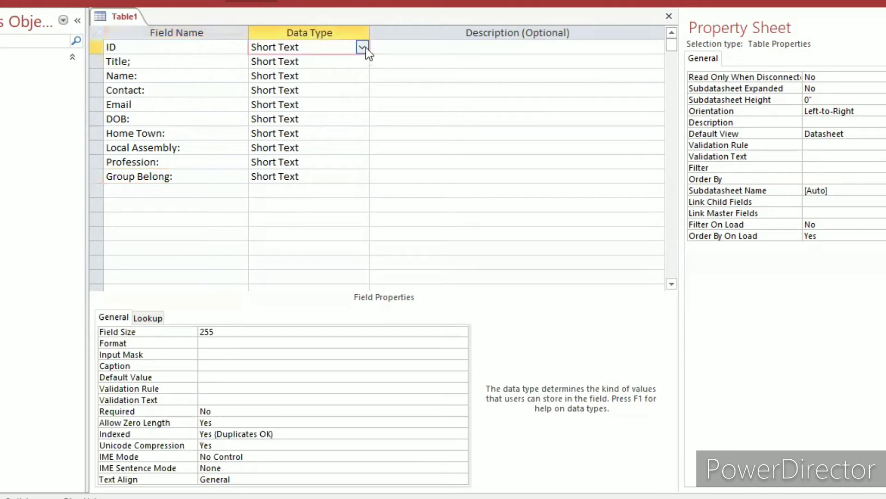
{"action": "key", "text": "alt+Down"}
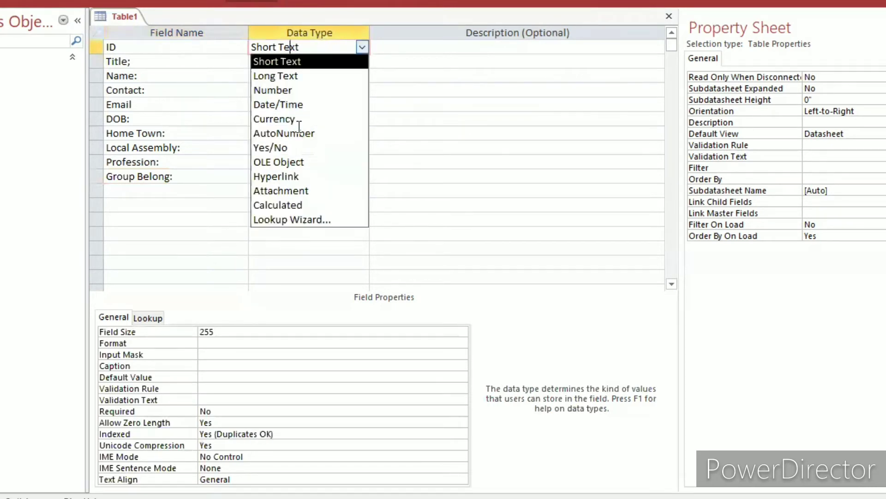
{"action": "left_click", "coordinate": [298, 119]}
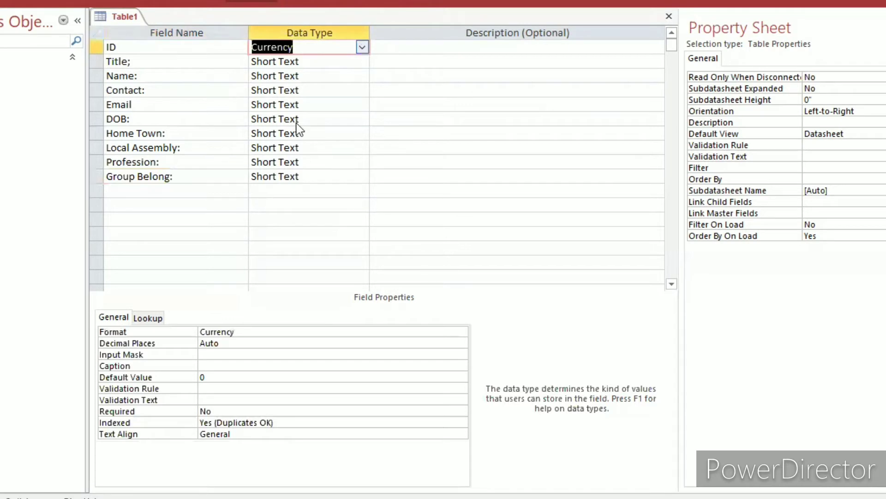
{"action": "key", "text": "alt+Down"}
{"action": "key", "text": "Return"}
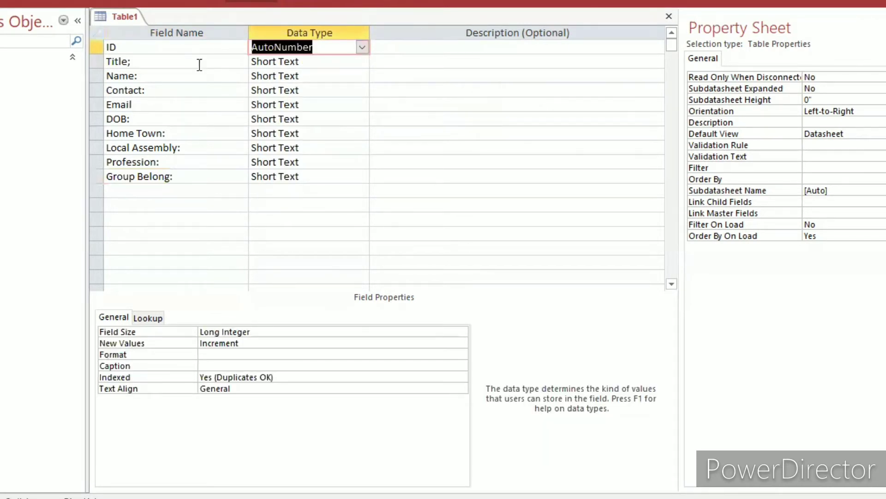
{"action": "key", "text": "Down"}
Correct the field name in the second row to "Title:" by replacing its semicolon with a colon.
{"action": "left_click", "coordinate": [169, 64]}
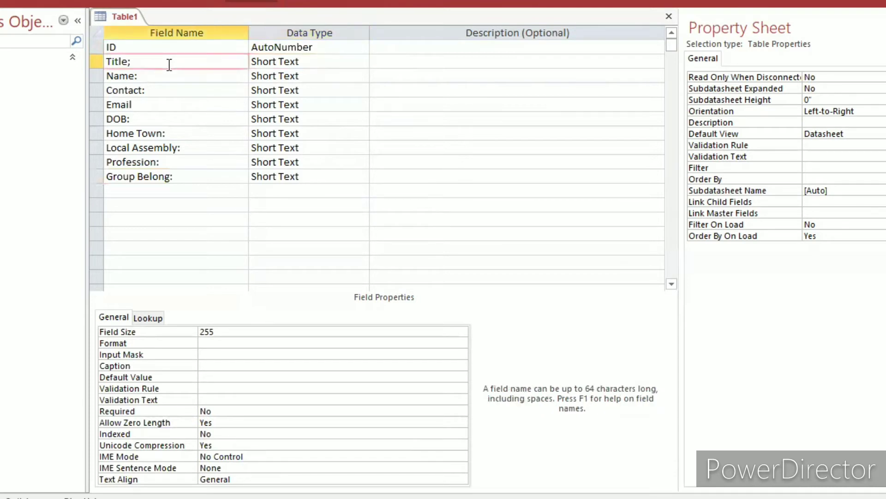
{"action": "key", "text": "BackSpace"}
{"action": "type", "text": ":"}
Start the Lookup Wizard for the Title: field and choose to supply the list values manually.
{"action": "left_click", "coordinate": [267, 62]}
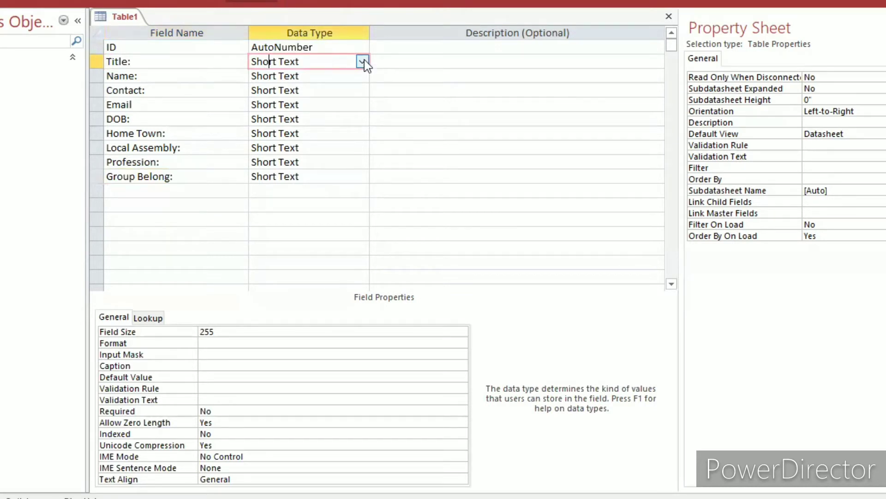
{"action": "left_click", "coordinate": [362, 61]}
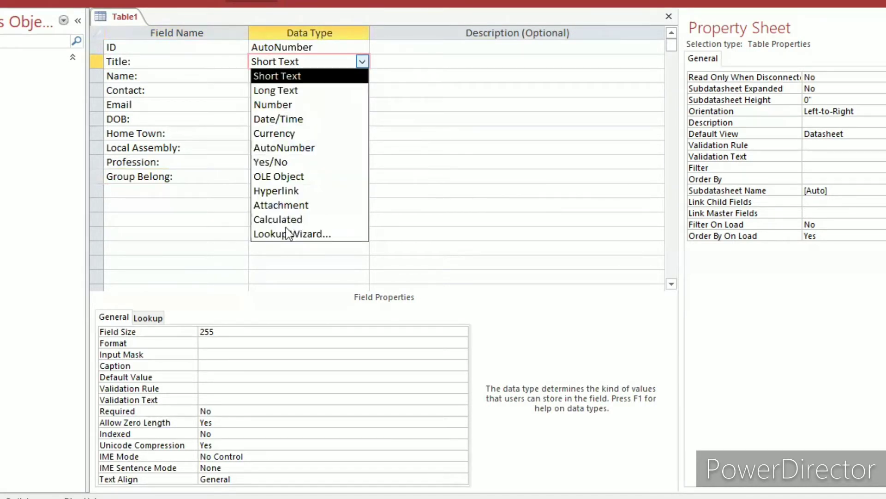
{"action": "left_click", "coordinate": [288, 233]}
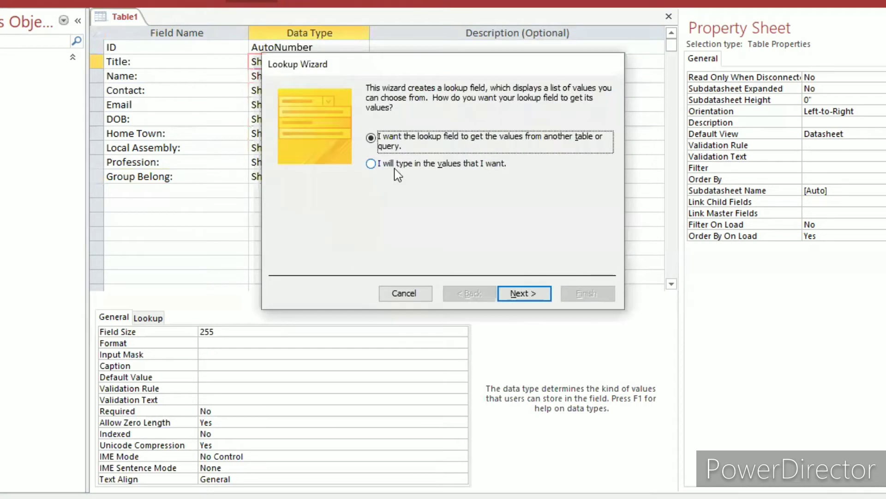
{"action": "left_click", "coordinate": [395, 165]}
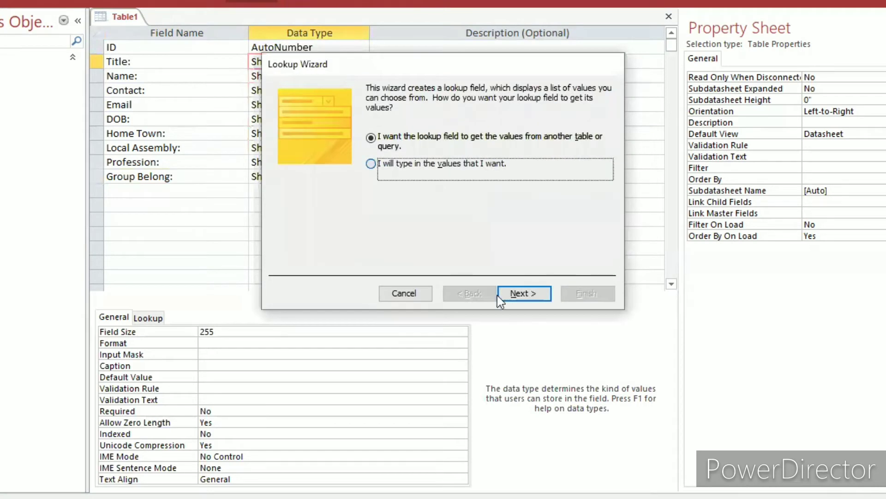
{"action": "left_click", "coordinate": [524, 294]}
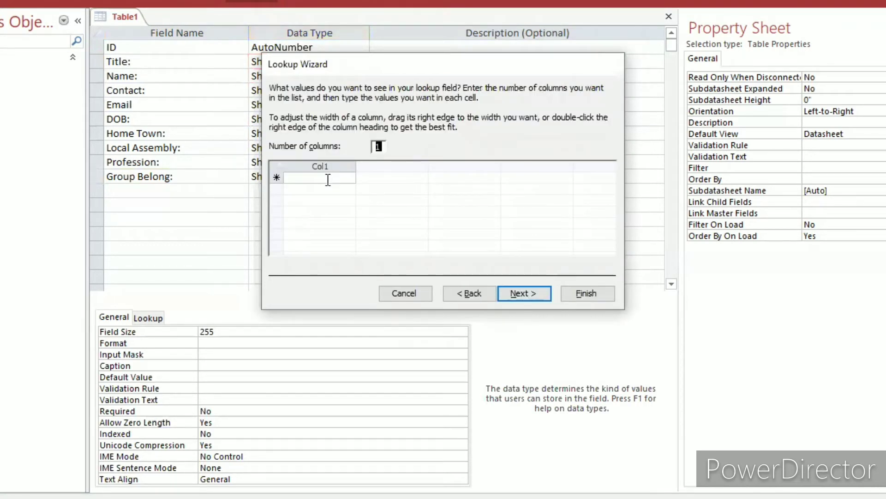
Enter "Mr" and "Mrs" as the Title: lookup values and finish the wizard with the default label.
{"action": "left_click", "coordinate": [328, 180]}
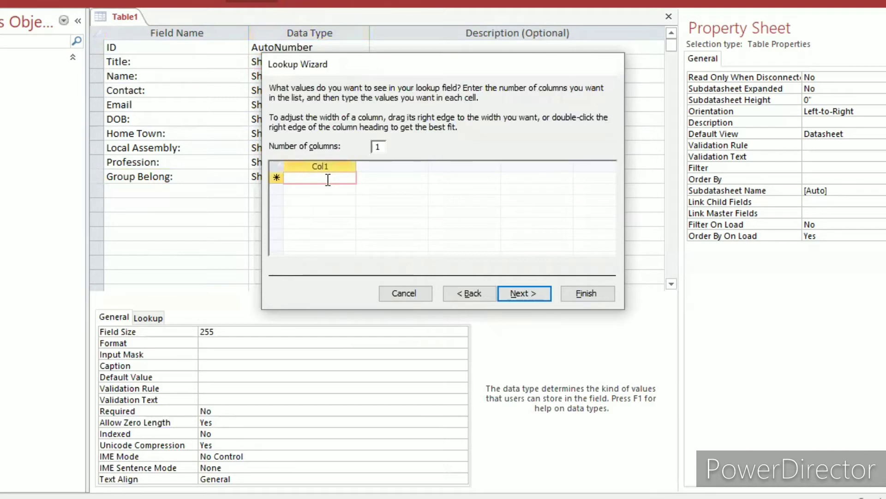
{"action": "type", "text": "Mr"}
{"action": "key", "text": "Down"}
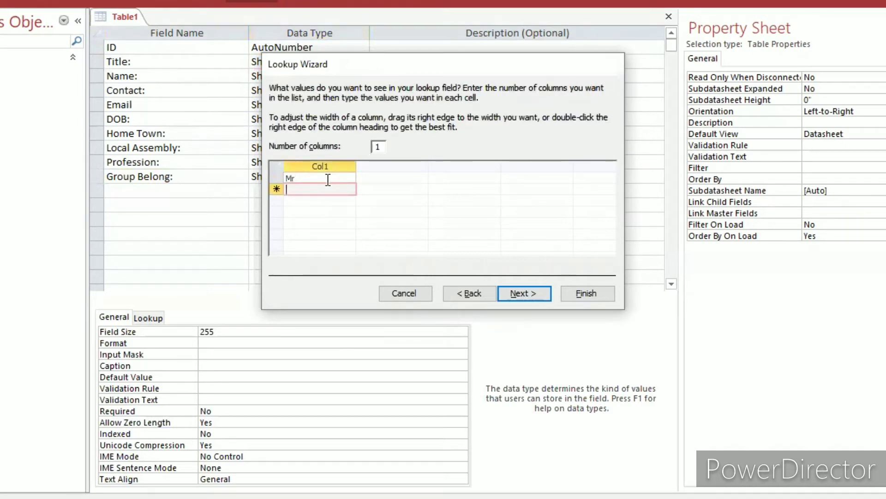
{"action": "type", "text": "Mrs"}
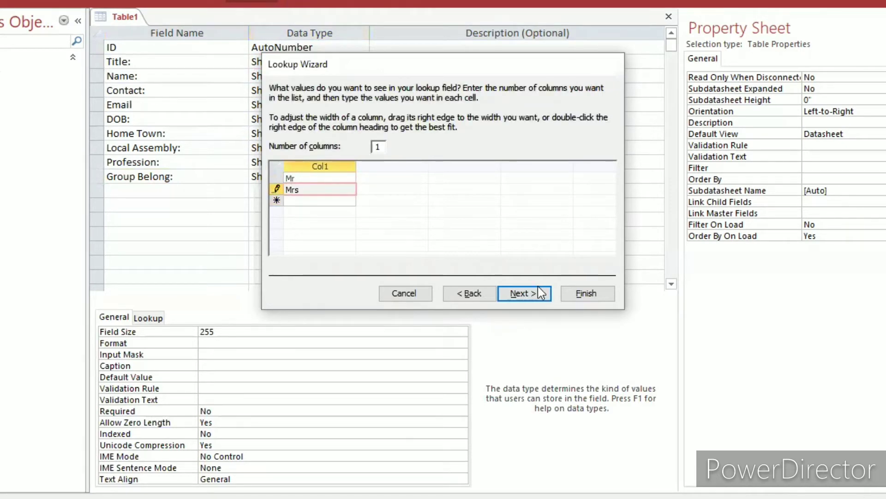
{"action": "left_click", "coordinate": [540, 293]}
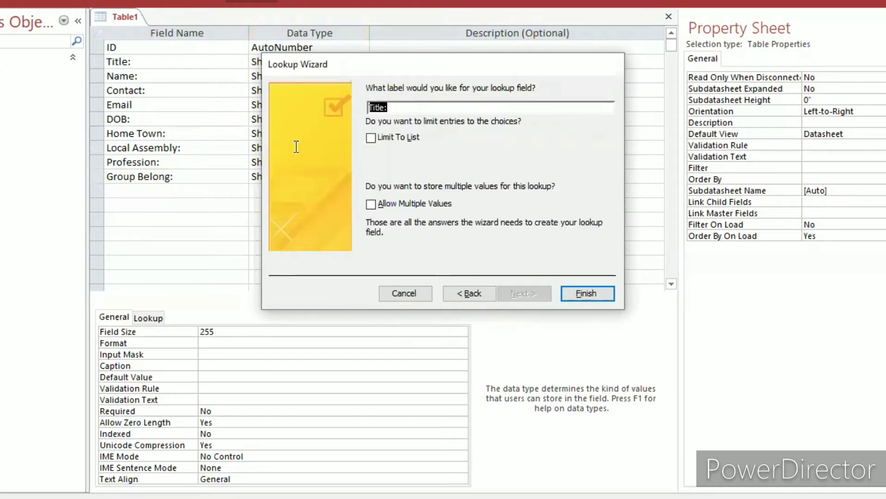
{"action": "key", "text": "Return"}
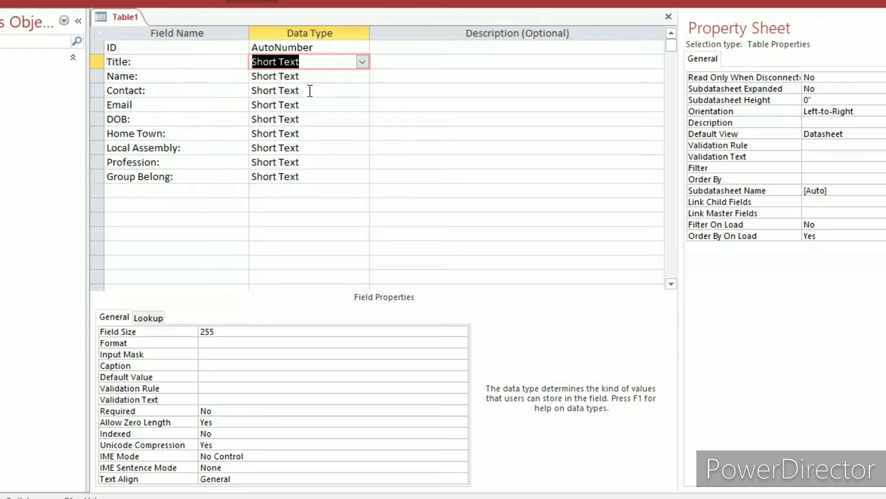
Set the Contact: field's data type to Number.
{"action": "key", "text": "F2"}
{"action": "left_click", "coordinate": [362, 91]}
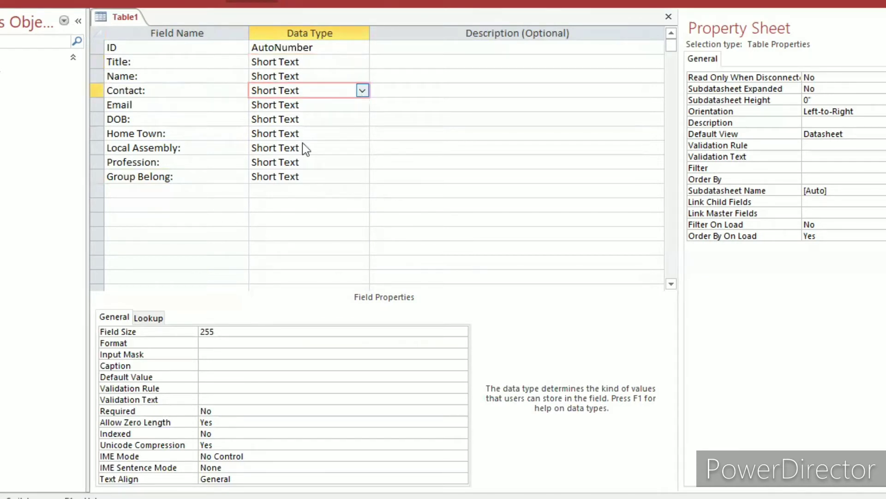
{"action": "left_click", "coordinate": [362, 91]}
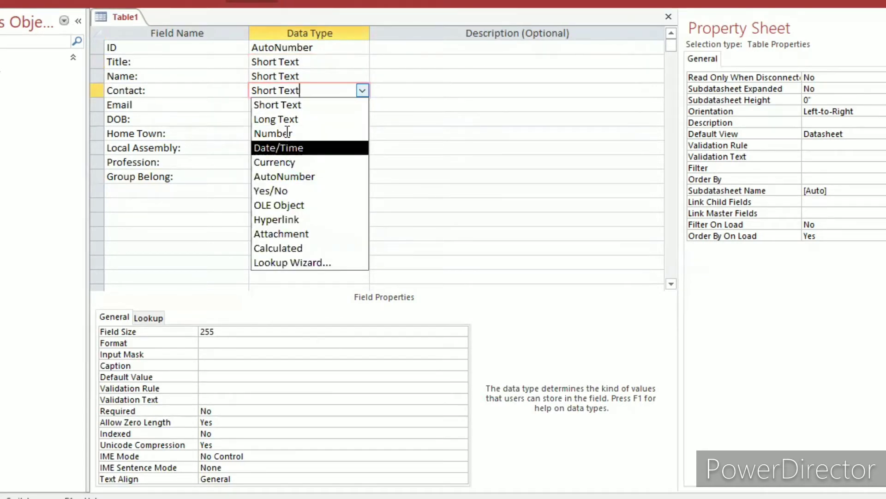
{"action": "left_click", "coordinate": [286, 134]}
{"action": "left_click", "coordinate": [284, 134]}
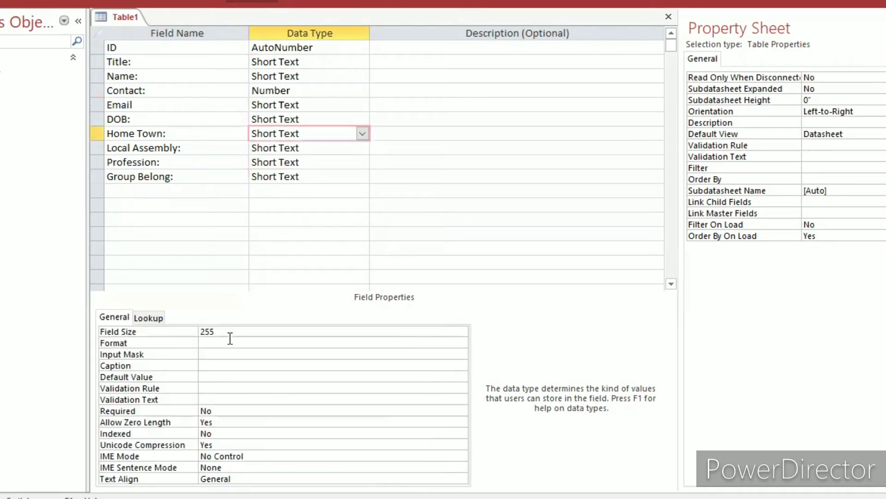
{"action": "left_click", "coordinate": [223, 331]}
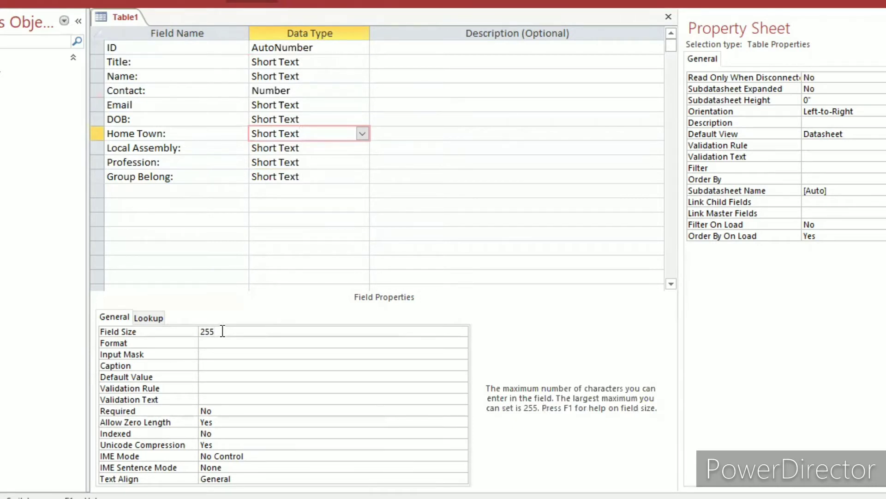
{"action": "key", "text": "BackSpace"}
Start the Lookup Wizard for the Local Assembly: field and take its values from the tbMember table.
{"action": "left_click", "coordinate": [365, 149]}
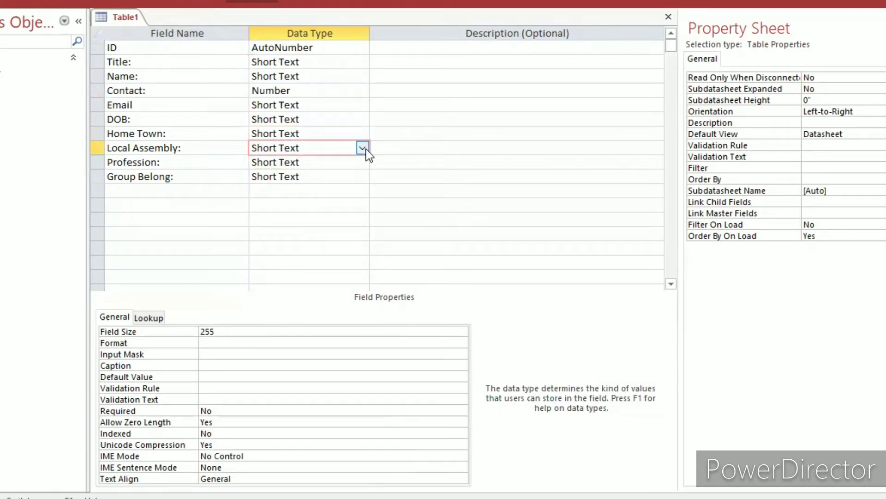
{"action": "left_click", "coordinate": [363, 148]}
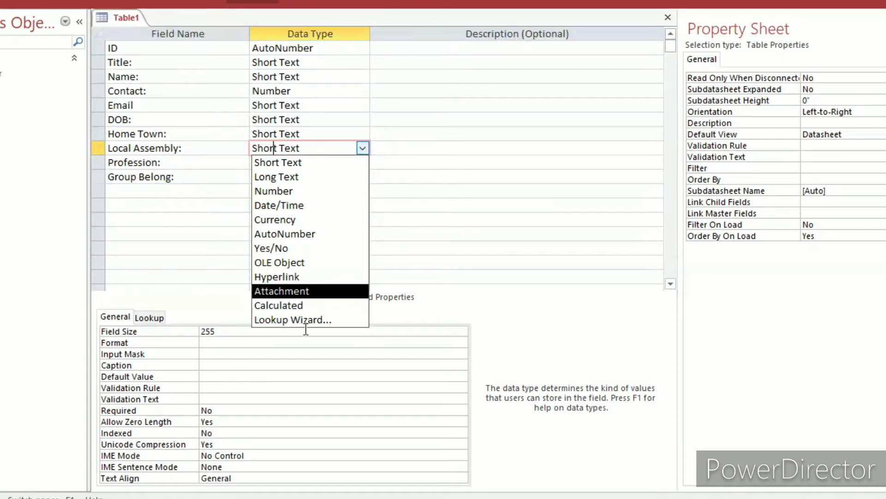
{"action": "left_click", "coordinate": [289, 319]}
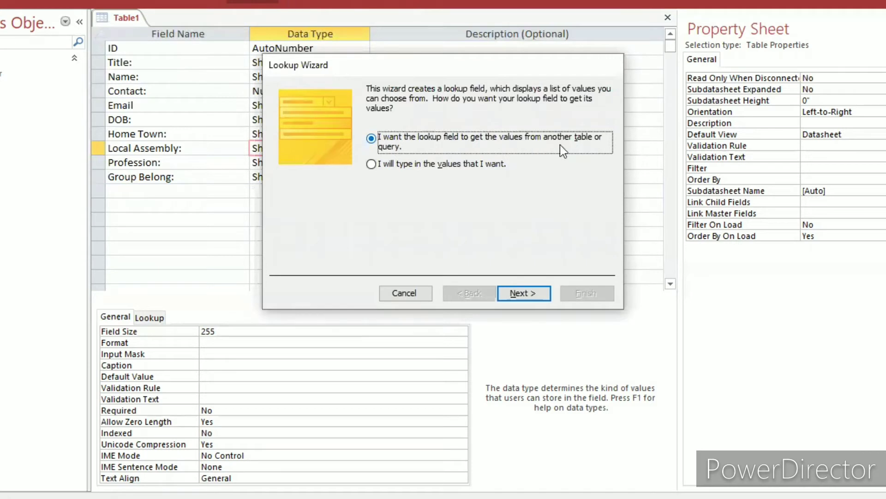
{"action": "left_click", "coordinate": [512, 298]}
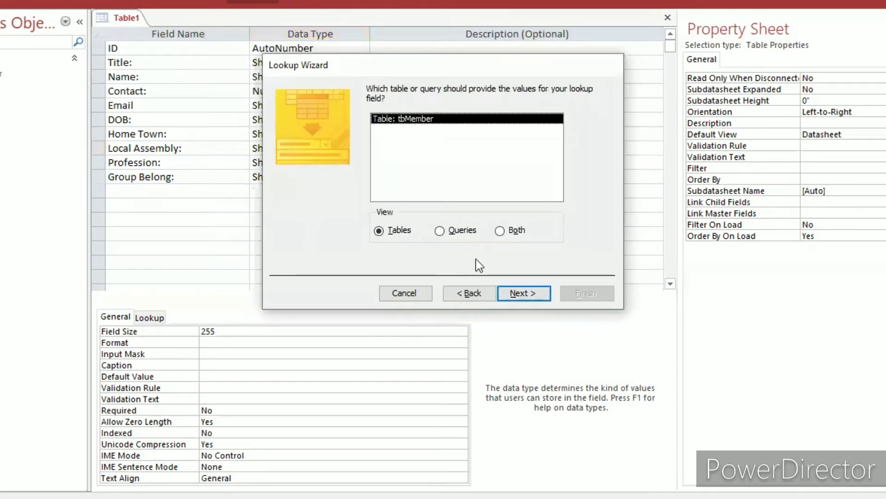
{"action": "left_click", "coordinate": [508, 296]}
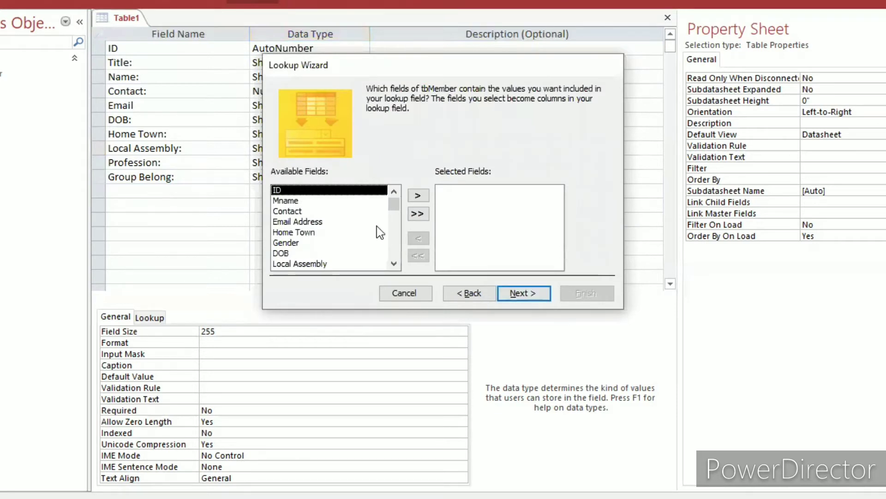
Include tbMember's Local Assembly field as the only column of the lookup.
{"action": "left_click", "coordinate": [325, 263]}
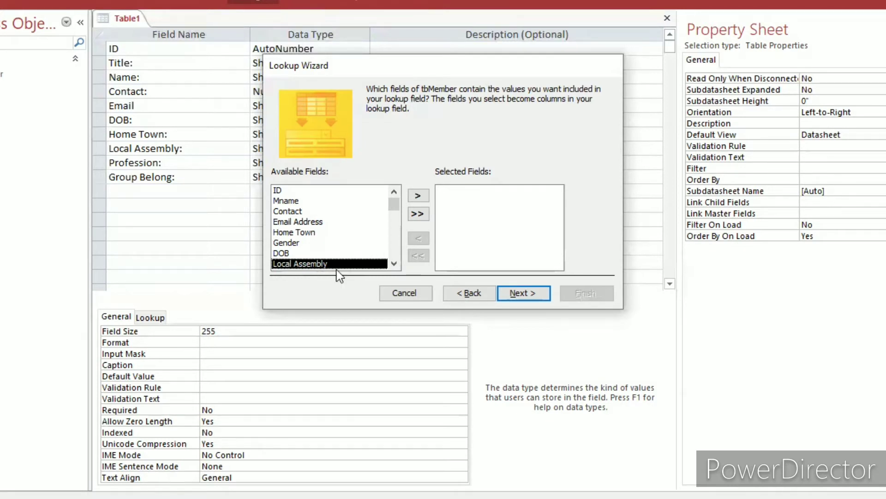
{"action": "left_click", "coordinate": [419, 196]}
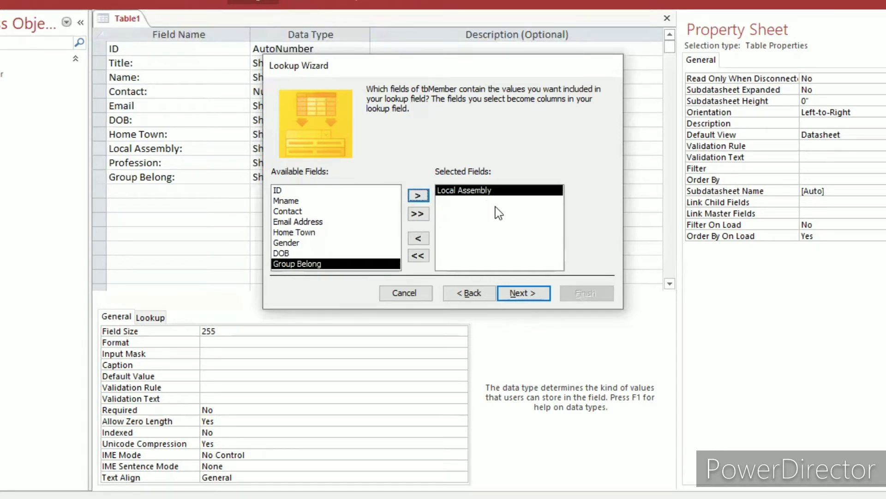
{"action": "left_click", "coordinate": [516, 292]}
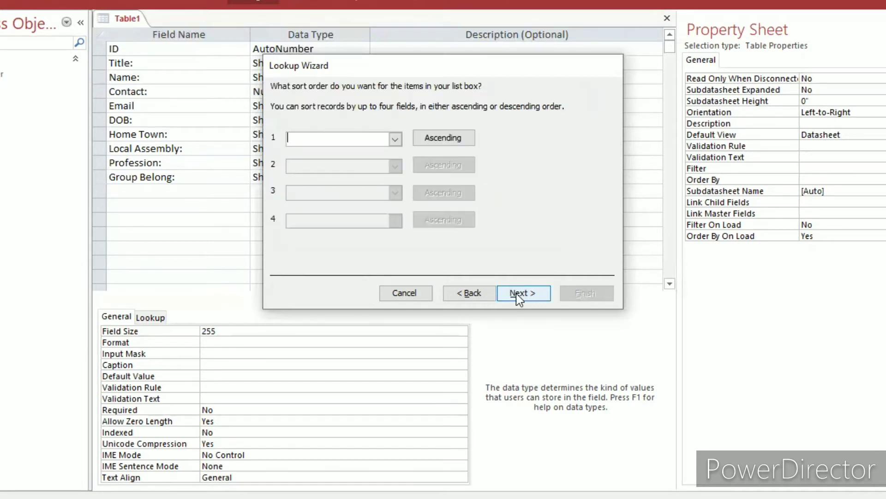
Sort the lookup list by Local Assembly in ascending order and continue to the column width settings.
{"action": "left_click", "coordinate": [396, 139]}
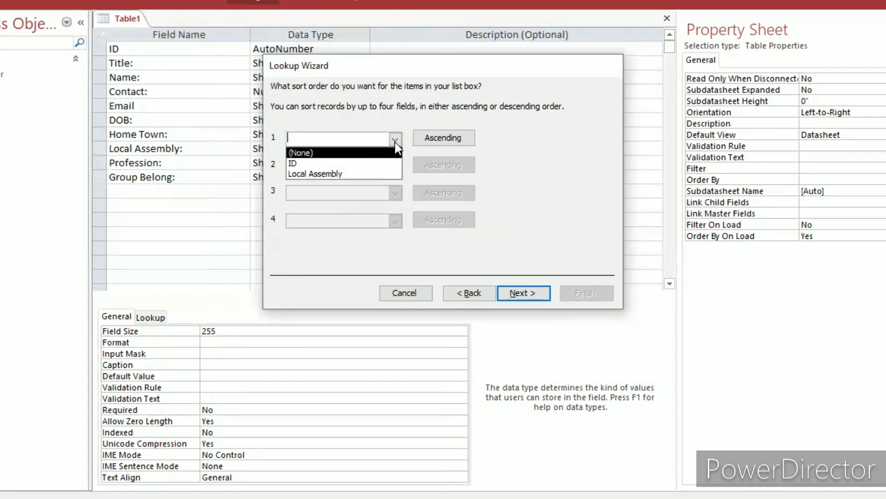
{"action": "left_click", "coordinate": [376, 172]}
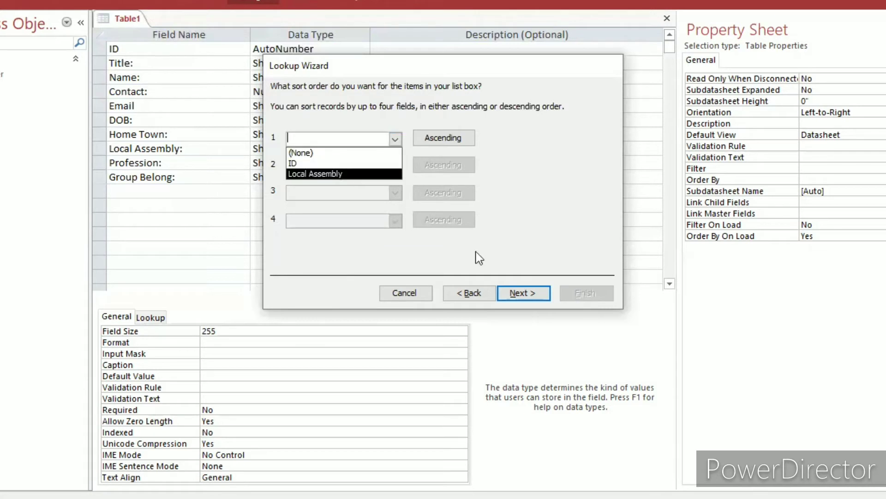
{"action": "left_click", "coordinate": [516, 293]}
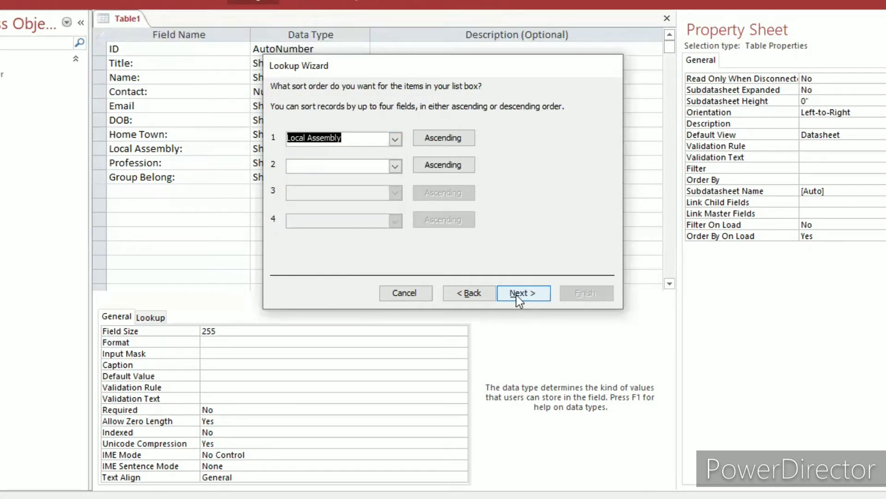
{"action": "left_click", "coordinate": [516, 294]}
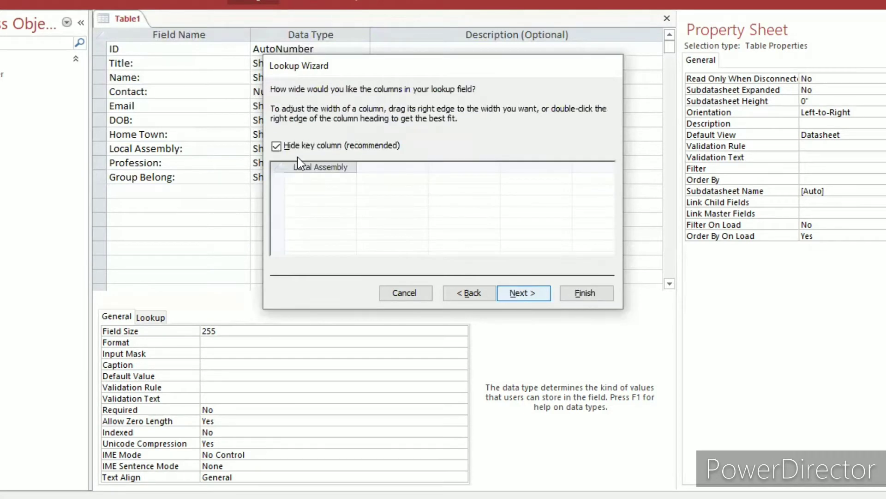
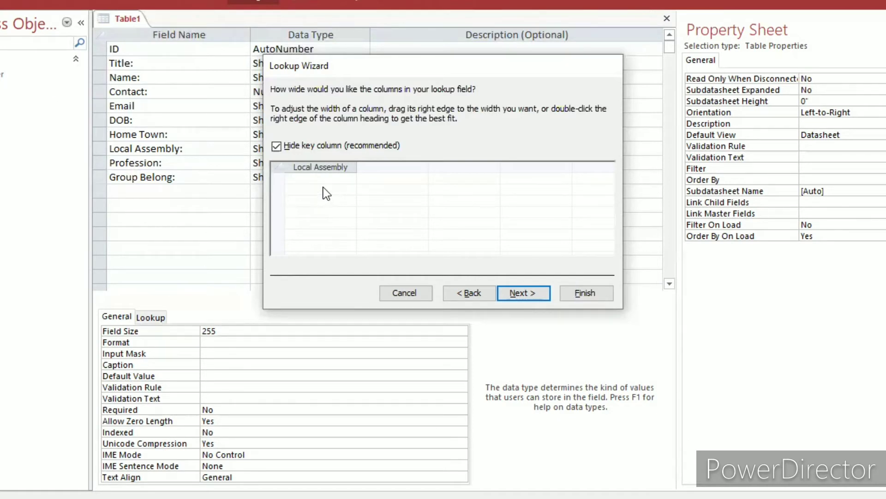
Accept the column width and default label, finish the Local Assembly: lookup, and agree to save the table.
{"action": "left_click", "coordinate": [511, 297]}
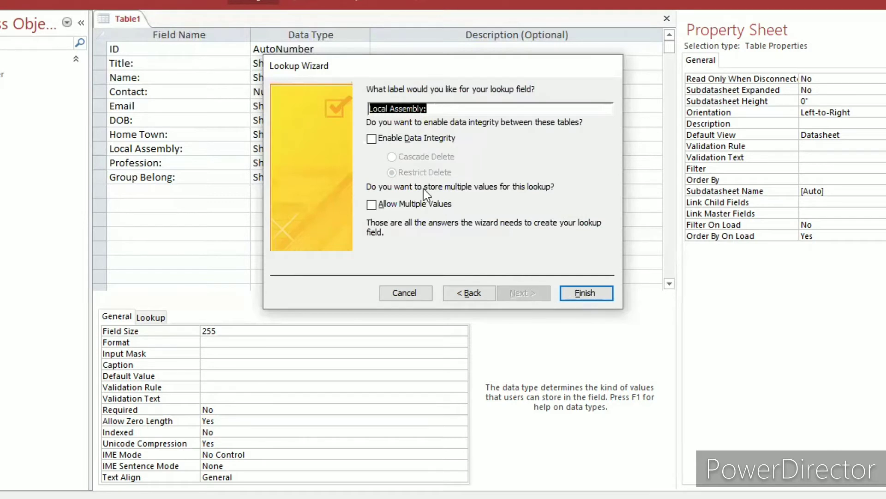
{"action": "left_click", "coordinate": [590, 294]}
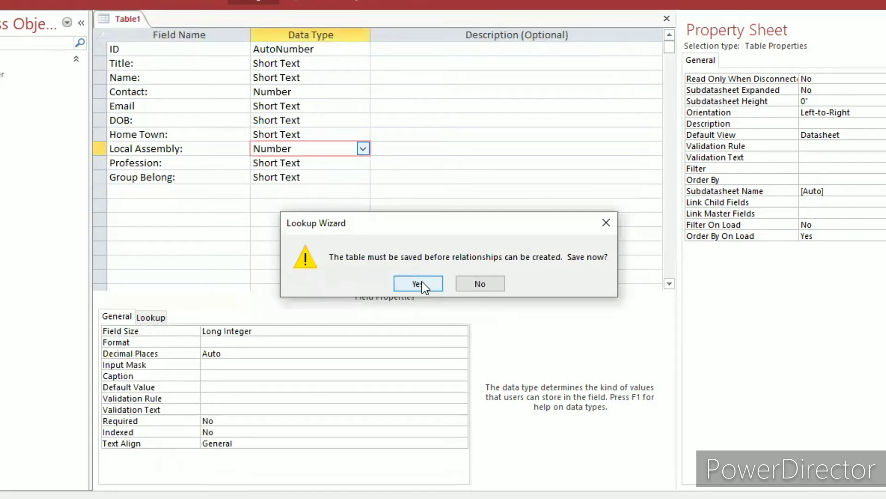
{"action": "left_click", "coordinate": [422, 283]}
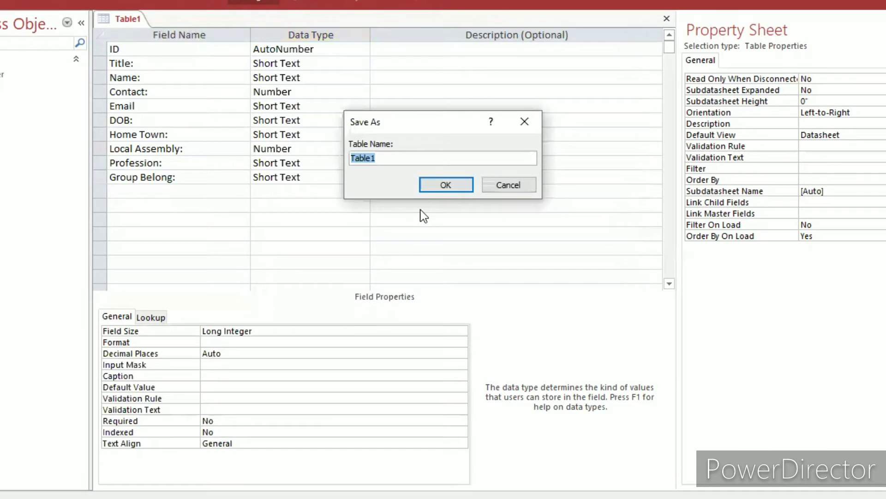
Save the table as tbOfficers and have a primary key created for it.
{"action": "type", "text": "tbOfficers"}
{"action": "left_click", "coordinate": [438, 185]}
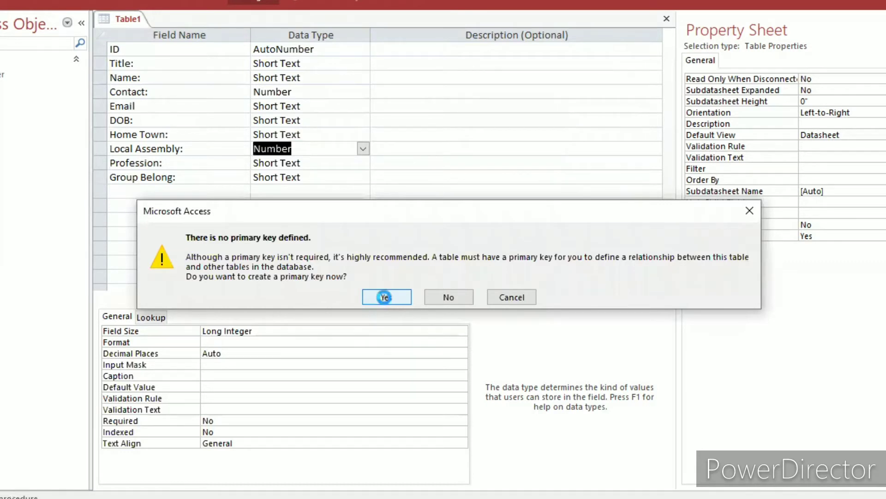
{"action": "left_click", "coordinate": [386, 298]}
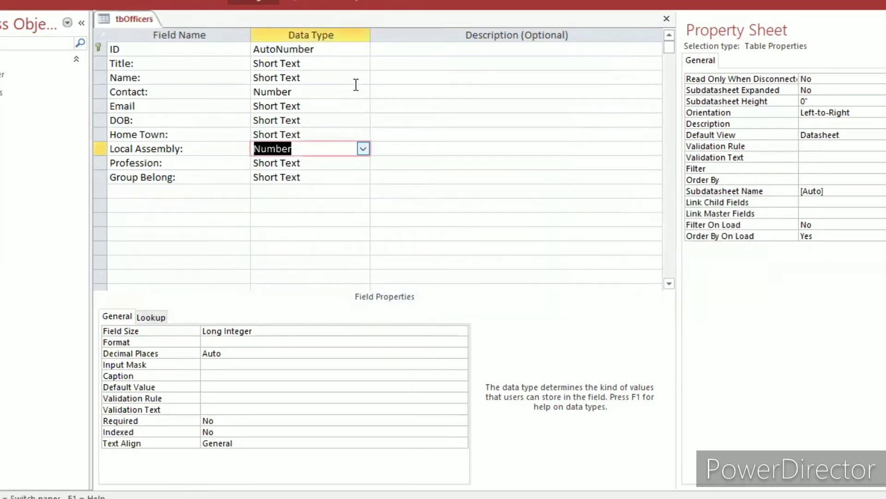
Add a field named ID Picture below the Group Belong: field.
{"action": "left_click", "coordinate": [169, 191]}
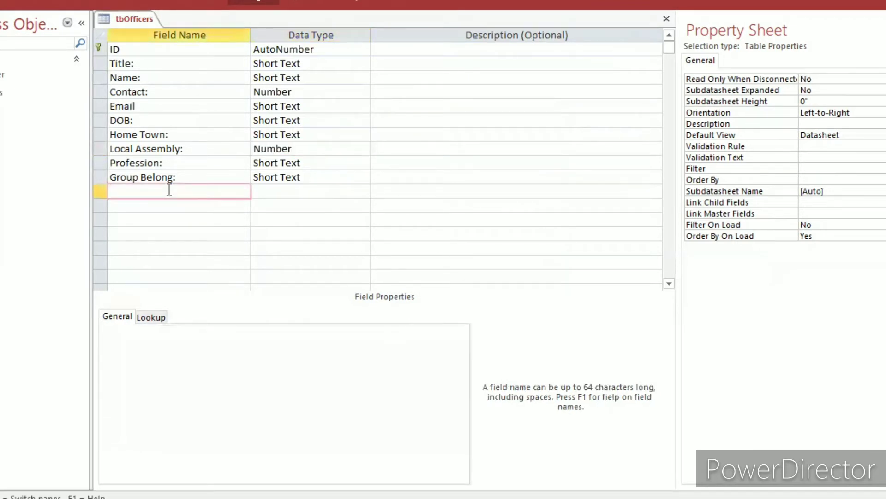
{"action": "type", "text": "Pic"}
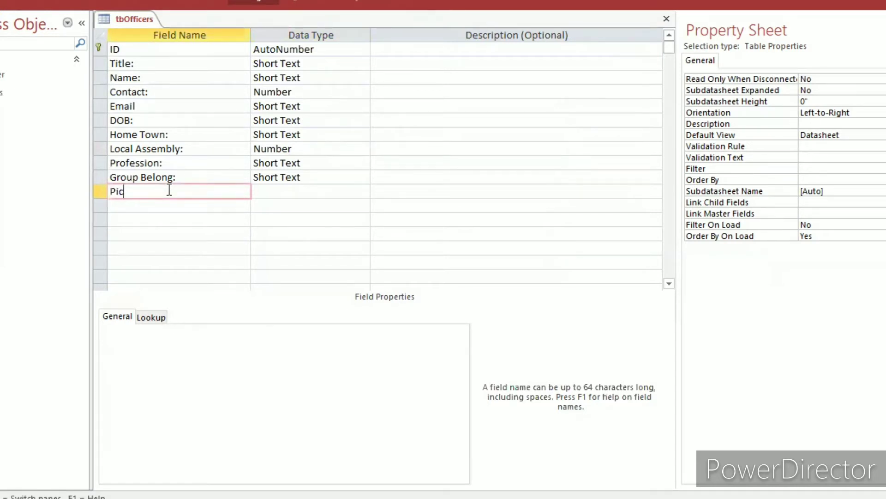
{"action": "key", "text": "BackSpace"}
{"action": "key", "text": "BackSpace"}
{"action": "key", "text": "BackSpace"}
{"action": "key", "text": "Caps_Lock"}
{"action": "type", "text": "ID P"}
{"action": "key", "text": "Caps_Lock"}
{"action": "type", "text": "ict"}
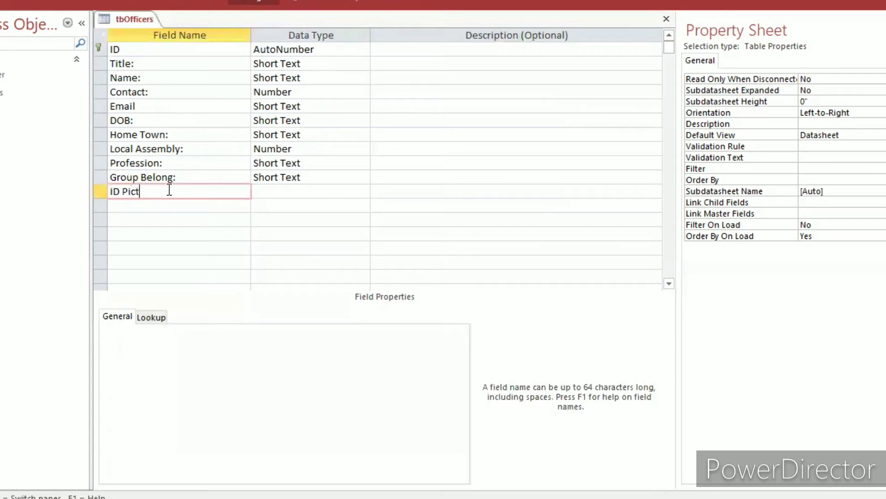
{"action": "type", "text": "ure"}
Set the ID Picture field's data type to Attachment and close the tbOfficers table.
{"action": "left_click", "coordinate": [293, 192]}
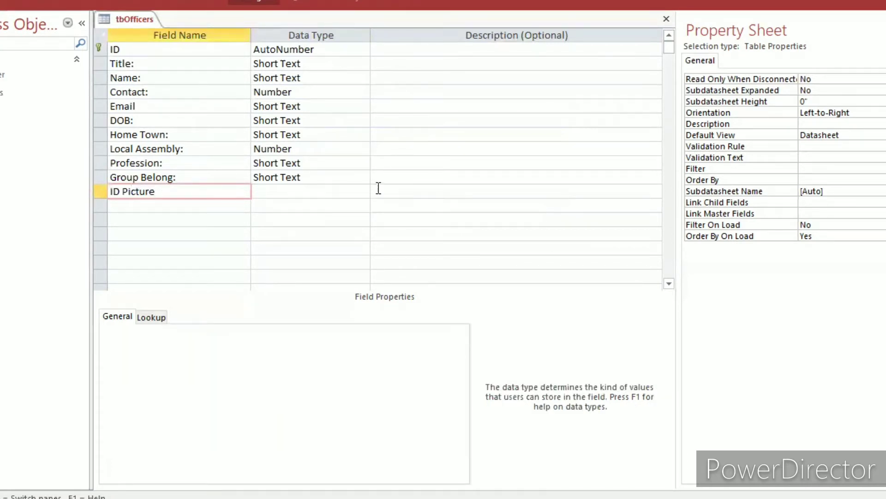
{"action": "left_click", "coordinate": [363, 191]}
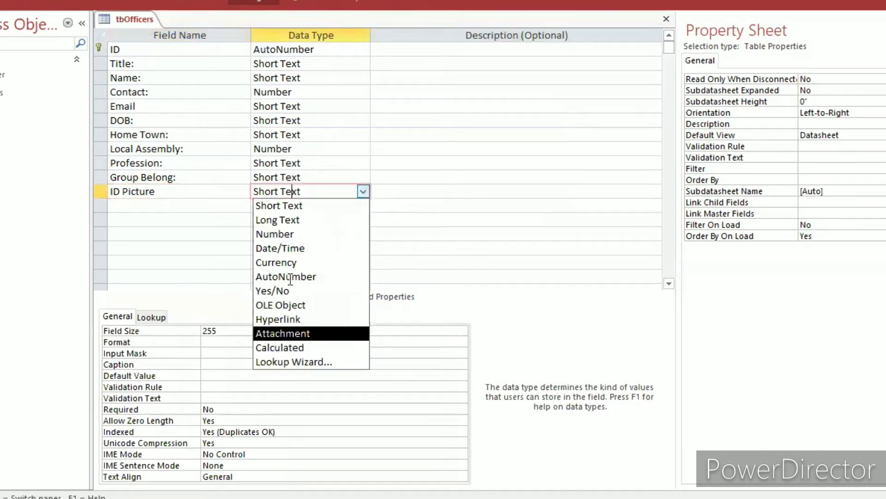
{"action": "left_click", "coordinate": [273, 333]}
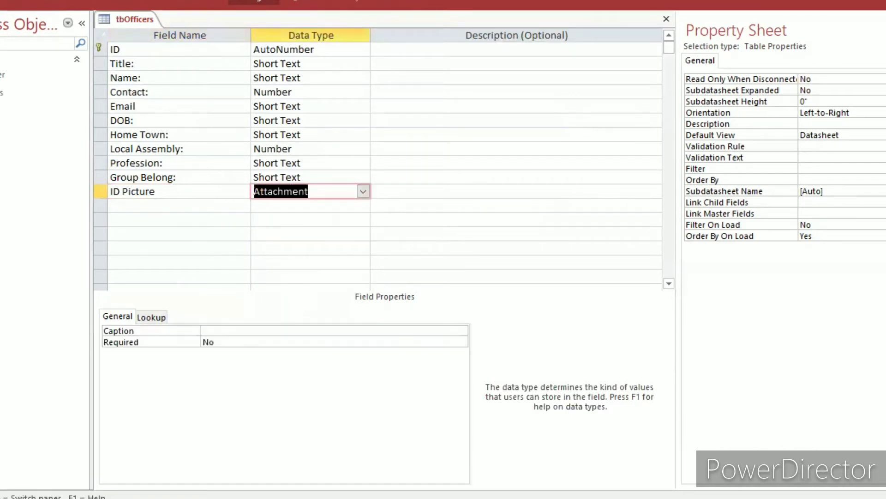
{"action": "left_click", "coordinate": [666, 20]}
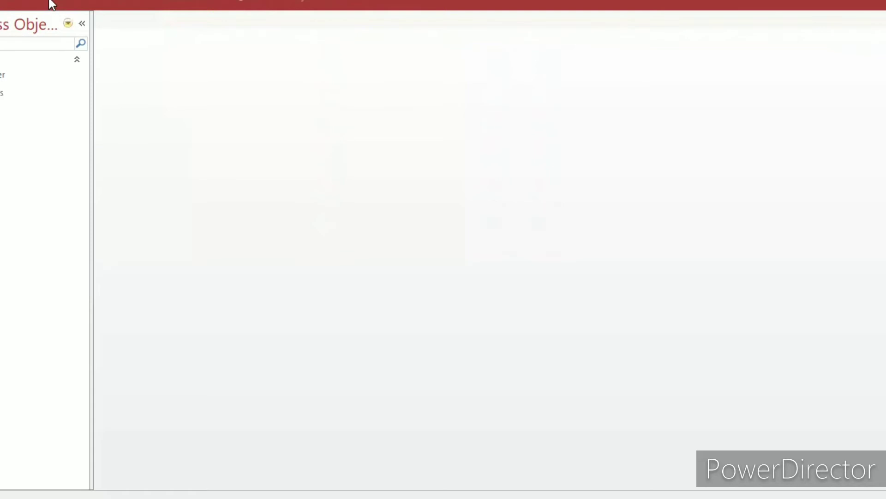
Create a new table in Design view with the fields S/N and ID.
{"action": "left_click", "coordinate": [49, 3]}
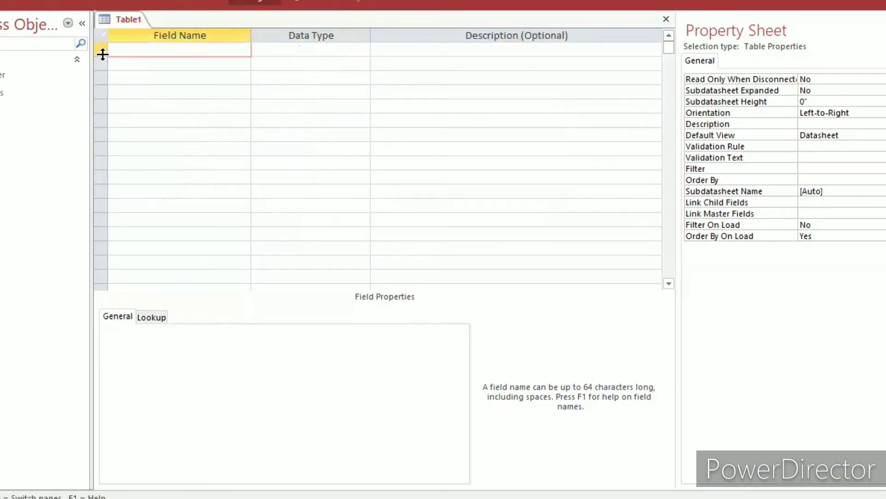
{"action": "key", "text": "Caps_Lock"}
{"action": "type", "text": "S/N"}
{"action": "left_click", "coordinate": [173, 67]}
{"action": "type", "text": "ID"}
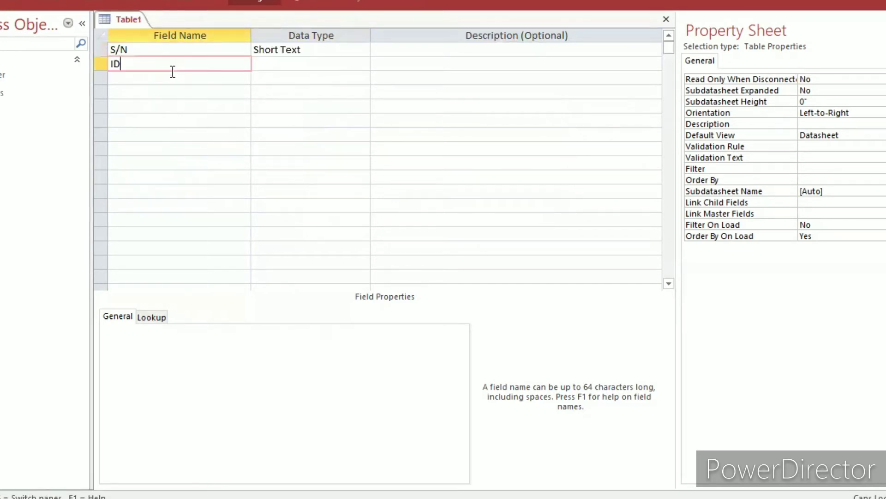
Add a field named Mname: below the ID field.
{"action": "left_click", "coordinate": [172, 80]}
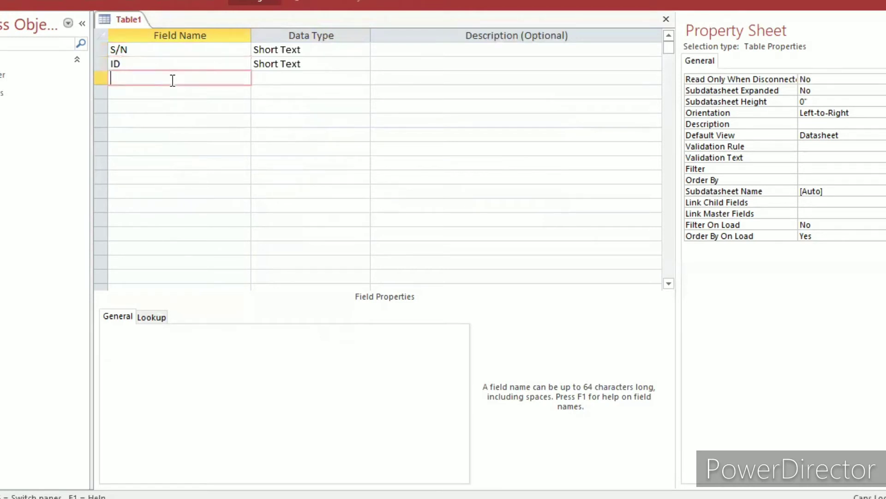
{"action": "type", "text": "Mname"}
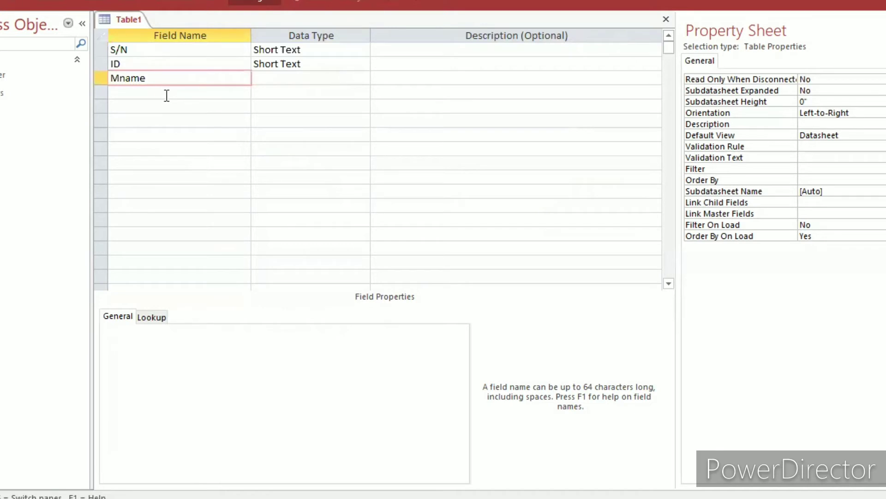
{"action": "type", "text": ":"}
{"action": "left_click", "coordinate": [166, 95]}
{"action": "type", "text": "A"}
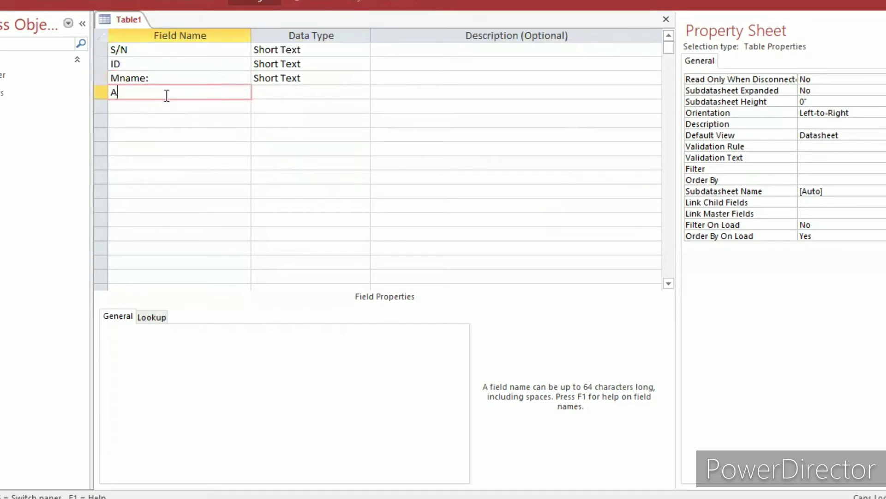
{"action": "type", "text": "mount"}
{"action": "key", "text": "BackSpace"}
{"action": "key", "text": "BackSpace"}
{"action": "key", "text": "BackSpace"}
{"action": "key", "text": "BackSpace"}
{"action": "key", "text": "BackSpace"}
{"action": "key", "text": "BackSpace"}
Add a field named Tithe Amt: below the Mname: field.
{"action": "key", "text": "Caps_Lock"}
{"action": "type", "text": "Tith"}
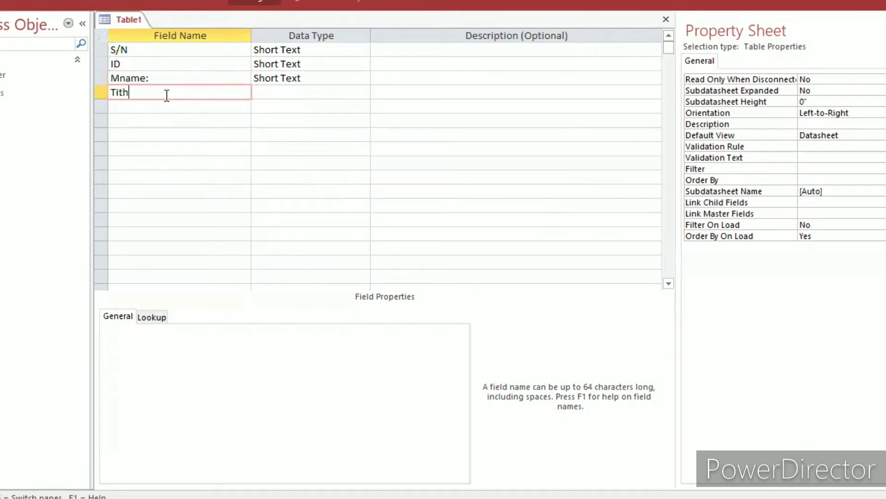
{"action": "type", "text": "e"}
{"action": "key", "text": "Caps_Lock"}
{"action": "type", "text": "At"}
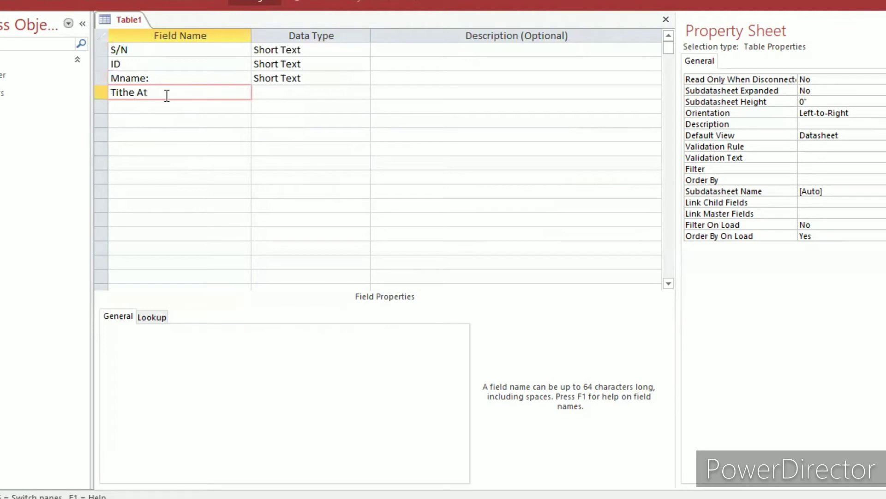
{"action": "key", "text": "BackSpace"}
{"action": "type", "text": "mt:"}
{"action": "key", "text": "Down"}
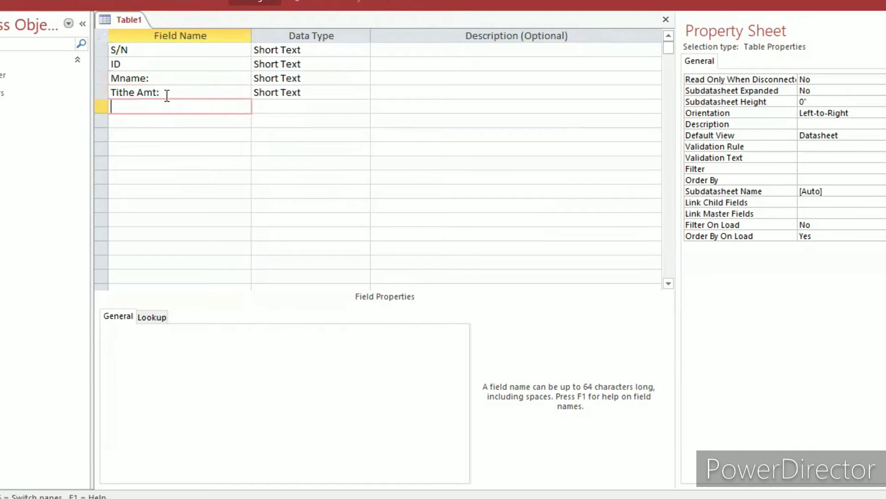
Add a field named Payment: below the Tithe Amt: field.
{"action": "key", "text": "Caps_Lock"}
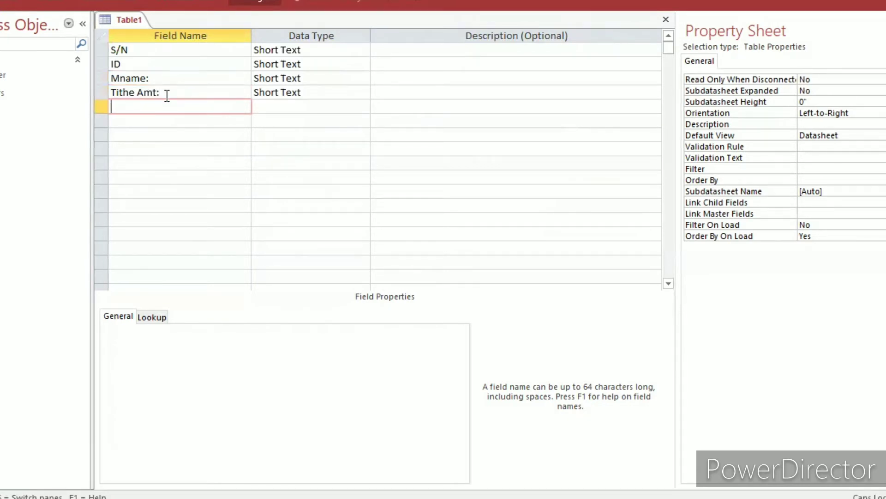
{"action": "type", "text": "Payment:"}
{"action": "key", "text": "Down"}
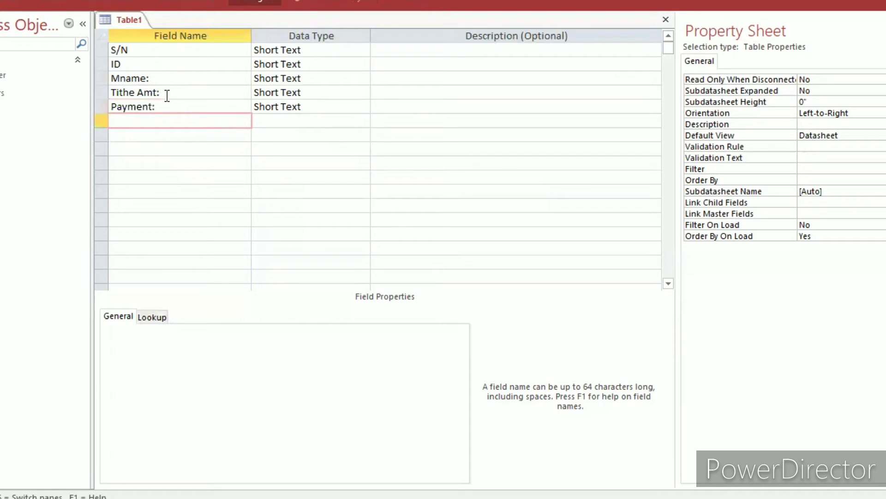
Rename the Payment: field to Payment_Date:.
{"action": "left_click", "coordinate": [167, 96]}
{"action": "left_click", "coordinate": [169, 105]}
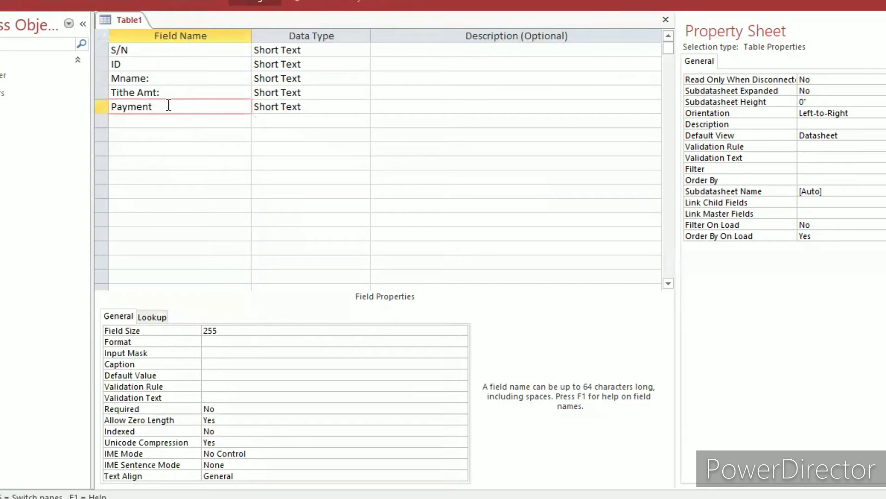
{"action": "key", "text": "Caps_Lock"}
{"action": "key", "text": "Caps_Lock"}
{"action": "key", "text": "Caps_Lock"}
{"action": "type", "text": "_Date:"}
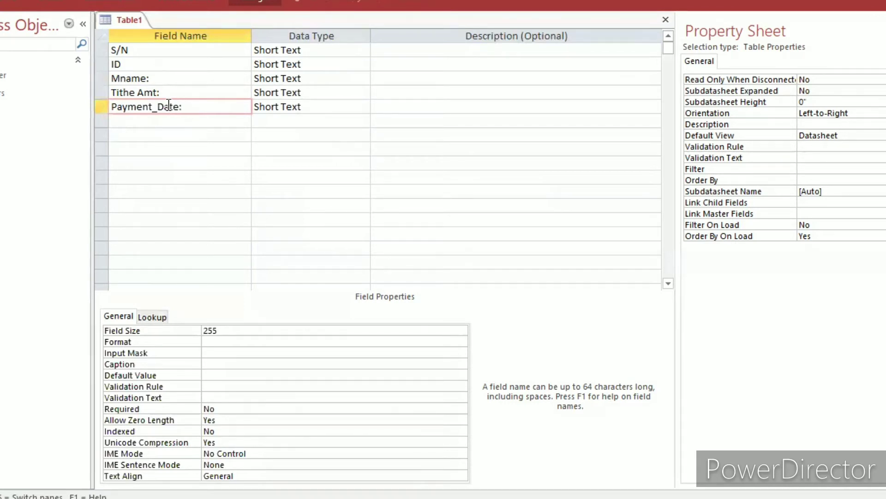
{"action": "key", "text": "Down"}
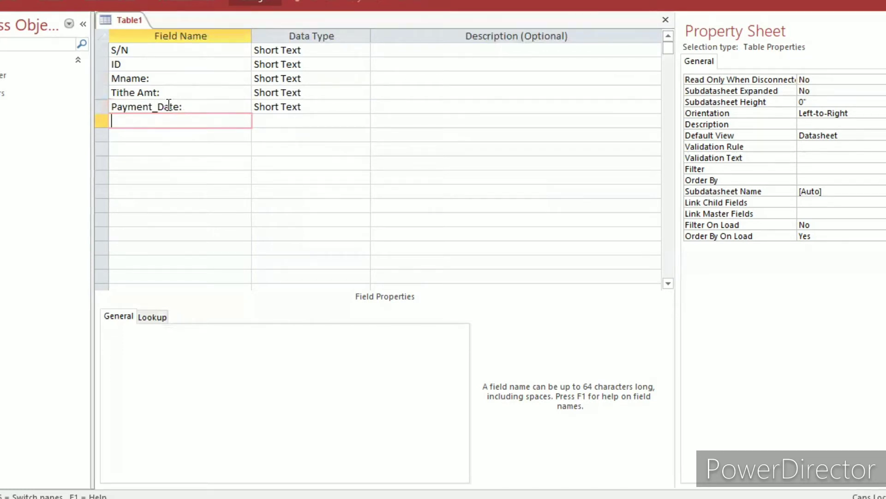
Add a field named Month: below the Payment_Date: field.
{"action": "type", "text": "Moth"}
{"action": "key", "text": "BackSpace"}
{"action": "key", "text": "BackSpace"}
{"action": "type", "text": "nth"}
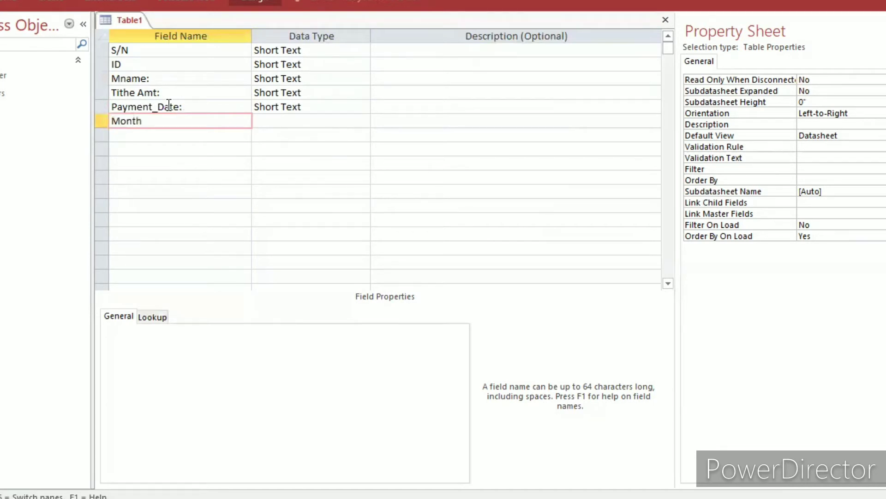
{"action": "type", "text": ":"}
Start the Lookup Wizard for the Month: field and choose to enter the list values manually.
{"action": "left_click", "coordinate": [296, 123]}
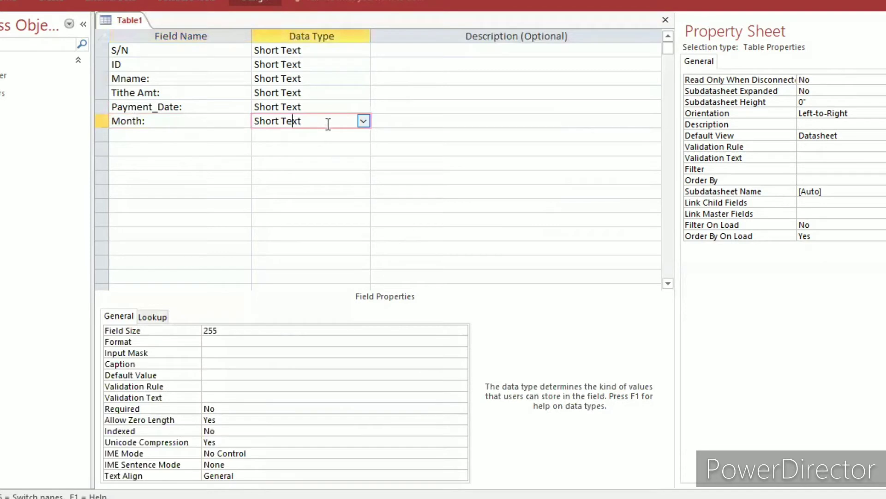
{"action": "left_click", "coordinate": [364, 121]}
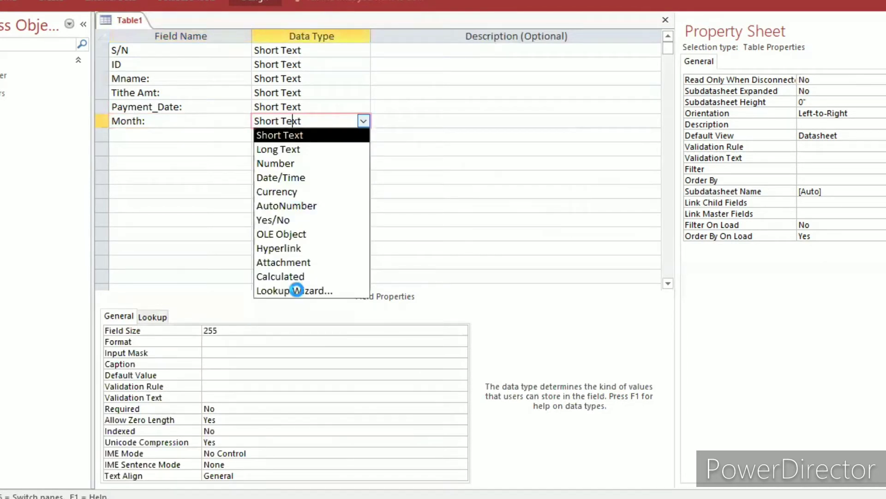
{"action": "left_click", "coordinate": [298, 290]}
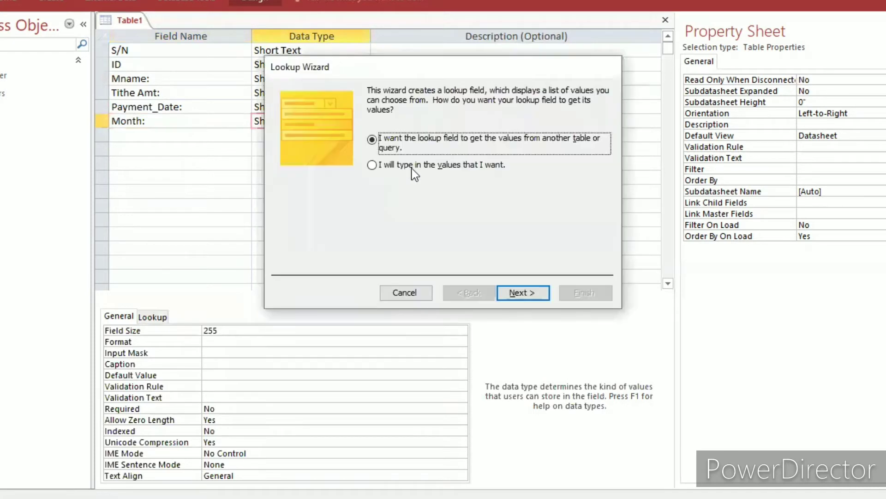
{"action": "left_click", "coordinate": [412, 167]}
{"action": "left_click", "coordinate": [513, 293]}
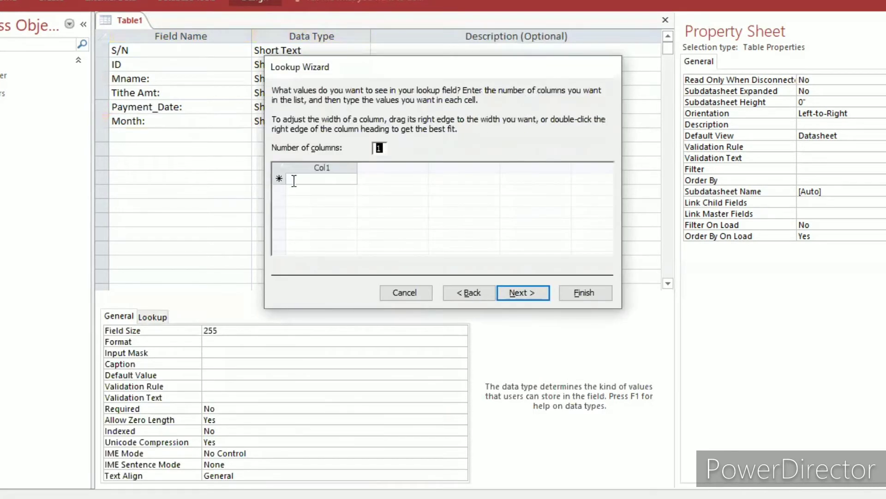
Enter Jan and Feb as the first two values of the Month: lookup list.
{"action": "left_click", "coordinate": [294, 180]}
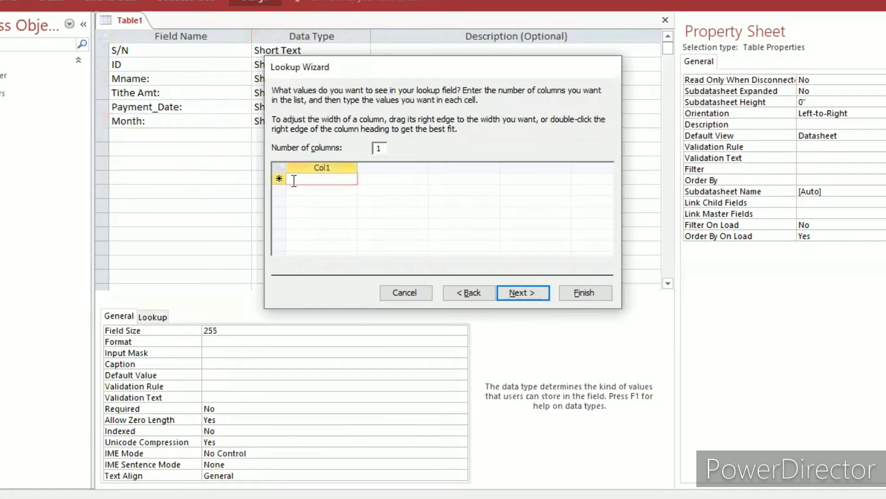
{"action": "key", "text": "Caps_Lock"}
{"action": "type", "text": "J"}
{"action": "key", "text": "Caps_Lock"}
{"action": "type", "text": "an"}
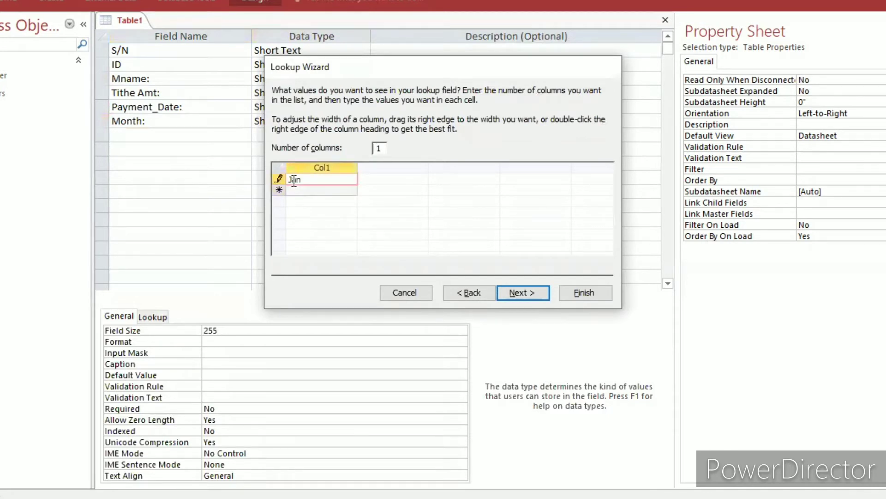
{"action": "key", "text": "Down"}
{"action": "key", "text": "Caps_Lock"}
{"action": "type", "text": "F"}
{"action": "key", "text": "Caps_Lock"}
{"action": "type", "text": "eb"}
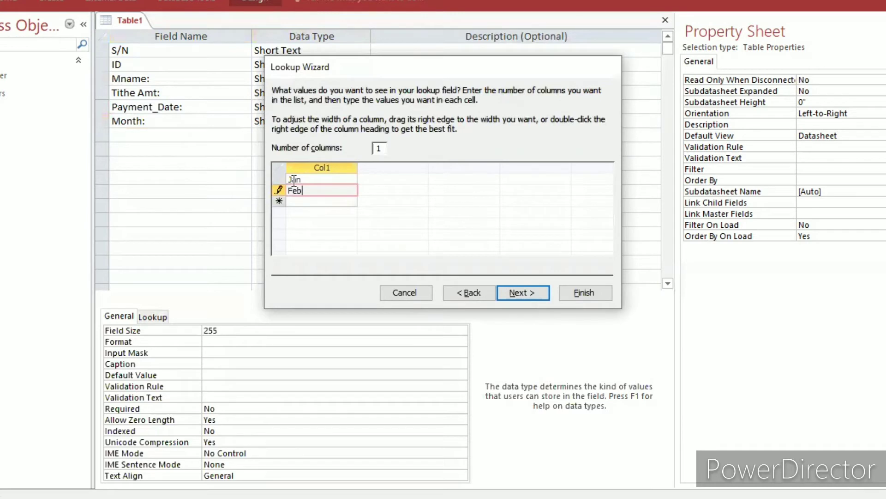
{"action": "key", "text": "Down"}
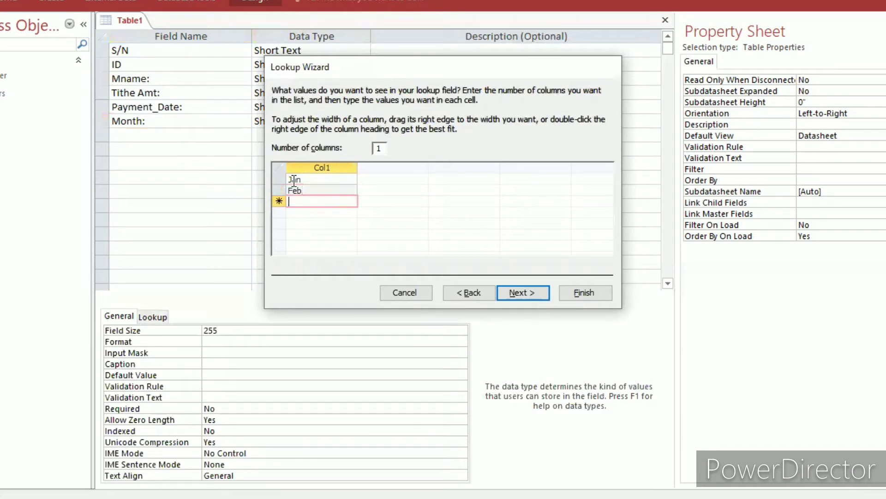
Add March and April to the month lookup list below Feb.
{"action": "key", "text": "Caps_Lock"}
{"action": "type", "text": "M"}
{"action": "key", "text": "Caps_Lock"}
{"action": "type", "text": "ar"}
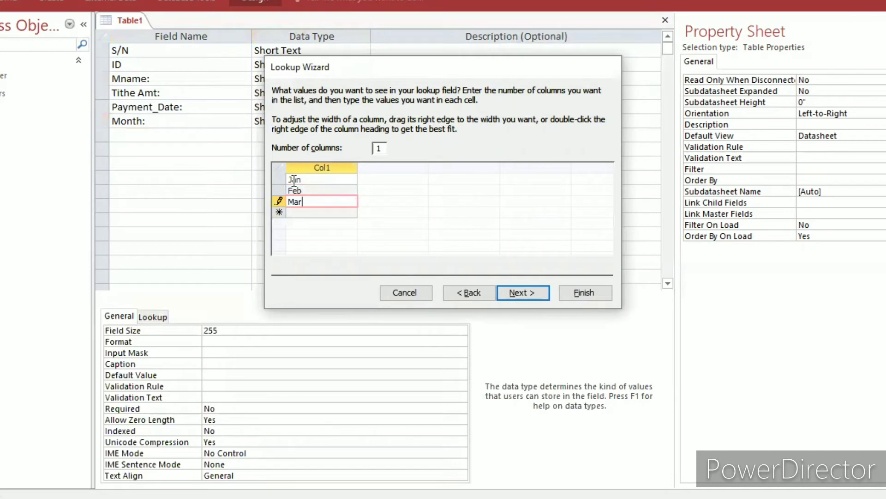
{"action": "type", "text": "ch"}
{"action": "key", "text": "Return"}
{"action": "key", "text": "Caps_Lock"}
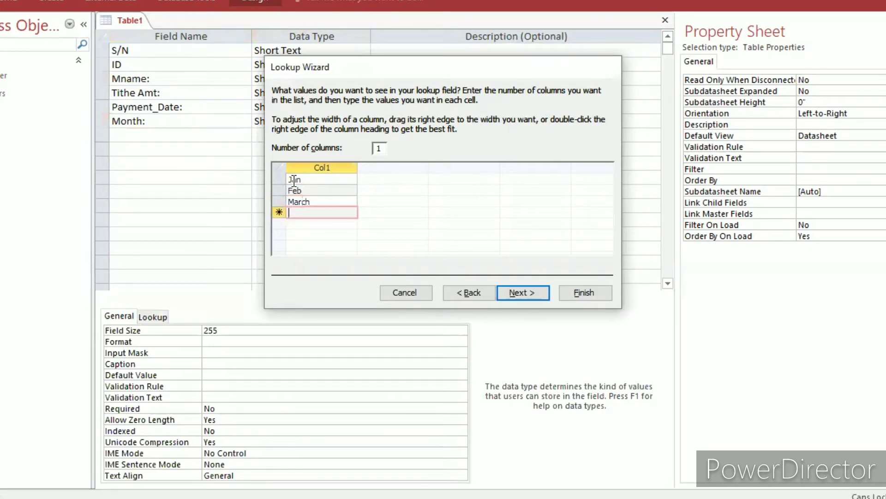
{"action": "type", "text": "A"}
{"action": "key", "text": "Caps_Lock"}
{"action": "type", "text": "pril"}
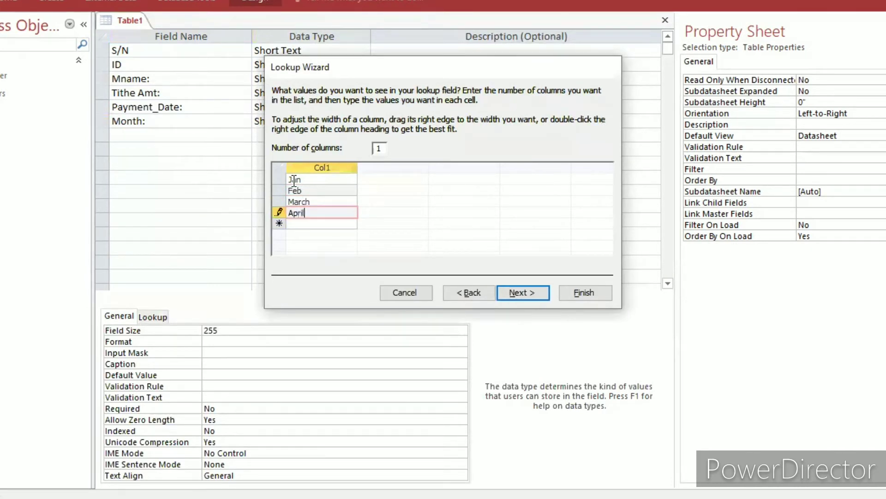
{"action": "key", "text": "Return"}
Add May and June to the month lookup list below April.
{"action": "key", "text": "Caps_Lock"}
{"action": "type", "text": "M"}
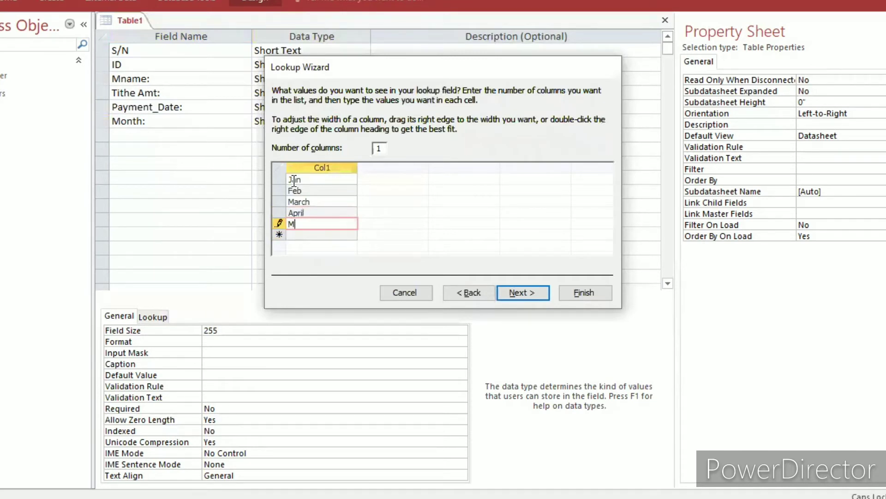
{"action": "key", "text": "Caps_Lock"}
{"action": "type", "text": "at"}
{"action": "key", "text": "BackSpace"}
{"action": "type", "text": "y"}
{"action": "key", "text": "Return"}
{"action": "key", "text": "Caps_Lock"}
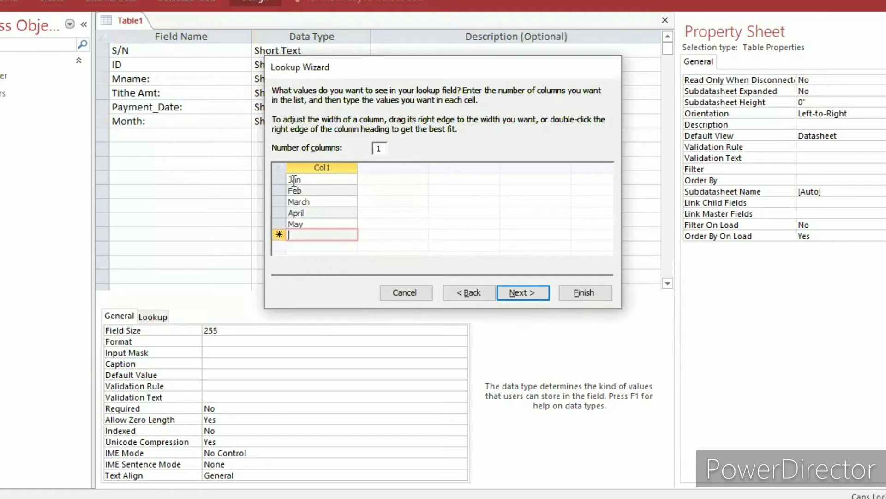
{"action": "type", "text": "June"}
{"action": "key", "text": "Down"}
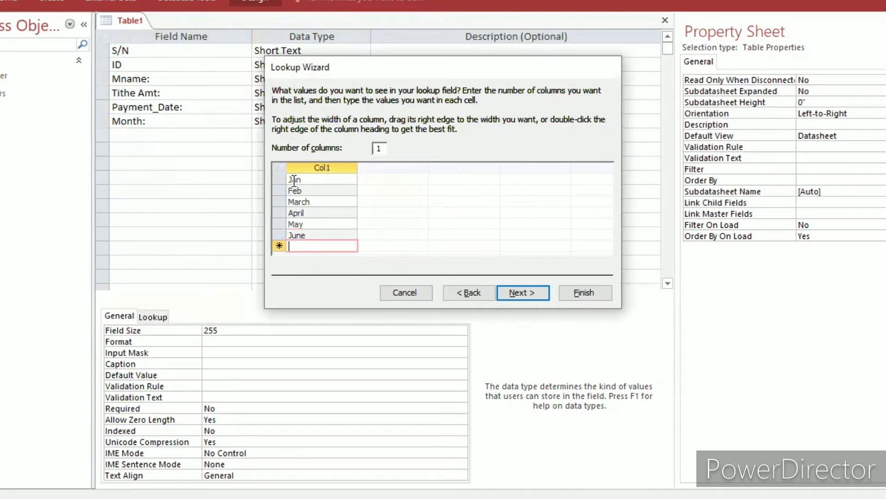
Add July and August to the month lookup list below June.
{"action": "key", "text": "Caps_Lock"}
{"action": "type", "text": "H"}
{"action": "key", "text": "BackSpace"}
{"action": "type", "text": "J"}
{"action": "key", "text": "Caps_Lock"}
{"action": "type", "text": "u"}
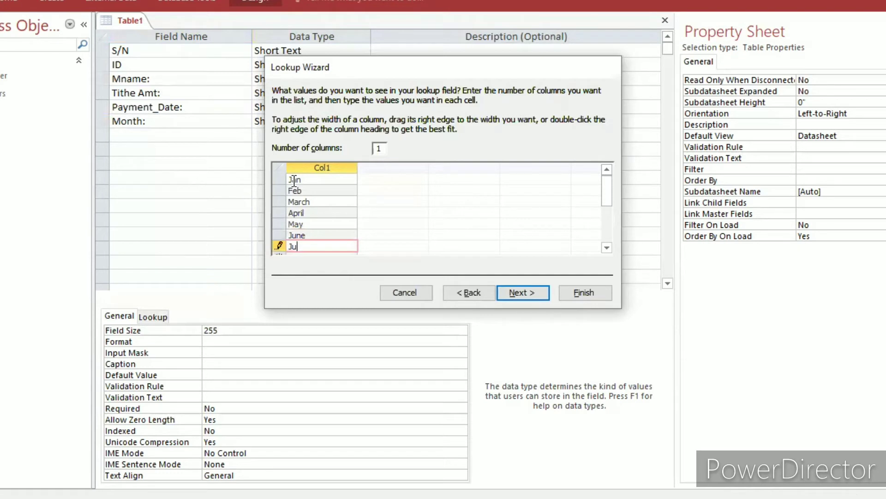
{"action": "type", "text": "ly"}
{"action": "key", "text": "Return"}
{"action": "type", "text": "Aug"}
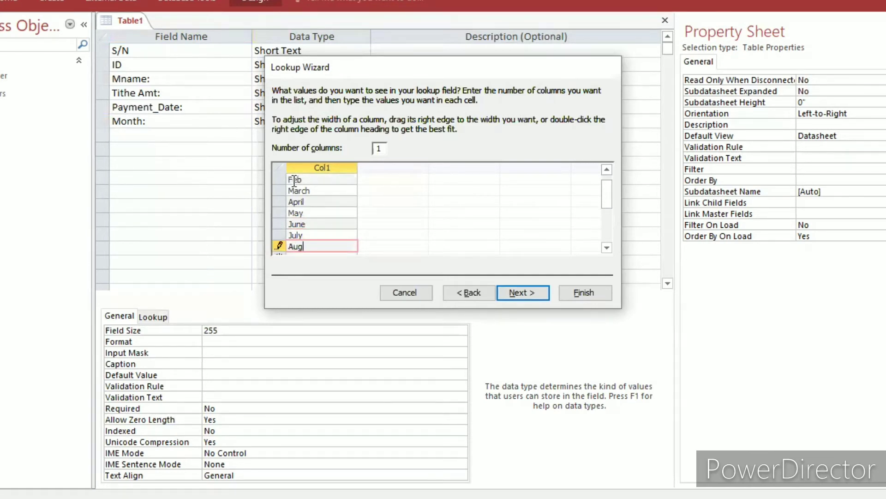
{"action": "type", "text": "ust"}
{"action": "key", "text": "Return"}
Add September and Oct to the month lookup list below August.
{"action": "type", "text": "Se"}
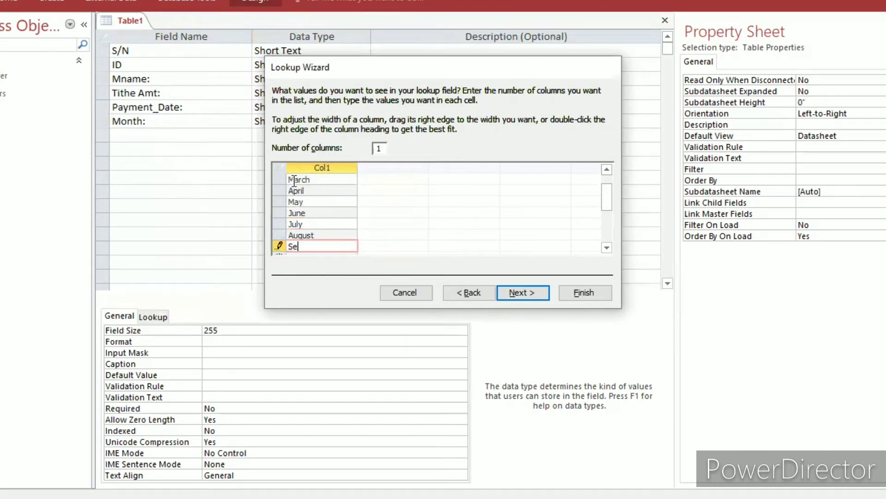
{"action": "type", "text": "ptember"}
{"action": "key", "text": "Return"}
{"action": "type", "text": "O"}
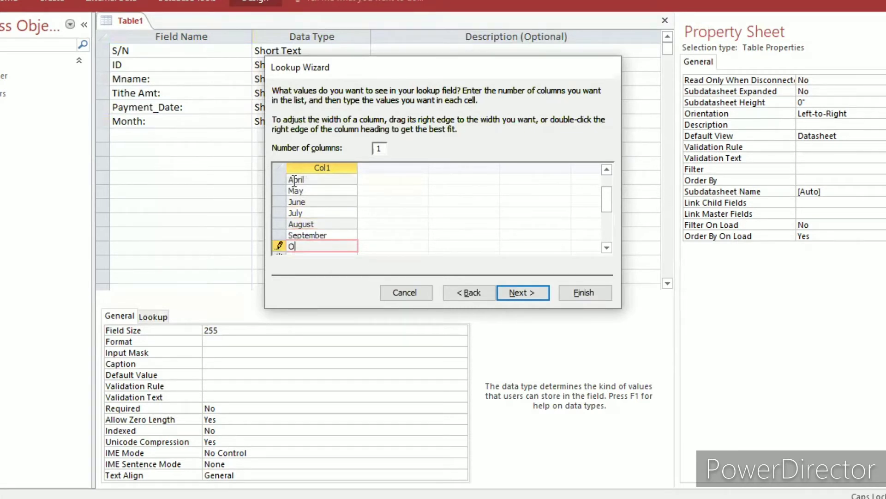
{"action": "type", "text": "ct"}
{"action": "key", "text": "Return"}
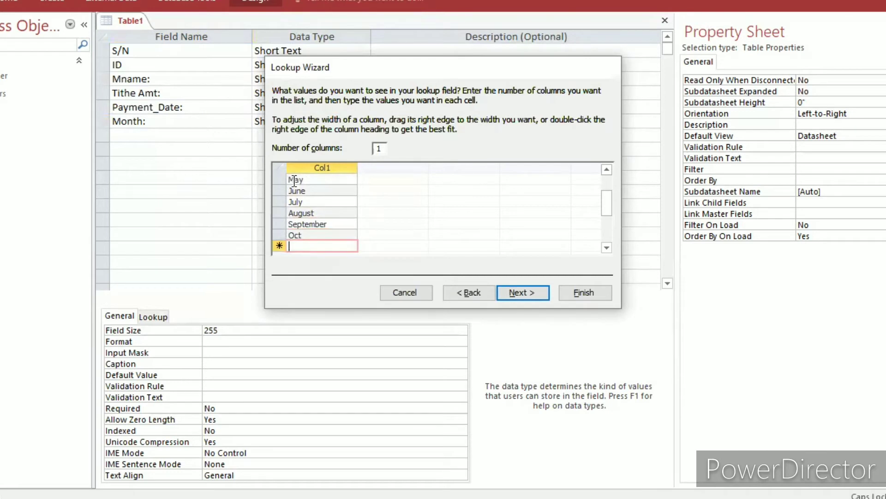
Add Novermber and December to the month lookup list and finish the Lookup Wizard.
{"action": "type", "text": "Nover"}
{"action": "key", "text": "BackSpace"}
{"action": "key", "text": "BackSpace"}
{"action": "type", "text": "ermber"}
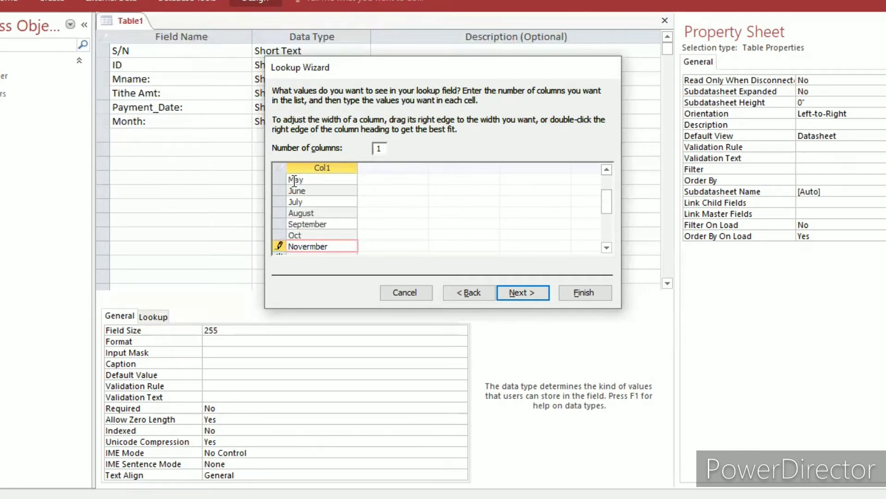
{"action": "key", "text": "Return"}
{"action": "key", "text": "Caps_Lock"}
{"action": "type", "text": "D"}
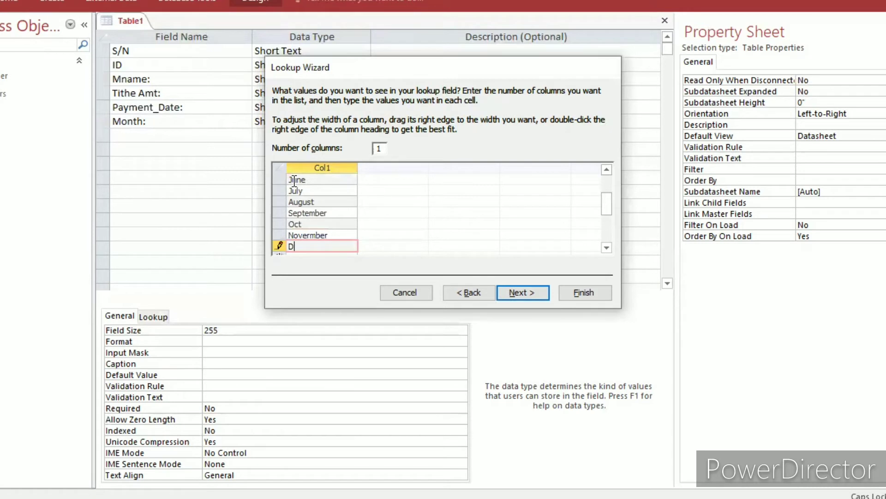
{"action": "type", "text": "ecember"}
{"action": "left_click", "coordinate": [515, 294]}
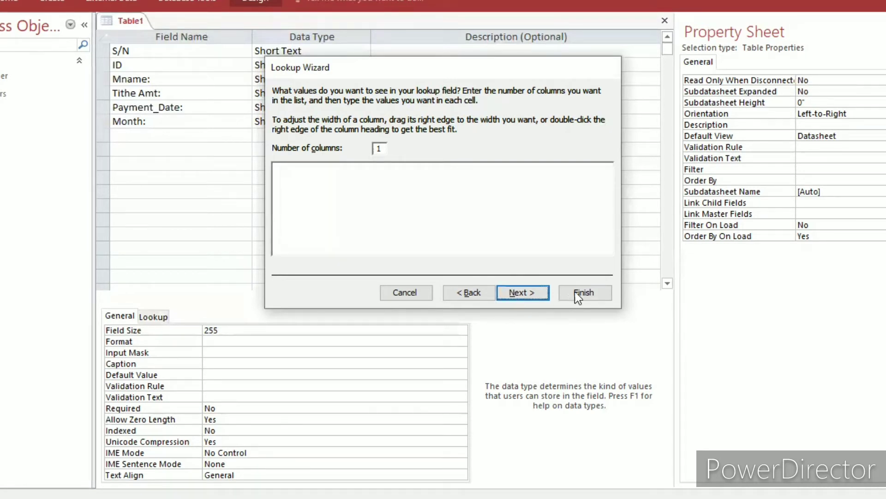
{"action": "key", "text": "Return"}
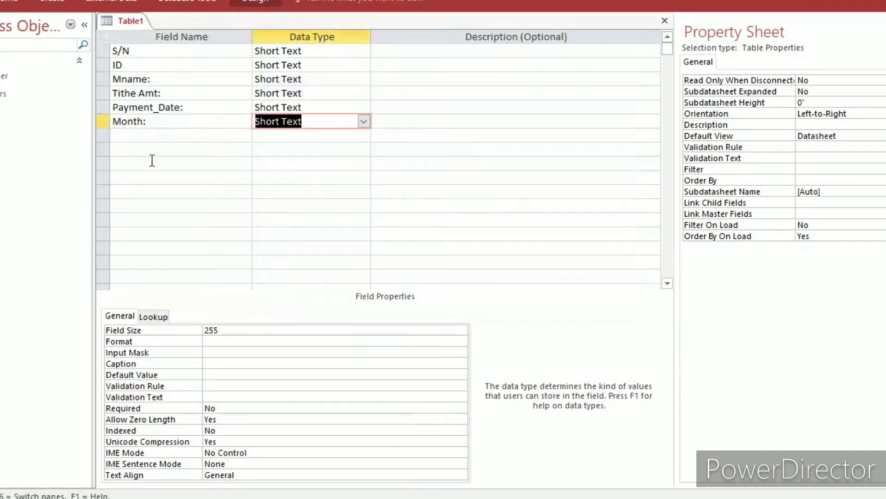
Add a field named Grand Total: below the Month: field.
{"action": "left_click", "coordinate": [151, 136]}
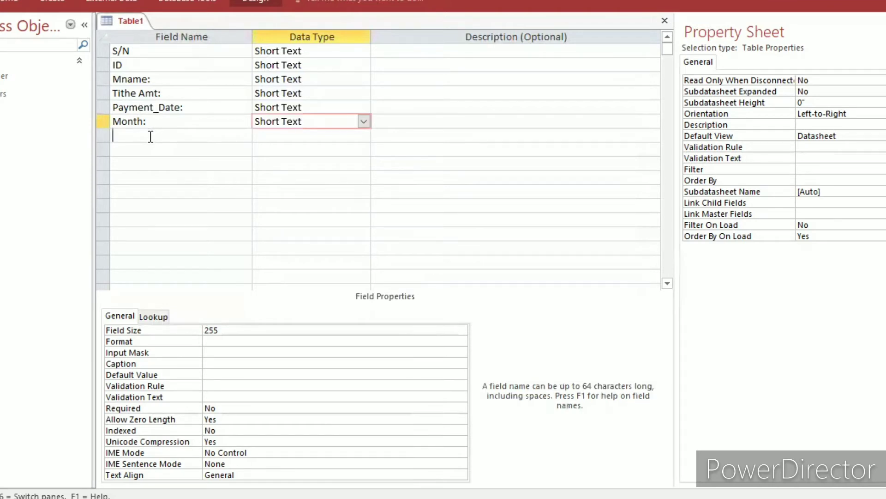
{"action": "key", "text": "Caps_Lock"}
{"action": "type", "text": "G"}
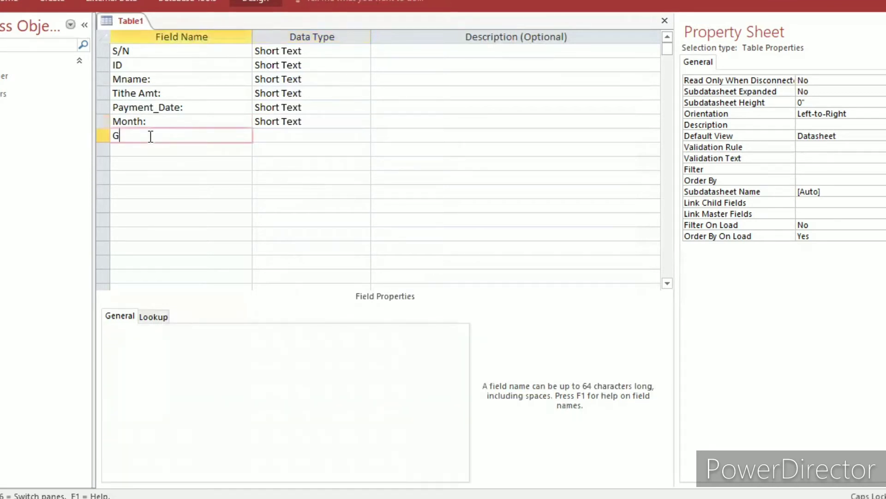
{"action": "key", "text": "Caps_Lock"}
{"action": "type", "text": "rand"}
{"action": "key", "text": "Caps_Lock"}
{"action": "type", "text": "T"}
{"action": "key", "text": "Caps_Lock"}
{"action": "type", "text": "otal"}
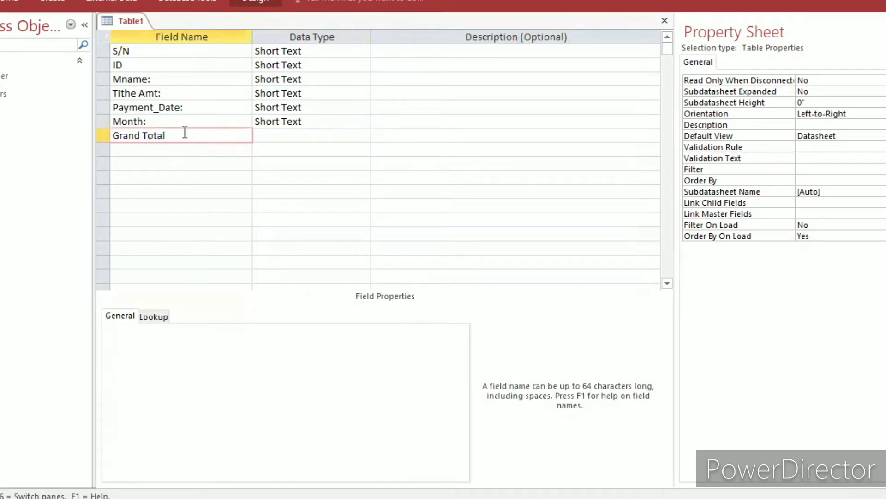
{"action": "type", "text": ":"}
Make S/N the table's primary key and set its data type to AutoNumber.
{"action": "left_click", "coordinate": [98, 53]}
{"action": "left_click", "coordinate": [120, 63]}
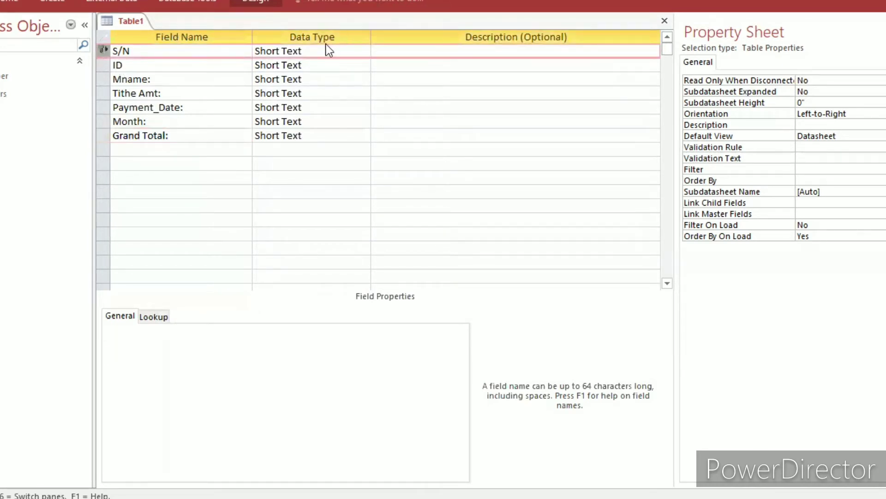
{"action": "left_click", "coordinate": [341, 50]}
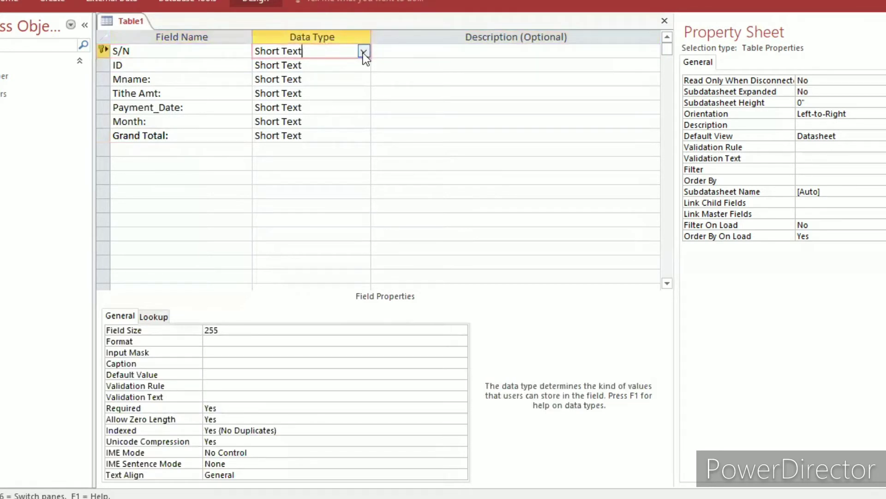
{"action": "left_click", "coordinate": [364, 52]}
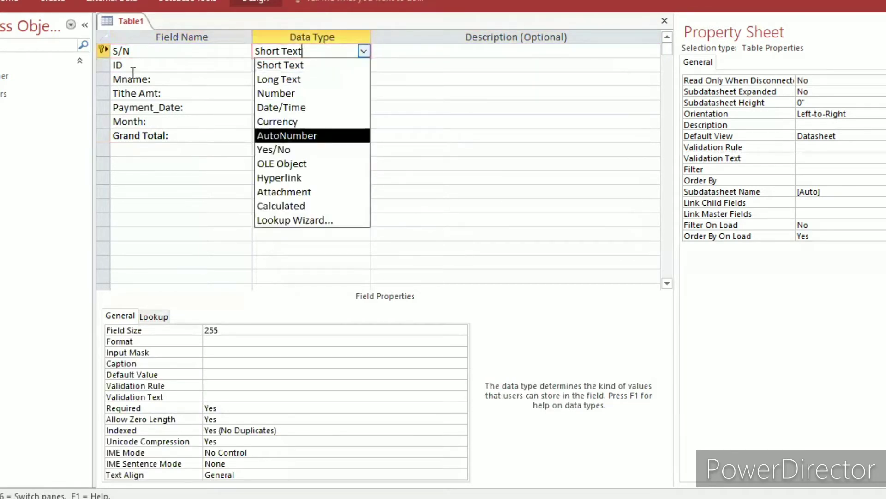
{"action": "key", "text": "Return"}
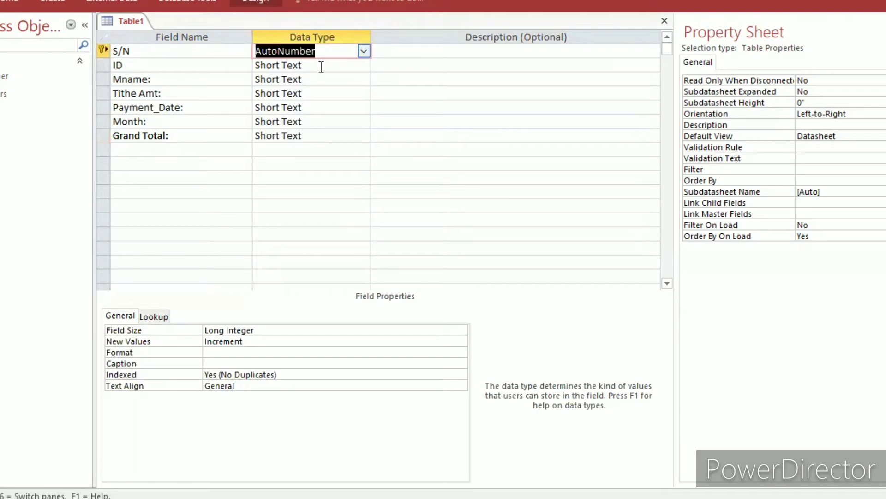
Set the ID field's data type to Number.
{"action": "left_click", "coordinate": [321, 66]}
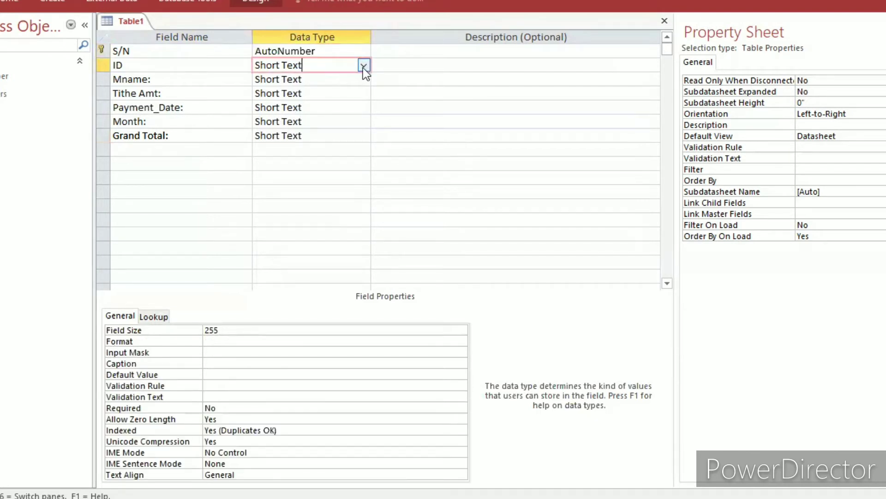
{"action": "left_click", "coordinate": [363, 67]}
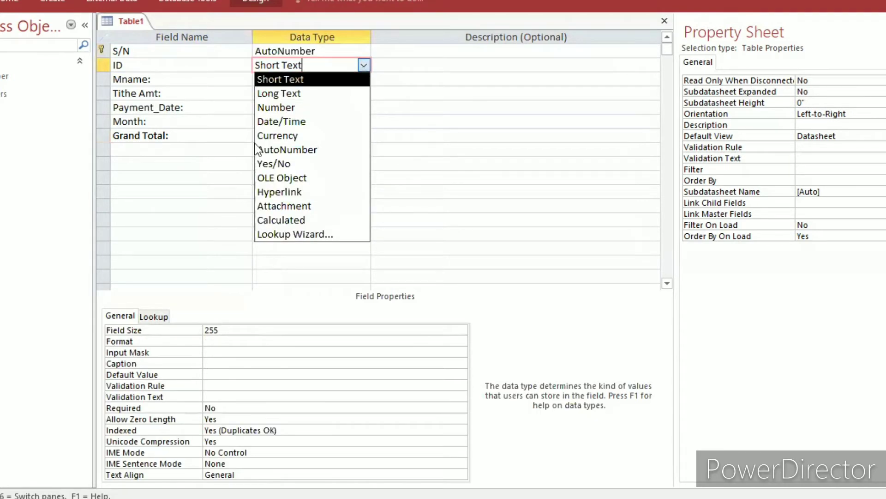
{"action": "left_click", "coordinate": [282, 110]}
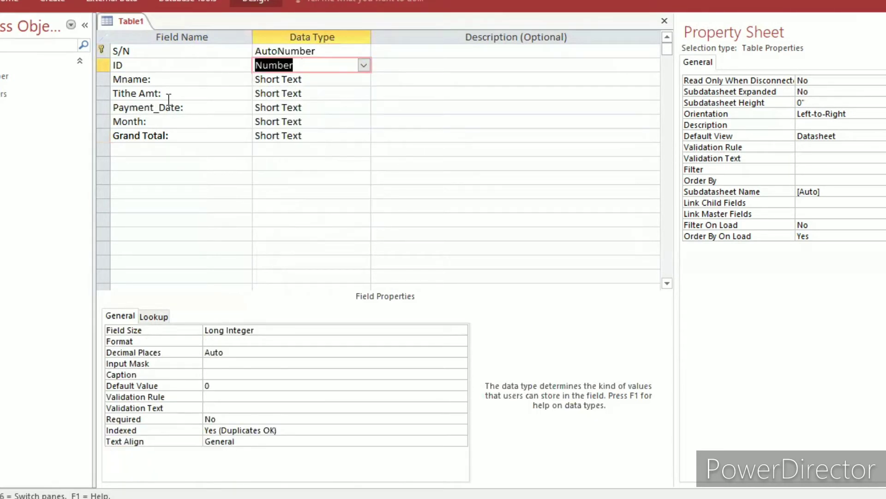
{"action": "left_click", "coordinate": [65, 114]}
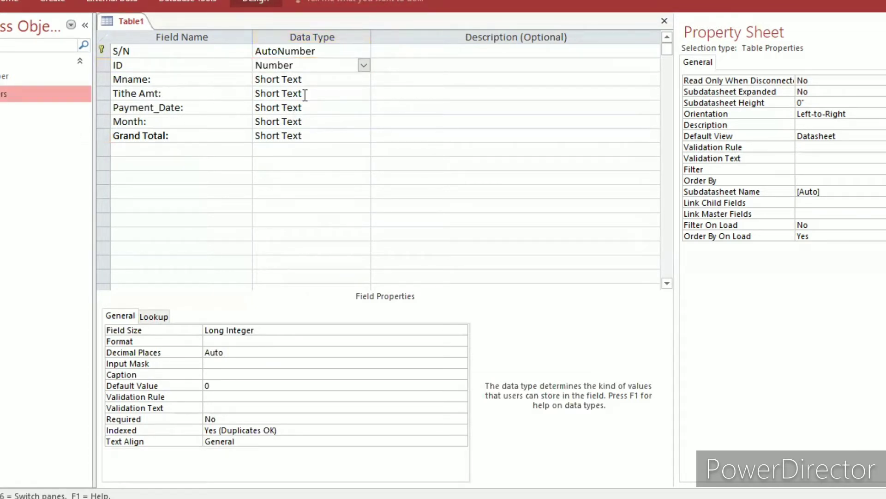
Set the data type of Tithe Amt: to Currency and that of Payment_Date: to Date/Time.
{"action": "left_click", "coordinate": [365, 93]}
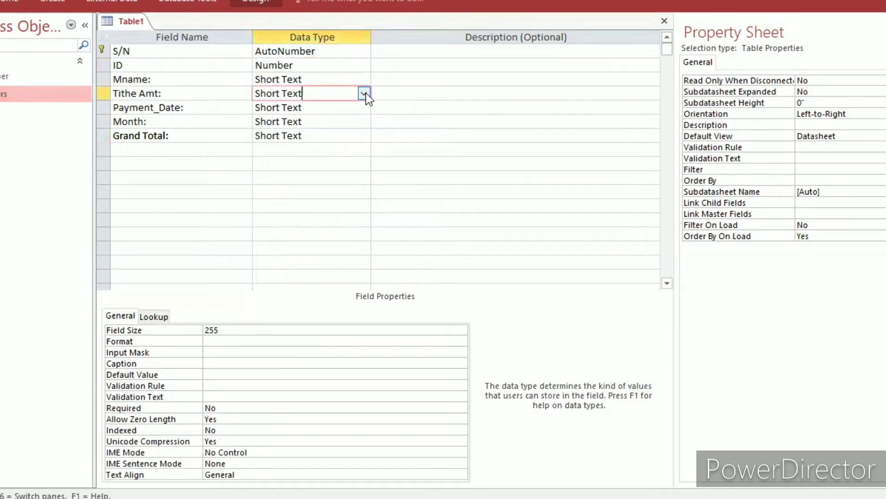
{"action": "left_click", "coordinate": [364, 93]}
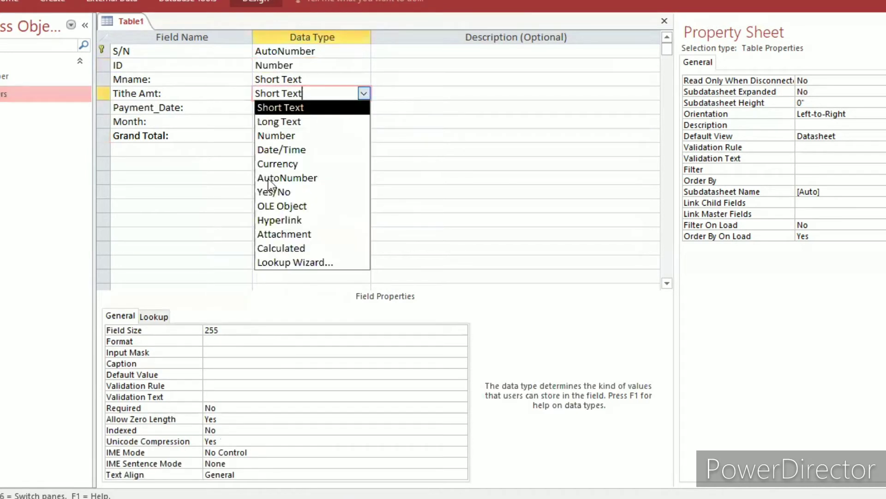
{"action": "left_click", "coordinate": [297, 163]}
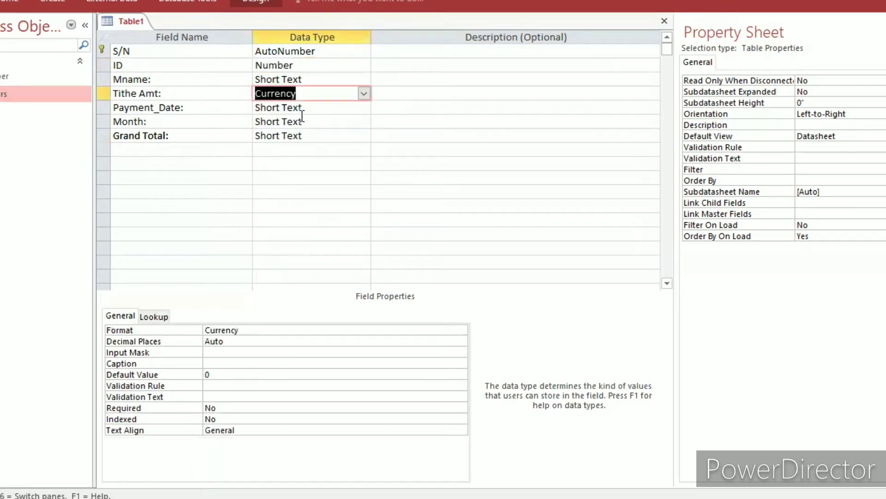
{"action": "left_click", "coordinate": [363, 111]}
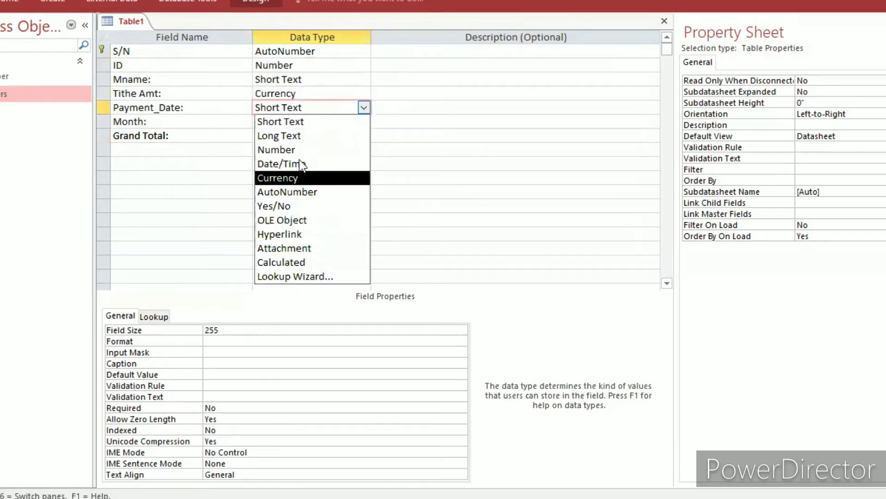
{"action": "left_click", "coordinate": [301, 164]}
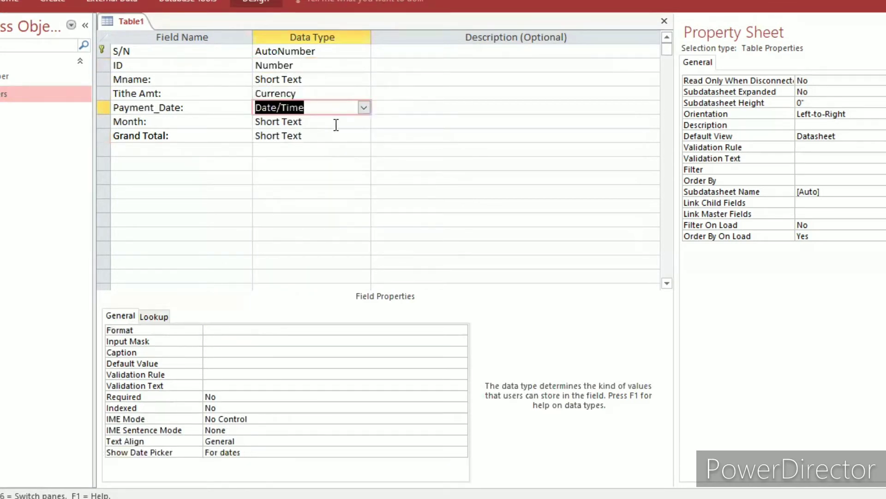
{"action": "left_click", "coordinate": [365, 123]}
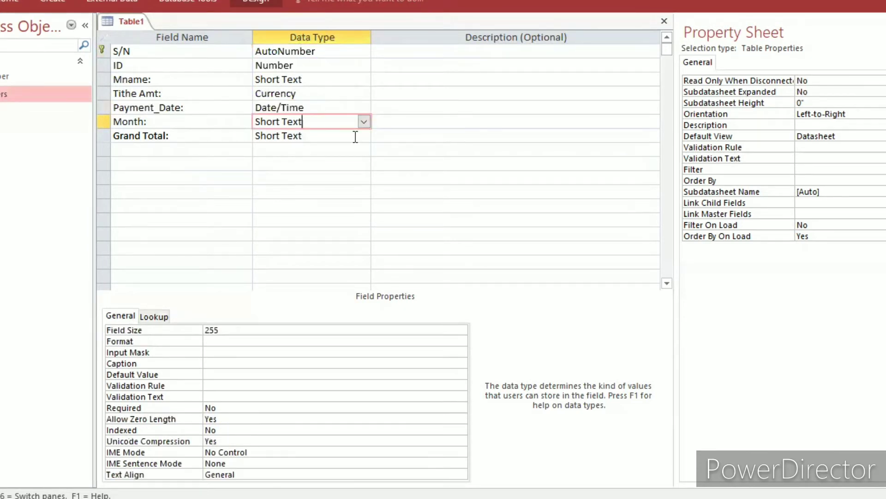
Set the data type of the Grand Total: field to Currency.
{"action": "left_click", "coordinate": [362, 136]}
{"action": "left_click", "coordinate": [363, 136]}
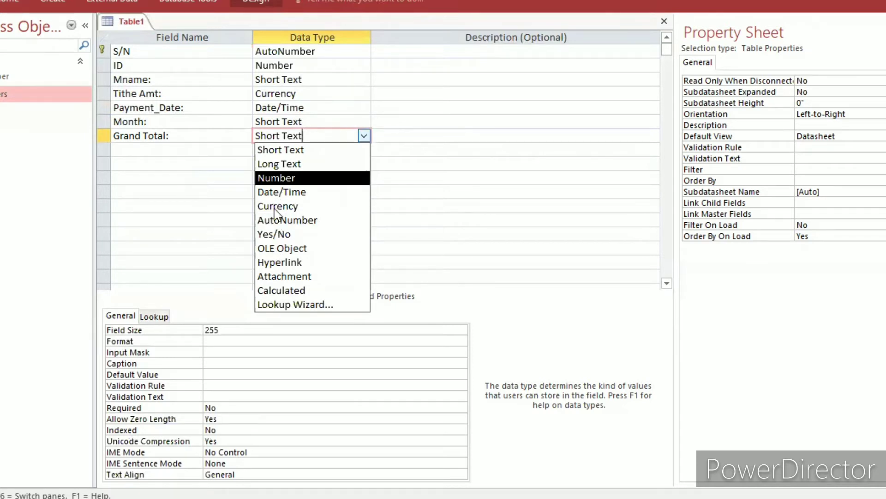
{"action": "left_click", "coordinate": [276, 207]}
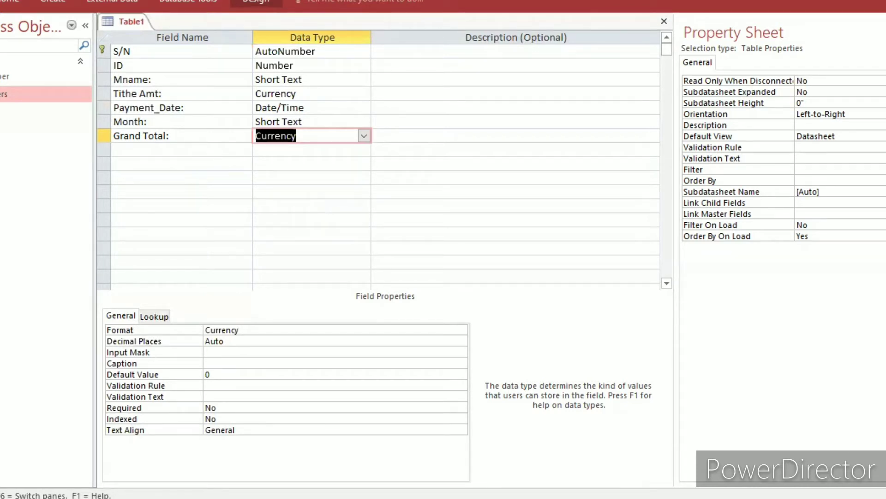
Save the table under the name tbTithe and close it.
{"action": "key", "text": "ctrl+s"}
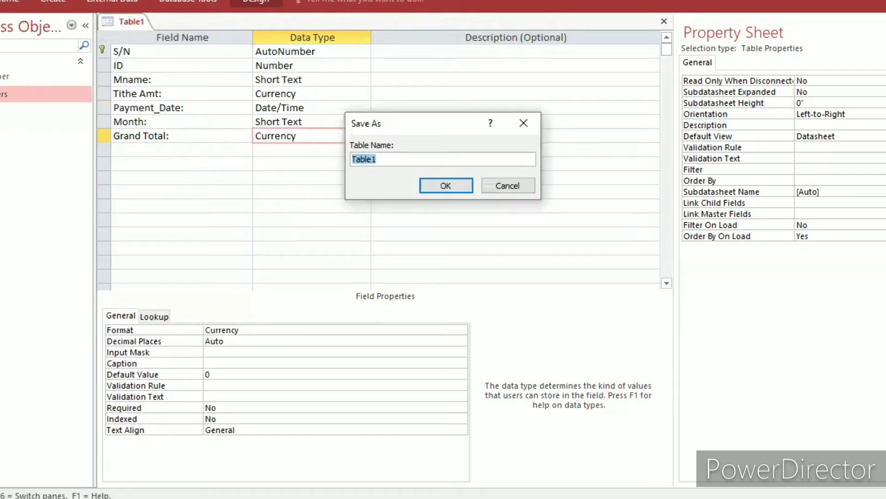
{"action": "type", "text": "tb"}
{"action": "key", "text": "Caps_Lock"}
{"action": "type", "text": "T"}
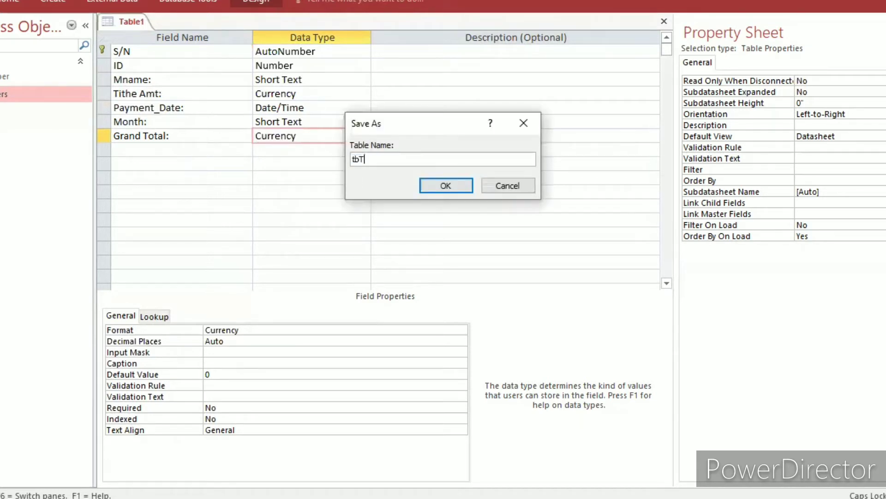
{"action": "key", "text": "Caps_Lock"}
{"action": "type", "text": "ithe"}
{"action": "left_click", "coordinate": [449, 185]}
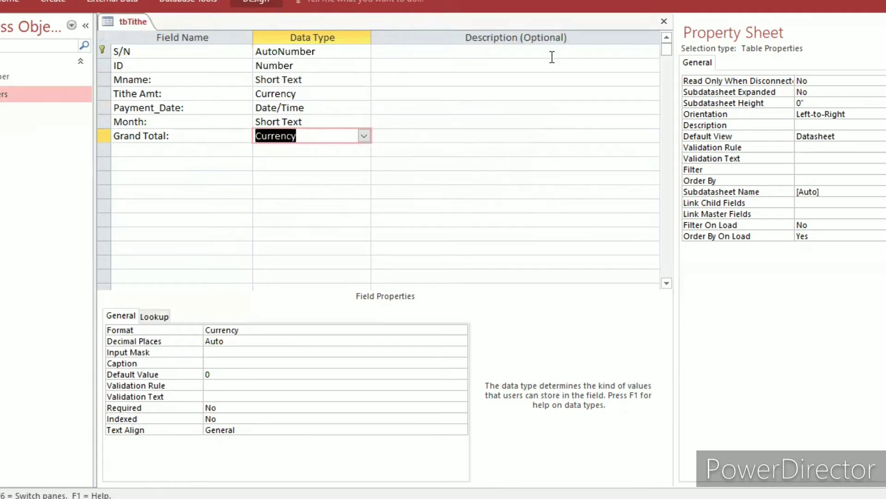
{"action": "left_click", "coordinate": [660, 27]}
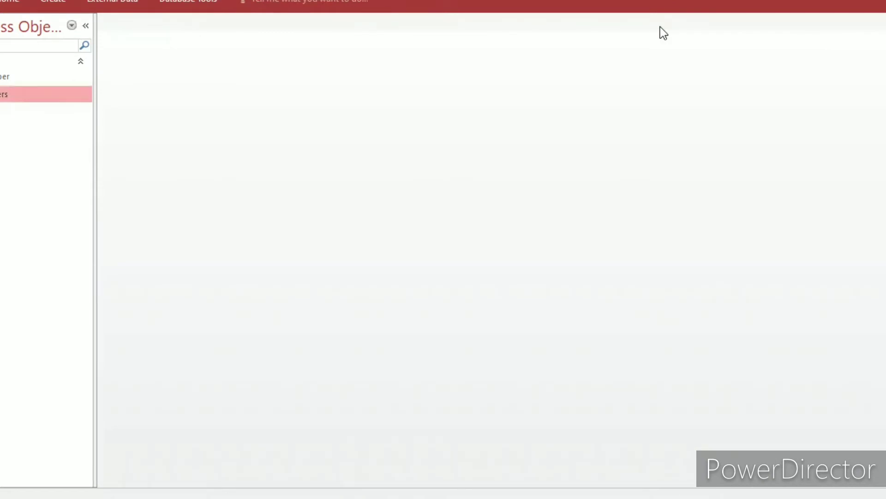
{"action": "left_click", "coordinate": [51, 2]}
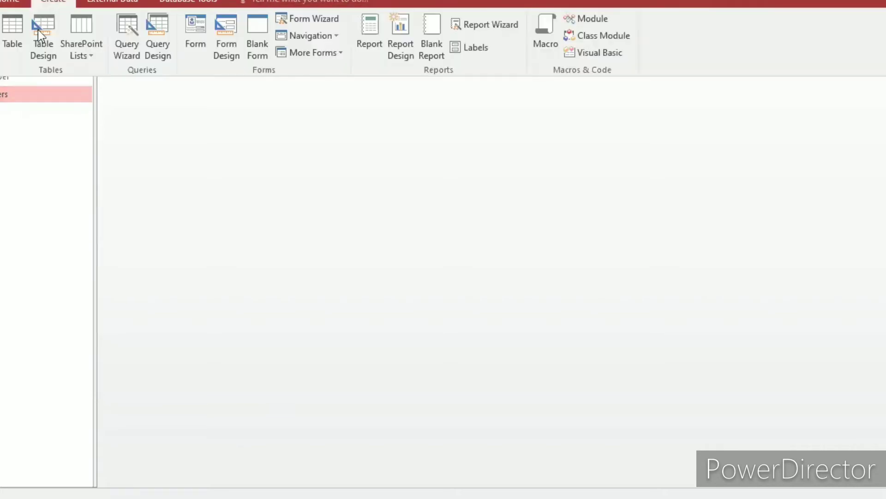
{"action": "left_click", "coordinate": [37, 29]}
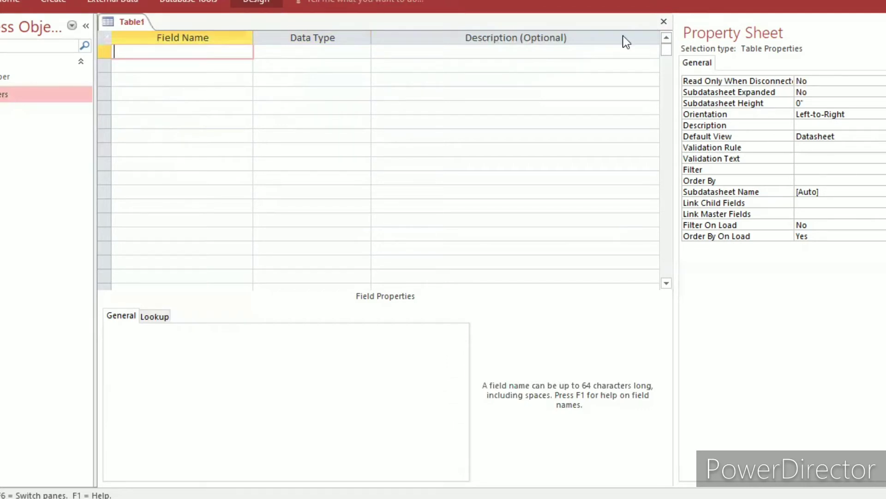
{"action": "left_click", "coordinate": [664, 23]}
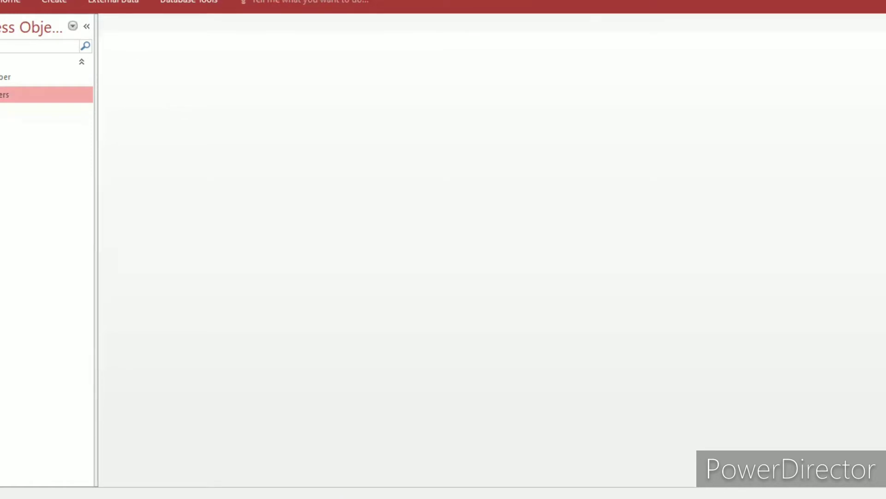
Open the database relationships layout and add the tbTithe table to it.
{"action": "left_click", "coordinate": [187, 4]}
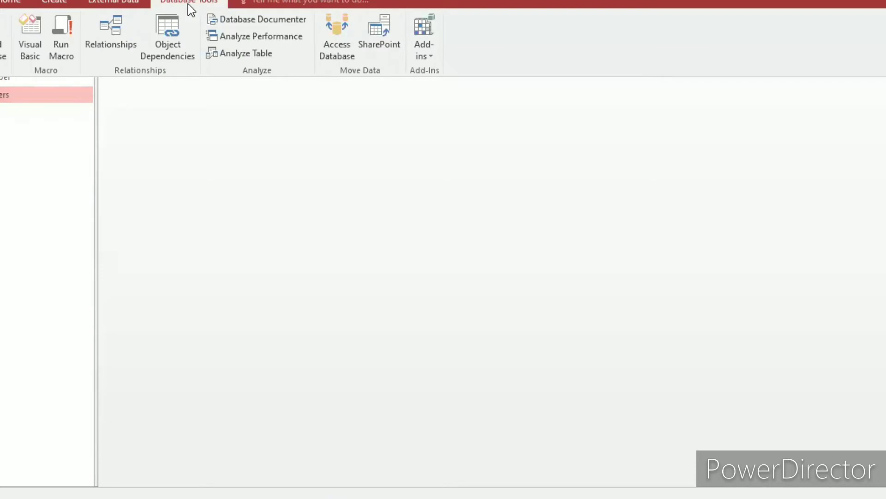
{"action": "left_click", "coordinate": [118, 21]}
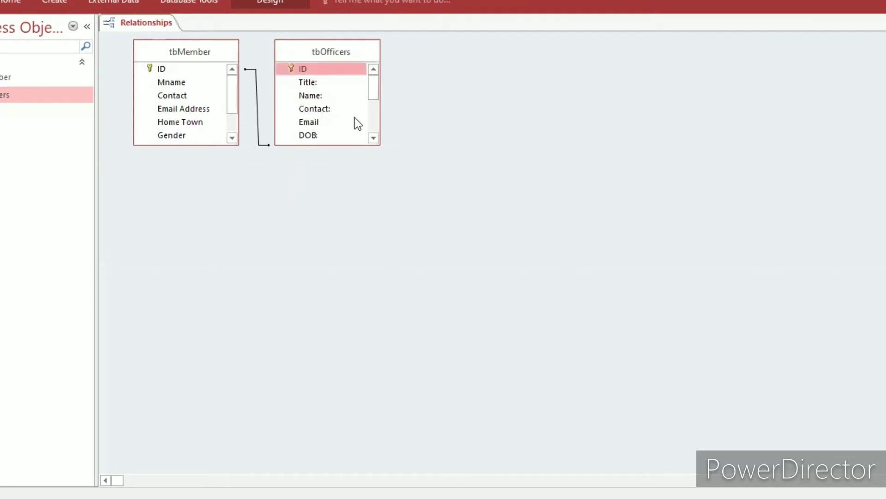
{"action": "right_click", "coordinate": [456, 138]}
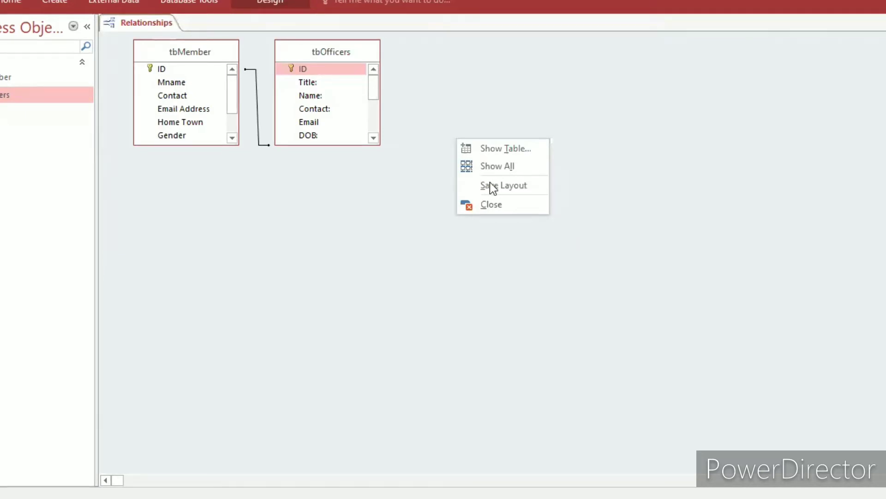
{"action": "left_click", "coordinate": [489, 146]}
{"action": "right_click", "coordinate": [489, 145]}
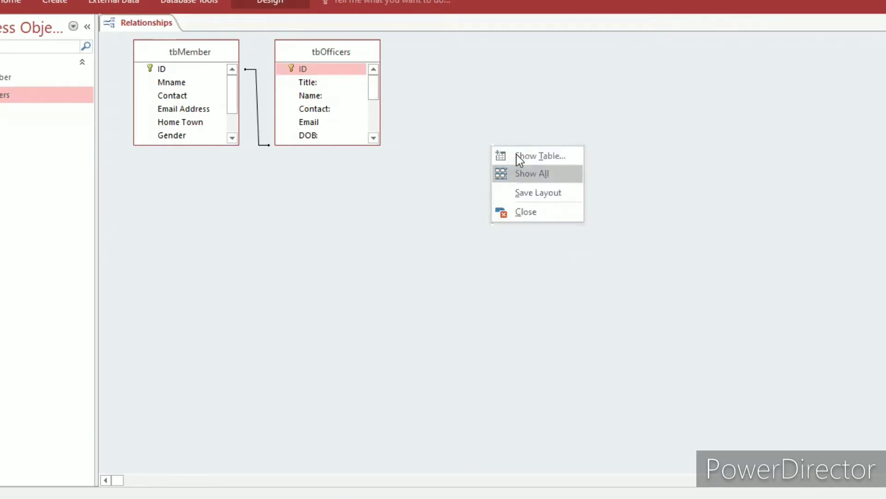
{"action": "left_click", "coordinate": [520, 157]}
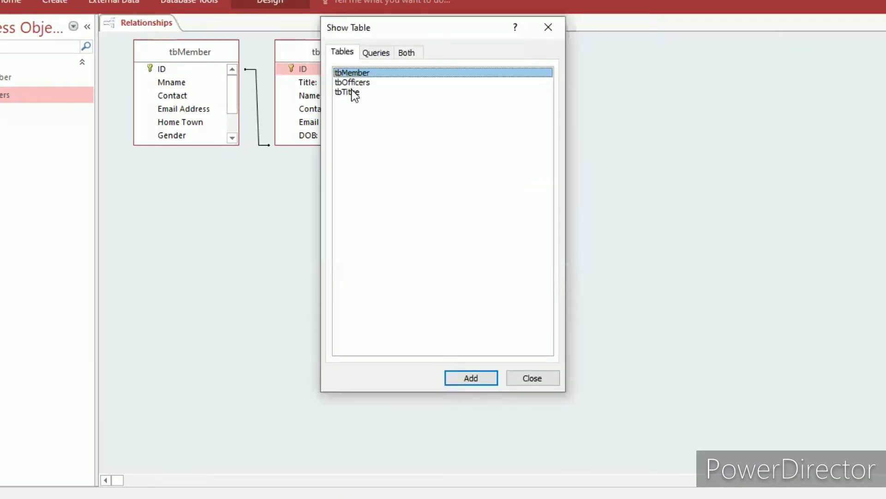
{"action": "left_click", "coordinate": [354, 92]}
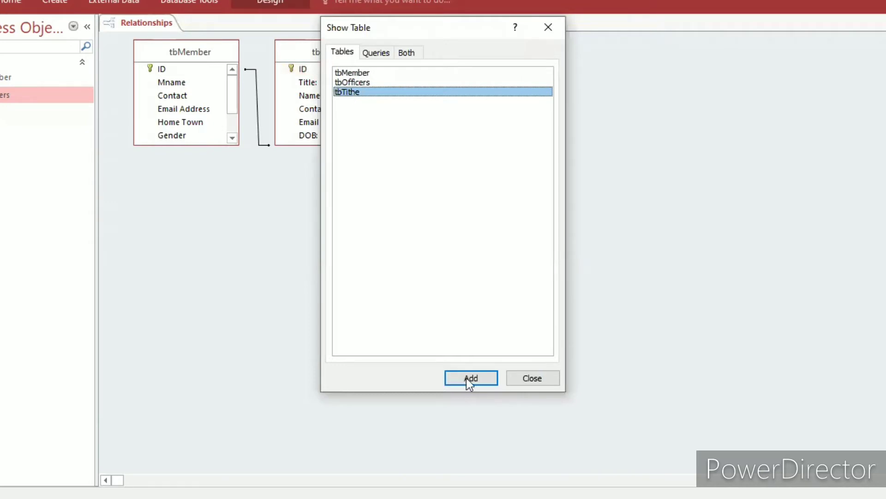
{"action": "left_click", "coordinate": [527, 380]}
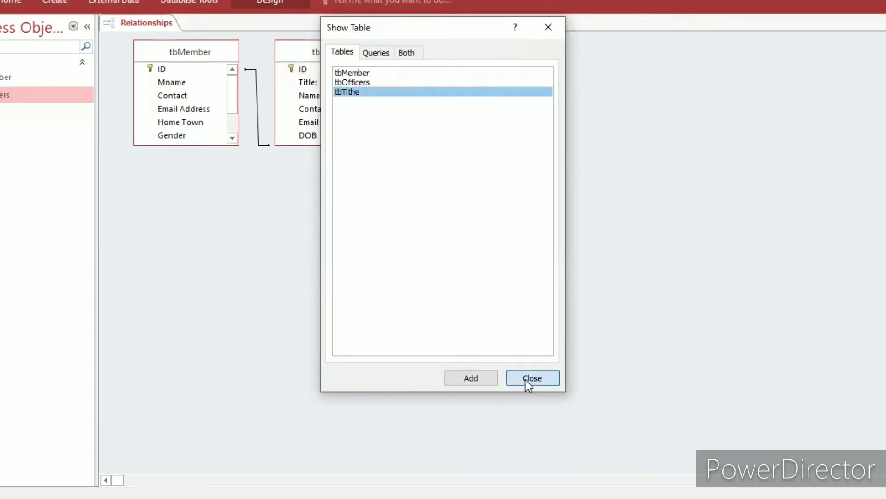
{"action": "left_click", "coordinate": [526, 379]}
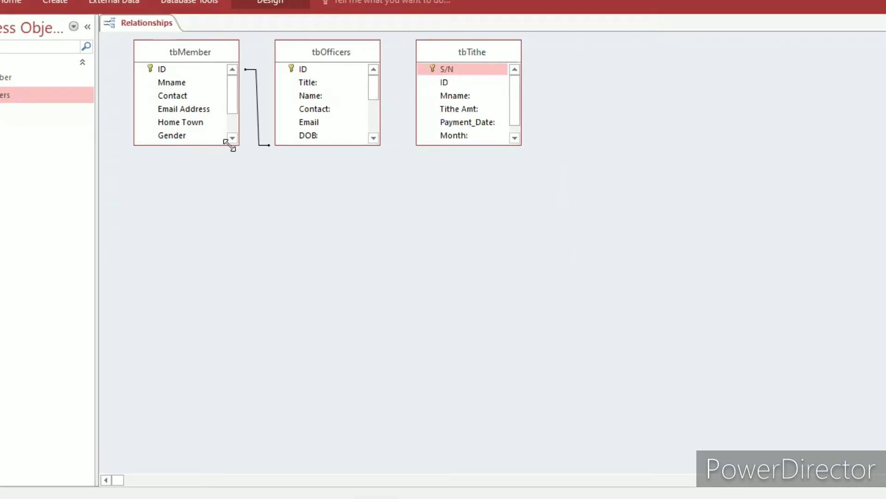
Enlarge the tbMember, tbOfficers and tbTithe boxes to show all their fields, and space tbOfficers and tbTithe apart.
{"action": "left_click_drag", "start_coordinate": [229, 145], "coordinate": [240, 257]}
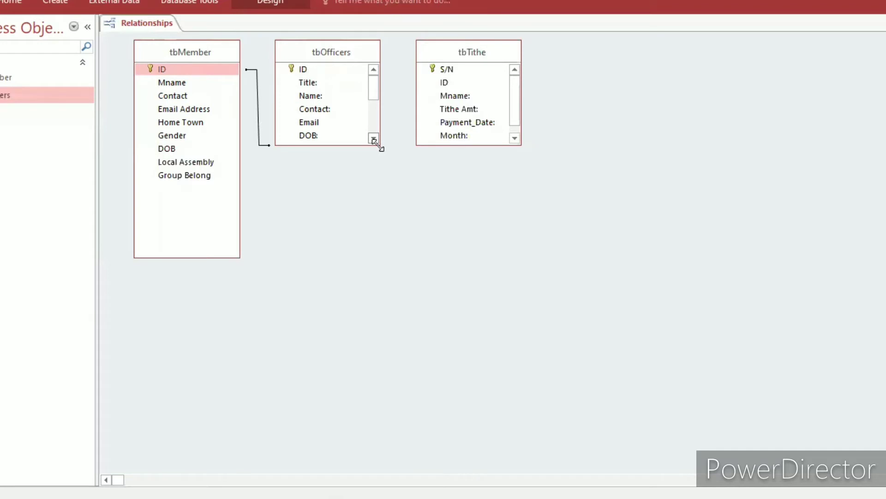
{"action": "left_click_drag", "start_coordinate": [378, 147], "coordinate": [425, 268]}
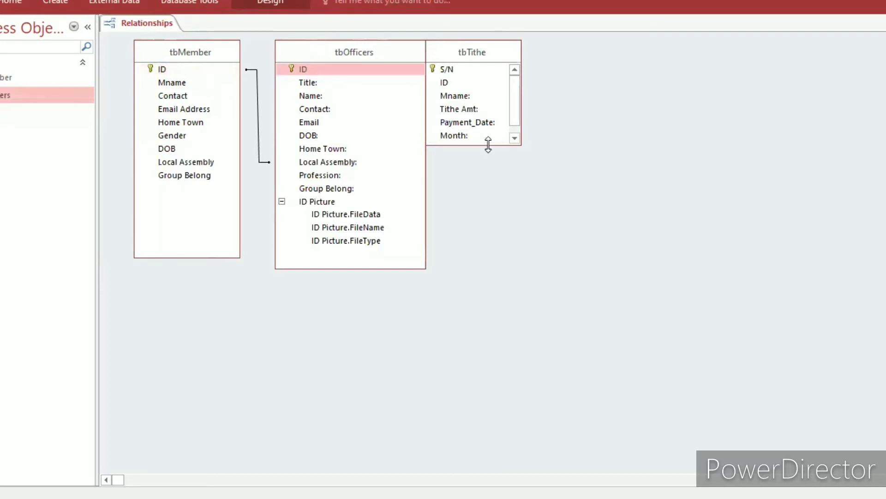
{"action": "left_click_drag", "start_coordinate": [489, 145], "coordinate": [488, 248]}
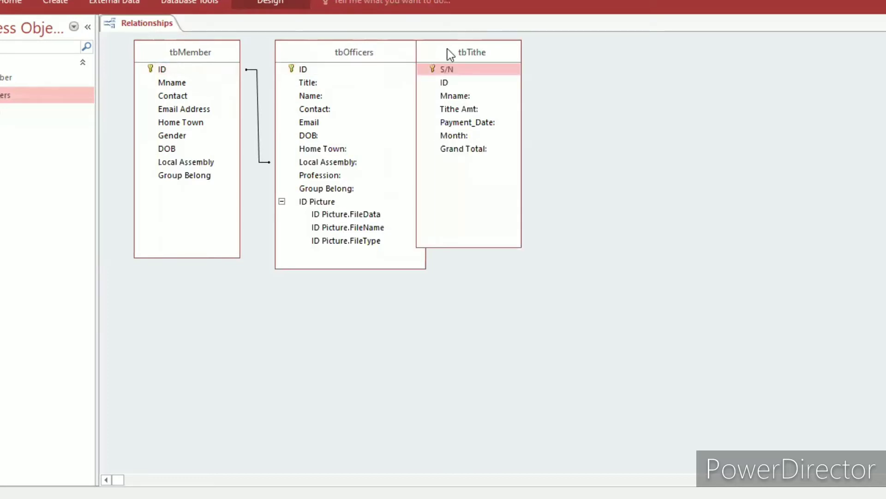
{"action": "left_click_drag", "start_coordinate": [447, 49], "coordinate": [669, 48]}
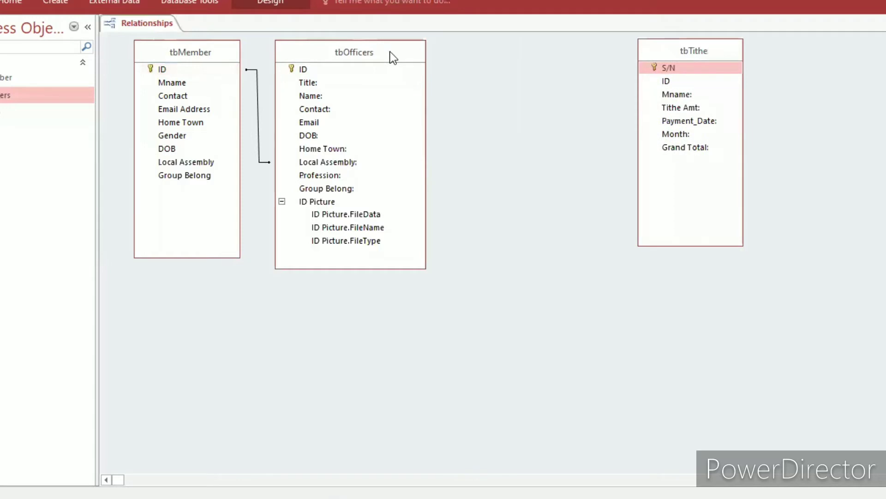
{"action": "left_click_drag", "start_coordinate": [393, 57], "coordinate": [481, 47]}
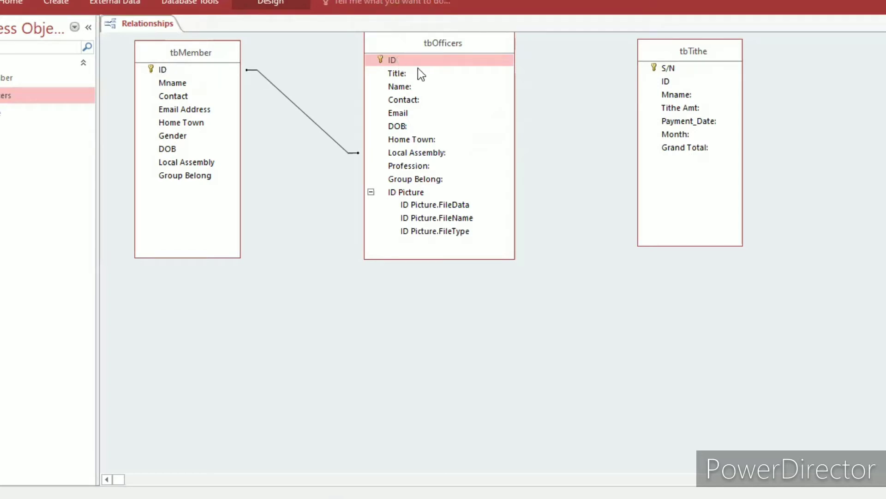
{"action": "left_click", "coordinate": [386, 59]}
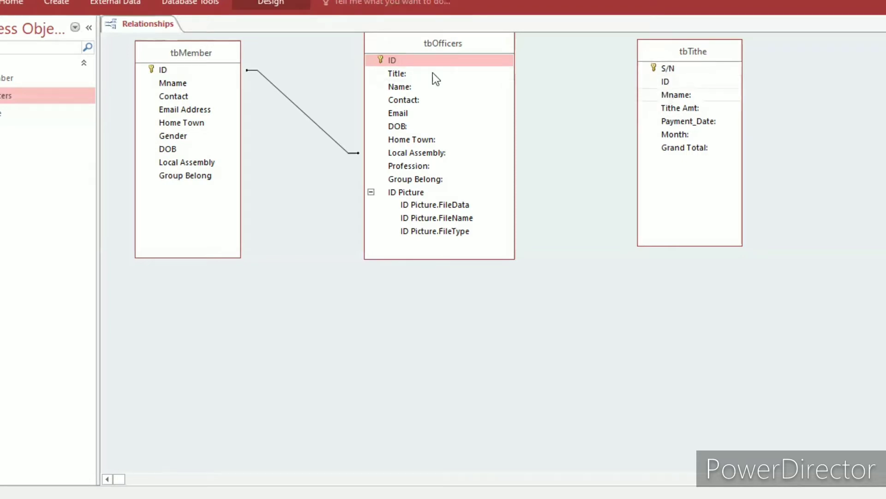
{"action": "left_click_drag", "start_coordinate": [387, 59], "coordinate": [664, 95]}
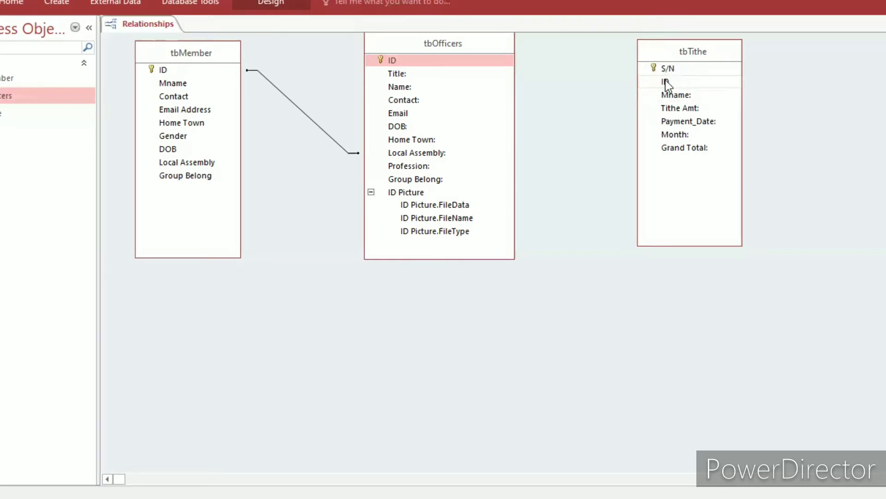
{"action": "left_click_drag", "start_coordinate": [666, 82], "coordinate": [672, 156]}
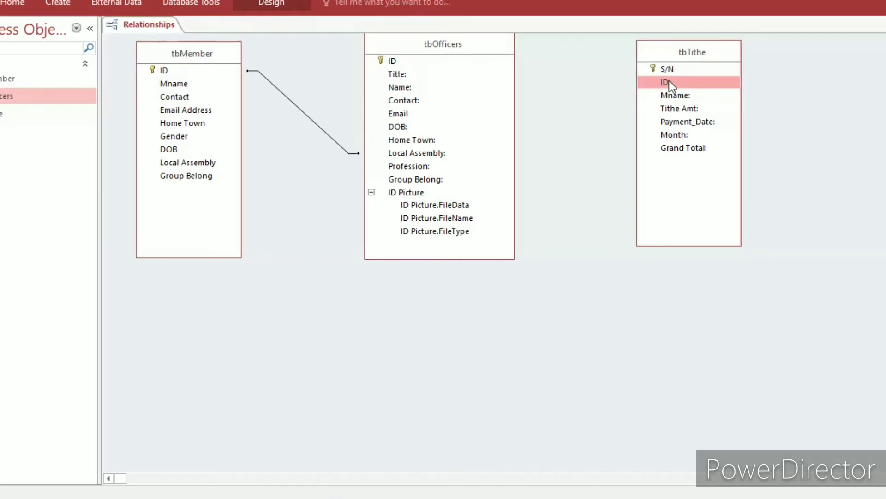
Create a relationship between the ID fields of tbOfficers and tbTithe, enforcing referential integrity and cascading updates to related fields.
{"action": "left_click_drag", "start_coordinate": [669, 80], "coordinate": [388, 60]}
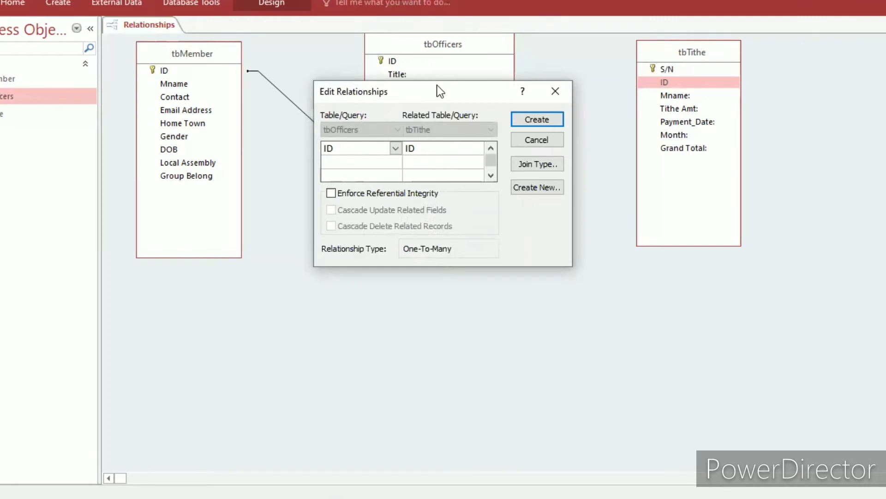
{"action": "left_click_drag", "start_coordinate": [436, 85], "coordinate": [420, 202]}
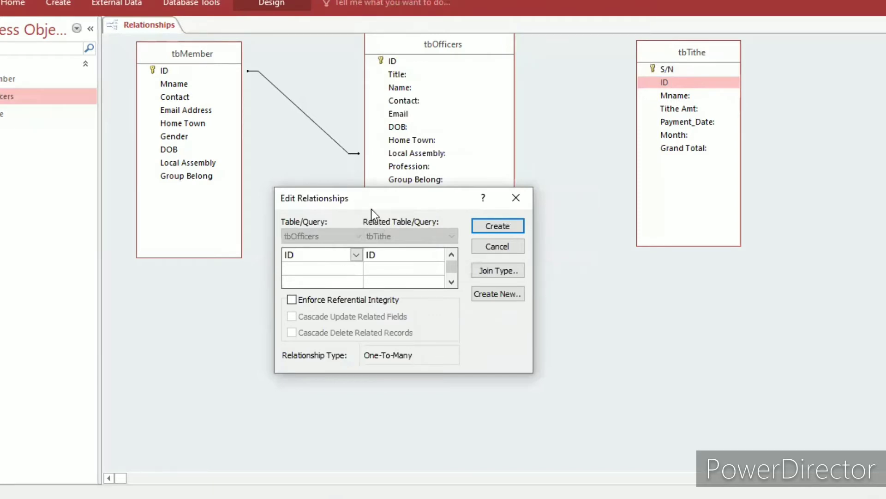
{"action": "left_click", "coordinate": [309, 300]}
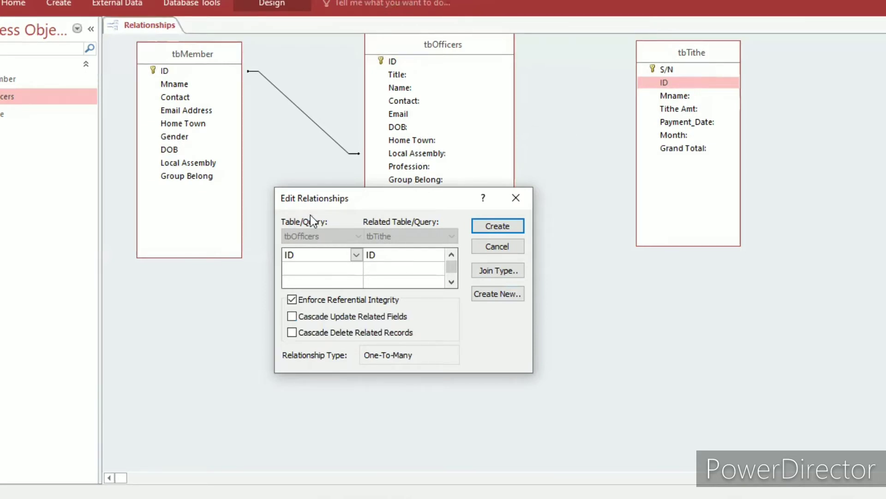
{"action": "left_click", "coordinate": [329, 314]}
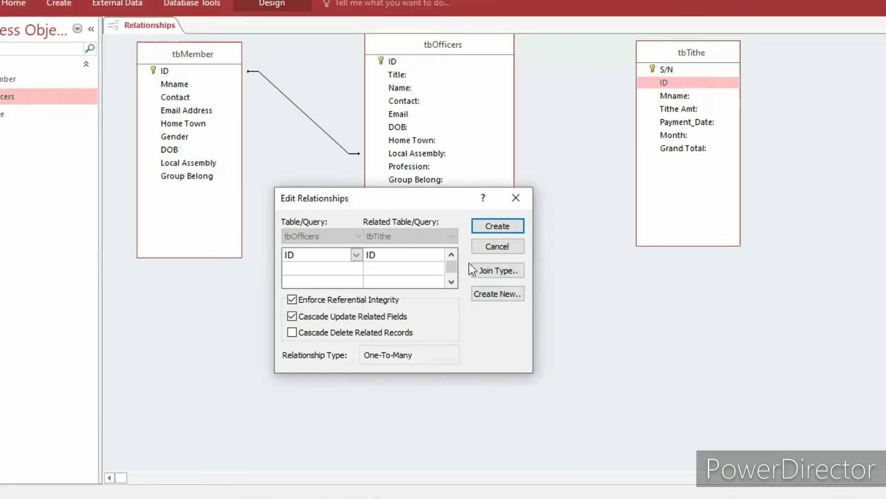
{"action": "left_click", "coordinate": [491, 231]}
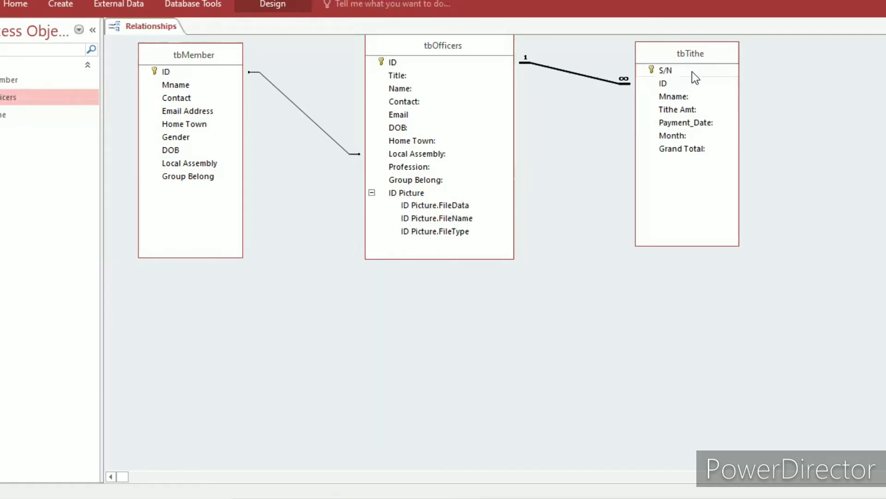
{"action": "left_click", "coordinate": [685, 98]}
{"action": "left_click", "coordinate": [408, 88]}
{"action": "left_click", "coordinate": [679, 98]}
{"action": "left_click", "coordinate": [420, 98]}
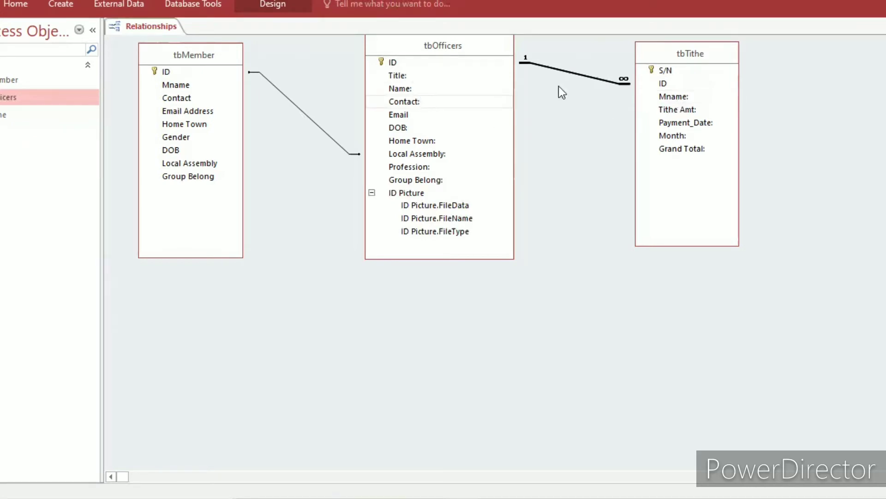
{"action": "left_click", "coordinate": [683, 101]}
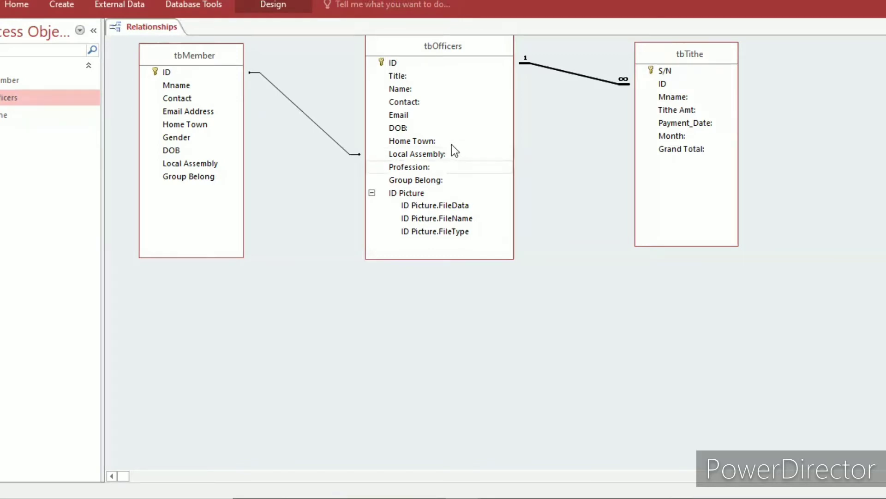
Enforce referential integrity with cascading updates on the tbMember–tbOfficers relationship, and move the tbOfficers box below and between the other two tables.
{"action": "right_click", "coordinate": [287, 96]}
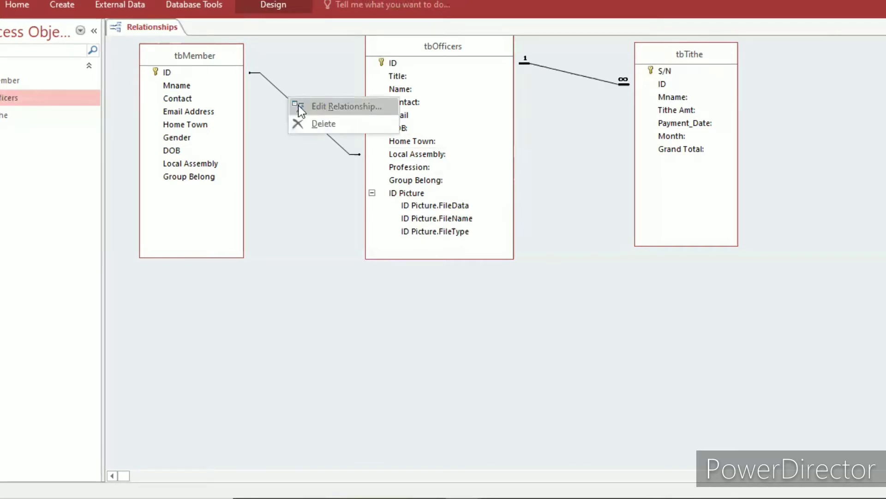
{"action": "left_click", "coordinate": [299, 106]}
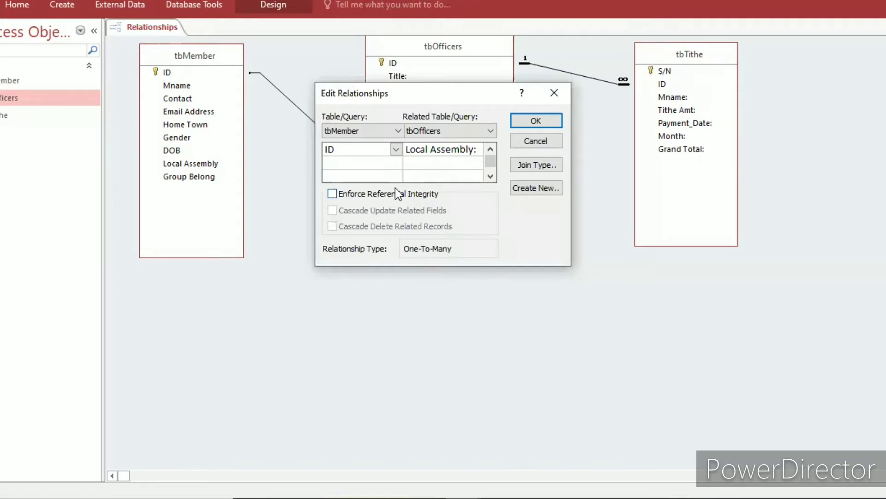
{"action": "left_click", "coordinate": [396, 193]}
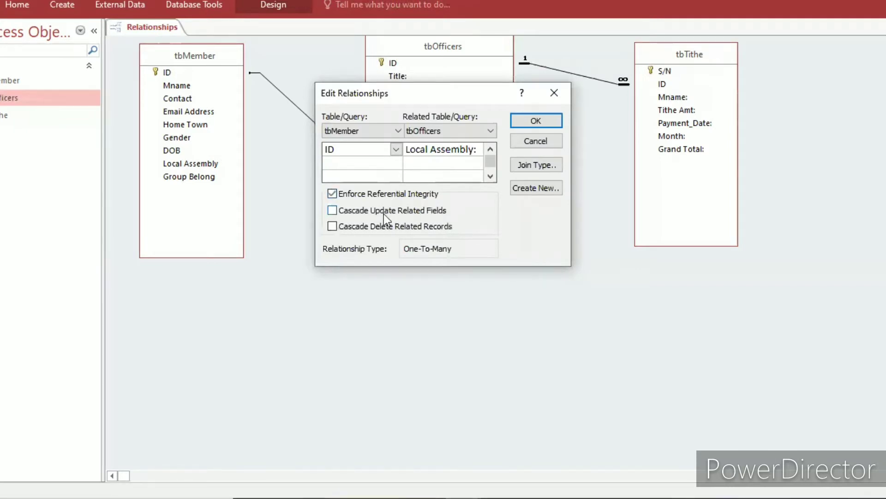
{"action": "left_click", "coordinate": [384, 213]}
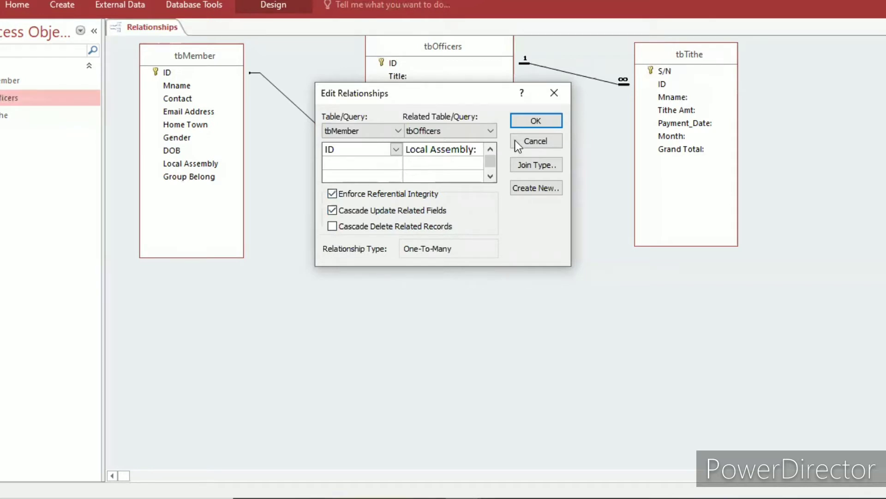
{"action": "left_click", "coordinate": [527, 123]}
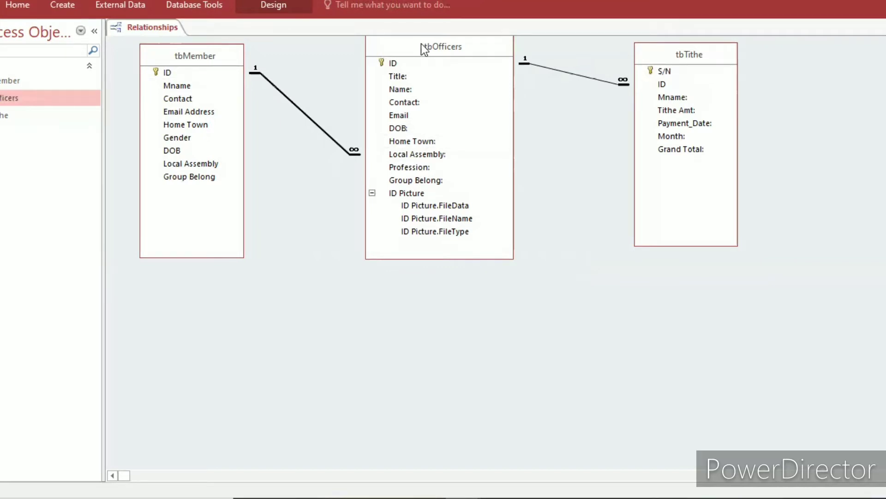
{"action": "left_click_drag", "start_coordinate": [425, 50], "coordinate": [465, 254]}
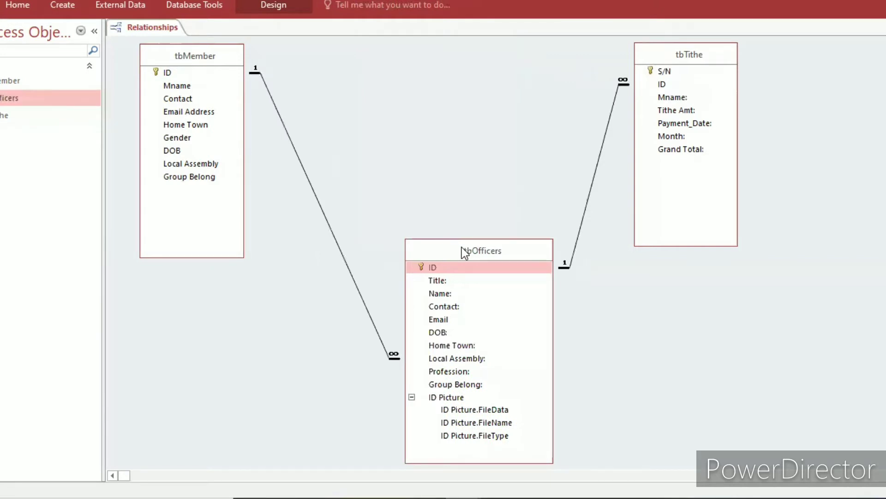
{"action": "left_click_drag", "start_coordinate": [464, 253], "coordinate": [503, 207]}
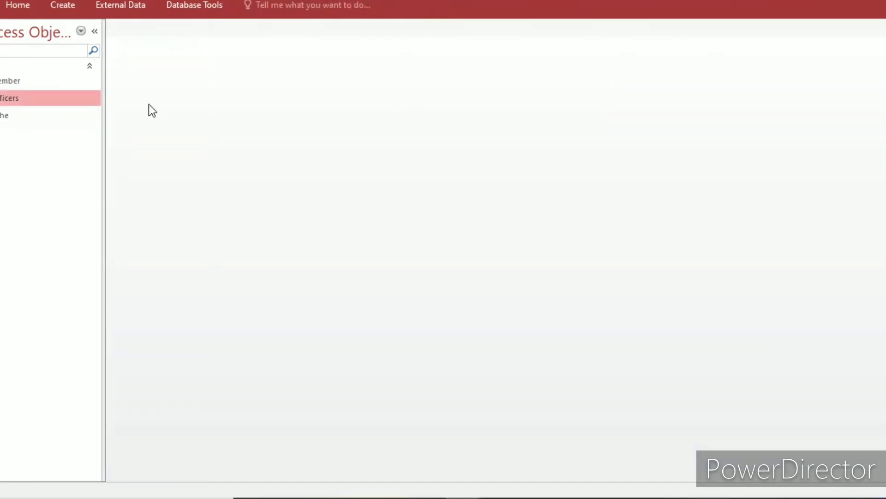
Open the tbMember table's design and add a field named ID Picture after Group Belong.
{"action": "left_click", "coordinate": [55, 80]}
{"action": "right_click", "coordinate": [55, 78]}
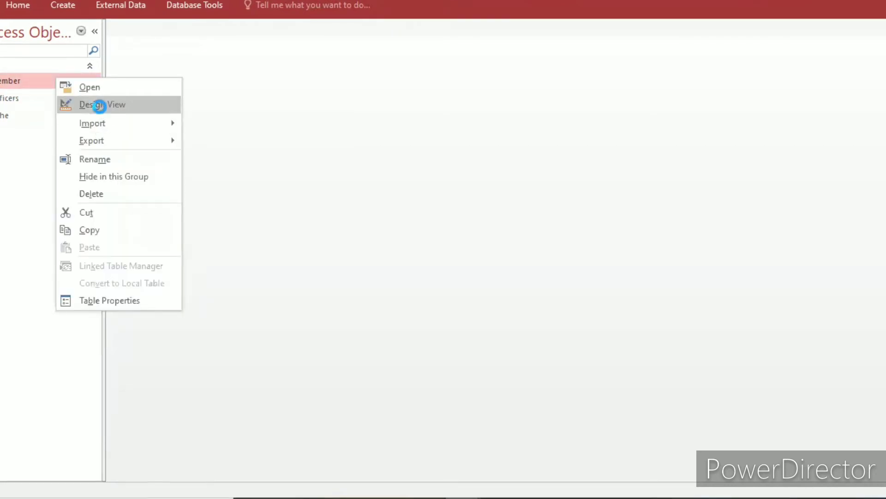
{"action": "left_click", "coordinate": [101, 107]}
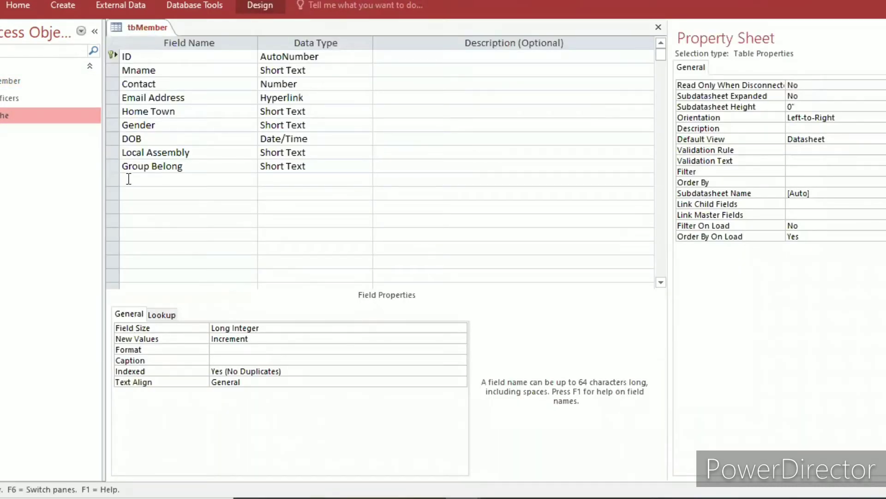
{"action": "left_click", "coordinate": [129, 178]}
{"action": "key", "text": "Caps_Lock"}
{"action": "type", "text": "I"}
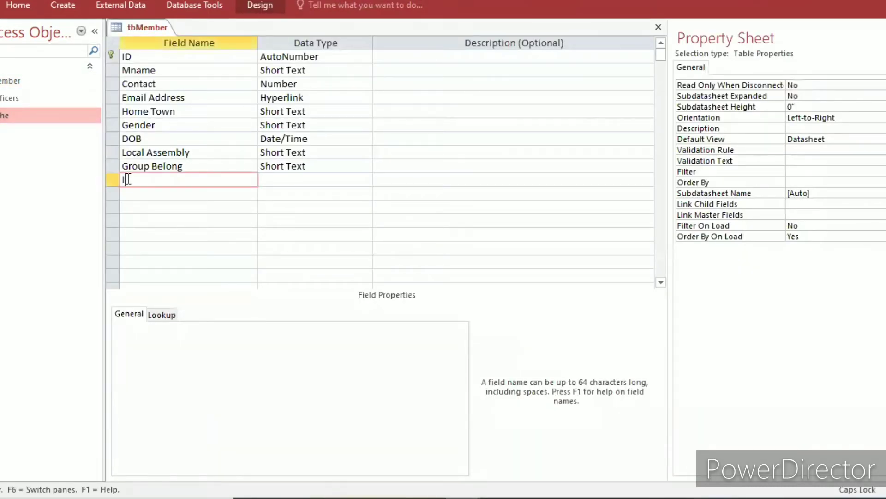
{"action": "type", "text": "D"}
{"action": "key", "text": "Caps_Lock"}
{"action": "type", "text": "Picture"}
Set the ID Picture field's data type to Attachment and close the tbMember table.
{"action": "left_click", "coordinate": [281, 182]}
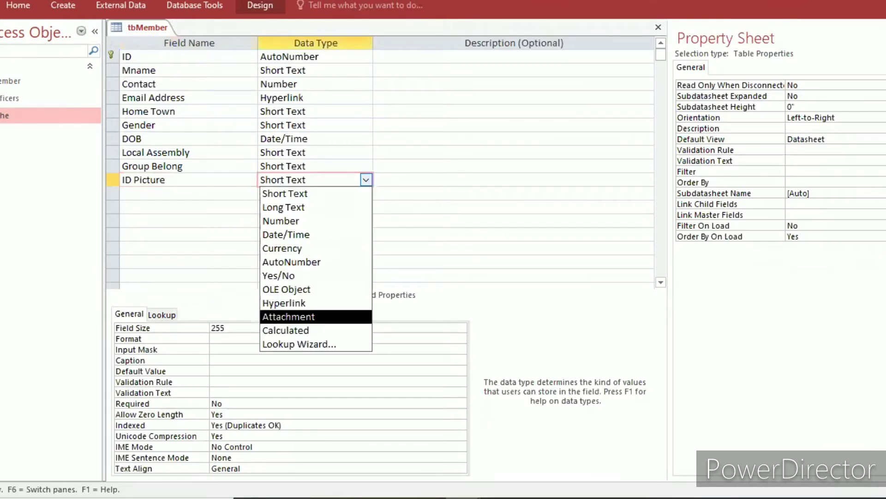
{"action": "left_click", "coordinate": [275, 316]}
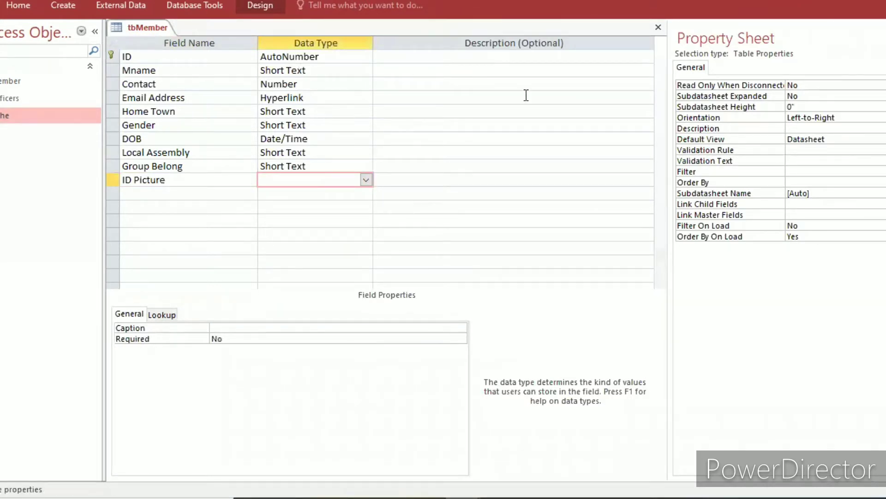
{"action": "left_click", "coordinate": [663, 30]}
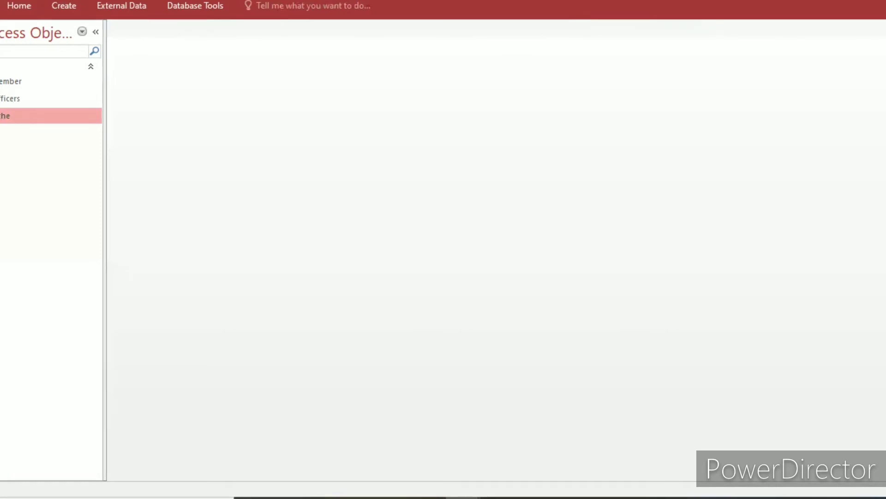
In the relationships layout, link the ID fields of tbMember and tbTithe, enforcing referential integrity and cascading updates to related fields.
{"action": "left_click", "coordinate": [192, 5]}
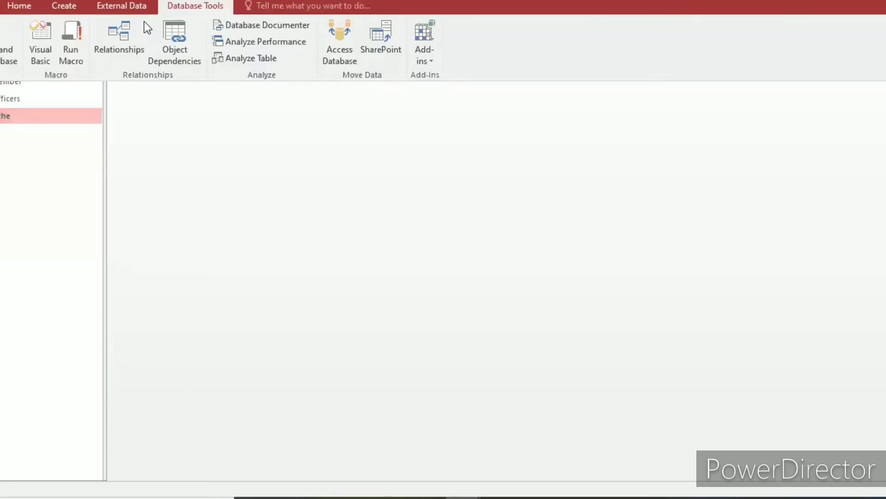
{"action": "left_click", "coordinate": [117, 37]}
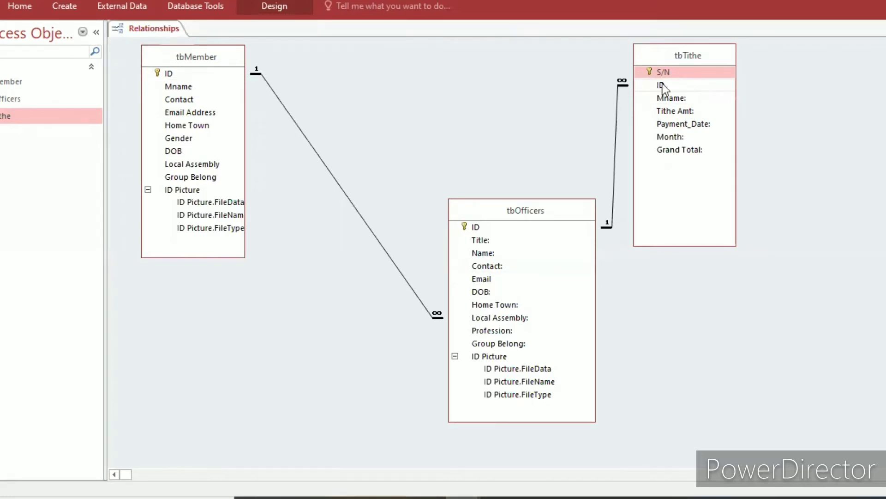
{"action": "left_click_drag", "start_coordinate": [662, 87], "coordinate": [170, 72]}
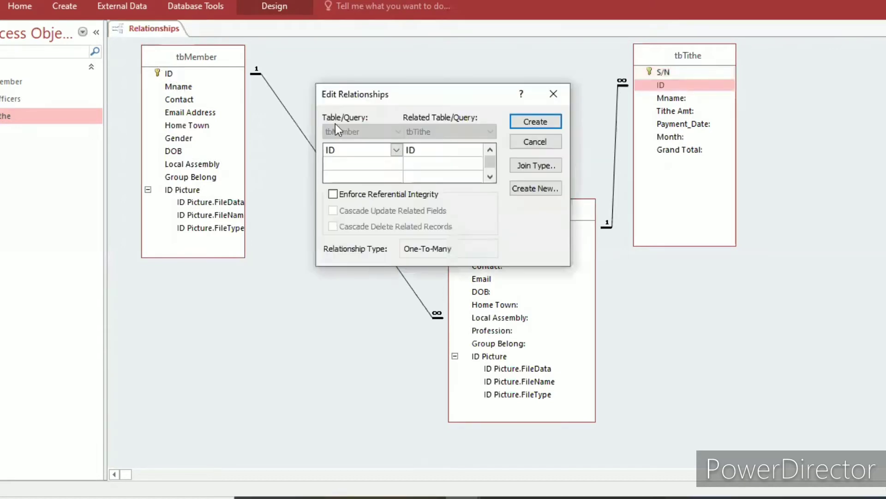
{"action": "left_click", "coordinate": [395, 194]}
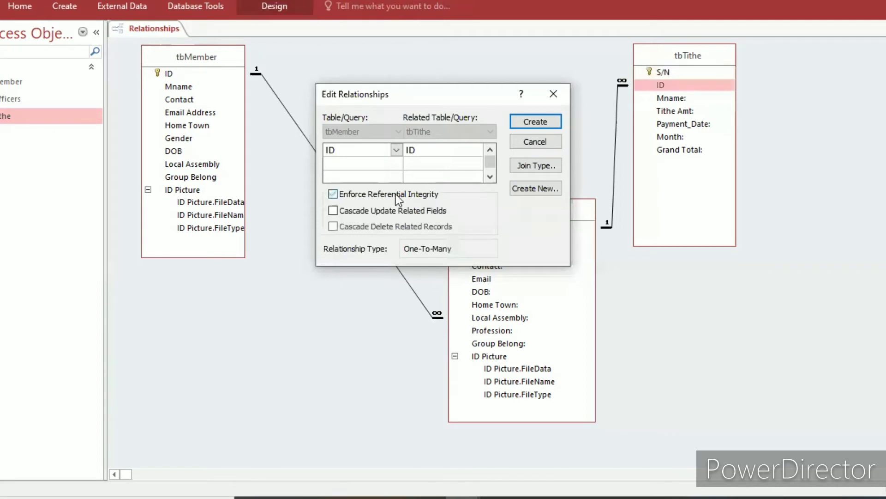
{"action": "left_click", "coordinate": [359, 210]}
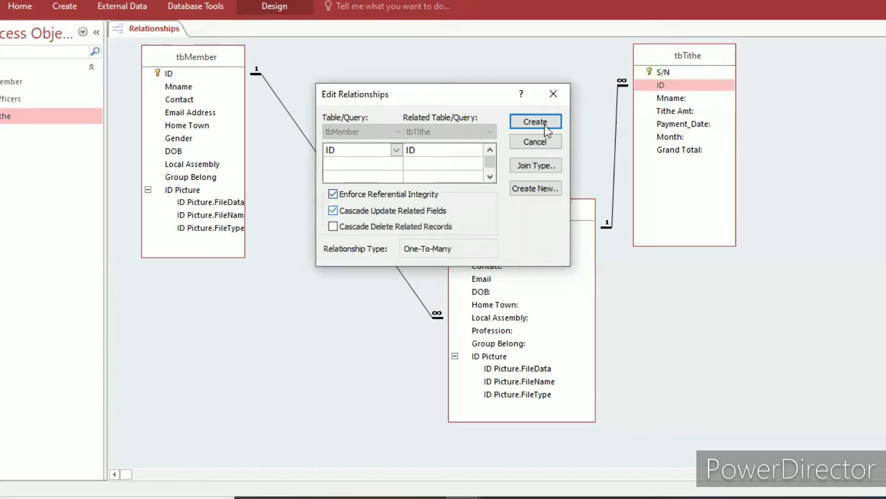
{"action": "left_click", "coordinate": [535, 122]}
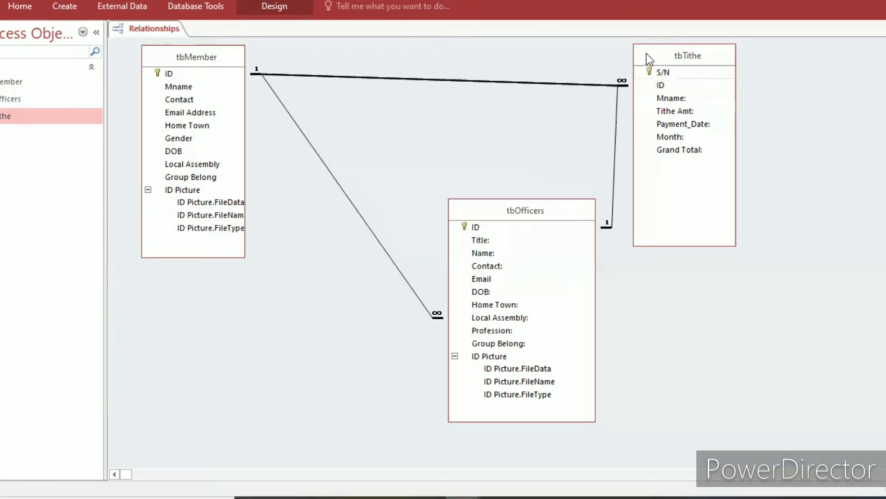
{"action": "left_click_drag", "start_coordinate": [647, 54], "coordinate": [667, 49]}
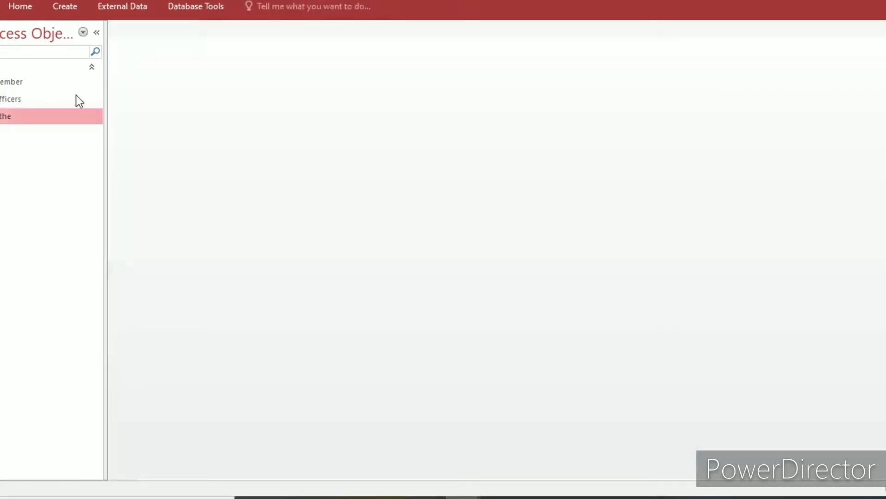
Start a new query with the Simple Query Wizard and add all fields of the tbMember table to it.
{"action": "left_click", "coordinate": [74, 8]}
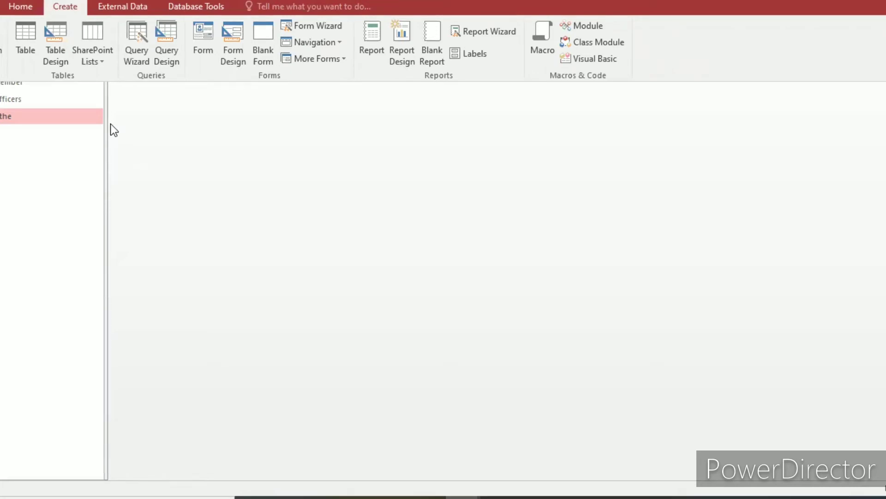
{"action": "left_click", "coordinate": [58, 57]}
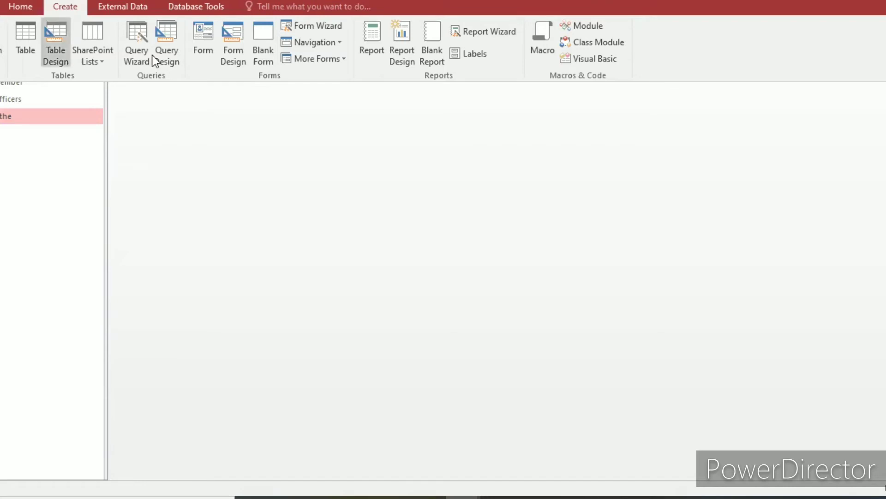
{"action": "left_click", "coordinate": [177, 62]}
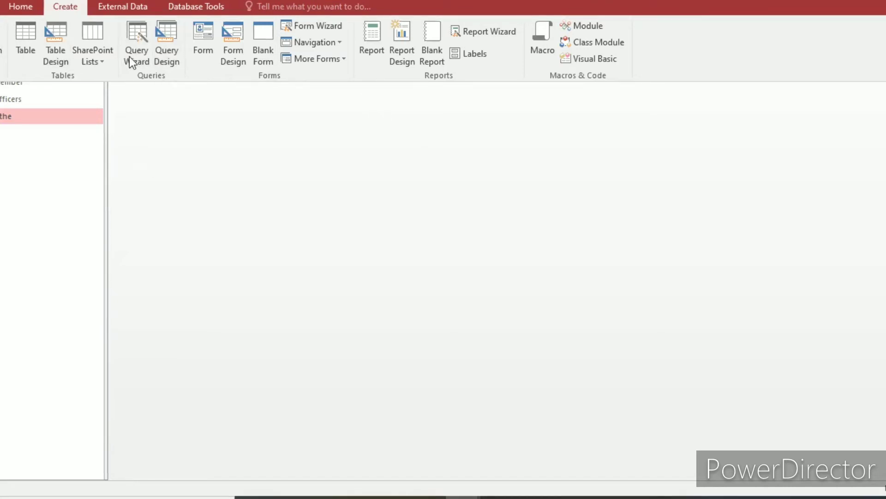
{"action": "left_click", "coordinate": [139, 40]}
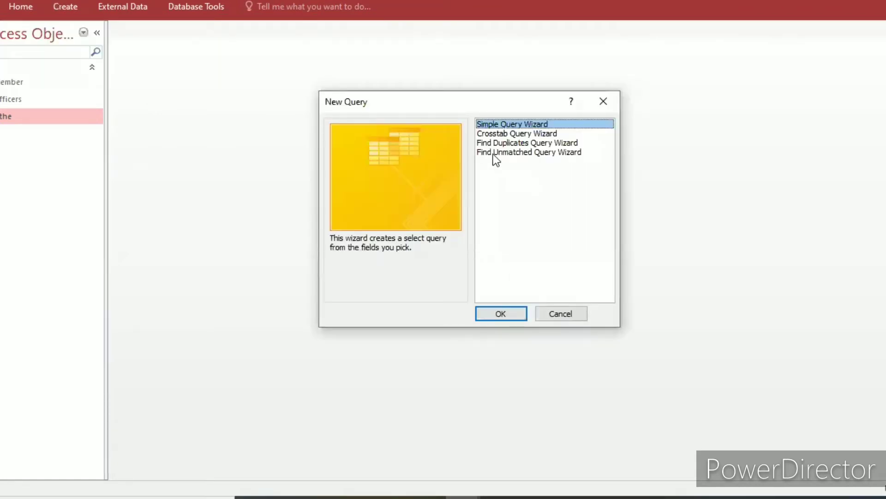
{"action": "left_click", "coordinate": [499, 310]}
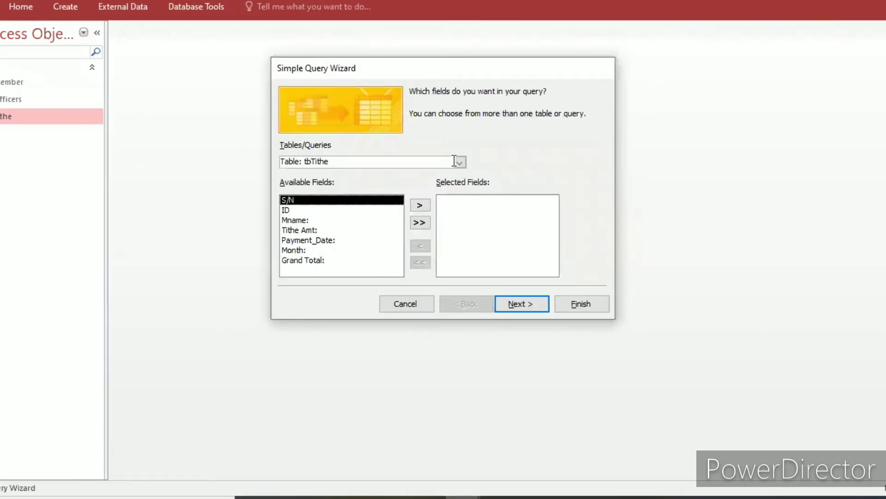
{"action": "left_click", "coordinate": [459, 162]}
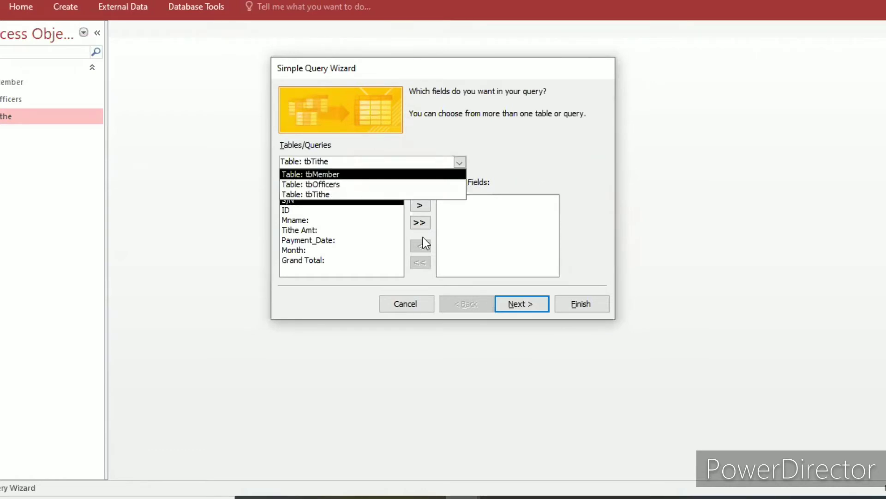
{"action": "key", "text": "Return"}
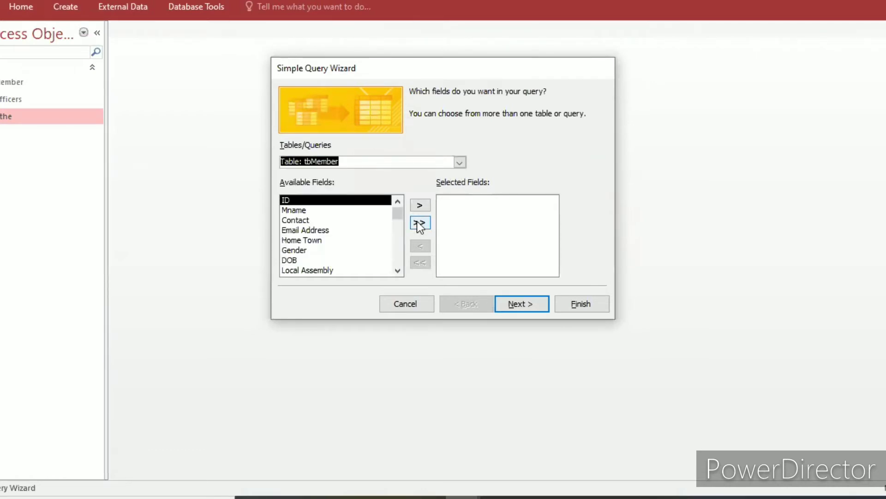
{"action": "left_click", "coordinate": [419, 223]}
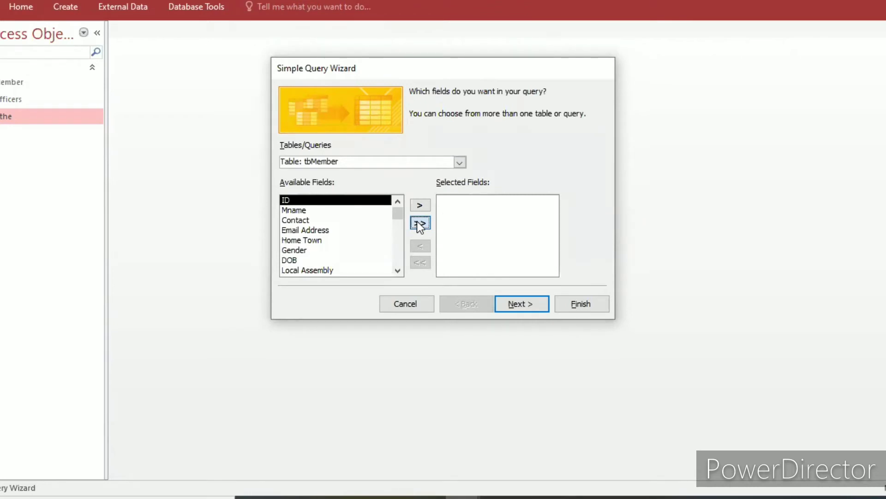
Remove the ID Picture sub-fields from FileData through FileURL from the query's selection, keep ID Picture itself, and proceed with a detail query to its title.
{"action": "left_click", "coordinate": [456, 220]}
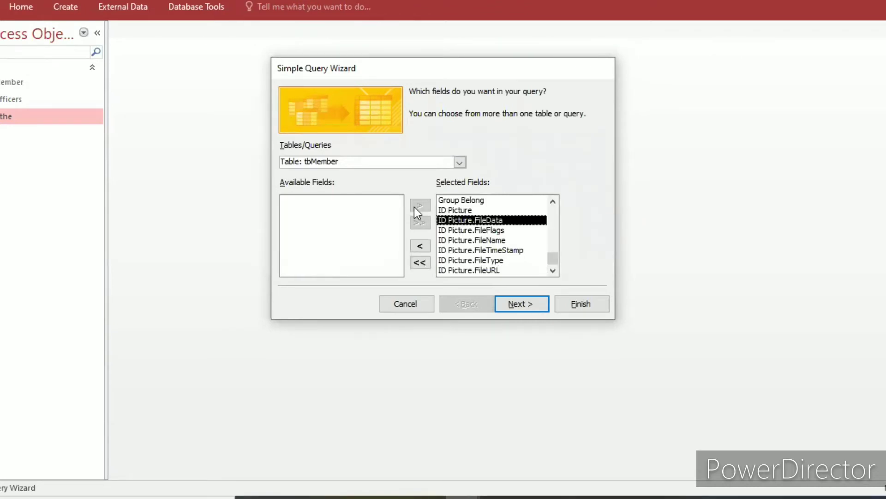
{"action": "left_click", "coordinate": [421, 244]}
{"action": "left_click", "coordinate": [421, 245]}
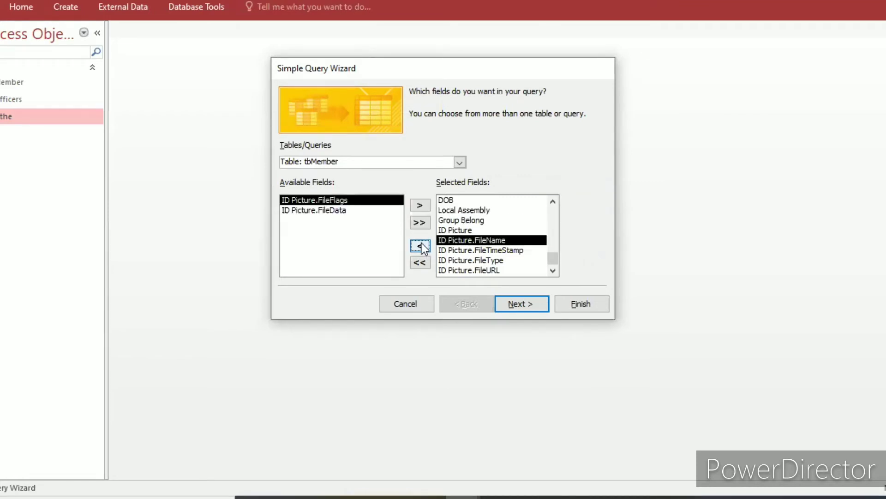
{"action": "left_click", "coordinate": [421, 245]}
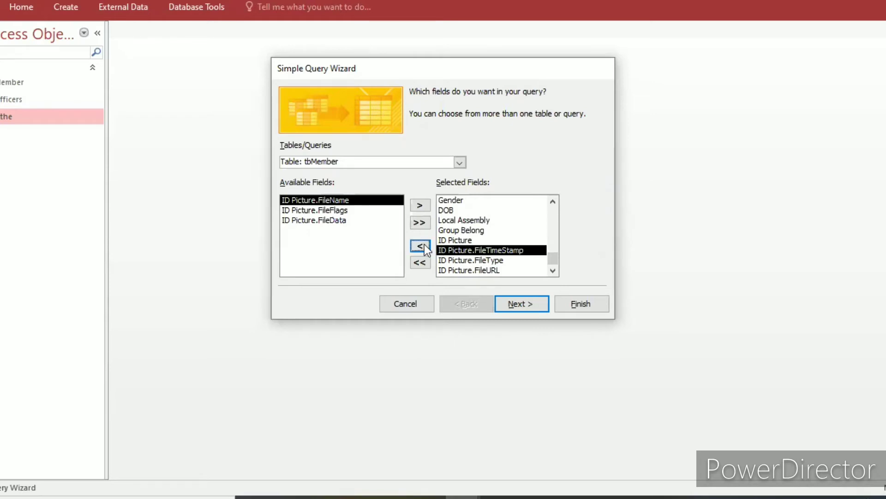
{"action": "left_click", "coordinate": [423, 244]}
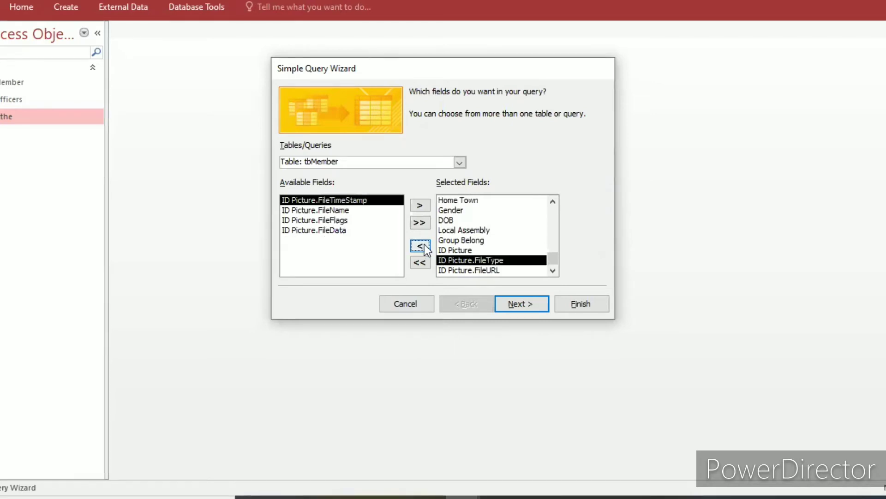
{"action": "left_click", "coordinate": [425, 244]}
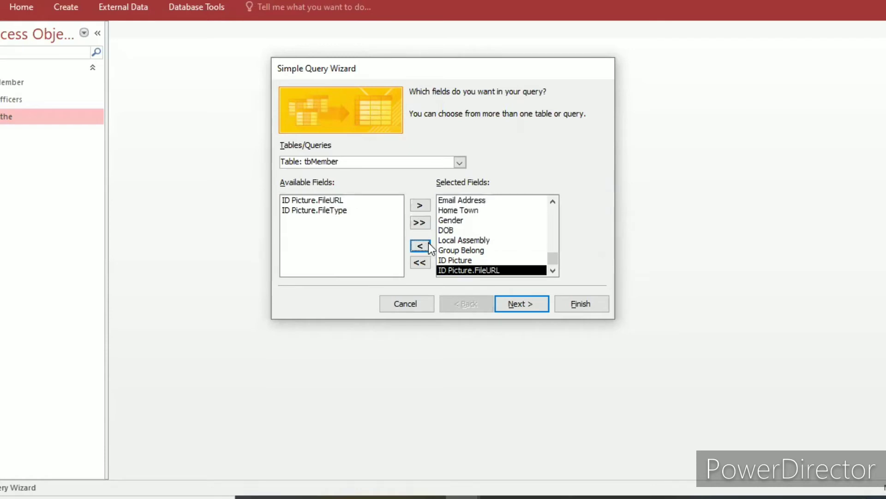
{"action": "left_click", "coordinate": [428, 243]}
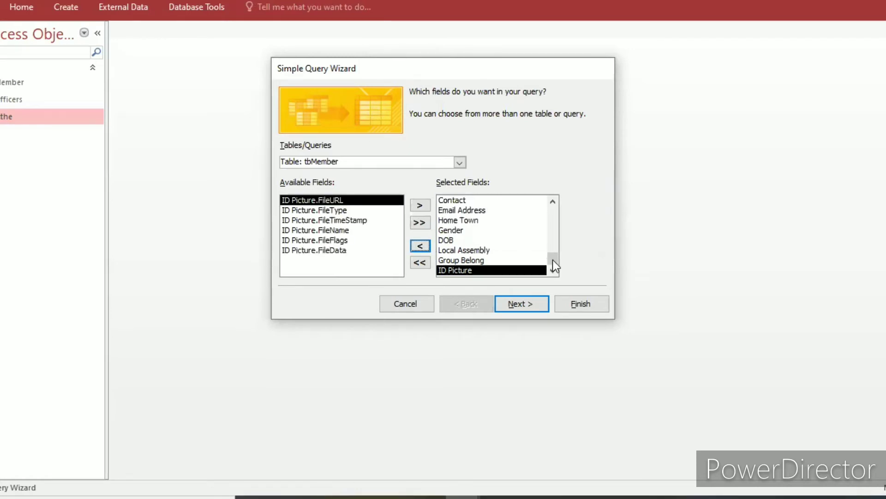
{"action": "left_click", "coordinate": [521, 300]}
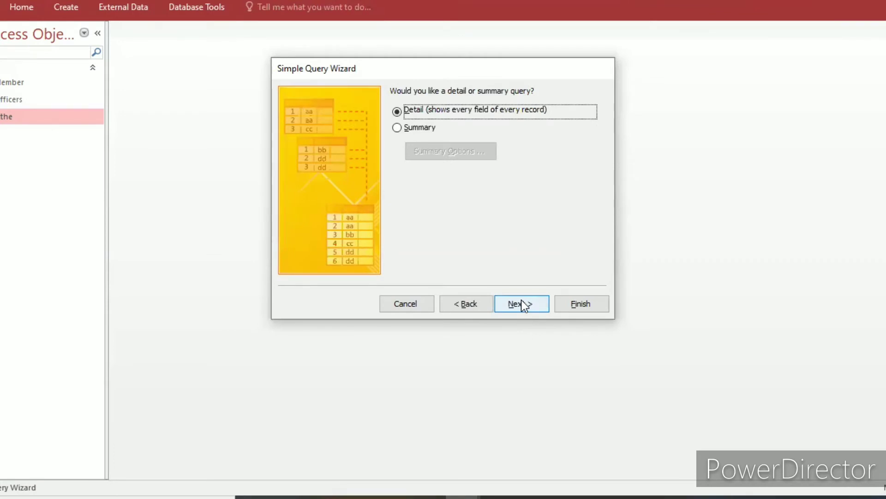
{"action": "left_click", "coordinate": [522, 303]}
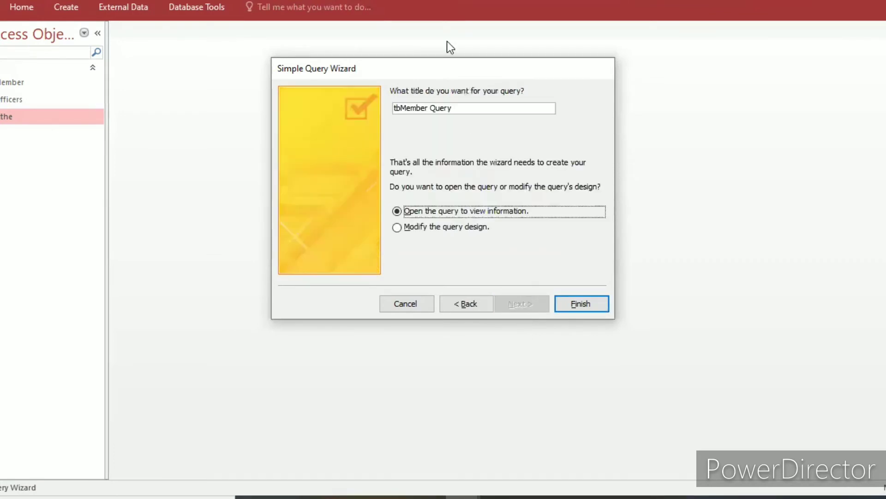
Title the tbMember query Qmember, finish the wizard with the query opened for viewing, and close the query.
{"action": "left_click", "coordinate": [460, 108]}
{"action": "left_click_drag", "start_coordinate": [459, 109], "coordinate": [395, 109]}
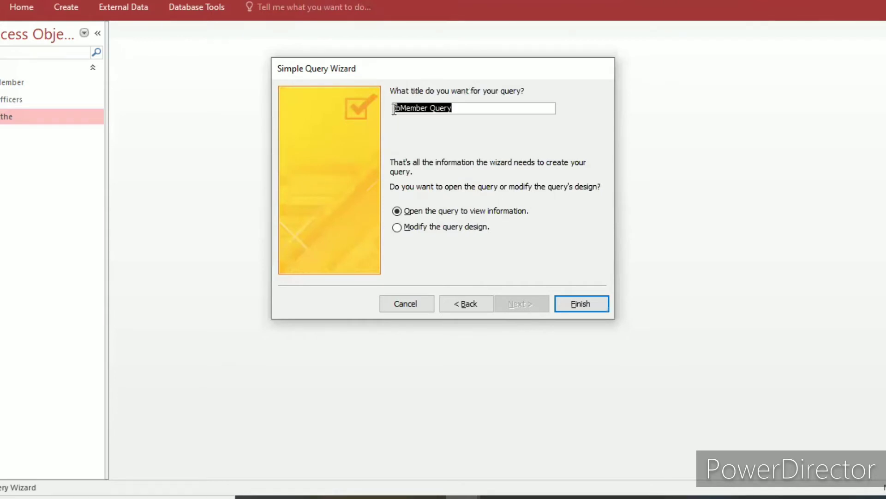
{"action": "key", "text": "Caps_Lock"}
{"action": "type", "text": "Q"}
{"action": "key", "text": "Caps_Lock"}
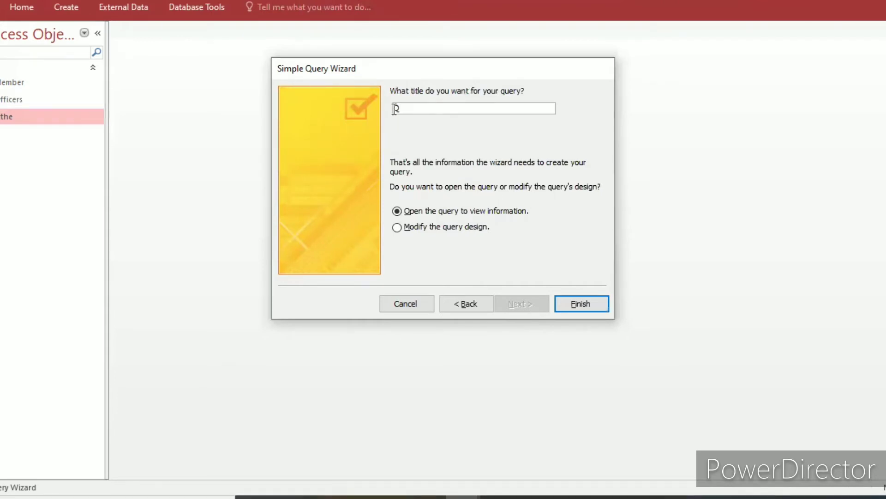
{"action": "type", "text": "member"}
{"action": "left_click", "coordinate": [566, 304]}
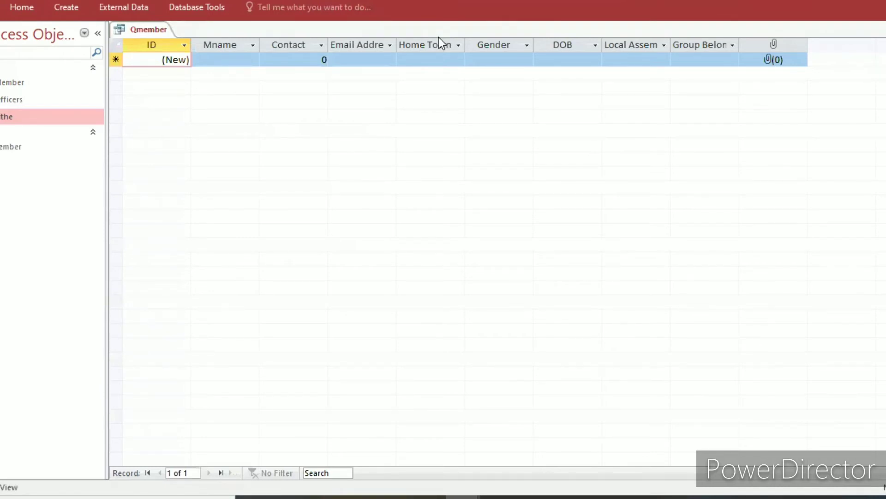
{"action": "key", "text": "ctrl+w"}
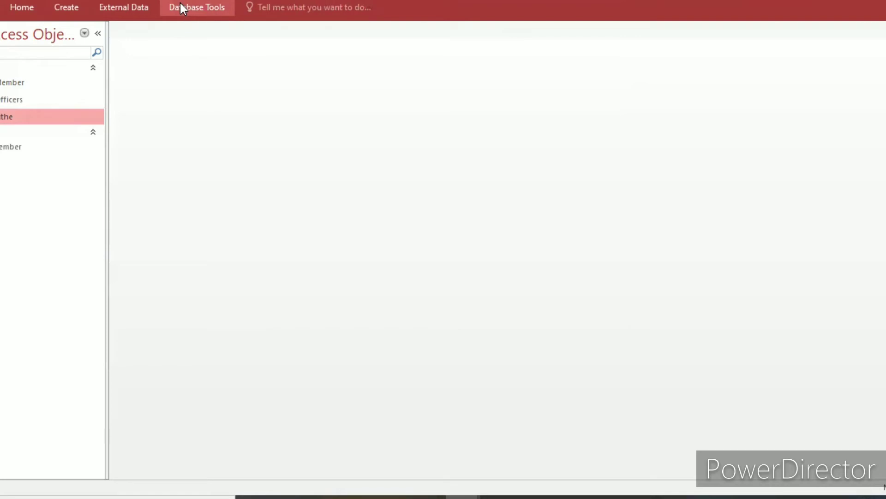
{"action": "left_click", "coordinate": [75, 6]}
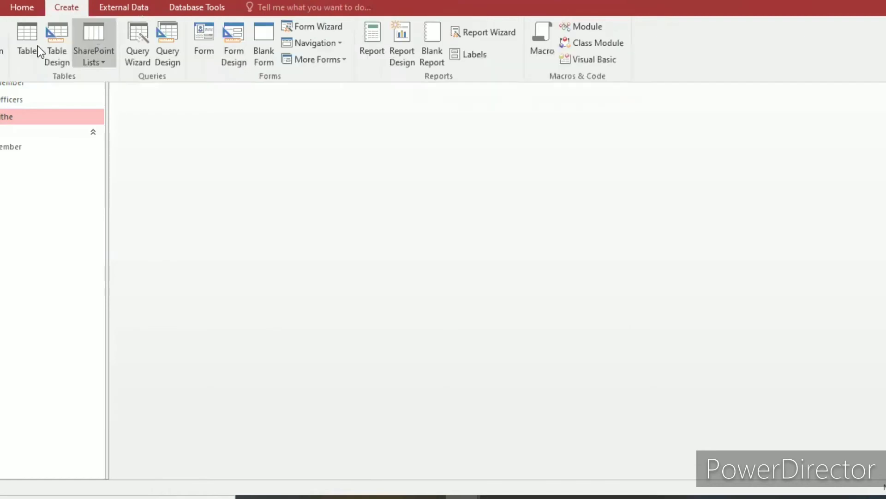
{"action": "left_click", "coordinate": [51, 51]}
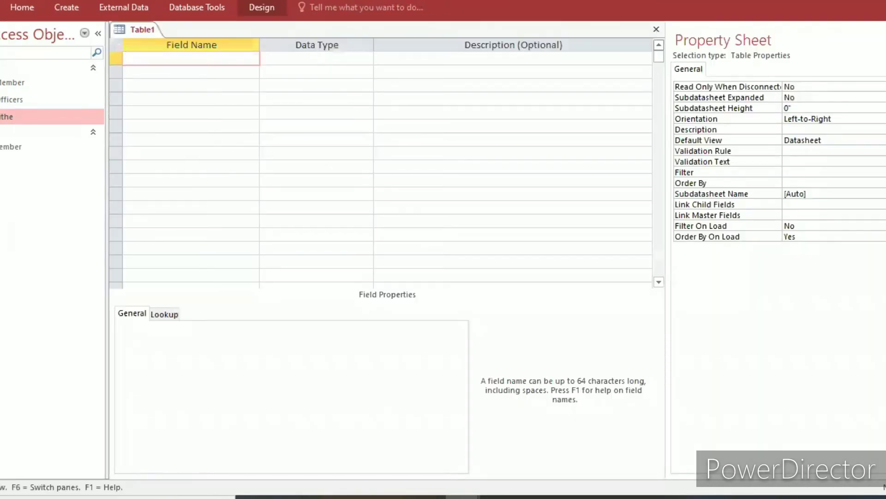
{"action": "left_click", "coordinate": [656, 30]}
Start a new query with the Simple Query Wizard, include all fields of tbTithe, and proceed with a detail query to its title.
{"action": "left_click", "coordinate": [62, 12]}
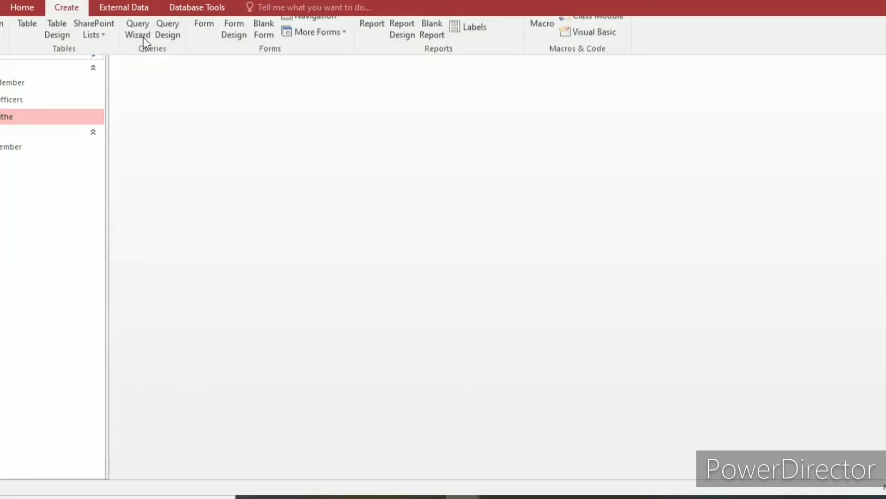
{"action": "left_click", "coordinate": [144, 37]}
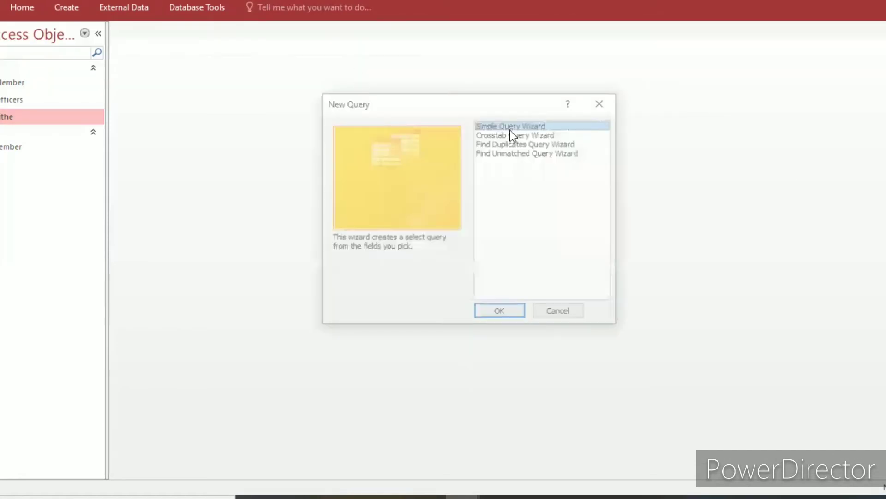
{"action": "left_click", "coordinate": [500, 313]}
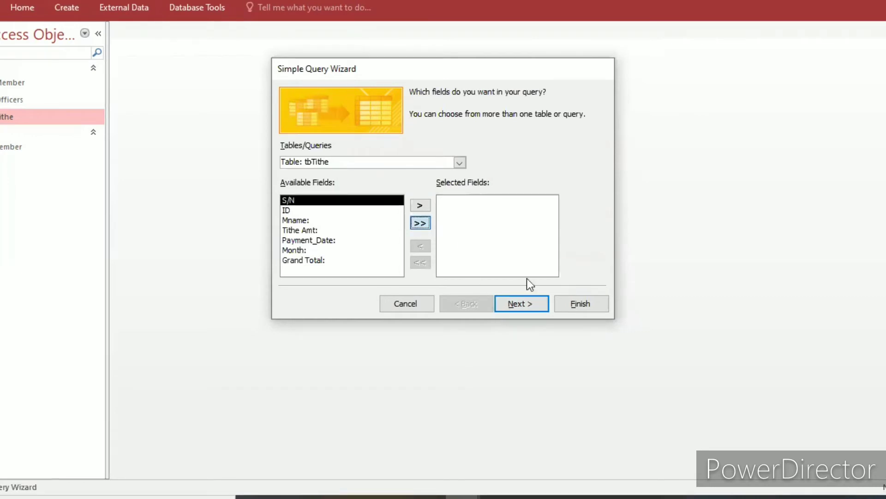
{"action": "left_click", "coordinate": [519, 304]}
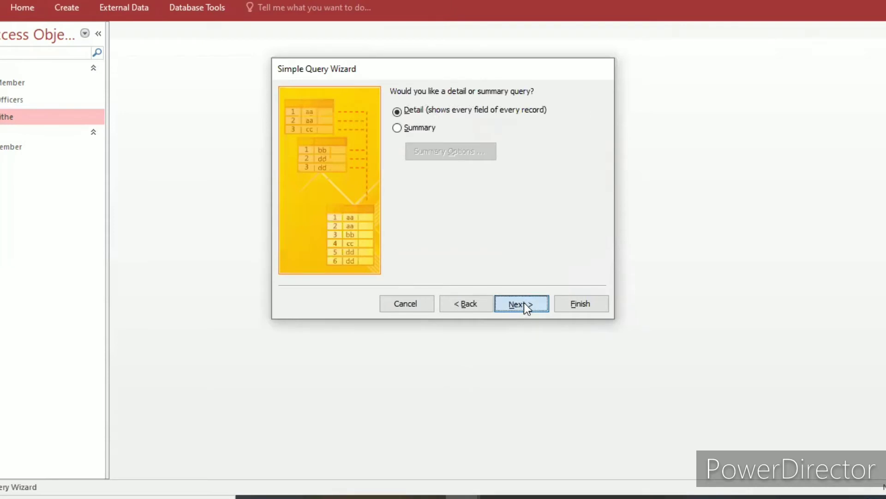
{"action": "left_click", "coordinate": [524, 303]}
Title the tbTithe query Qtithe, finish the wizard with the query opened for viewing, and close the query.
{"action": "left_click_drag", "start_coordinate": [456, 106], "coordinate": [393, 106]}
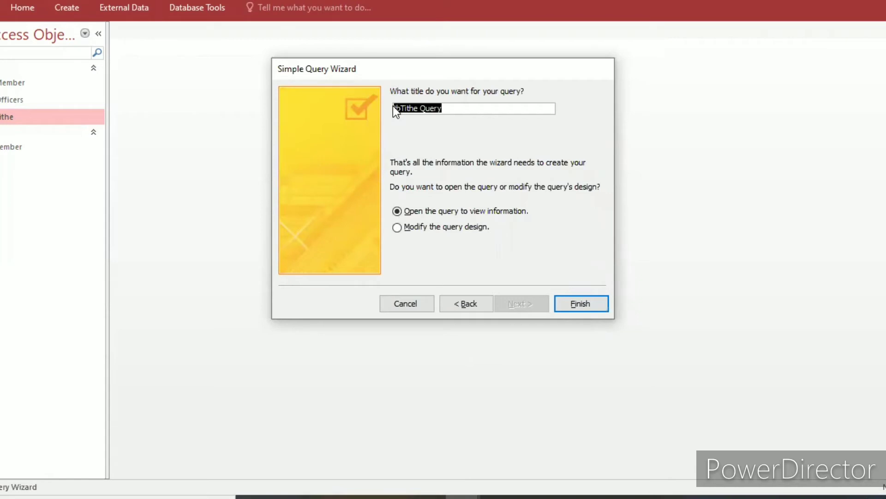
{"action": "type", "text": "qtithe"}
{"action": "left_click", "coordinate": [569, 303]}
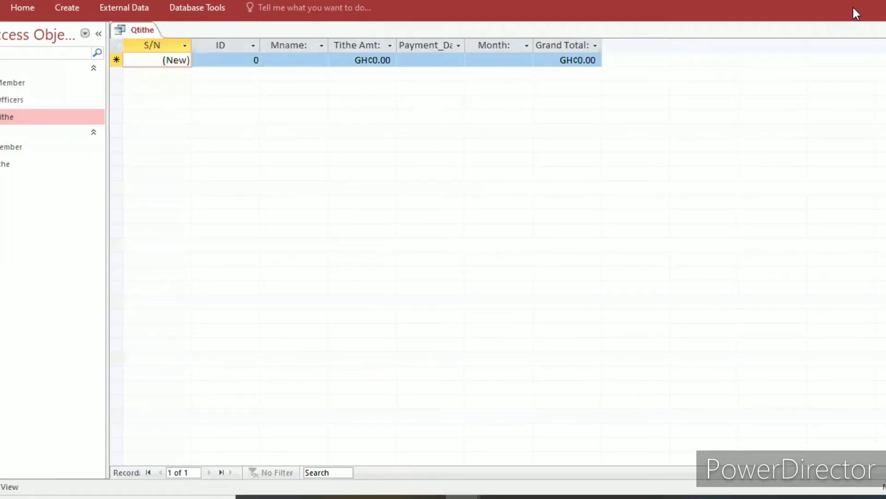
{"action": "key", "text": "ctrl+w"}
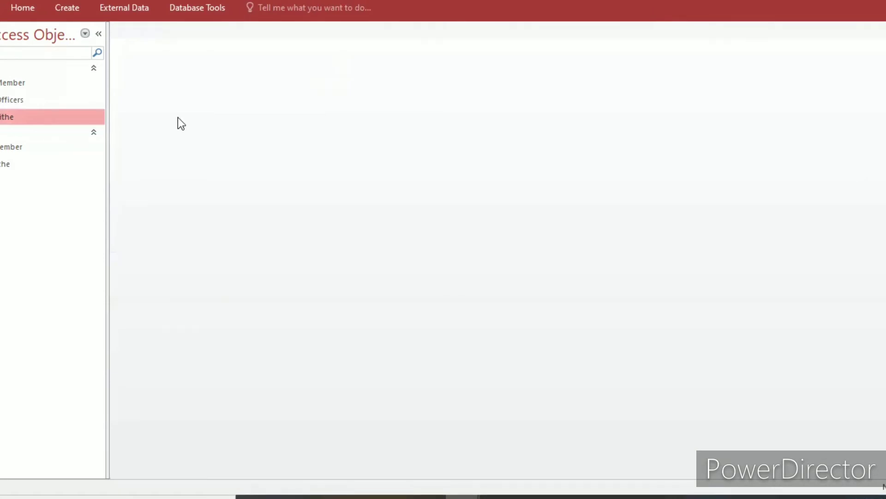
Start another new query with the Simple Query Wizard.
{"action": "left_click", "coordinate": [75, 7]}
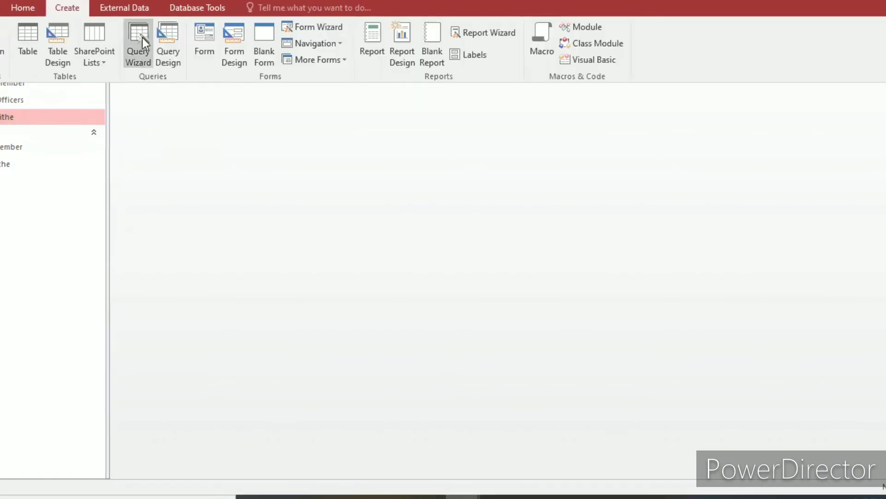
{"action": "left_click", "coordinate": [142, 38]}
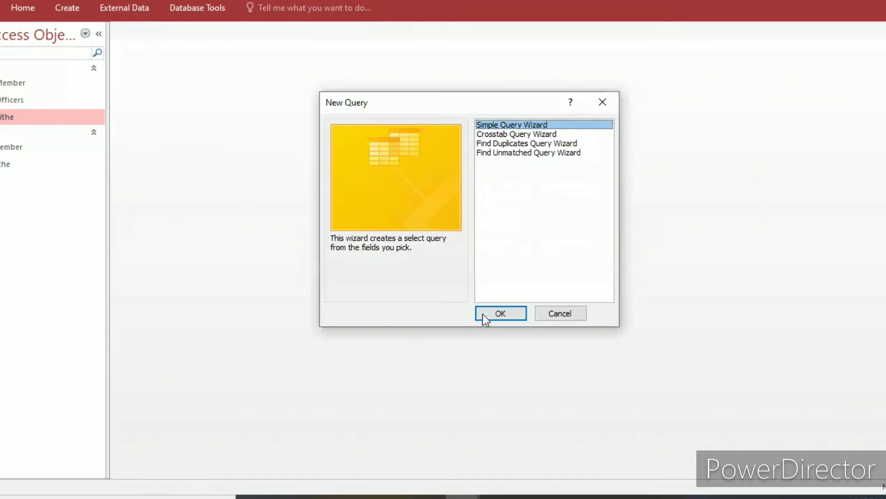
{"action": "left_click", "coordinate": [483, 313]}
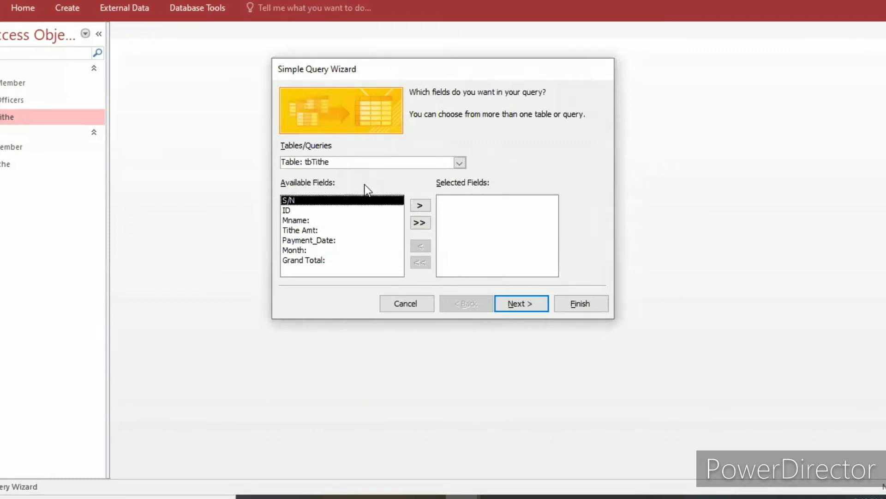
{"action": "left_click", "coordinate": [419, 224]}
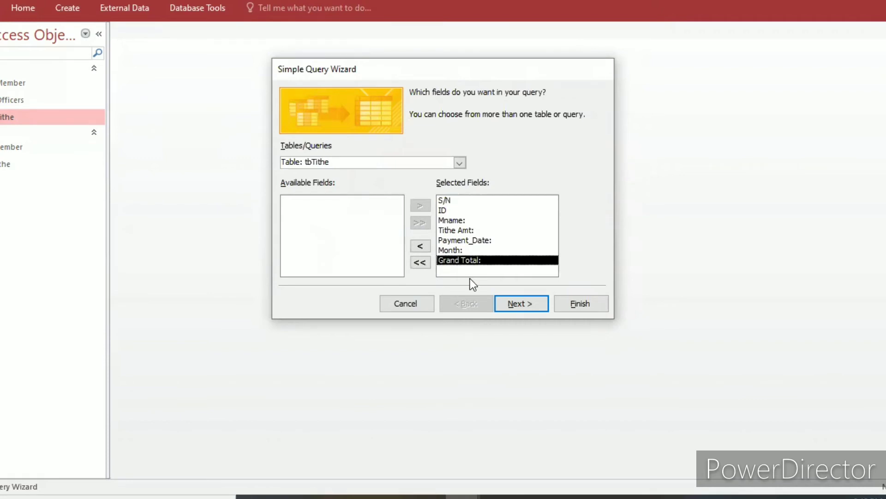
{"action": "left_click", "coordinate": [420, 246]}
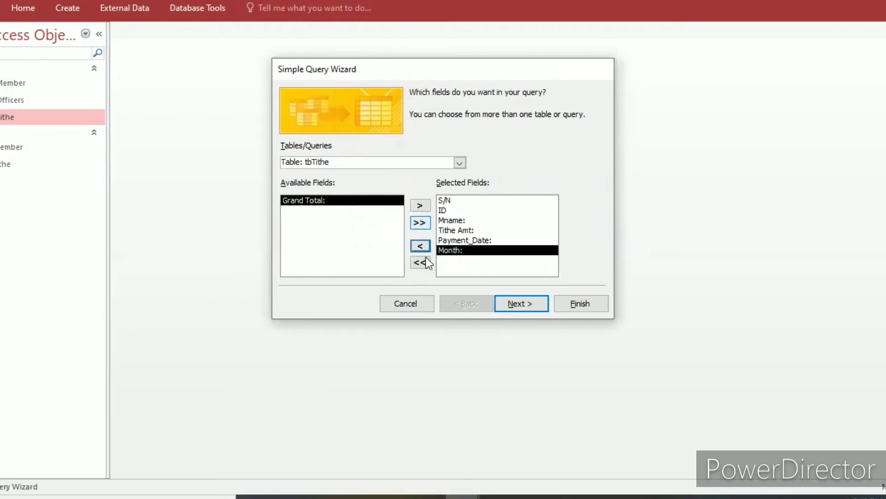
{"action": "left_click", "coordinate": [420, 263]}
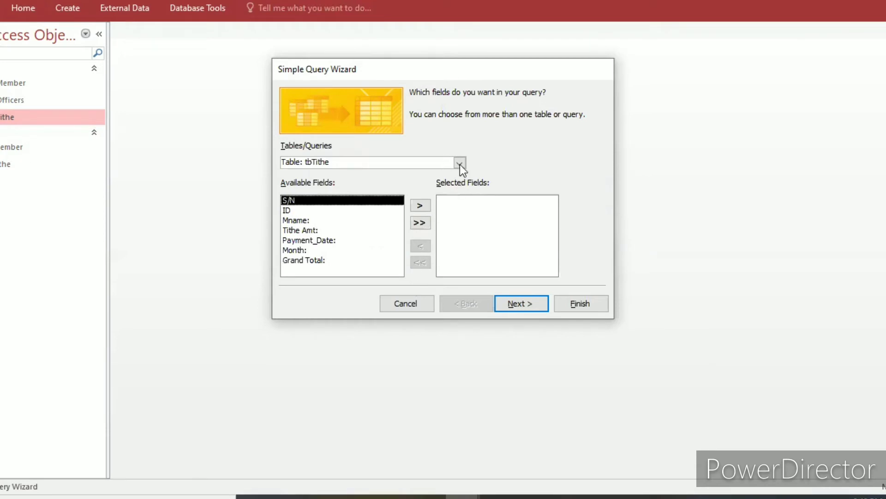
Choose the tbOfficers table as the query's source and add all of its fields.
{"action": "left_click", "coordinate": [351, 162]}
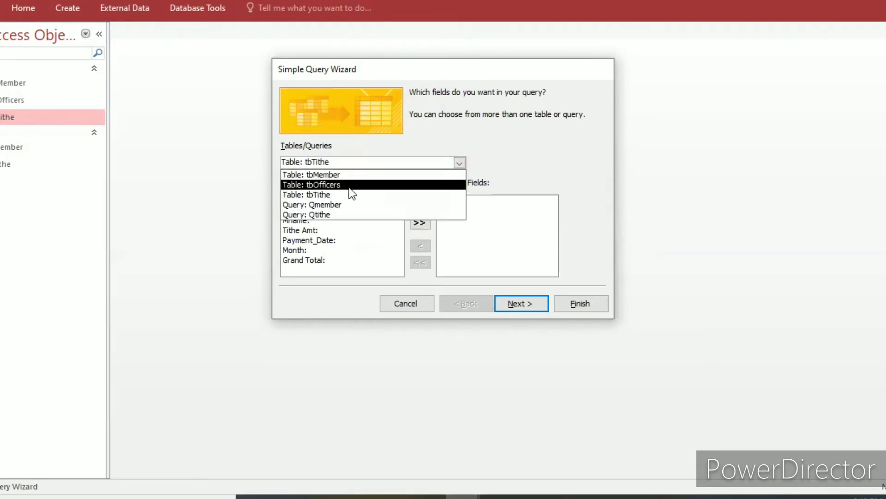
{"action": "left_click", "coordinate": [342, 185]}
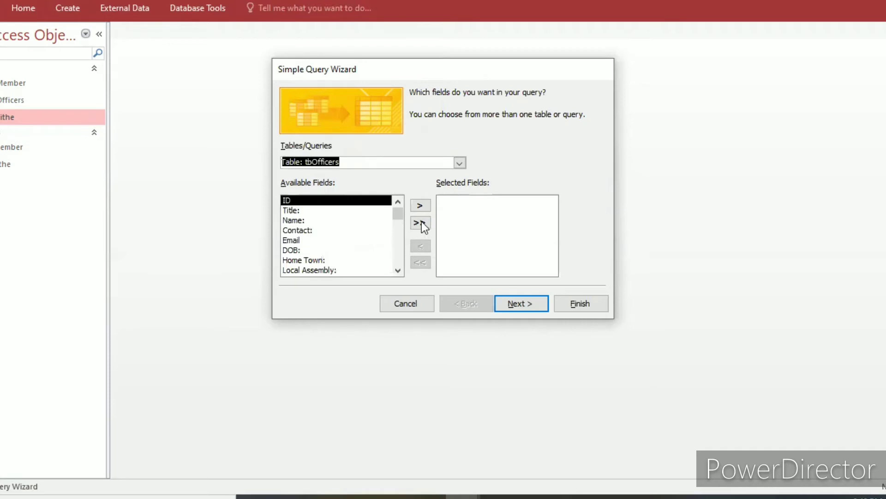
{"action": "left_click", "coordinate": [422, 221]}
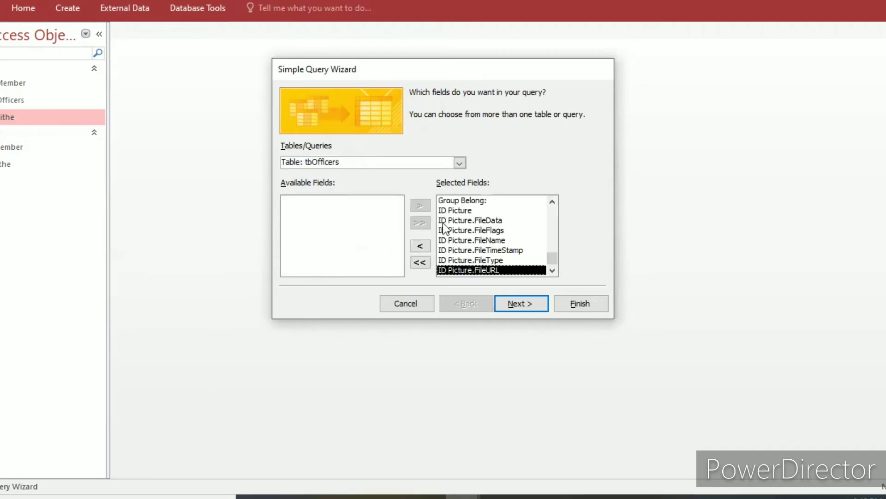
Remove the ID Picture sub-fields from FileData through FileURL from the officers query's selection, keeping ID Picture itself.
{"action": "left_click", "coordinate": [442, 221]}
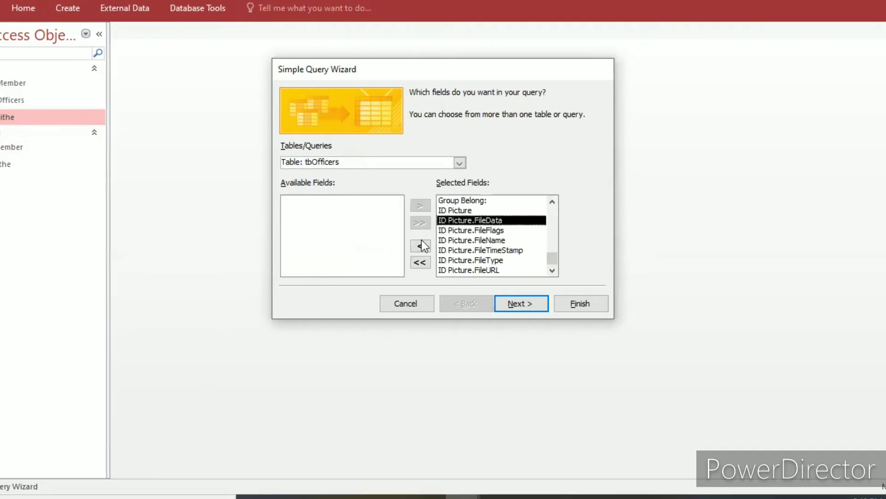
{"action": "left_click", "coordinate": [420, 245]}
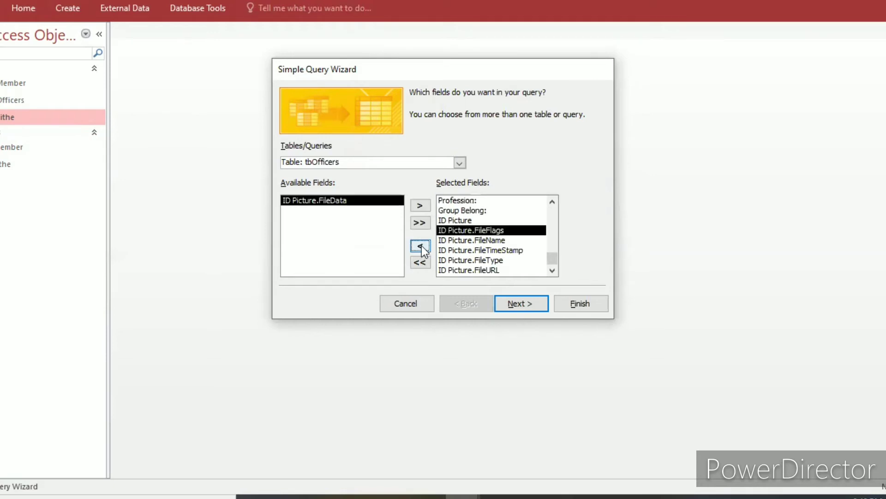
{"action": "left_click", "coordinate": [420, 245]}
{"action": "left_click", "coordinate": [420, 245]}
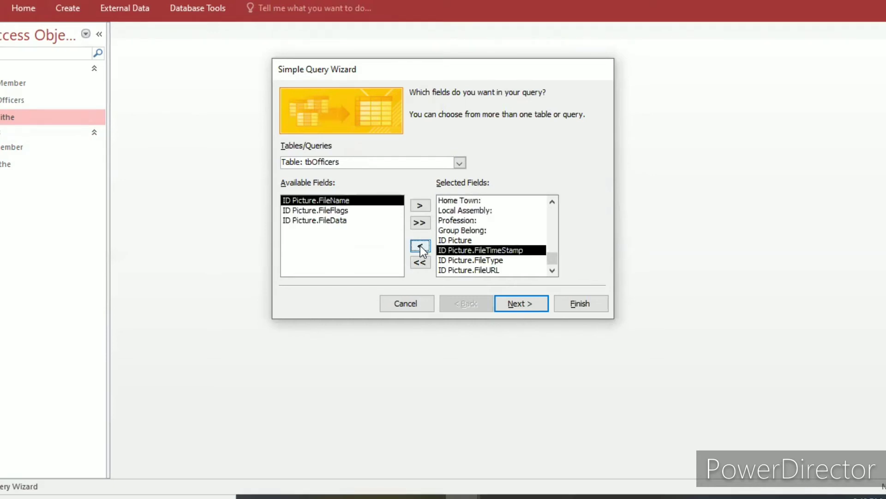
{"action": "left_click", "coordinate": [420, 245]}
{"action": "left_click", "coordinate": [420, 246]}
{"action": "left_click", "coordinate": [420, 246]}
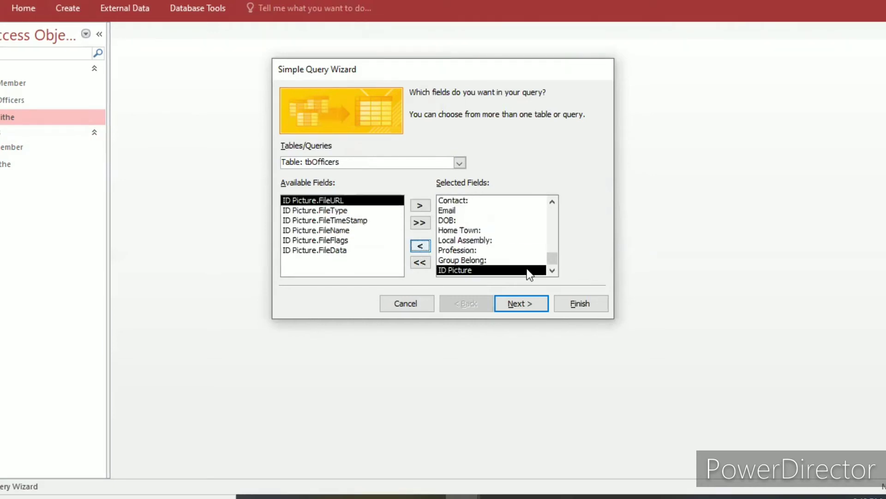
Finish the officers query as a detail query with the default title tbOfficers Query, and close it.
{"action": "left_click", "coordinate": [521, 305]}
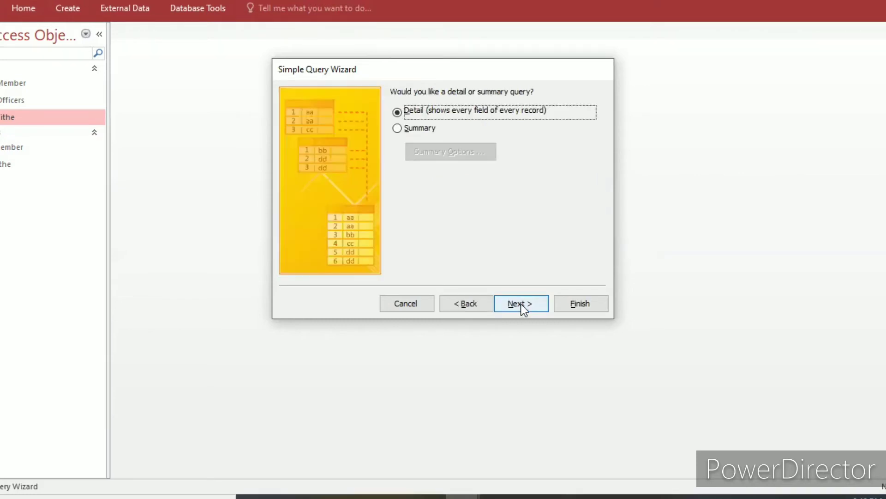
{"action": "left_click", "coordinate": [521, 304]}
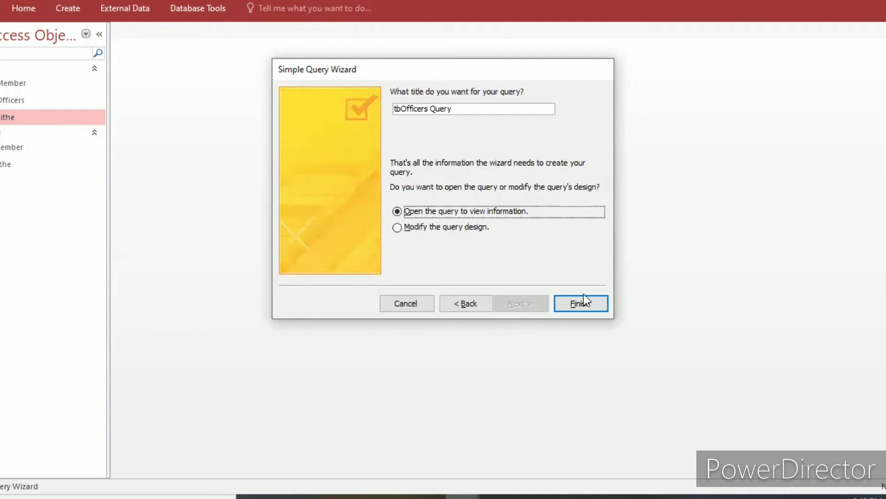
{"action": "left_click", "coordinate": [576, 303]}
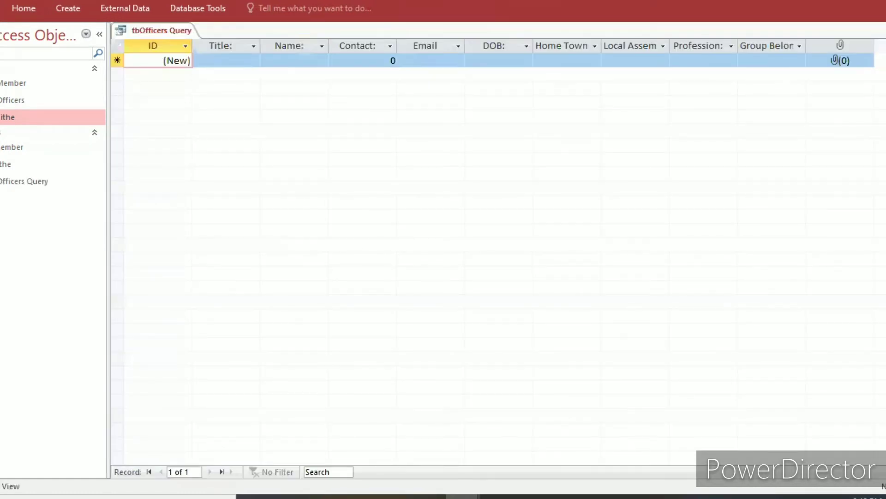
{"action": "left_click", "coordinate": [885, 31]}
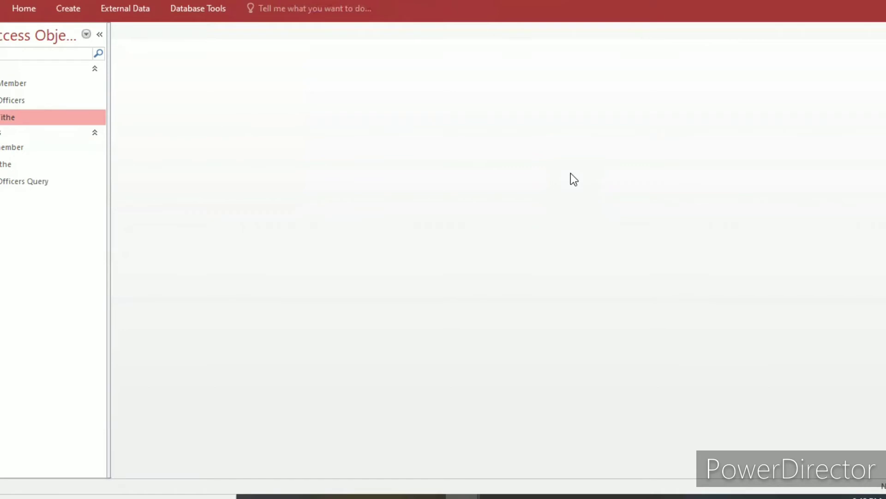
Create a design-view query containing tbMember, tbOfficers and tbTithe, and move the tbTithe field list below the other two.
{"action": "left_click", "coordinate": [61, 14]}
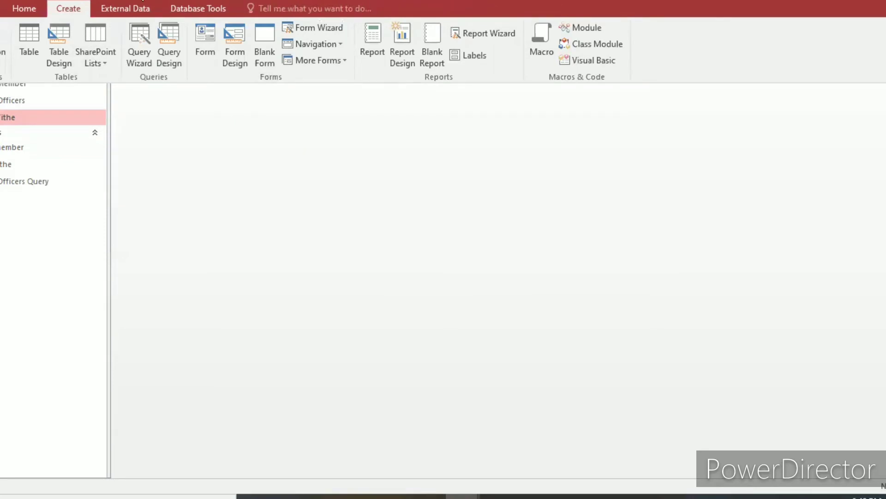
{"action": "left_click", "coordinate": [179, 54]}
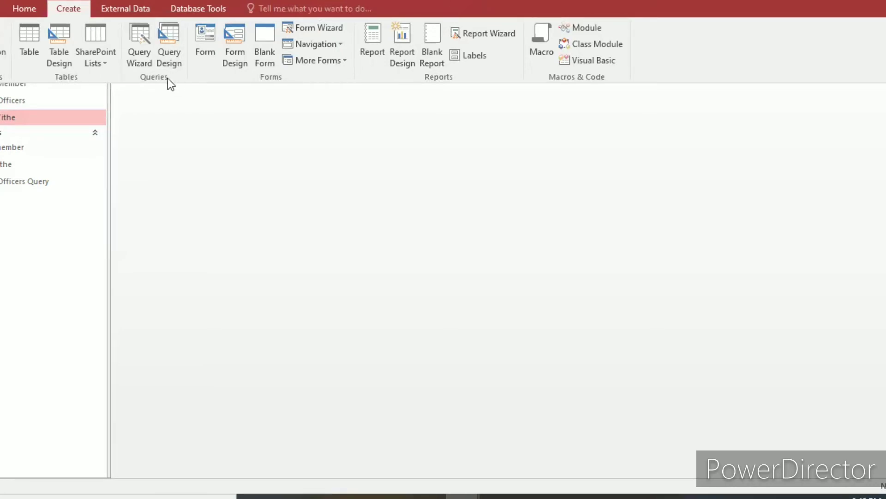
{"action": "left_click", "coordinate": [177, 54]}
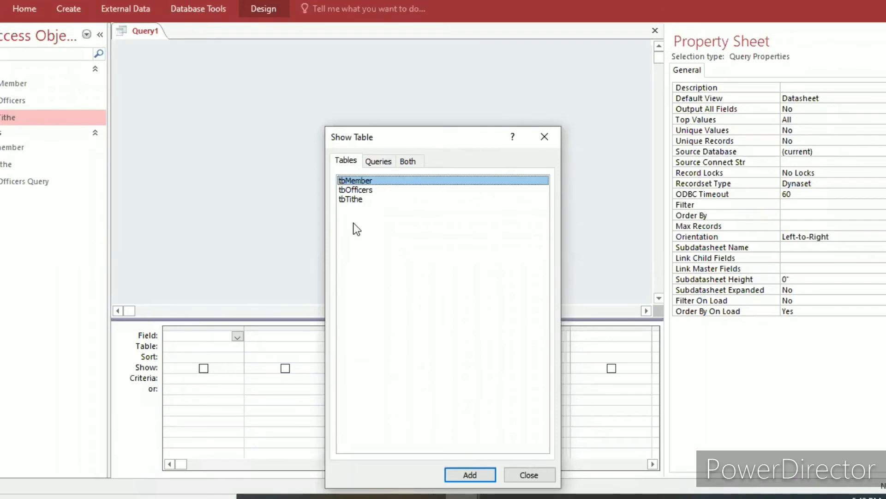
{"action": "double_click", "coordinate": [387, 181]}
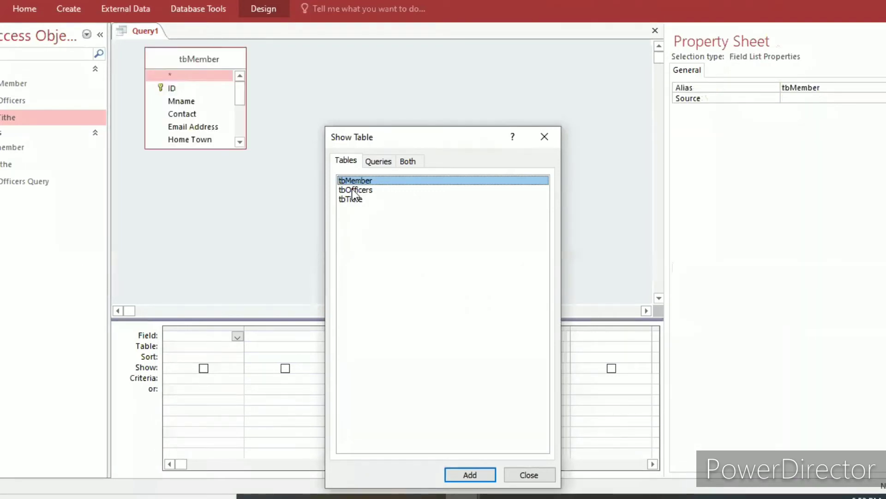
{"action": "double_click", "coordinate": [354, 189]}
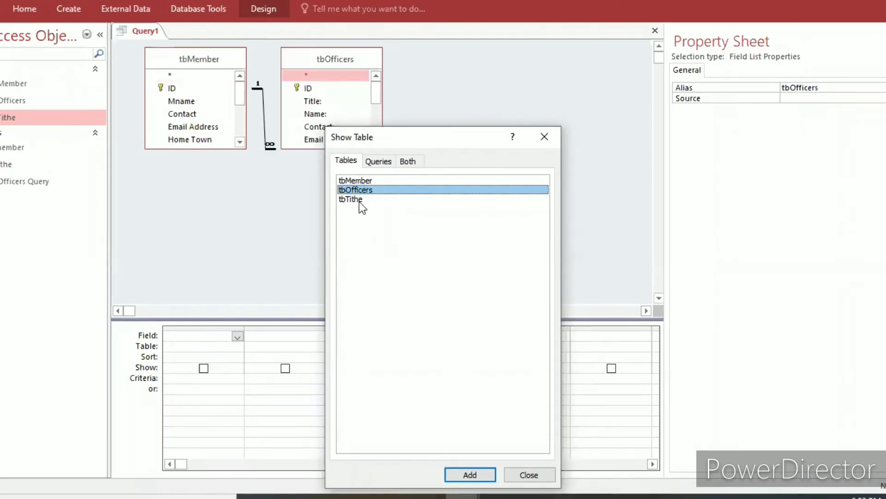
{"action": "double_click", "coordinate": [359, 202]}
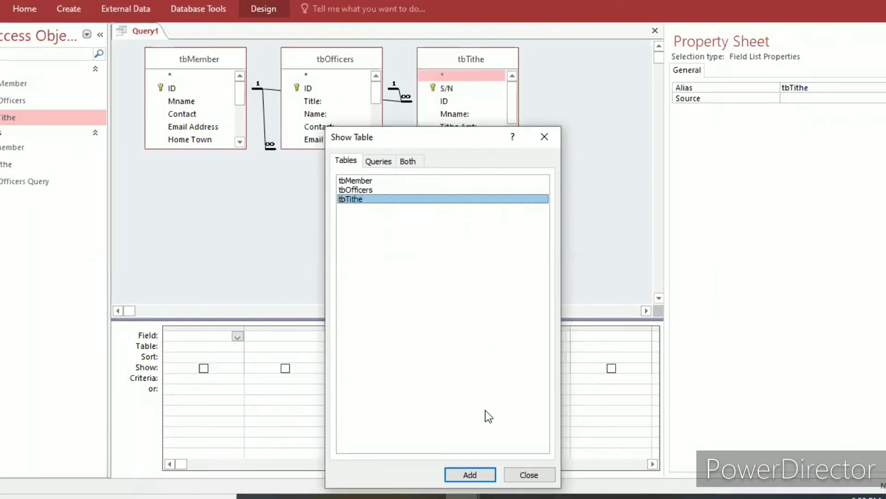
{"action": "left_click", "coordinate": [530, 475]}
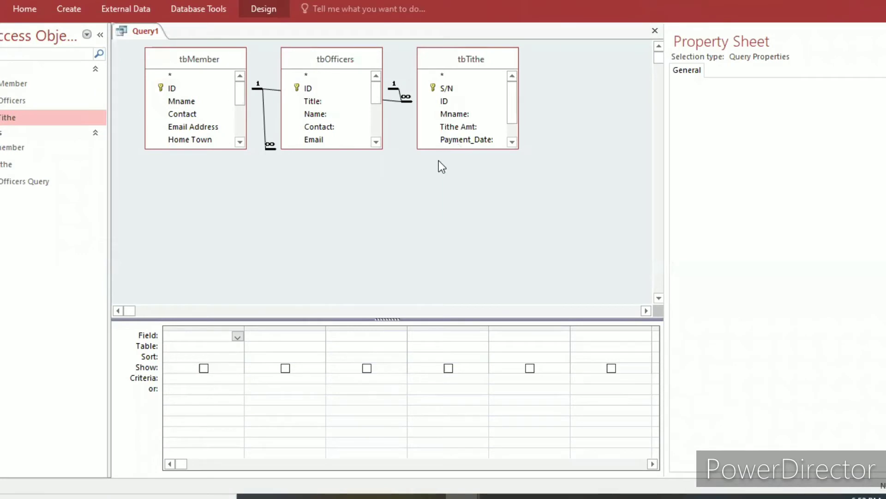
{"action": "left_click_drag", "start_coordinate": [439, 59], "coordinate": [457, 148]}
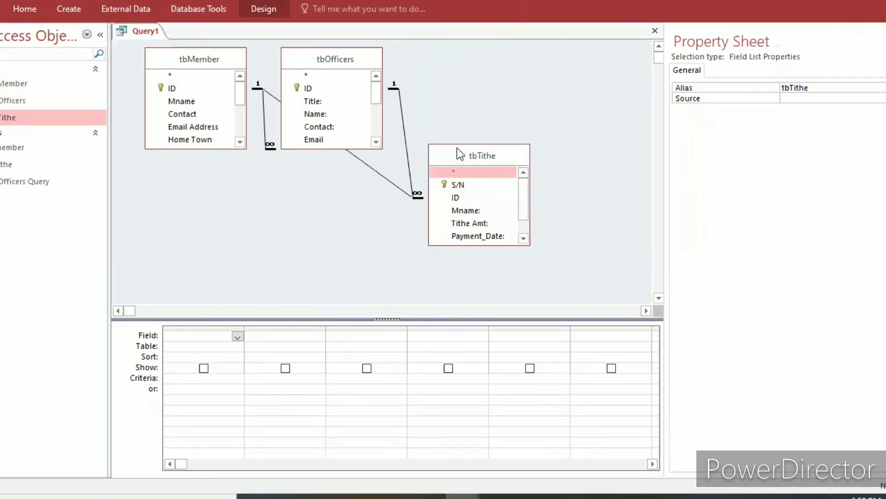
Add the ID, Mname and Contact fields of tbMember to the query grid.
{"action": "double_click", "coordinate": [191, 91]}
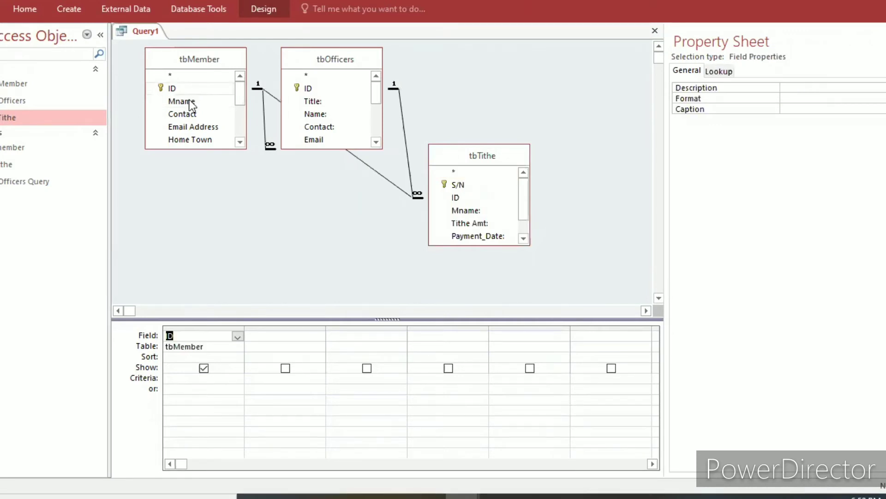
{"action": "left_click", "coordinate": [190, 101]}
{"action": "double_click", "coordinate": [189, 101]}
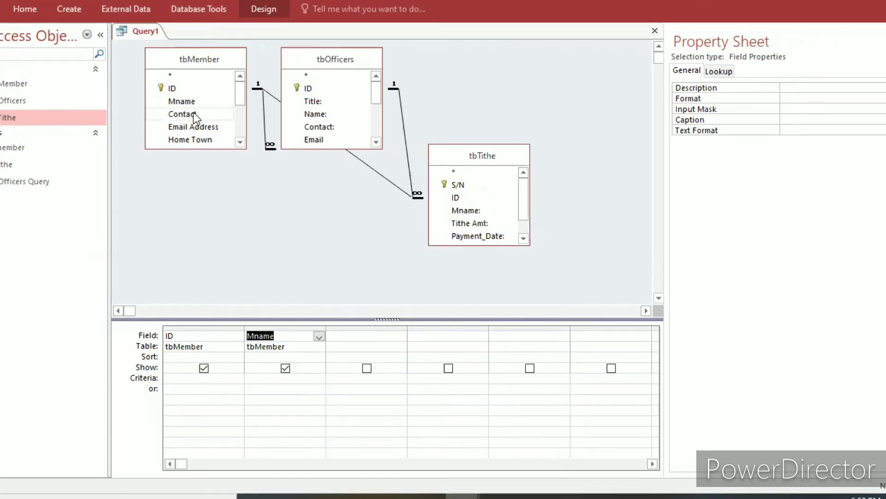
{"action": "left_click", "coordinate": [193, 113]}
{"action": "double_click", "coordinate": [193, 114]}
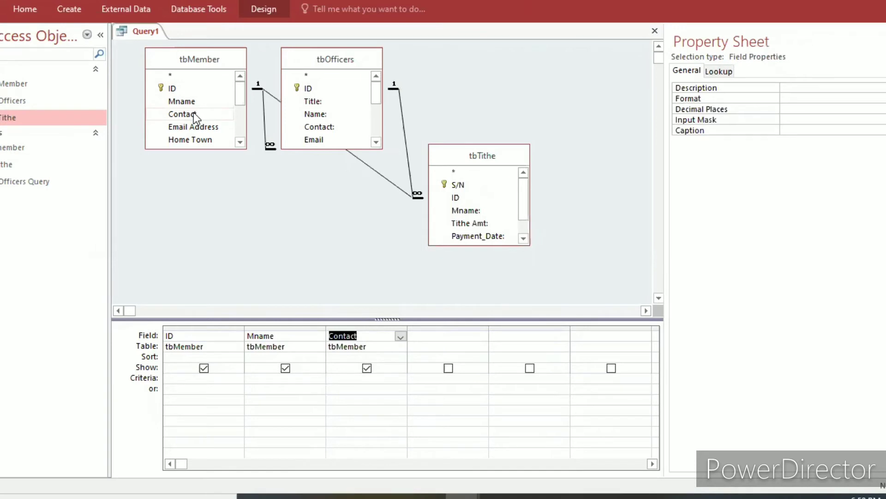
{"action": "left_click_drag", "start_coordinate": [243, 96], "coordinate": [240, 121]}
{"action": "left_click", "coordinate": [240, 110]}
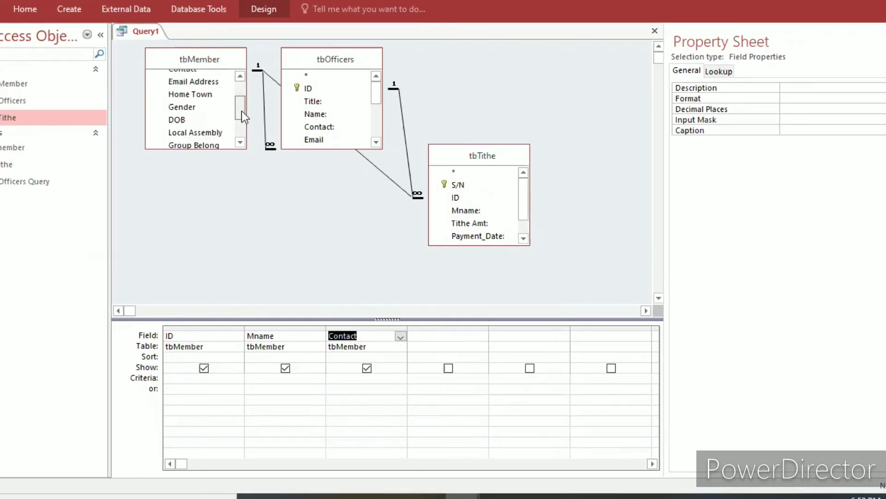
{"action": "left_click", "coordinate": [242, 96]}
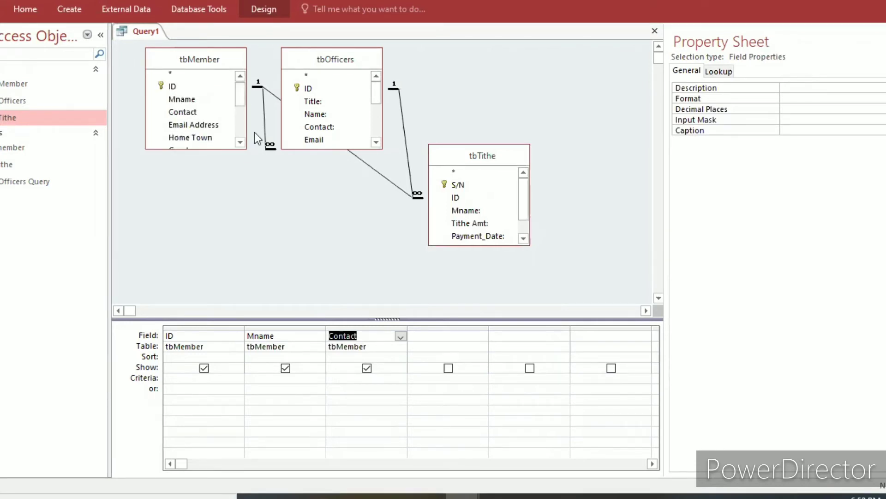
Add the Name: and Contact: fields of tbOfficers to the query grid.
{"action": "left_click", "coordinate": [317, 117]}
{"action": "left_click", "coordinate": [318, 116]}
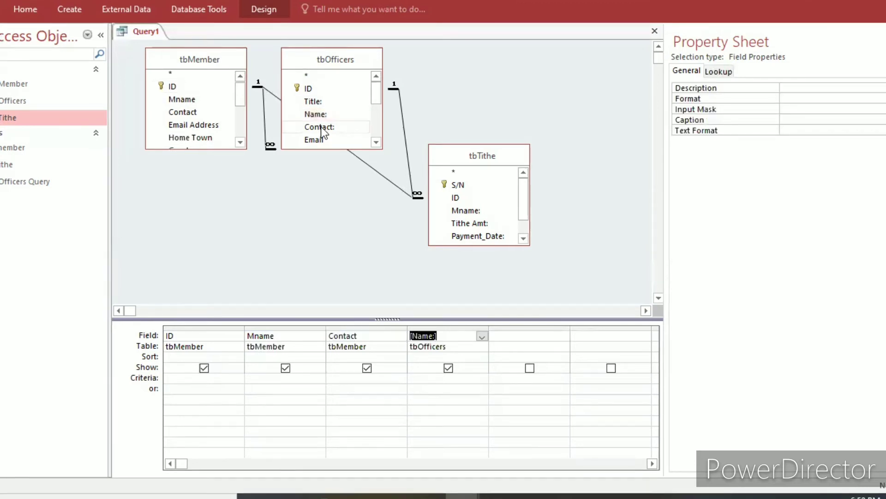
{"action": "left_click", "coordinate": [322, 127]}
{"action": "double_click", "coordinate": [322, 128]}
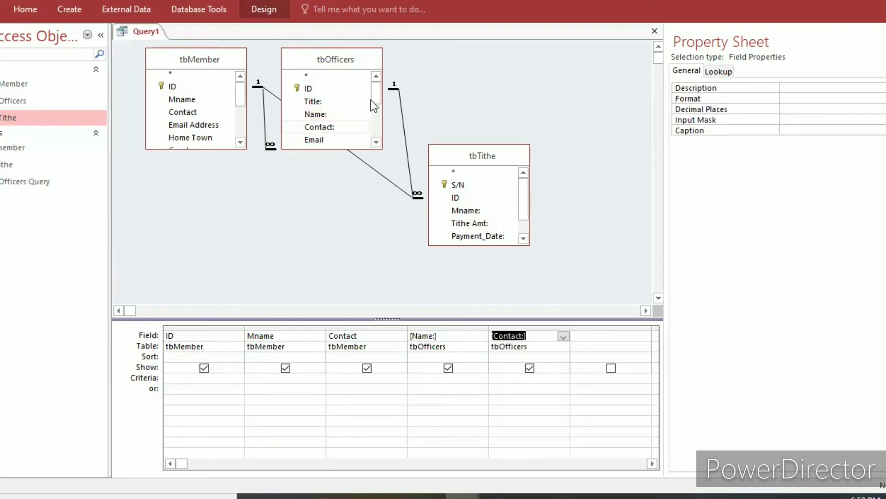
Add the Name: and Contact: fields of tbOfficers to the grid a second time, followed by its Email field.
{"action": "scroll", "coordinate": [377, 116], "scroll_direction": "down", "scroll_amount": 2}
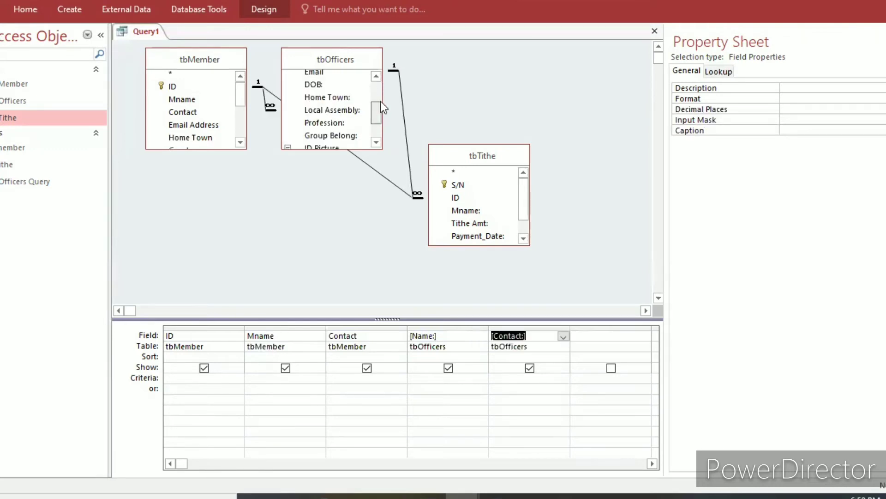
{"action": "scroll", "coordinate": [380, 102], "scroll_direction": "up", "scroll_amount": 1}
{"action": "scroll", "coordinate": [380, 103], "scroll_direction": "down", "scroll_amount": 1}
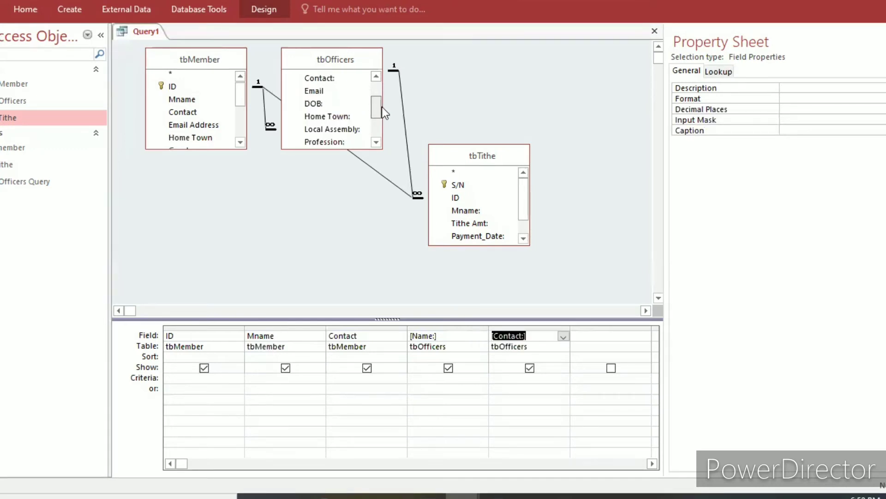
{"action": "scroll", "coordinate": [382, 113], "scroll_direction": "down", "scroll_amount": 2}
{"action": "scroll", "coordinate": [383, 117], "scroll_direction": "up", "scroll_amount": 1}
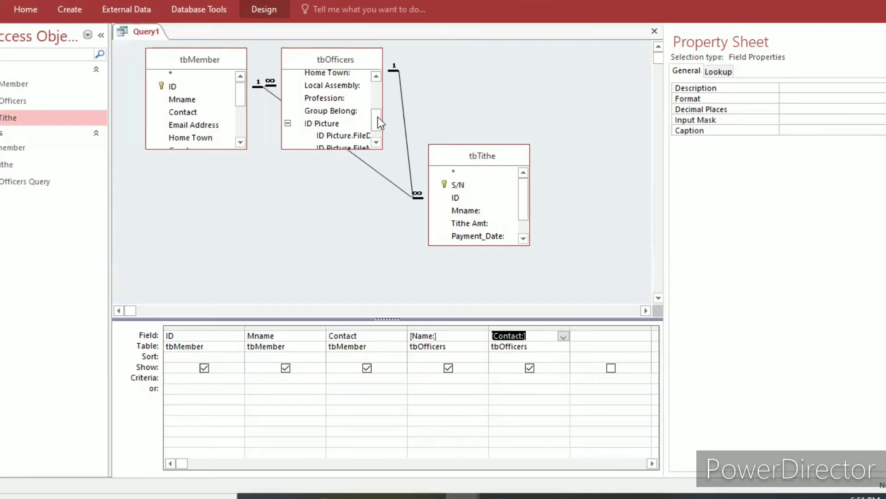
{"action": "scroll", "coordinate": [378, 115], "scroll_direction": "up", "scroll_amount": 1}
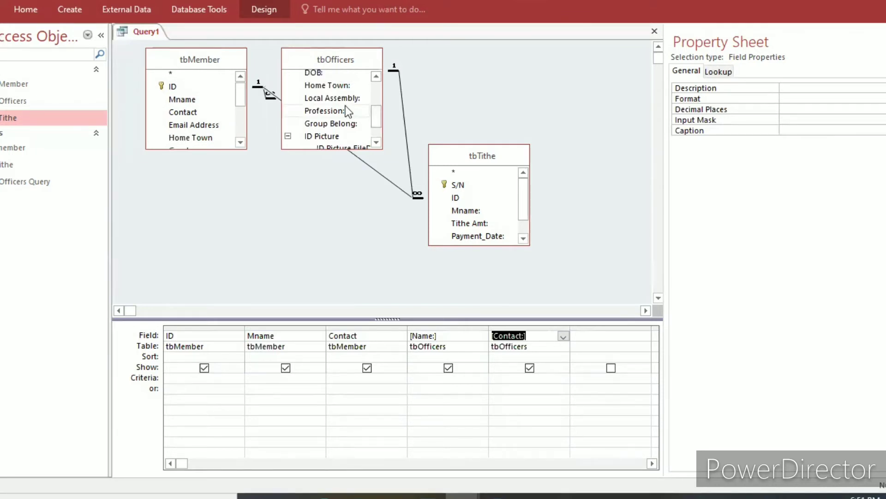
{"action": "left_click_drag", "start_coordinate": [378, 114], "coordinate": [374, 88]}
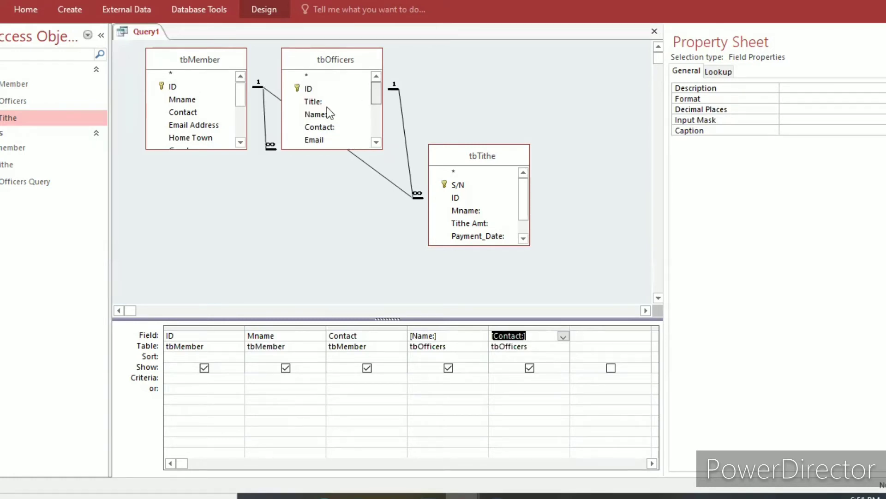
{"action": "left_click", "coordinate": [375, 97]}
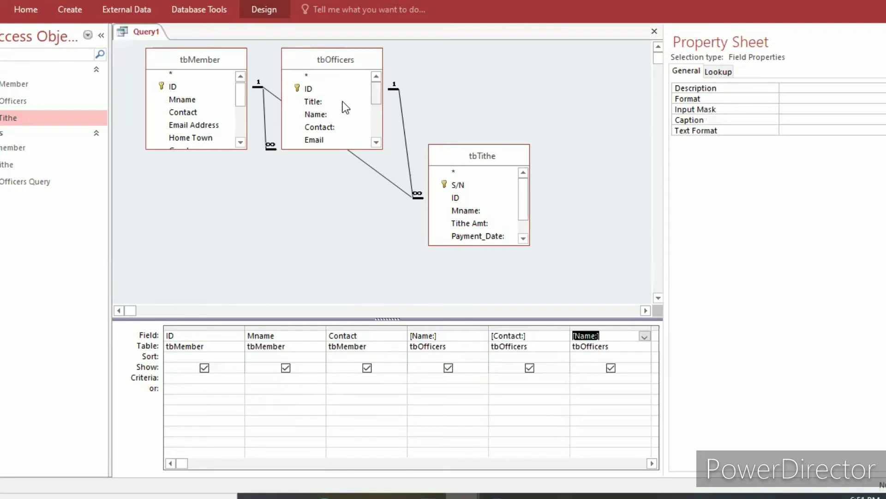
{"action": "scroll", "coordinate": [337, 104], "scroll_direction": "down", "scroll_amount": 1}
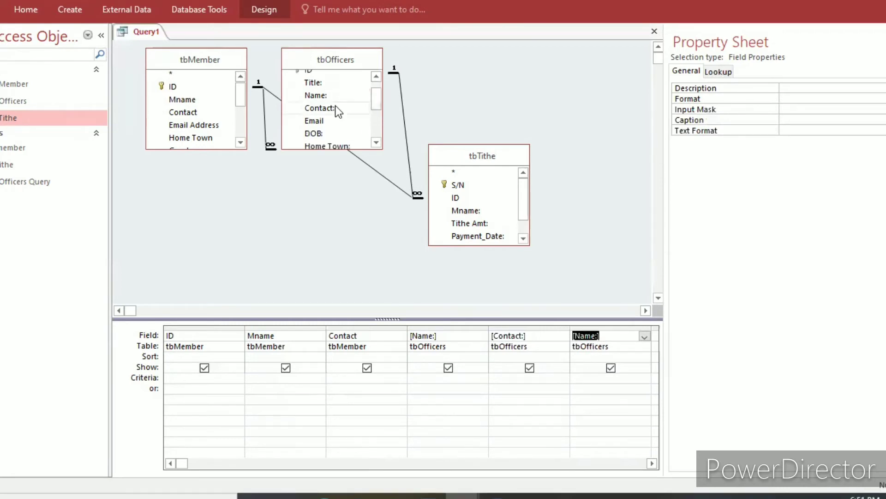
{"action": "double_click", "coordinate": [335, 105]}
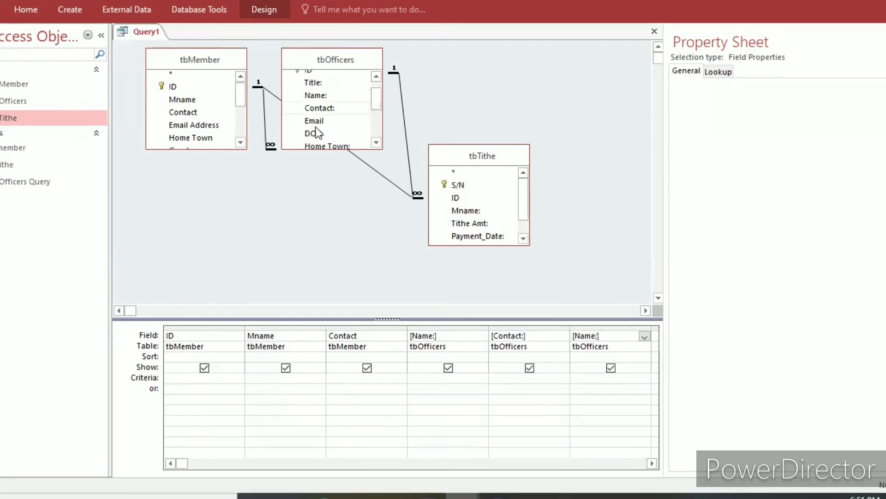
{"action": "double_click", "coordinate": [341, 120]}
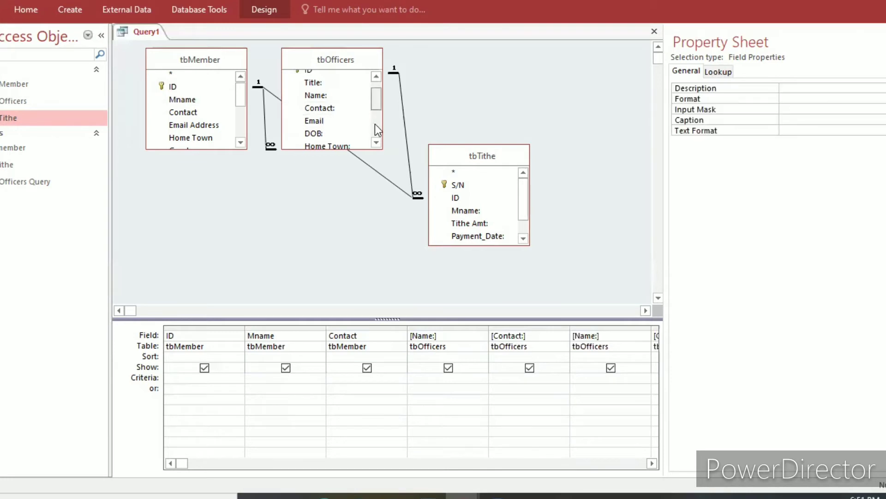
Add the Mname:, Tithe Amt:, Payment_Date: and Month: fields of tbTithe to the query grid.
{"action": "scroll", "coordinate": [374, 123], "scroll_direction": "down", "scroll_amount": 2}
{"action": "scroll", "coordinate": [379, 137], "scroll_direction": "down", "scroll_amount": 1}
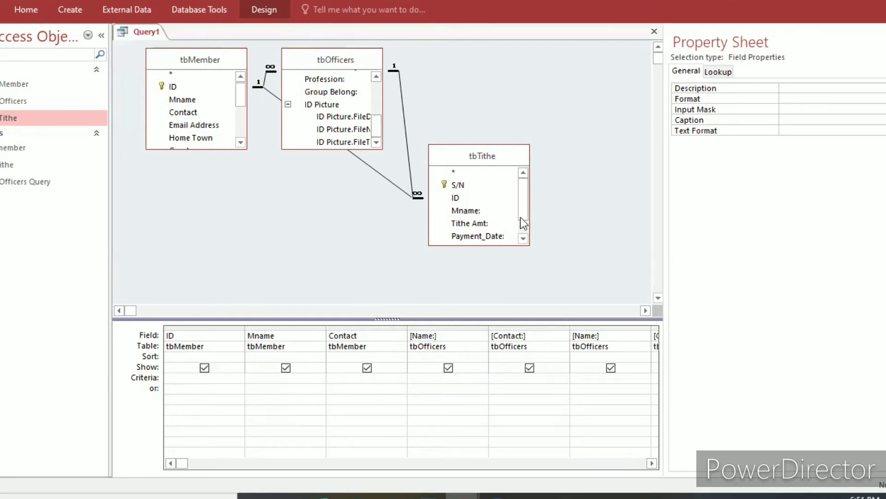
{"action": "left_click", "coordinate": [495, 210]}
{"action": "double_click", "coordinate": [486, 210]}
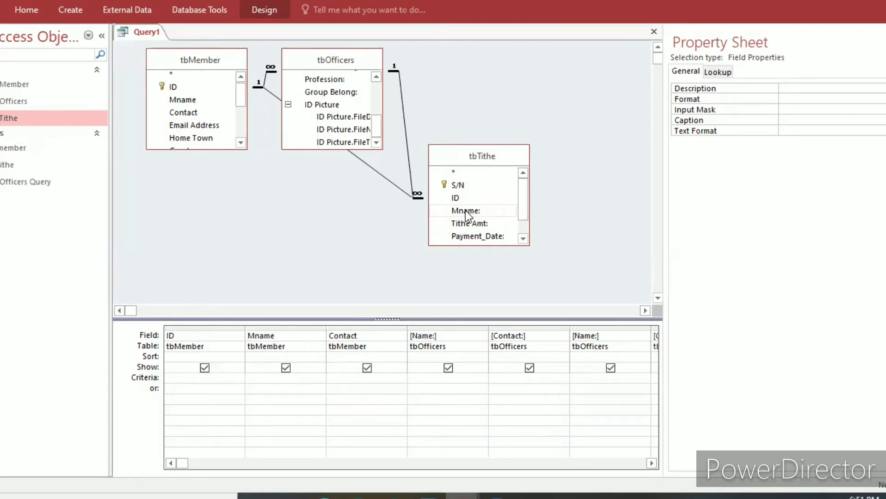
{"action": "left_click", "coordinate": [523, 238]}
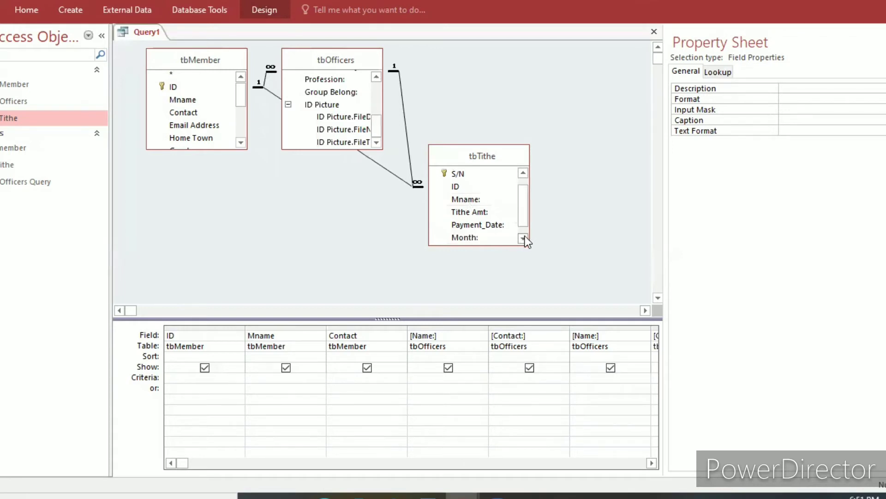
{"action": "double_click", "coordinate": [483, 212]}
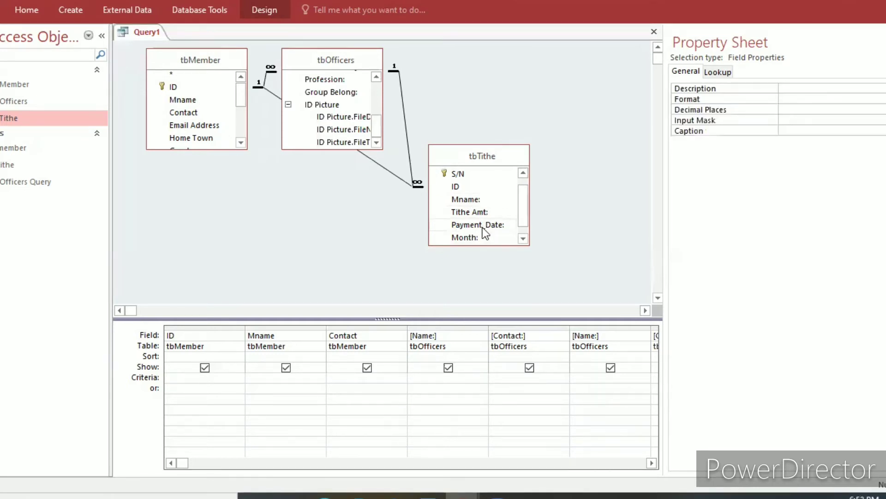
{"action": "left_click", "coordinate": [483, 228]}
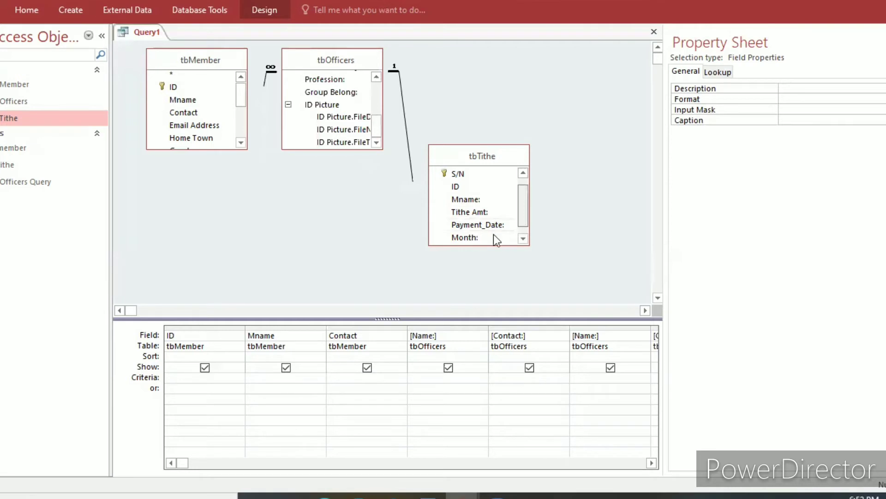
{"action": "scroll", "coordinate": [495, 239], "scroll_direction": "down", "scroll_amount": 1}
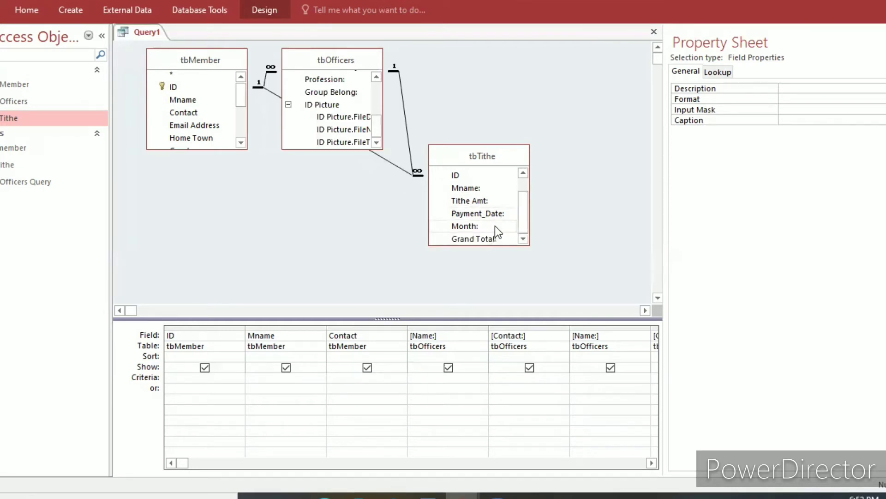
{"action": "left_click", "coordinate": [495, 226]}
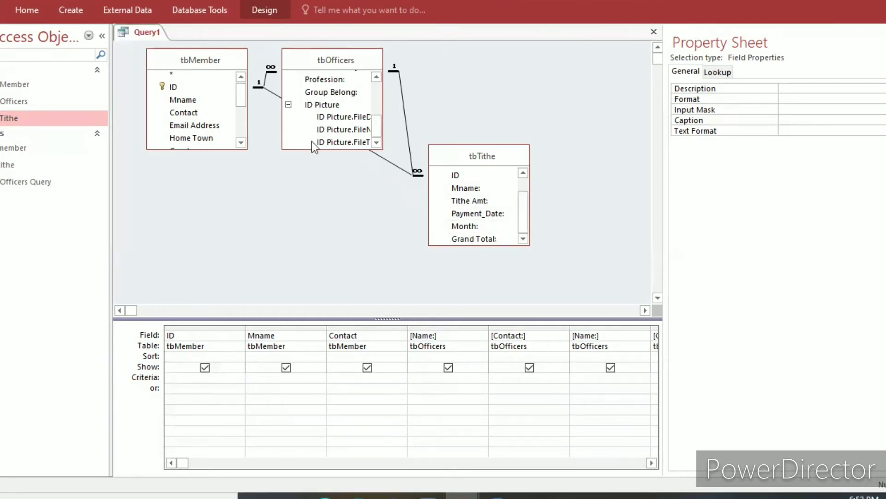
Save the combined query under the name QuerySales.
{"action": "key", "text": "ctrl+s"}
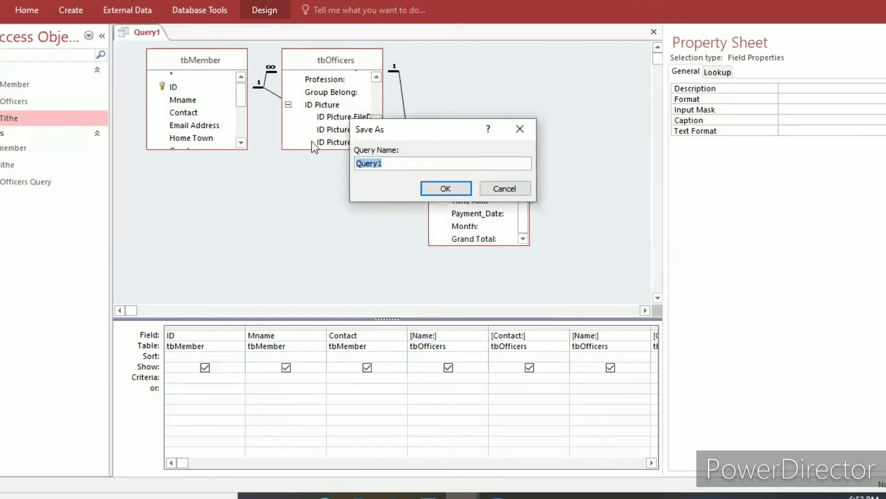
{"action": "key", "text": "Caps_Lock"}
{"action": "type", "text": "Q"}
{"action": "key", "text": "Caps_Lock"}
{"action": "type", "text": "uery"}
{"action": "key", "text": "Caps_Lock"}
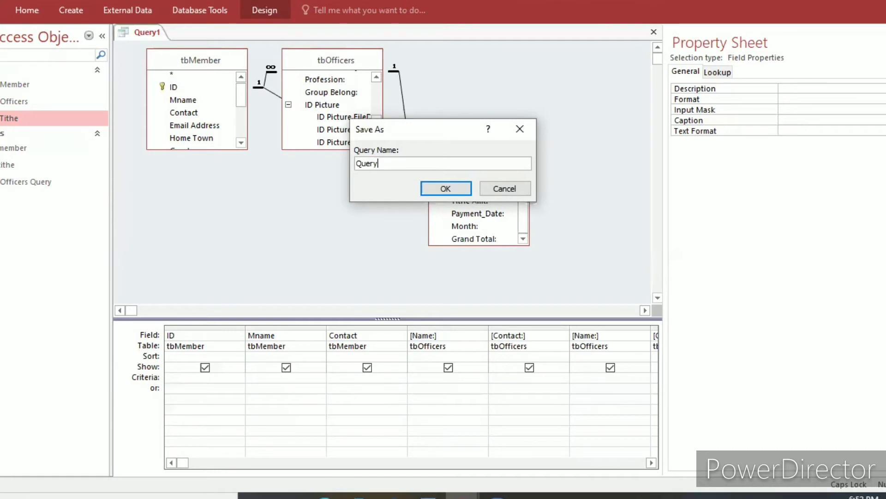
{"action": "type", "text": "S"}
{"action": "key", "text": "Caps_Lock"}
{"action": "type", "text": "ales"}
{"action": "left_click", "coordinate": [453, 188]}
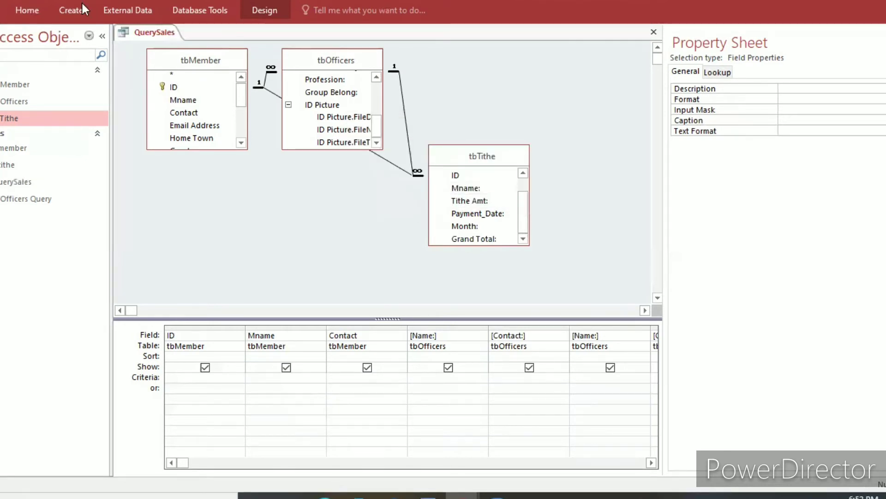
{"action": "left_click", "coordinate": [117, 7]}
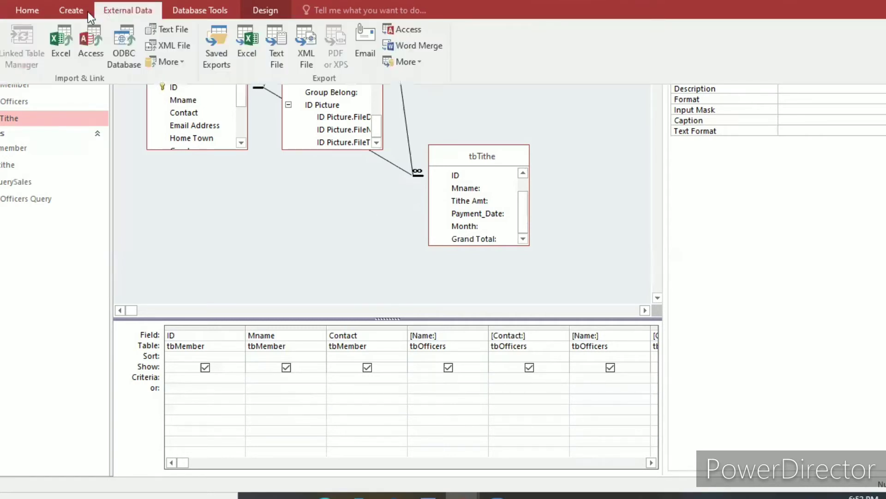
{"action": "left_click", "coordinate": [72, 10]}
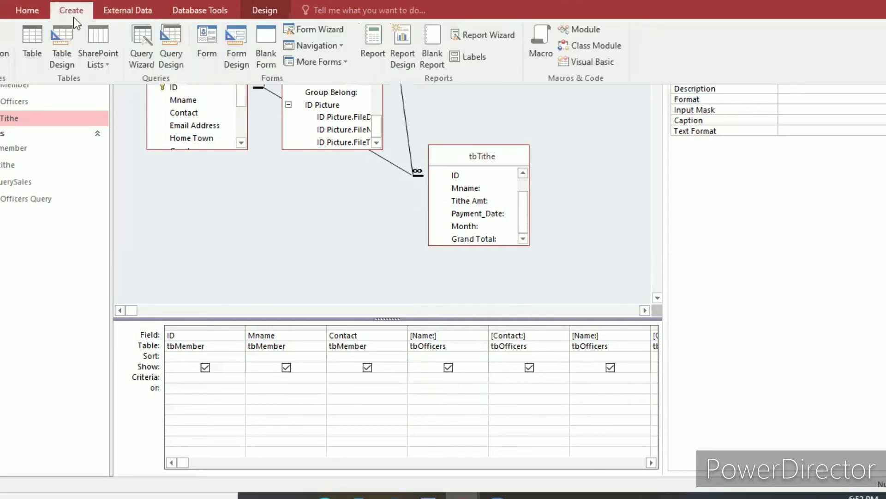
{"action": "left_click", "coordinate": [29, 10]}
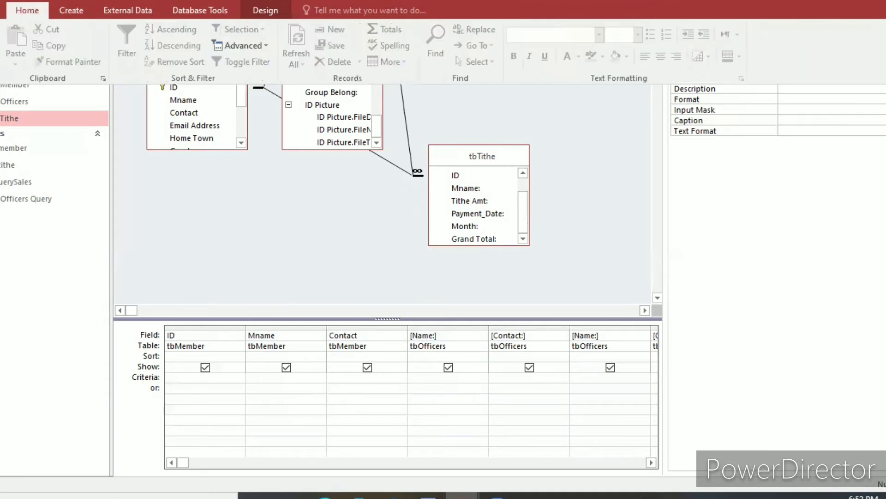
{"action": "left_click", "coordinate": [1, 10]}
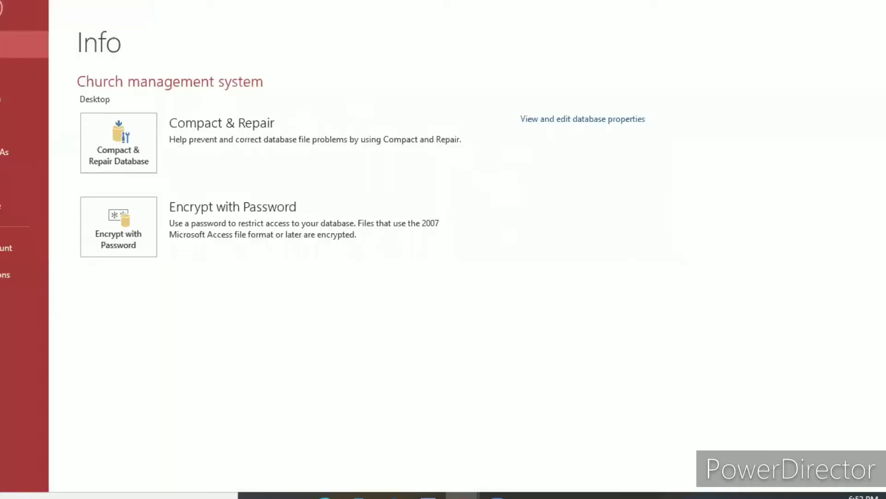
{"action": "key", "text": "Escape"}
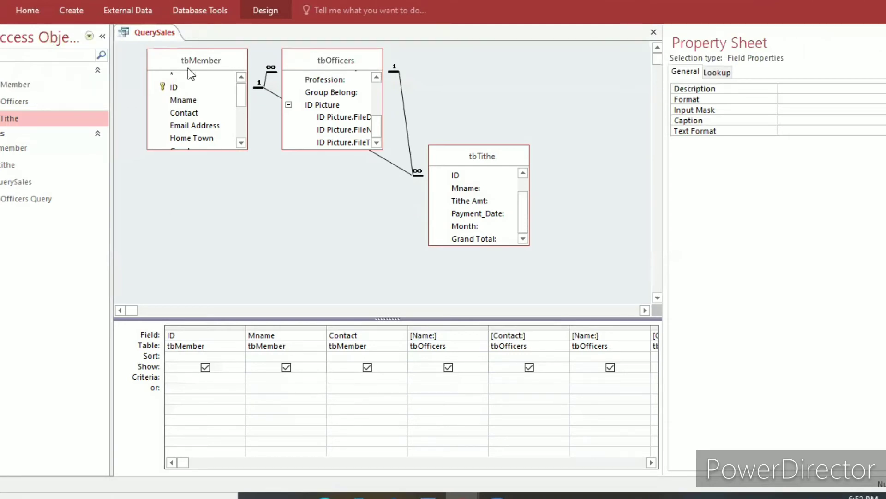
Close the design view of the QuerySales query.
{"action": "left_click", "coordinate": [372, 354]}
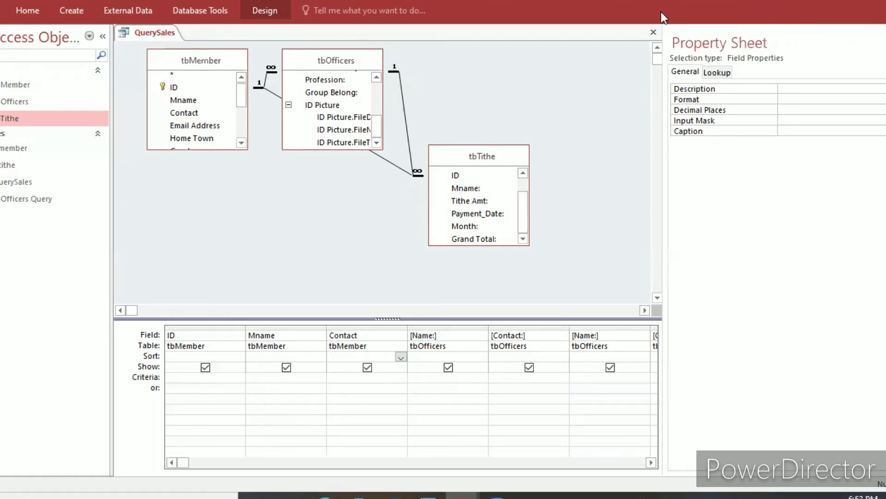
{"action": "left_click", "coordinate": [653, 33]}
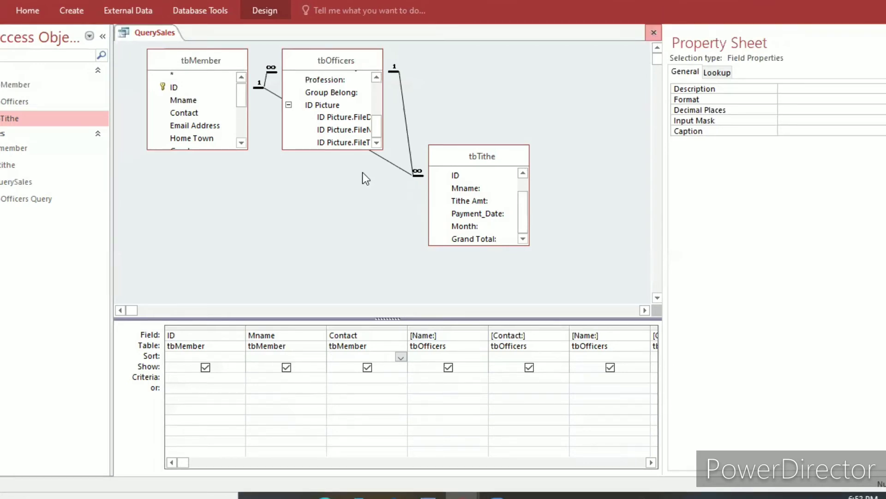
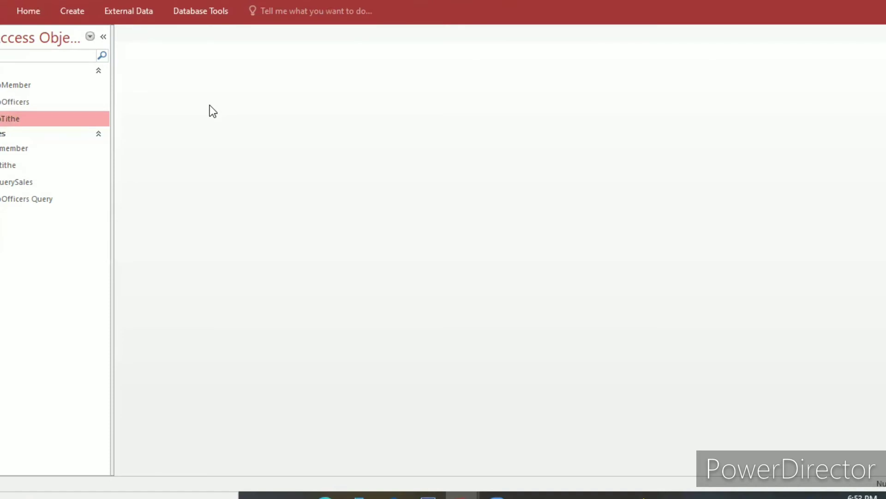
Start a Report Wizard report with all tbTithe fields, grouped by ID, in a stepped portrait layout.
{"action": "left_click", "coordinate": [70, 11]}
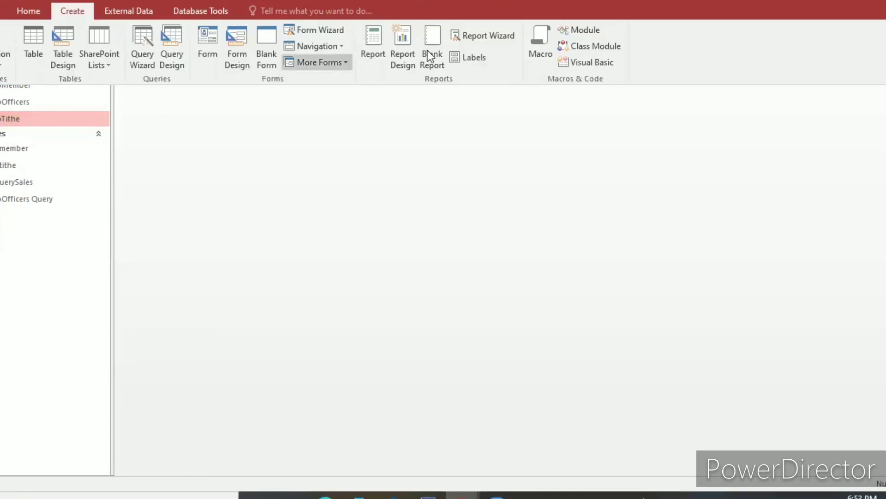
{"action": "left_click", "coordinate": [467, 35]}
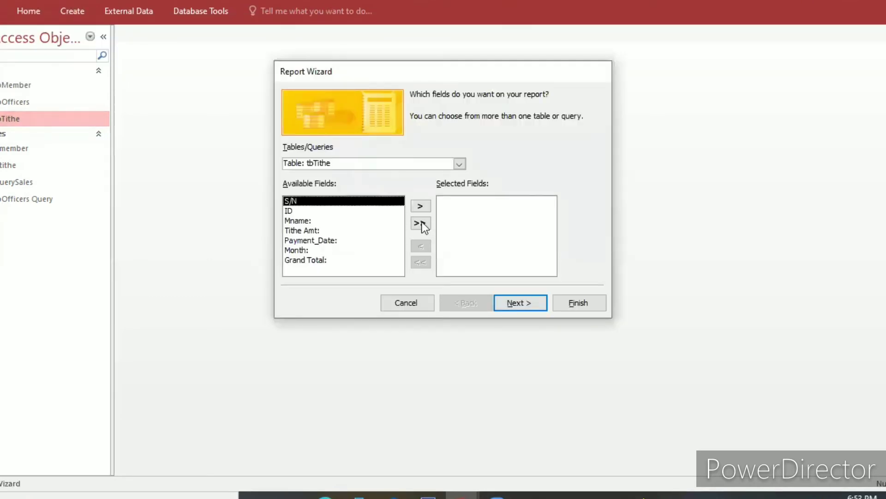
{"action": "left_click", "coordinate": [421, 223]}
{"action": "left_click", "coordinate": [517, 307]}
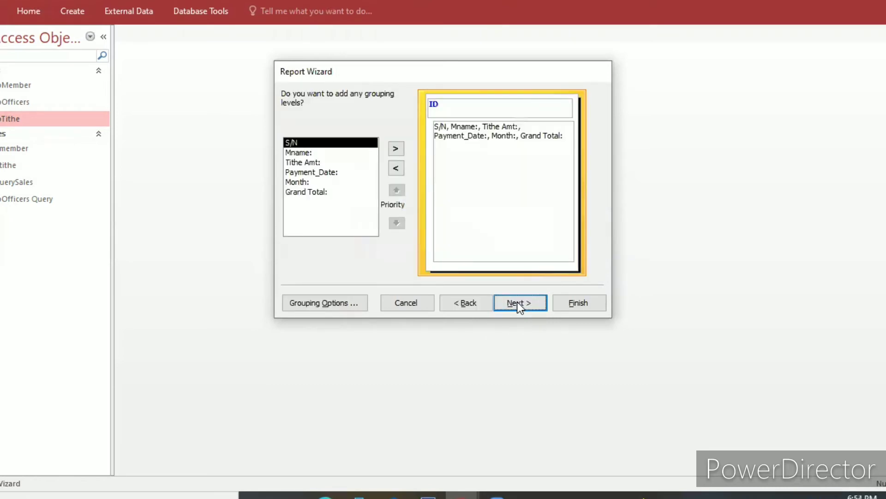
{"action": "left_click", "coordinate": [517, 301]}
{"action": "left_click", "coordinate": [517, 301]}
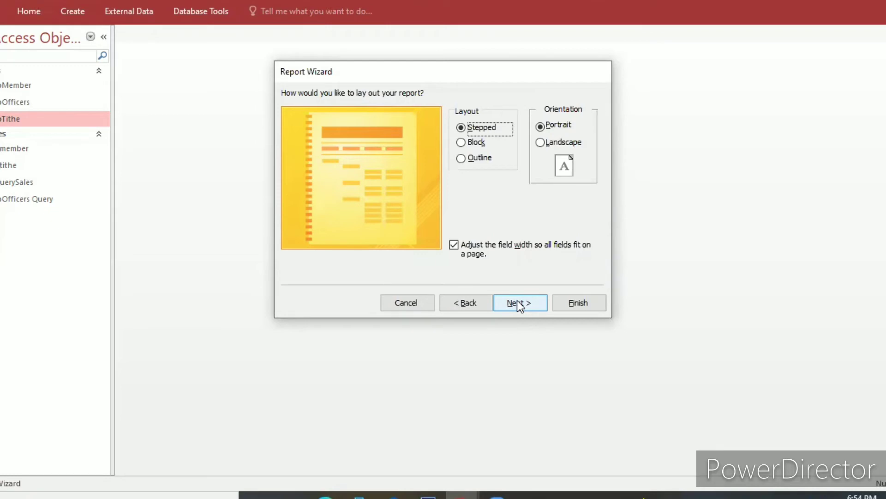
{"action": "left_click", "coordinate": [519, 305]}
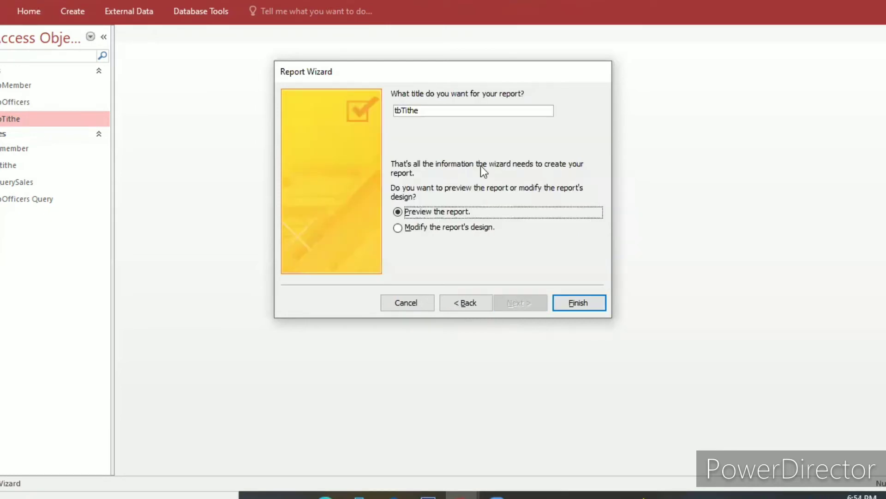
Title the report tbTitheReport and finish it with a preview.
{"action": "left_click", "coordinate": [424, 113]}
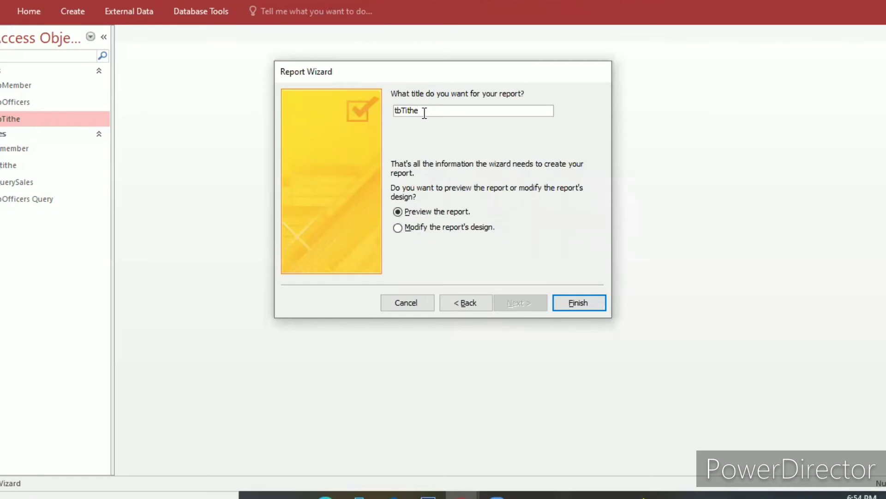
{"action": "type", "text": "Rpt"}
{"action": "type", "text": "pot"}
{"action": "type", "text": "t"}
{"action": "left_click", "coordinate": [569, 303]}
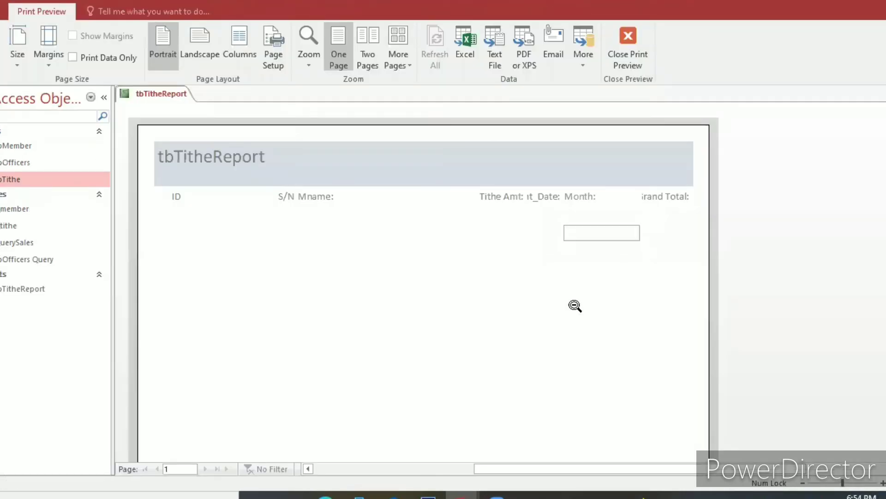
Show the report in Design View and narrow the ID label and ID text box to end just before the 1 mark on the ruler.
{"action": "right_click", "coordinate": [570, 300]}
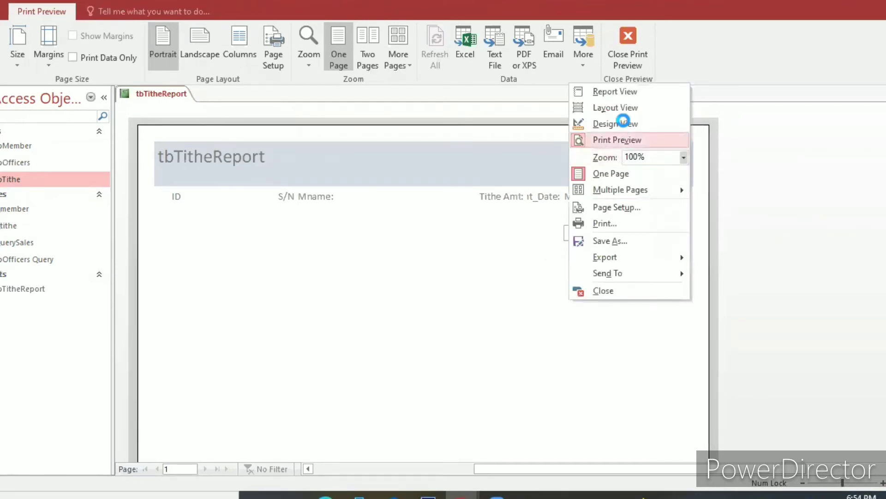
{"action": "left_click", "coordinate": [624, 121]}
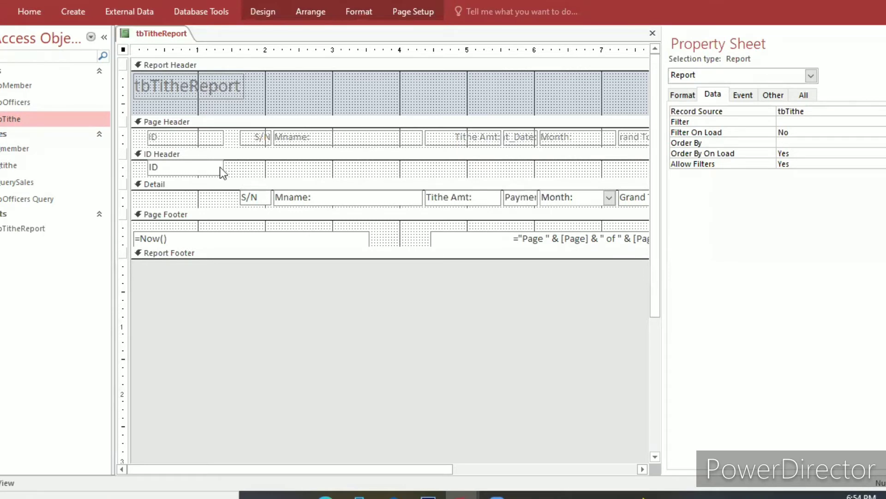
{"action": "left_click", "coordinate": [221, 138]}
{"action": "left_click_drag", "start_coordinate": [221, 138], "coordinate": [189, 137]}
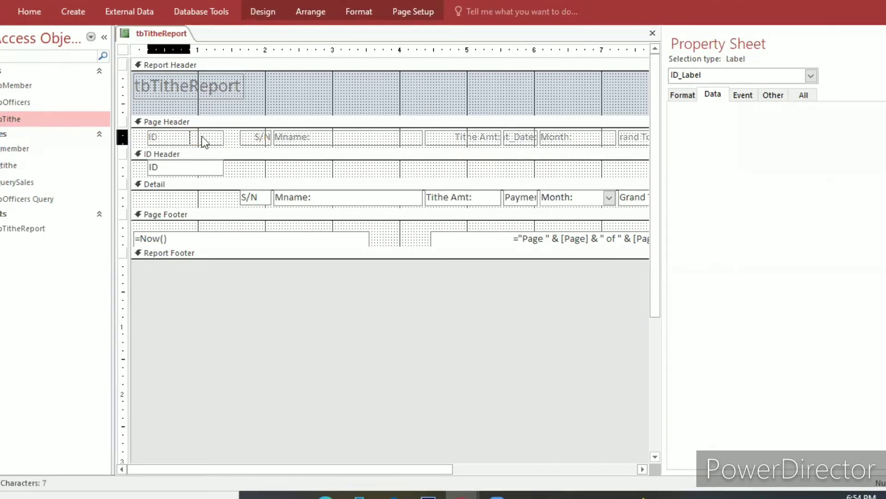
{"action": "left_click", "coordinate": [259, 137]}
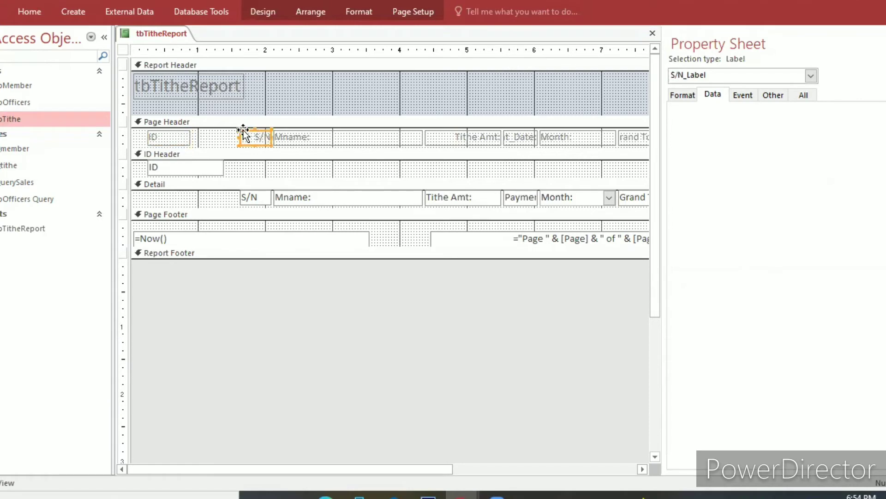
{"action": "left_click", "coordinate": [214, 167]}
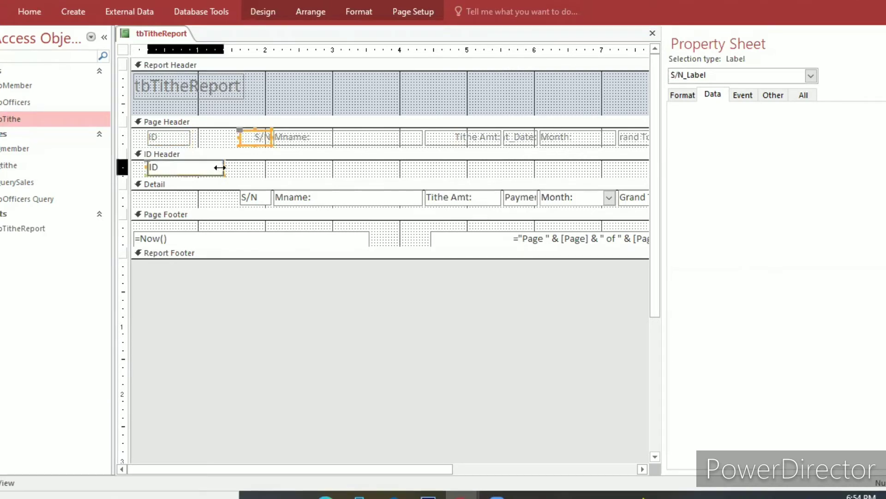
{"action": "left_click_drag", "start_coordinate": [220, 167], "coordinate": [189, 168]}
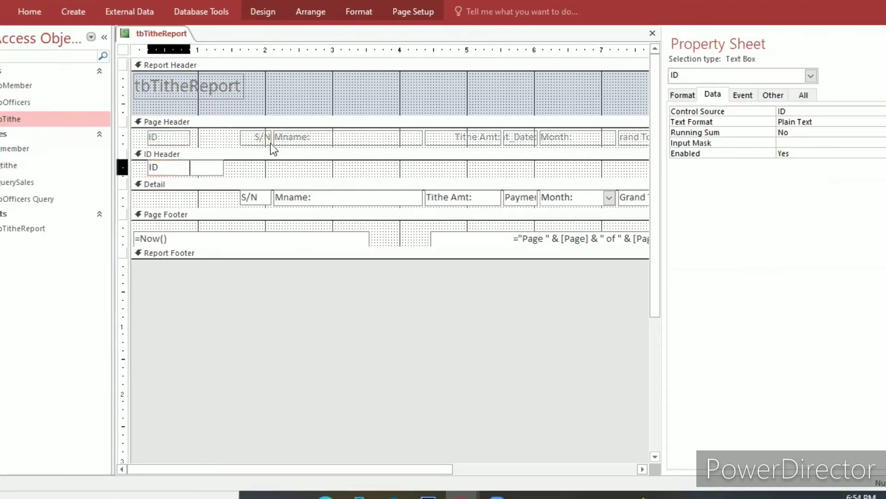
Shift the S/N and Mname: labels and text boxes left towards ID and slightly shorten both Mname: controls.
{"action": "left_click_drag", "start_coordinate": [259, 140], "coordinate": [216, 137]}
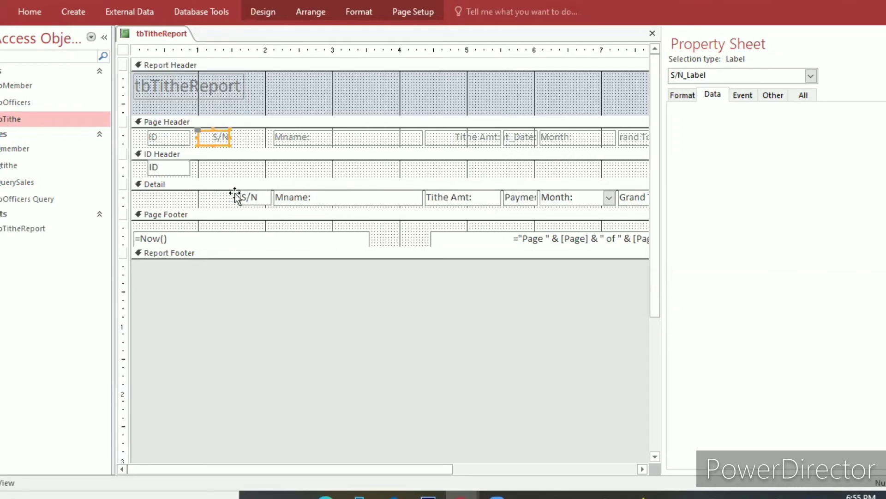
{"action": "left_click_drag", "start_coordinate": [238, 196], "coordinate": [212, 195]}
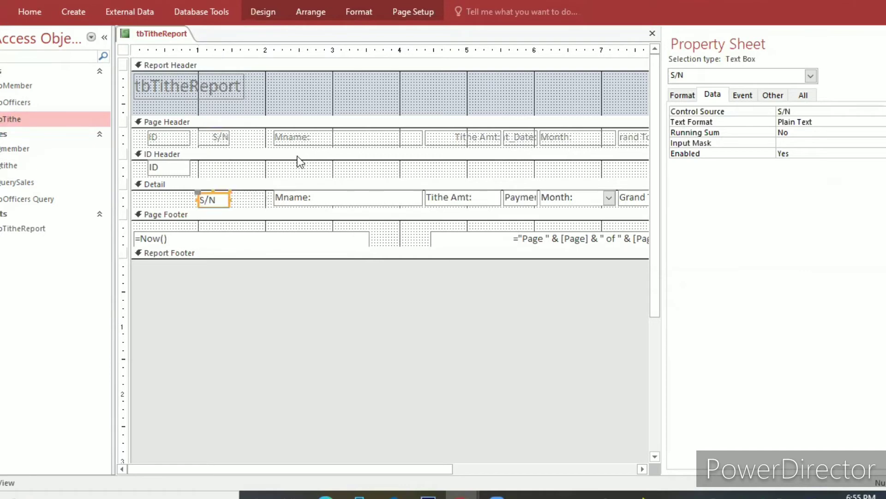
{"action": "left_click", "coordinate": [257, 138]}
{"action": "left_click_drag", "start_coordinate": [257, 138], "coordinate": [258, 136]}
{"action": "left_click_drag", "start_coordinate": [279, 198], "coordinate": [240, 198]}
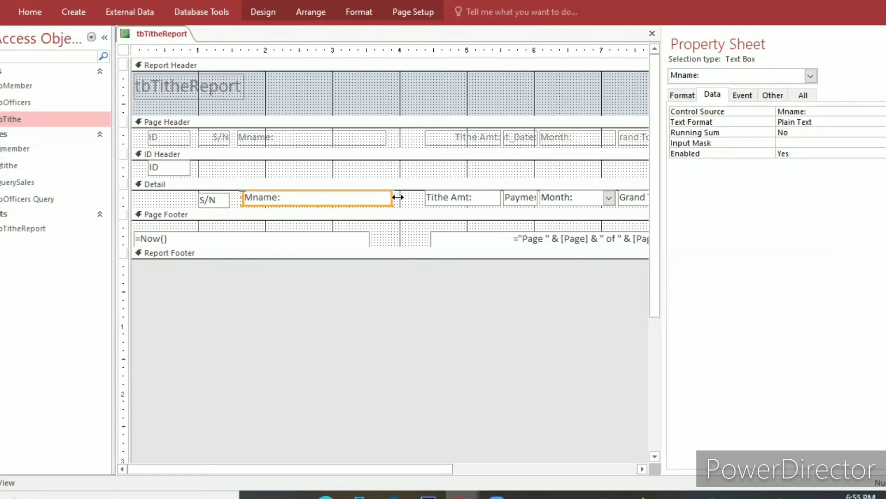
{"action": "mouse_move", "coordinate": [396, 197]}
{"action": "left_mouse_down"}
{"action": "mouse_move", "coordinate": [377, 198]}
{"action": "mouse_move", "coordinate": [387, 197]}
{"action": "left_mouse_up"}
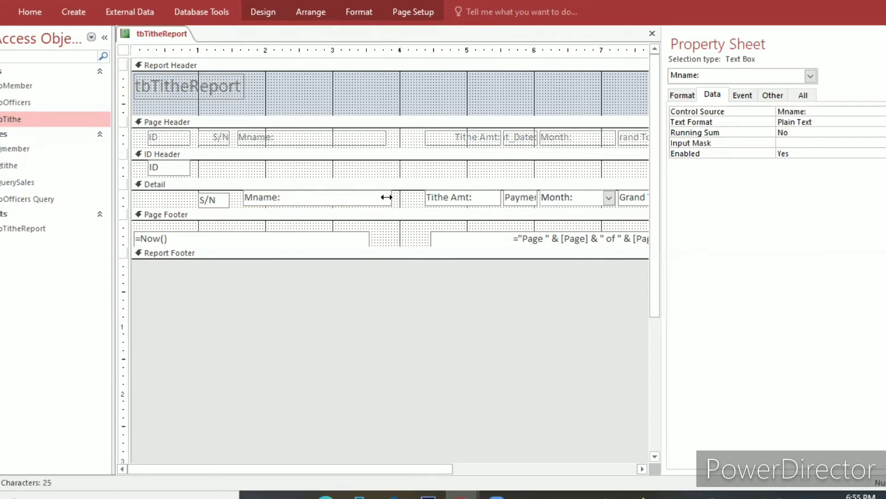
{"action": "left_click", "coordinate": [371, 139]}
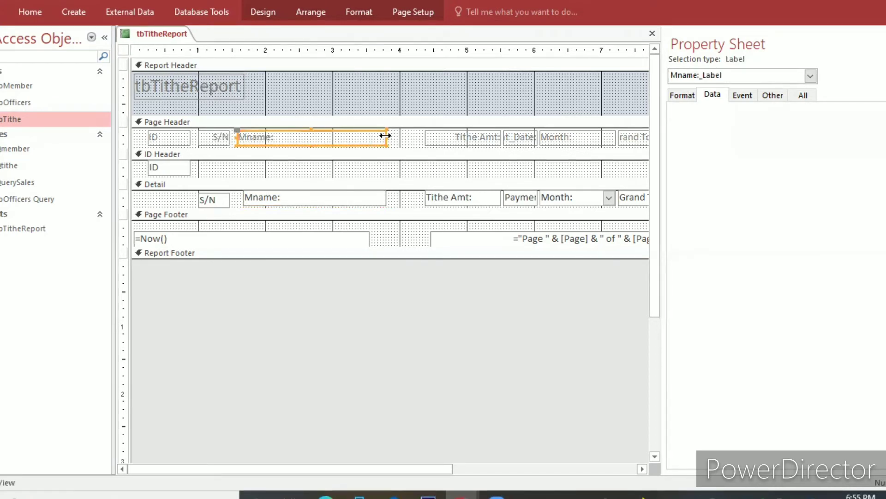
{"action": "left_click_drag", "start_coordinate": [381, 135], "coordinate": [382, 136]}
Move the Tithe Amt: label and text box left beside Mname:, and widen the Tithe Amt: and Payment_Date: labels in the Page Header.
{"action": "left_click_drag", "start_coordinate": [458, 137], "coordinate": [410, 138]}
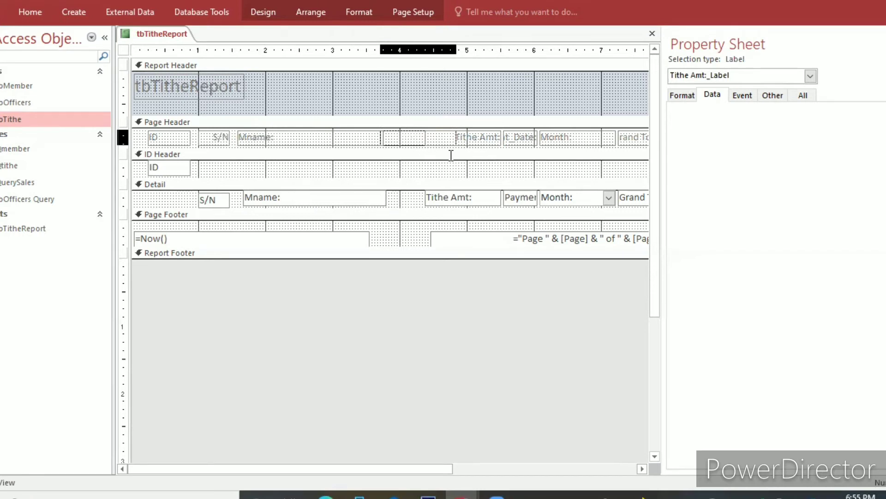
{"action": "left_click", "coordinate": [419, 199]}
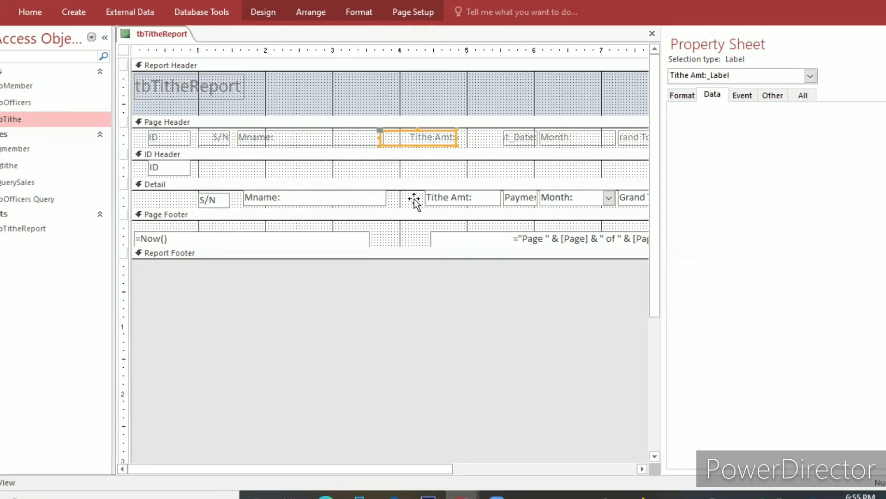
{"action": "left_click_drag", "start_coordinate": [471, 171], "coordinate": [474, 139]}
{"action": "left_click", "coordinate": [504, 138], "text": "shift"}
{"action": "left_click", "coordinate": [455, 138]}
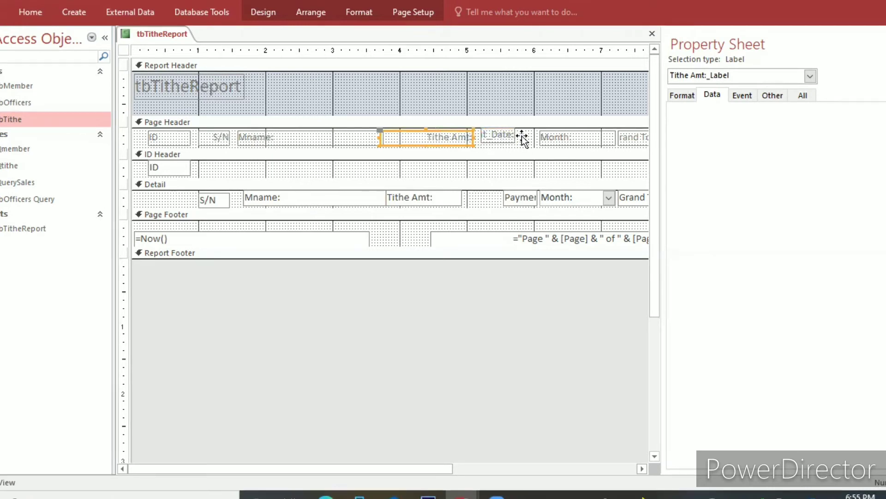
{"action": "left_click_drag", "start_coordinate": [505, 134], "coordinate": [553, 137]}
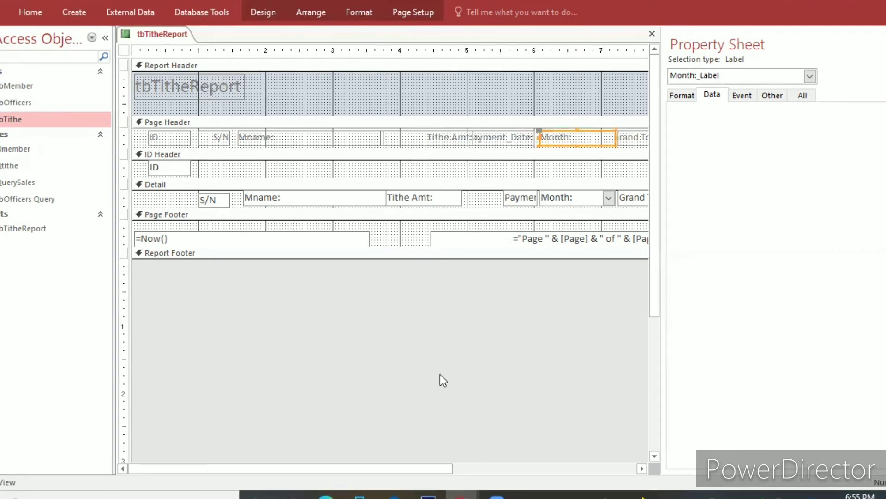
{"action": "left_click_drag", "start_coordinate": [440, 463], "coordinate": [496, 464]}
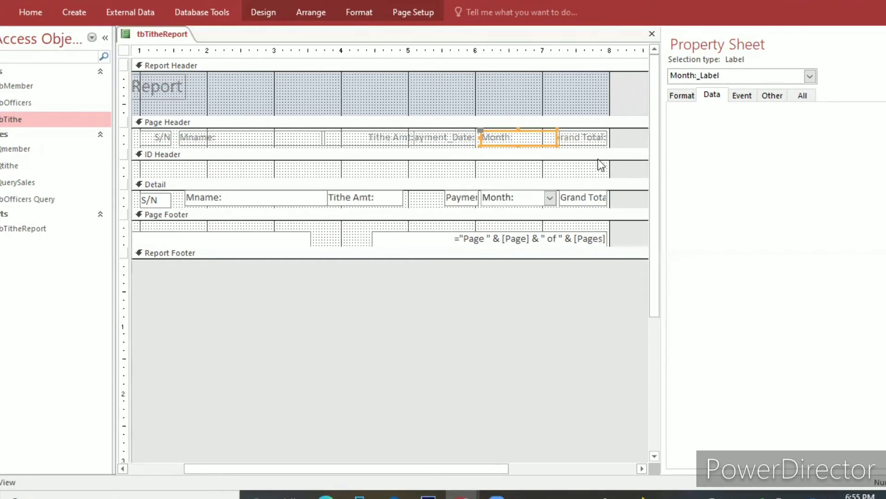
{"action": "left_click", "coordinate": [587, 138]}
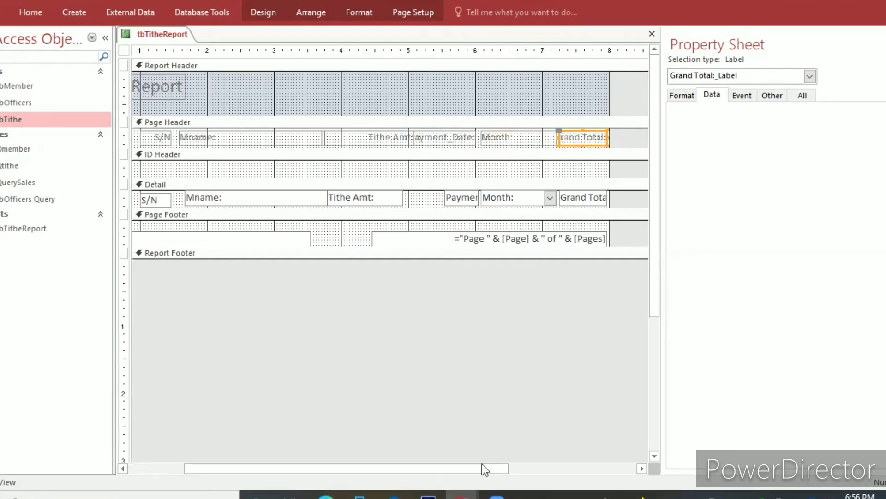
{"action": "left_click_drag", "start_coordinate": [482, 464], "coordinate": [331, 451]}
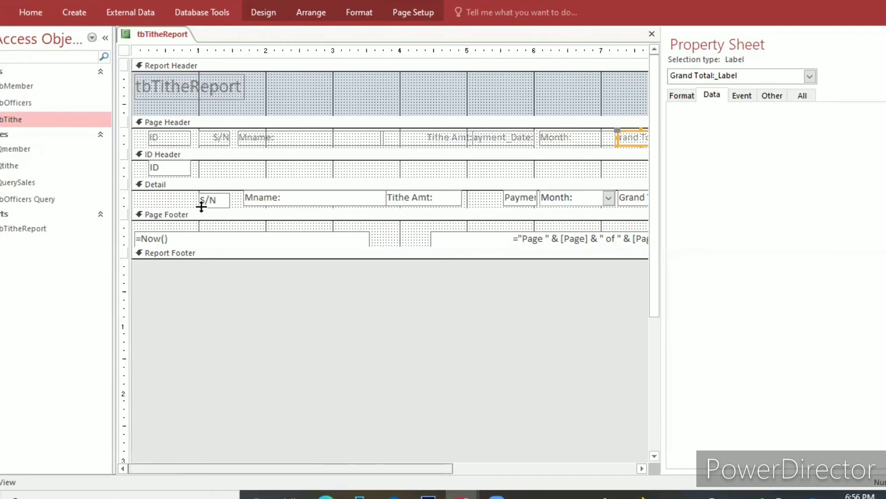
Move the S/N text box to the start of the Detail section and align the Mname: text box under its Page Header label.
{"action": "left_click", "coordinate": [157, 204]}
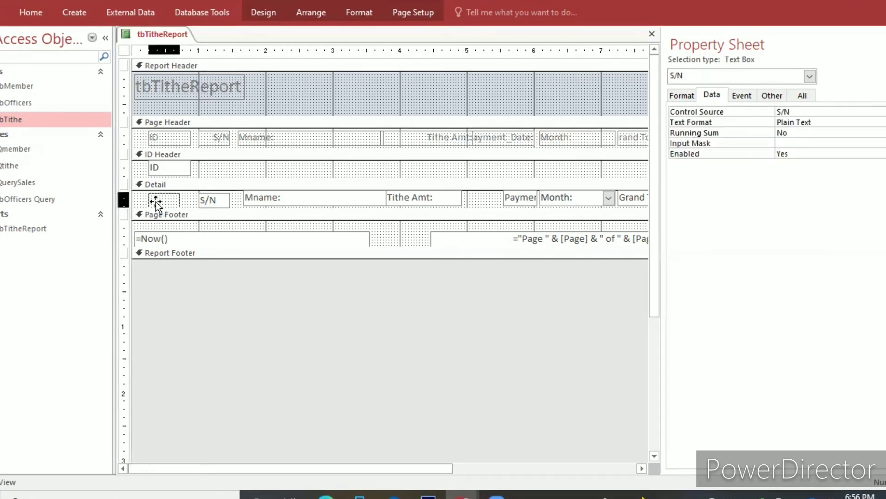
{"action": "left_click_drag", "start_coordinate": [156, 204], "coordinate": [152, 202]}
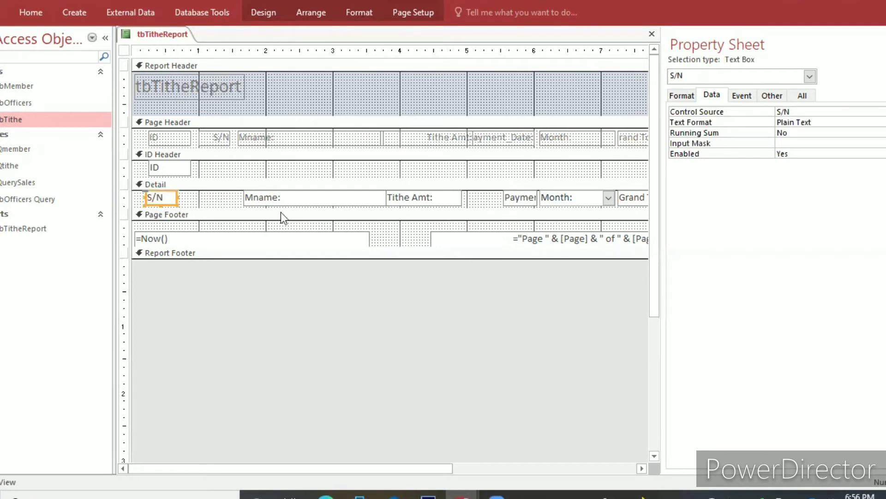
{"action": "left_click", "coordinate": [225, 187]}
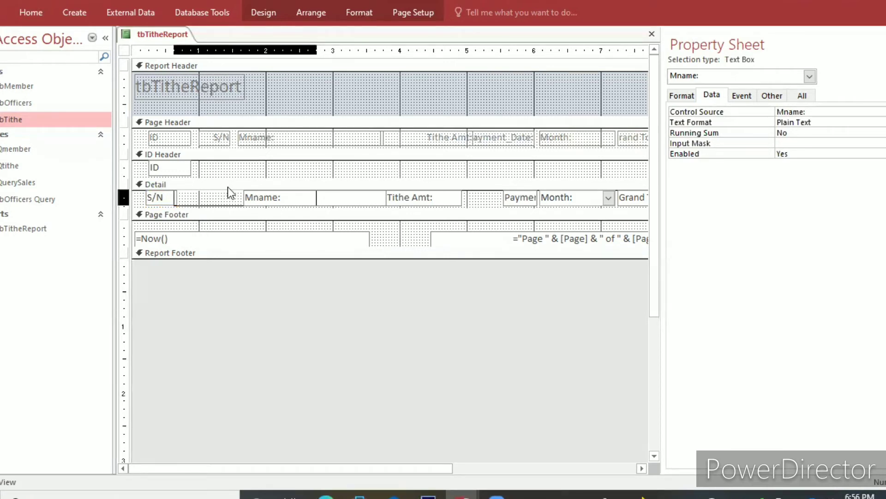
{"action": "left_click_drag", "start_coordinate": [228, 187], "coordinate": [228, 187]}
{"action": "left_click", "coordinate": [228, 189]}
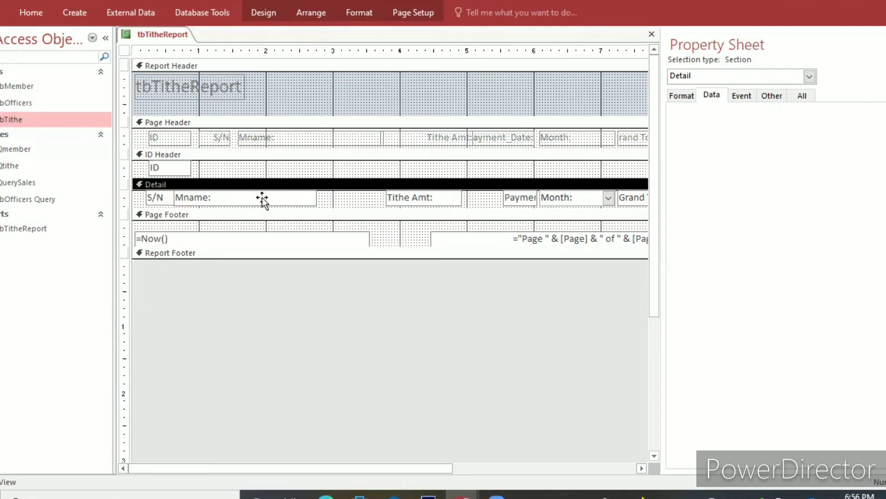
{"action": "left_click_drag", "start_coordinate": [262, 197], "coordinate": [287, 191]}
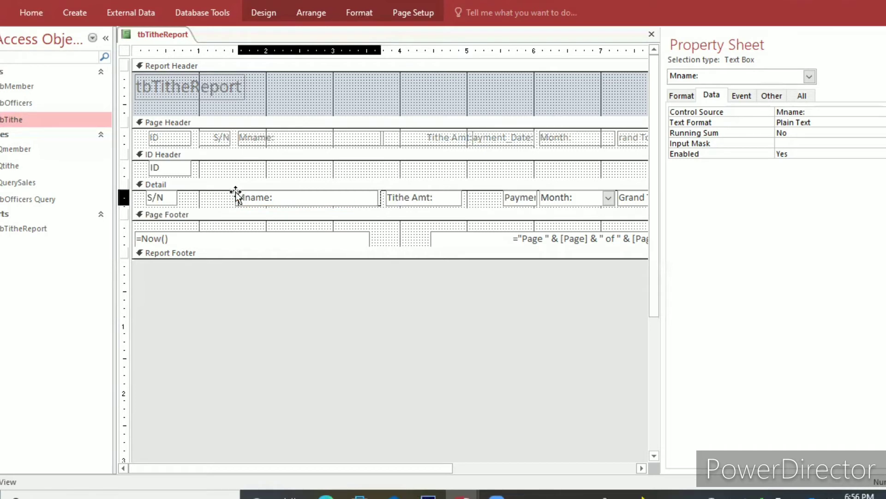
{"action": "left_click_drag", "start_coordinate": [237, 193], "coordinate": [240, 193]}
{"action": "left_click_drag", "start_coordinate": [295, 149], "coordinate": [237, 164]}
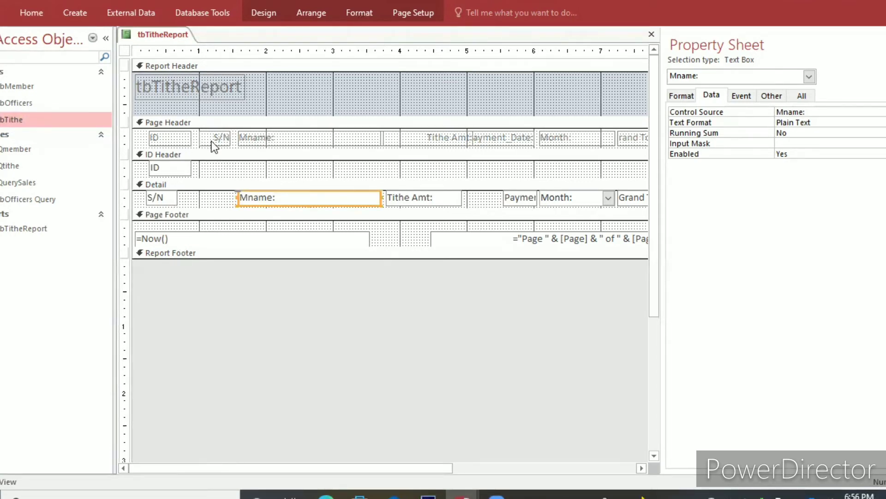
Swap the S/N and ID labels in the Page Header so S/N comes first, and move the ID text box under its label.
{"action": "left_click_drag", "start_coordinate": [214, 142], "coordinate": [133, 137]}
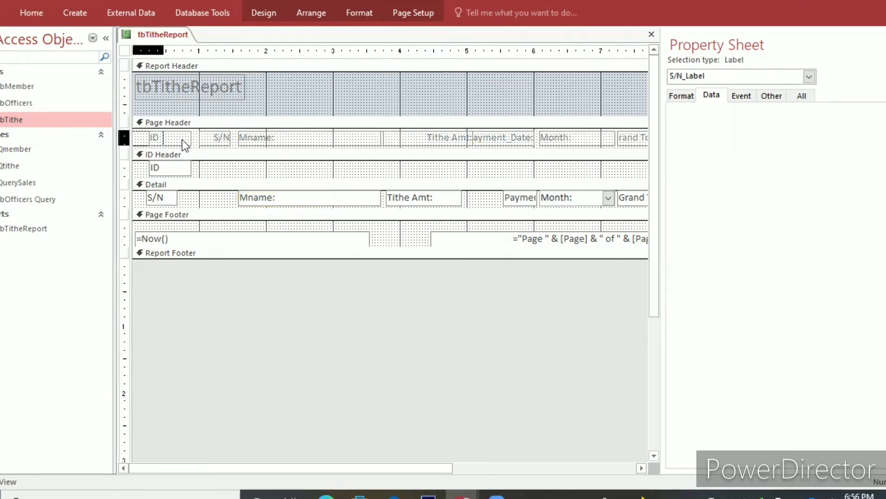
{"action": "left_click", "coordinate": [225, 138]}
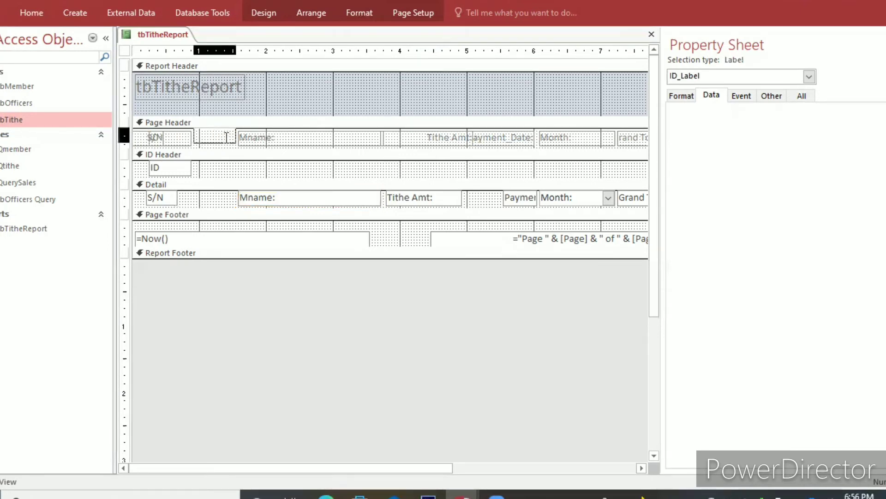
{"action": "left_click", "coordinate": [208, 167]}
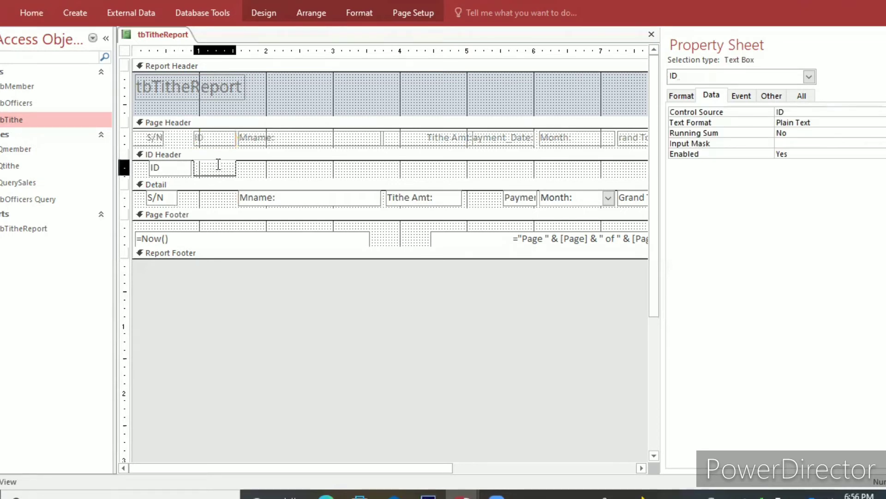
{"action": "left_click_drag", "start_coordinate": [219, 164], "coordinate": [219, 165]}
{"action": "left_click", "coordinate": [164, 196]}
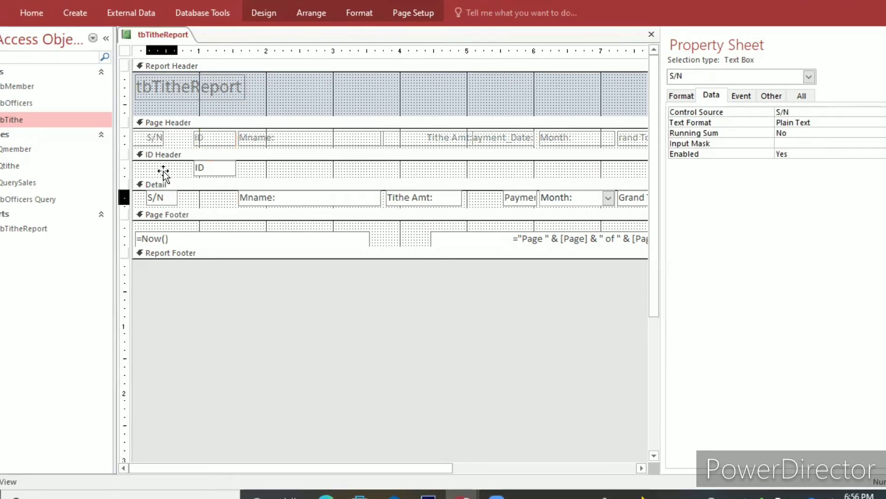
Move the S/N and Mname: text boxes from Detail into the ID Header around ID, and extend S/N to the section's left edge.
{"action": "left_click_drag", "start_coordinate": [164, 173], "coordinate": [158, 167]}
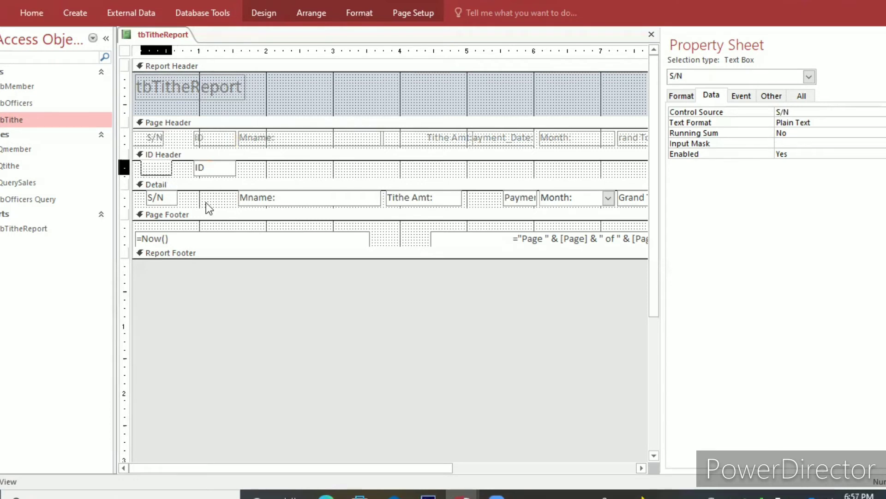
{"action": "left_click_drag", "start_coordinate": [245, 197], "coordinate": [228, 170]}
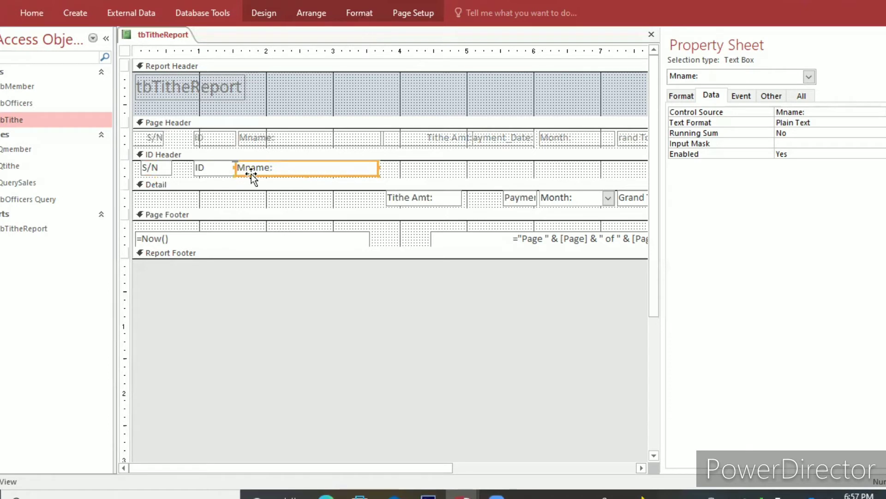
{"action": "left_click", "coordinate": [146, 174]}
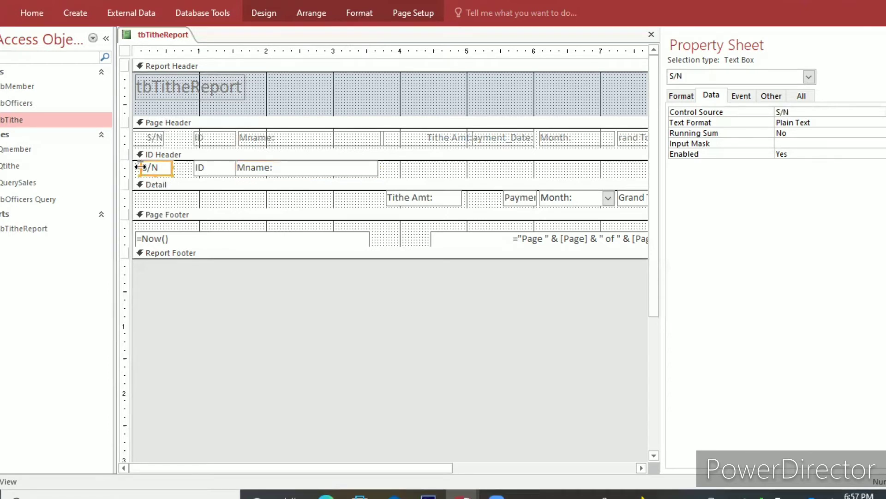
{"action": "left_click_drag", "start_coordinate": [134, 167], "coordinate": [132, 167]}
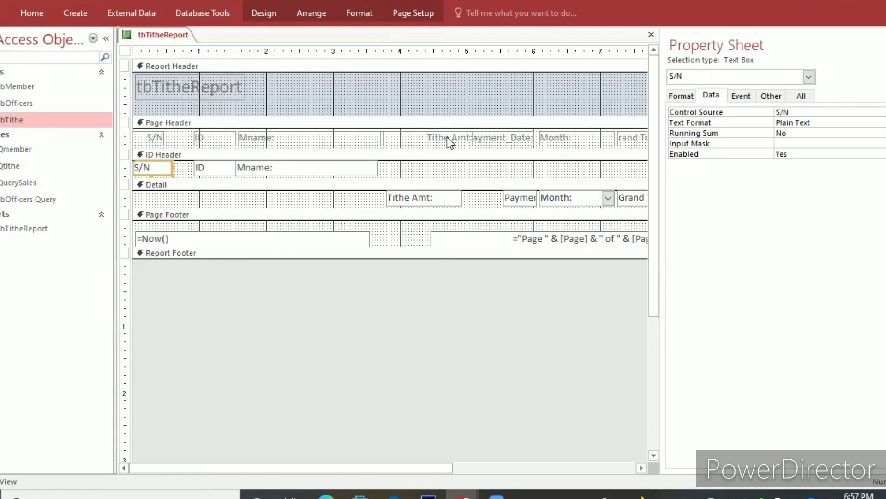
Move the Tithe Amt: text box from Detail into the ID Header directly beside Mname: and widen it to match its label.
{"action": "left_click", "coordinate": [428, 137]}
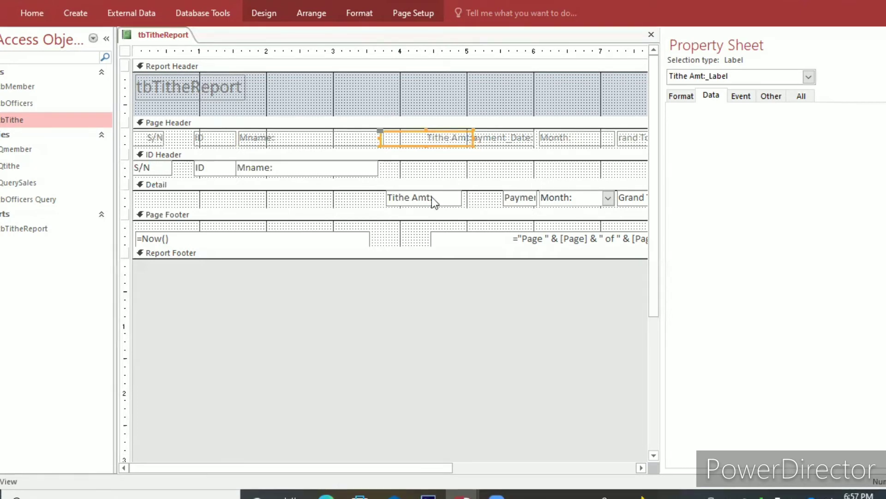
{"action": "left_click", "coordinate": [439, 170]}
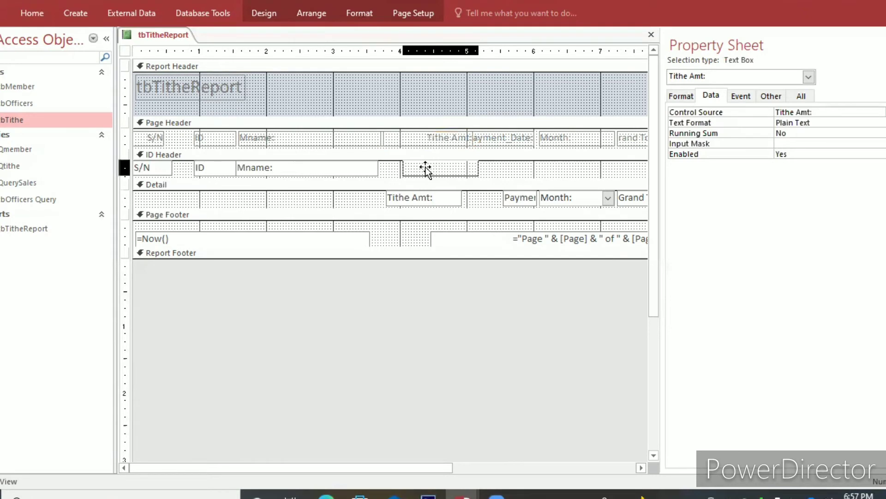
{"action": "left_click_drag", "start_coordinate": [427, 170], "coordinate": [401, 171]}
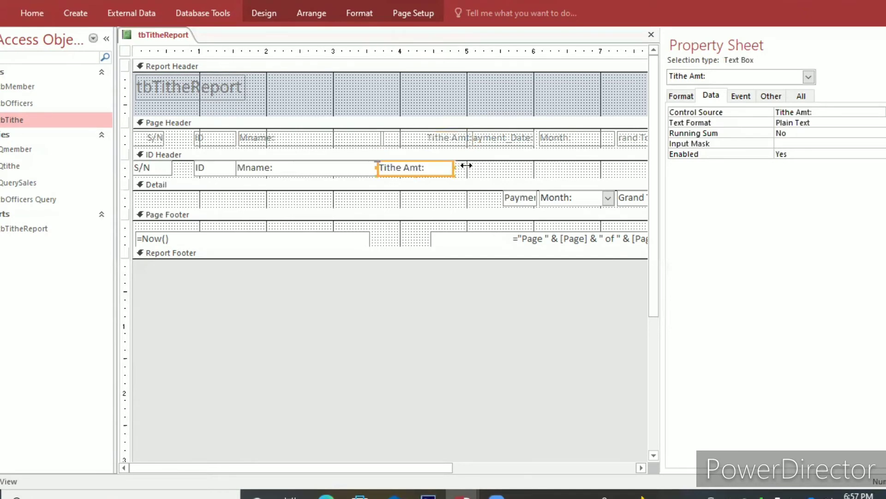
{"action": "left_click_drag", "start_coordinate": [466, 166], "coordinate": [469, 166]}
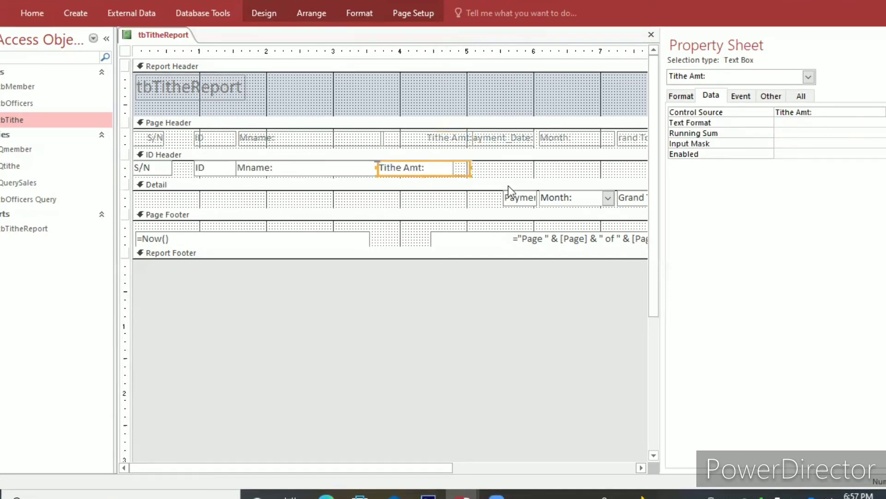
Narrow the Month: label from its left side and widen the Payment_Date: label in the Page Header to fill the freed space.
{"action": "left_click", "coordinate": [497, 137]}
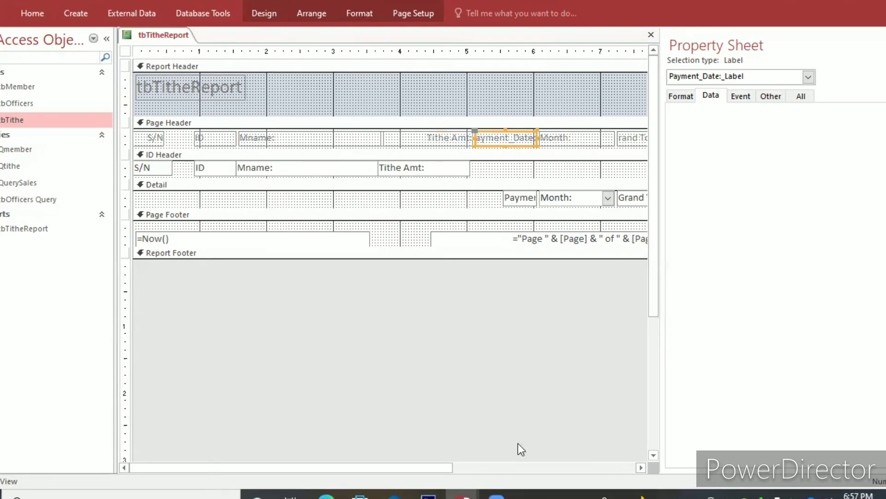
{"action": "left_click", "coordinate": [563, 140]}
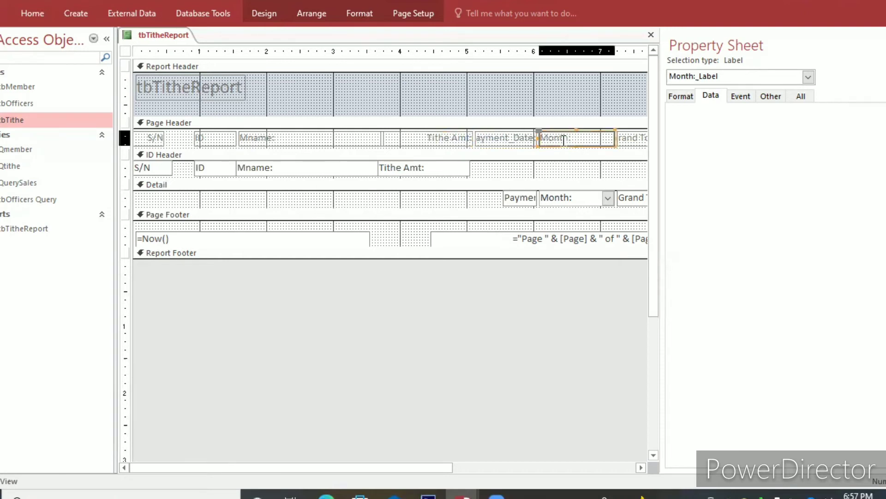
{"action": "left_click", "coordinate": [522, 138]}
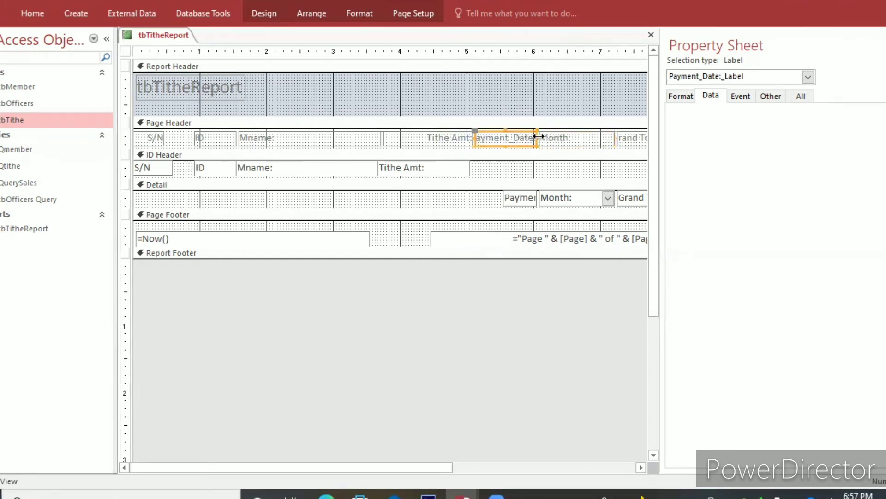
{"action": "left_click_drag", "start_coordinate": [538, 137], "coordinate": [545, 136]}
{"action": "left_click", "coordinate": [510, 137]}
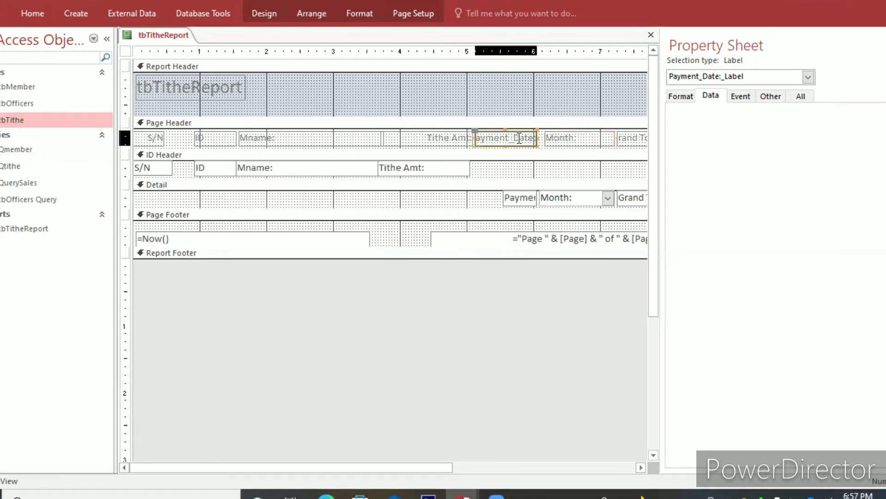
{"action": "left_click", "coordinate": [554, 138]}
{"action": "left_click", "coordinate": [529, 137]}
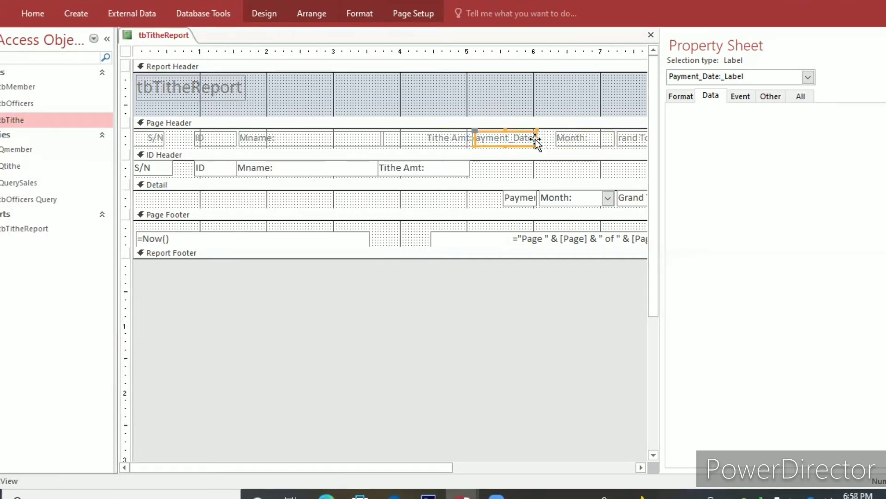
{"action": "left_click_drag", "start_coordinate": [547, 140], "coordinate": [555, 141]}
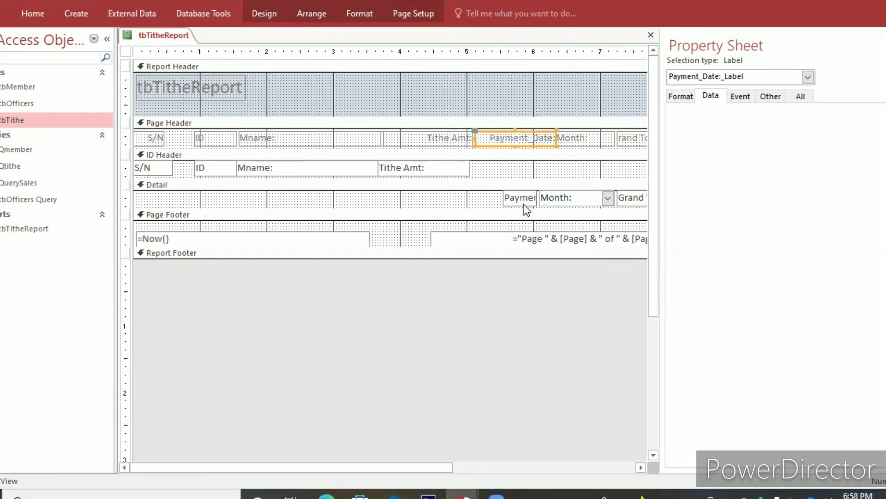
Move the Payment_Date: text box from Detail into the ID Header beside Tithe Amt: and widen it to fit its full name.
{"action": "left_click", "coordinate": [511, 197]}
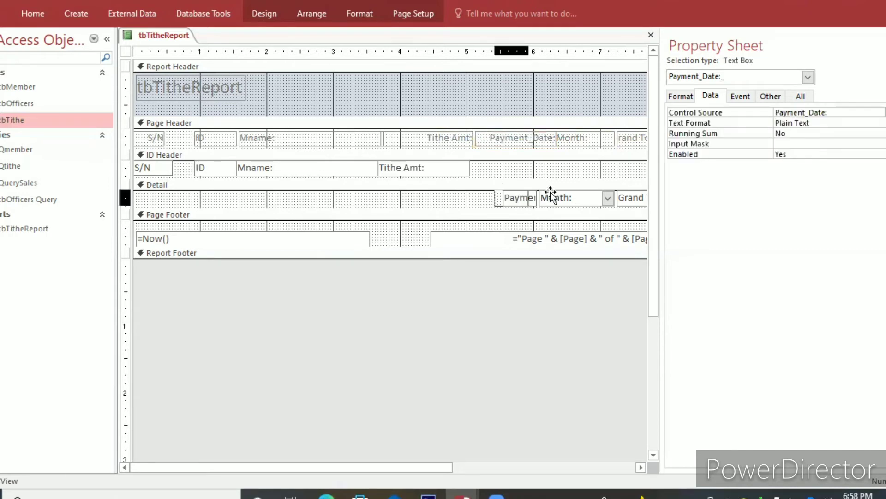
{"action": "left_click_drag", "start_coordinate": [508, 207], "coordinate": [494, 218]}
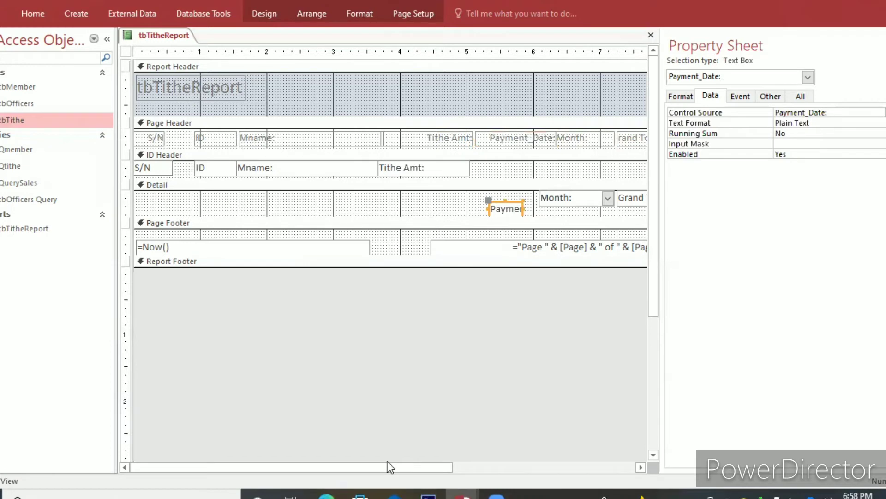
{"action": "left_click_drag", "start_coordinate": [388, 461], "coordinate": [450, 458]}
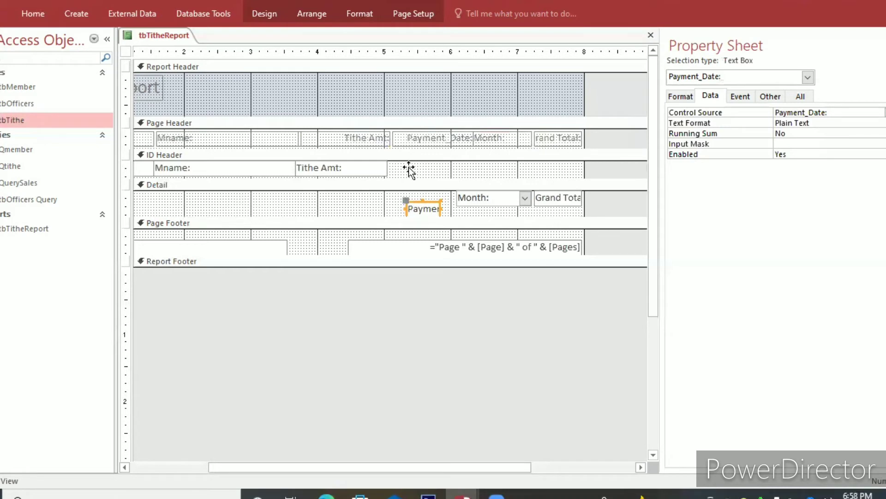
{"action": "left_click_drag", "start_coordinate": [410, 199], "coordinate": [413, 145]}
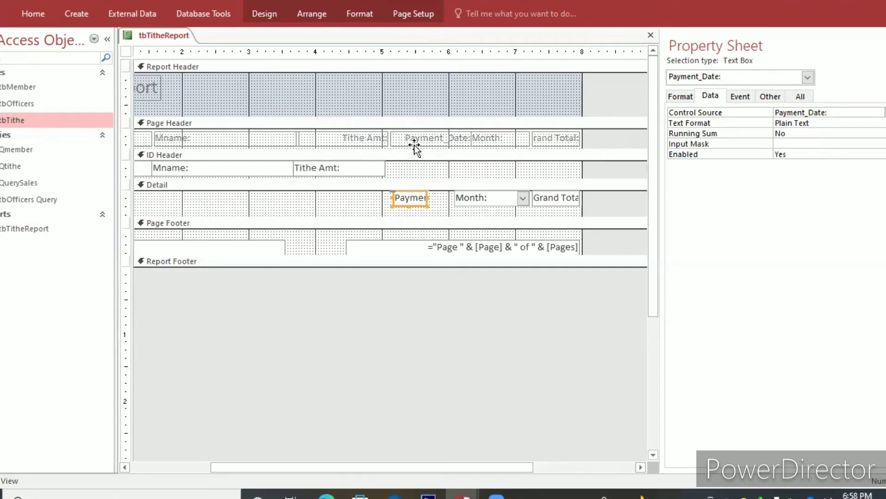
{"action": "left_click", "coordinate": [414, 145]}
{"action": "left_click_drag", "start_coordinate": [408, 202], "coordinate": [459, 161]}
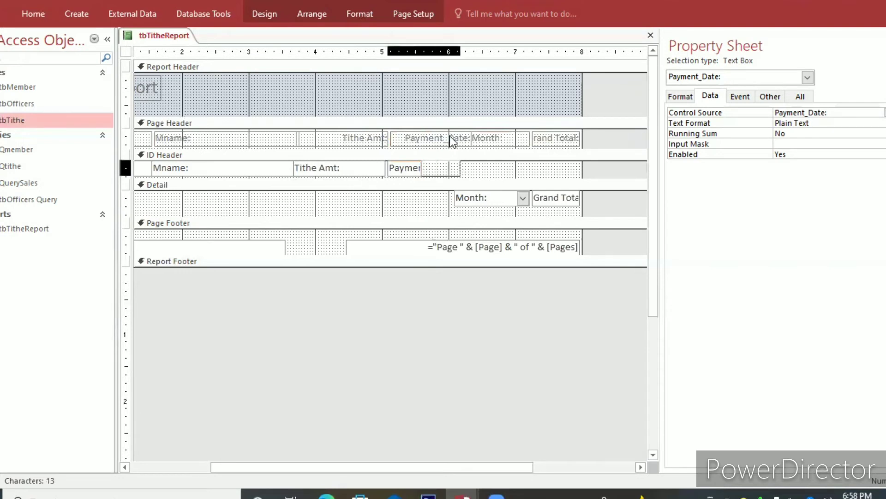
Widen the report to about 8.7 inches and move the Grand Total: label to the new right edge of the Page Header.
{"action": "left_click", "coordinate": [474, 141]}
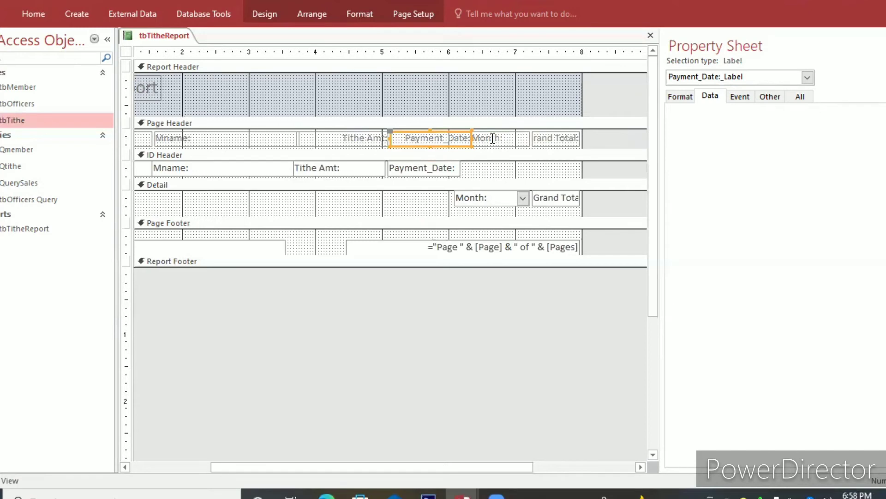
{"action": "left_click", "coordinate": [493, 138]}
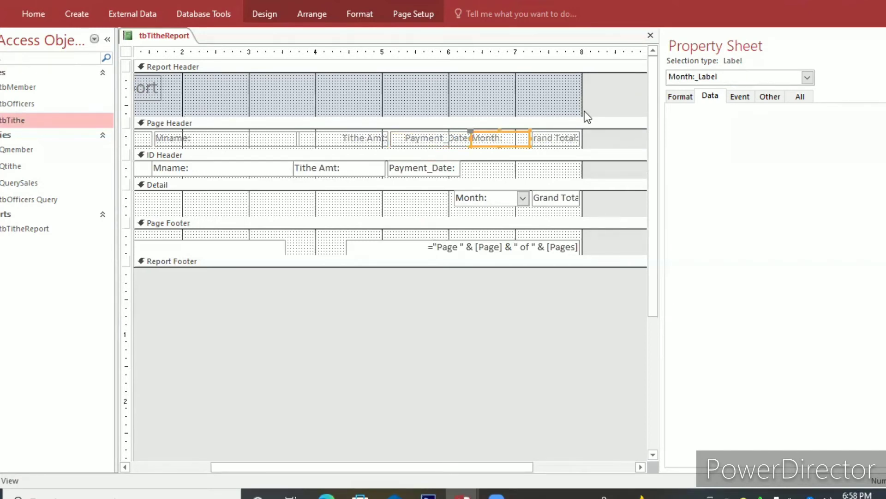
{"action": "left_click", "coordinate": [567, 132]}
{"action": "left_click_drag", "start_coordinate": [582, 109], "coordinate": [626, 107]}
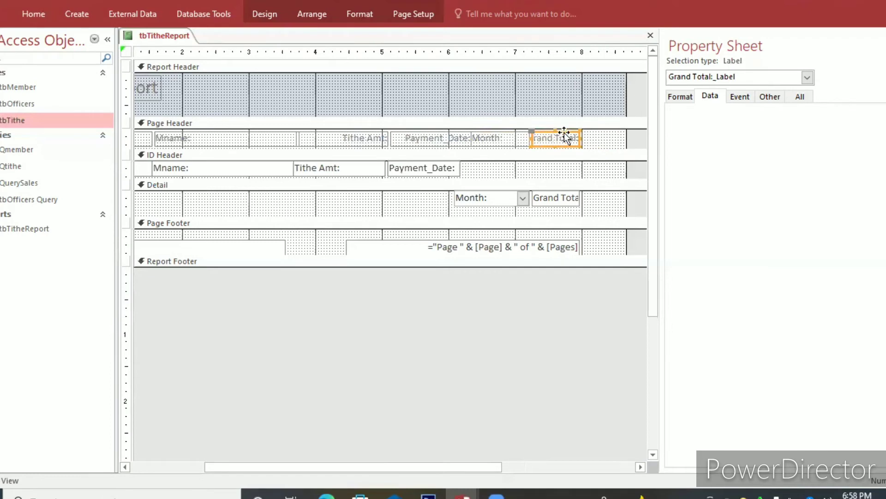
{"action": "left_click_drag", "start_coordinate": [565, 134], "coordinate": [605, 139]}
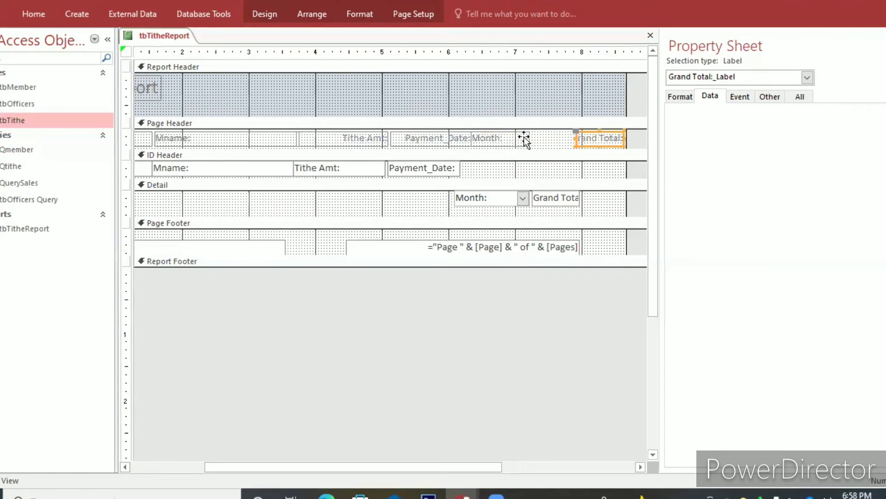
Move the Month: label right beside Grand Total:, extend its left side slightly, and widen the Payment_Date: label up to it.
{"action": "left_click_drag", "start_coordinate": [524, 137], "coordinate": [577, 138]}
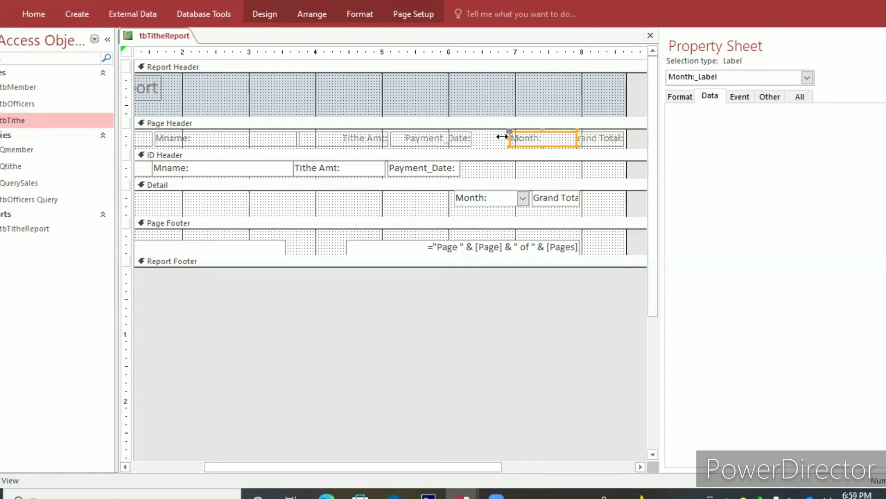
{"action": "mouse_move", "coordinate": [501, 136]}
{"action": "left_mouse_down"}
{"action": "mouse_move", "coordinate": [489, 137]}
{"action": "mouse_move", "coordinate": [497, 137]}
{"action": "left_mouse_up"}
{"action": "left_click", "coordinate": [468, 139]}
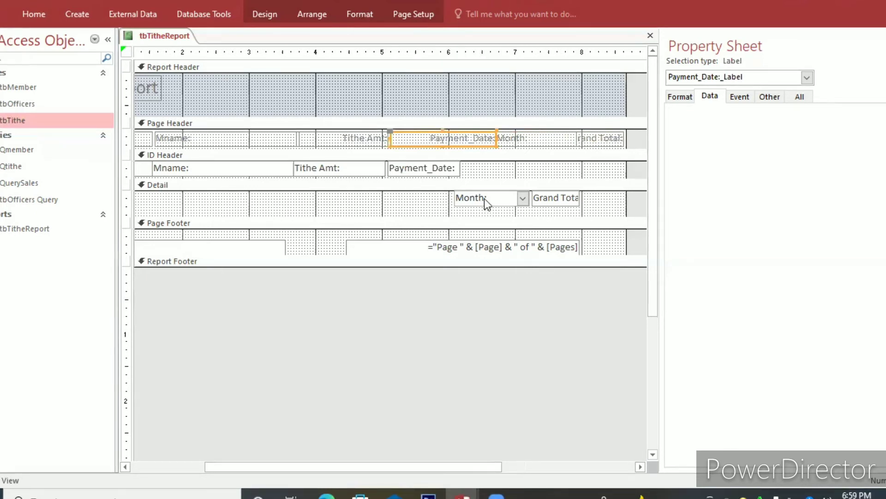
Move the Month: combo box into the ID Header under its label and widen the Payment_Date: text box up to it.
{"action": "left_click_drag", "start_coordinate": [484, 199], "coordinate": [525, 169]}
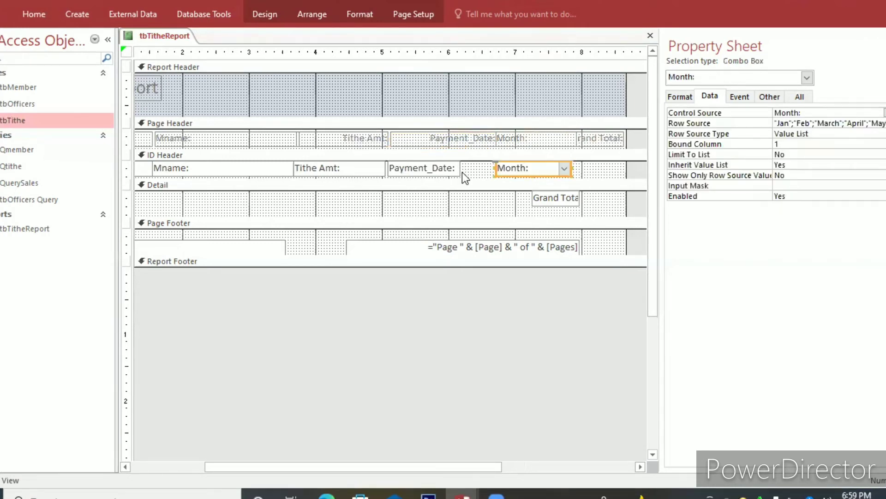
{"action": "left_click", "coordinate": [462, 172]}
{"action": "left_click", "coordinate": [458, 172]}
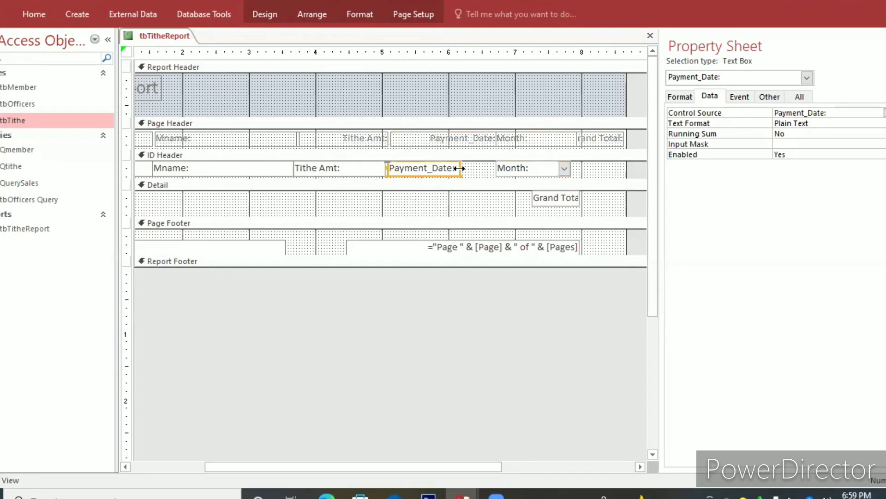
{"action": "left_click_drag", "start_coordinate": [459, 168], "coordinate": [493, 168]}
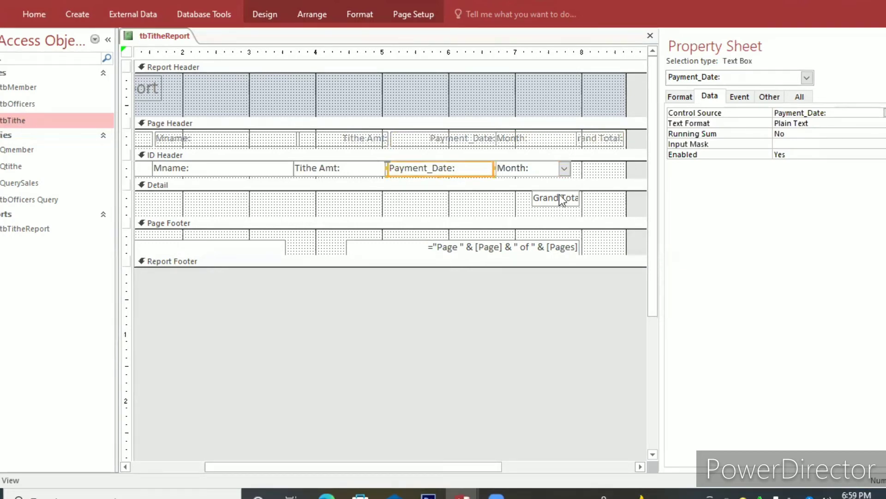
Move the Grand Total: text box into the ID Header beside Month: and collapse the emptied Detail section.
{"action": "left_click", "coordinate": [598, 168]}
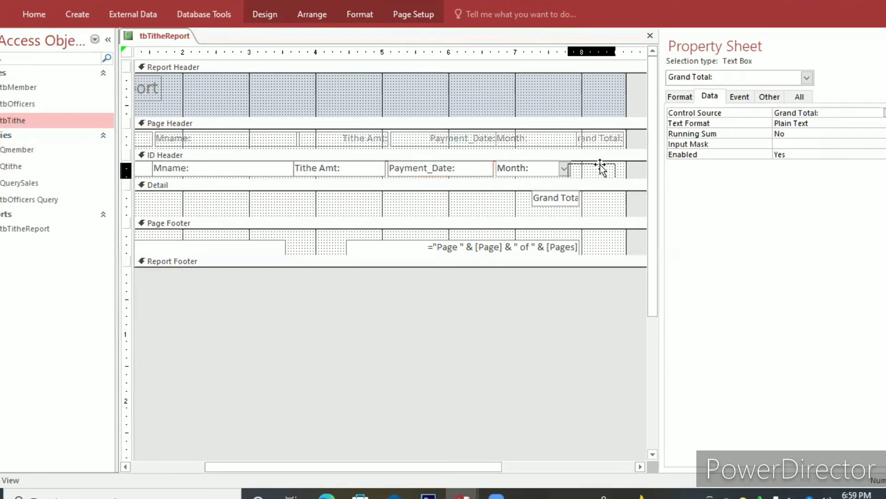
{"action": "left_click_drag", "start_coordinate": [600, 169], "coordinate": [599, 168]}
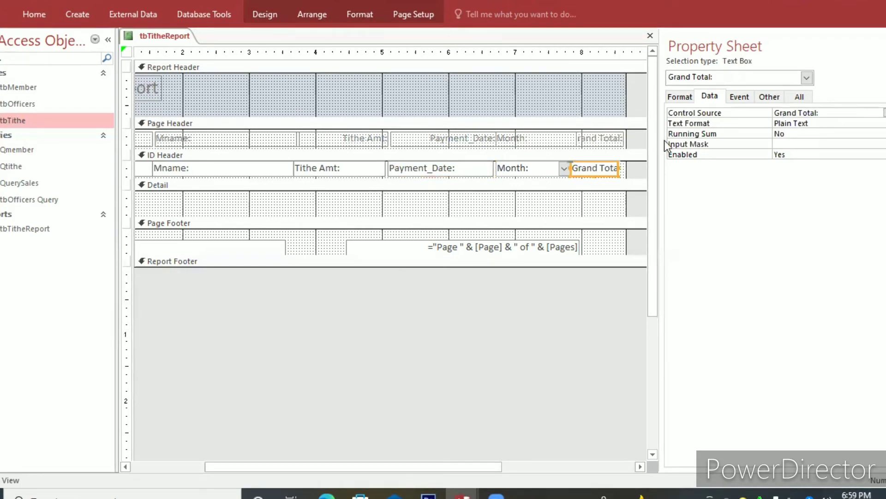
{"action": "left_click", "coordinate": [608, 137]}
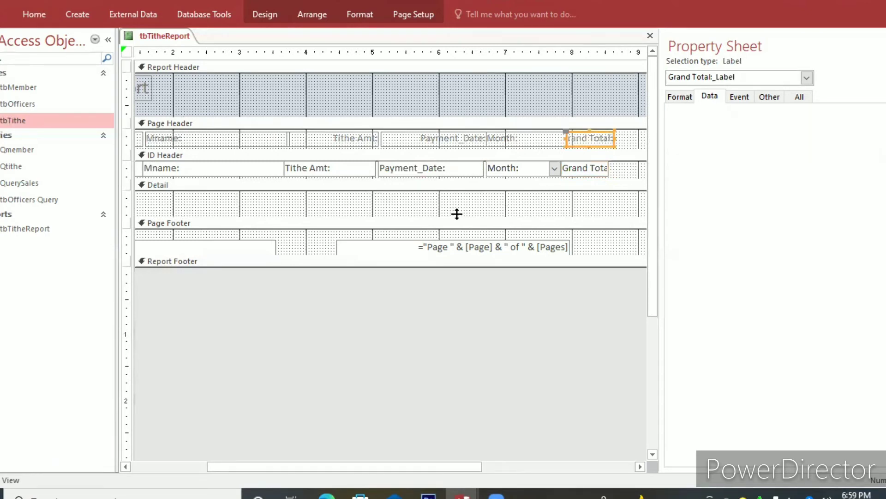
{"action": "left_click_drag", "start_coordinate": [457, 214], "coordinate": [463, 190]}
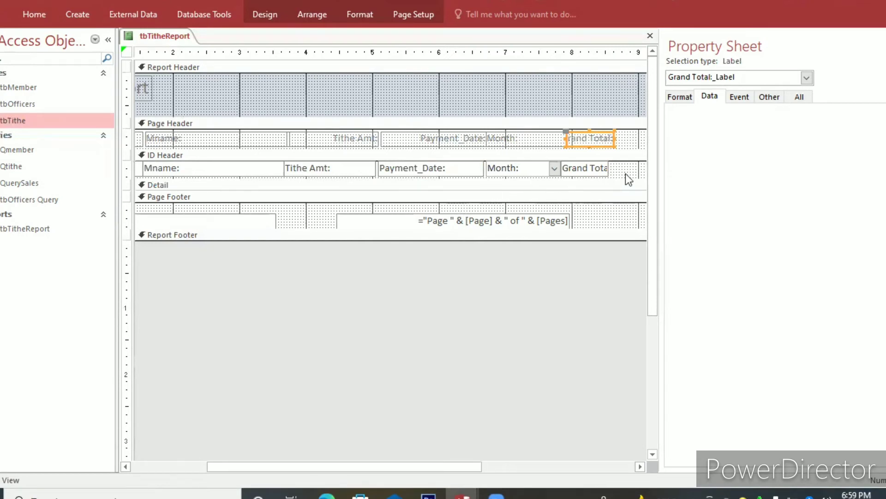
Set the Page Footer section's background fill color to orange.
{"action": "right_click", "coordinate": [613, 215]}
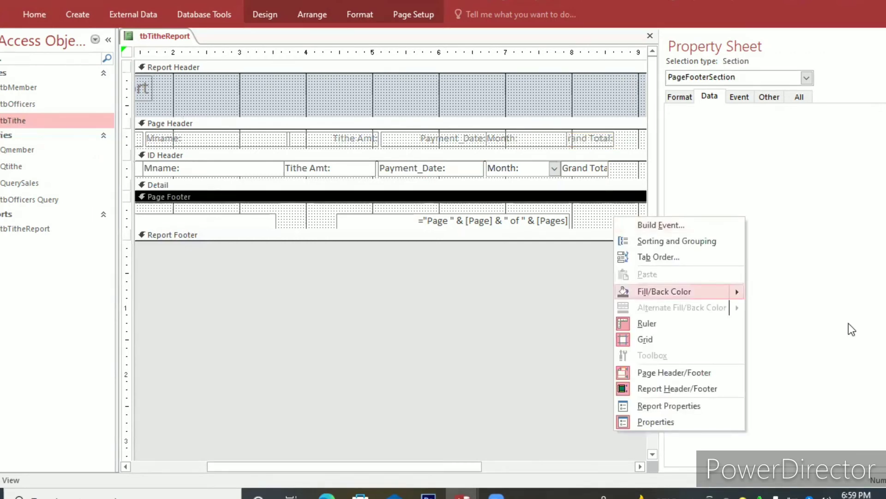
{"action": "mouse_move", "coordinate": [735, 290]}
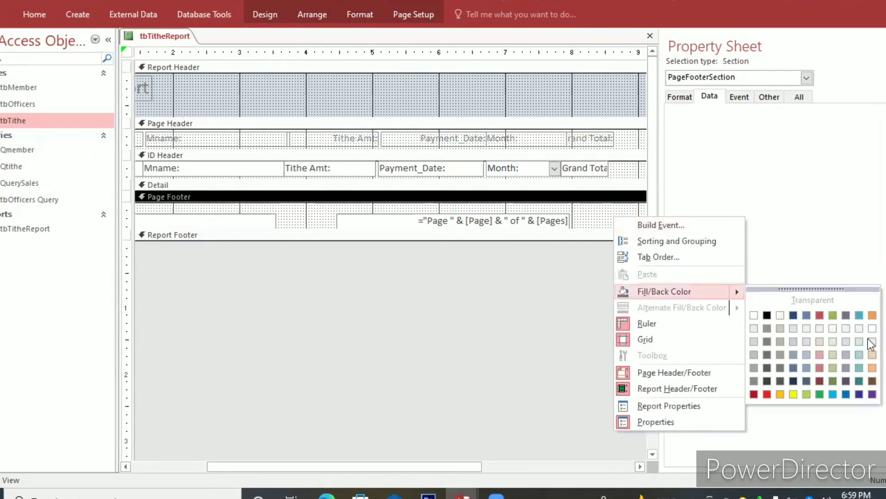
{"action": "left_click", "coordinate": [872, 367]}
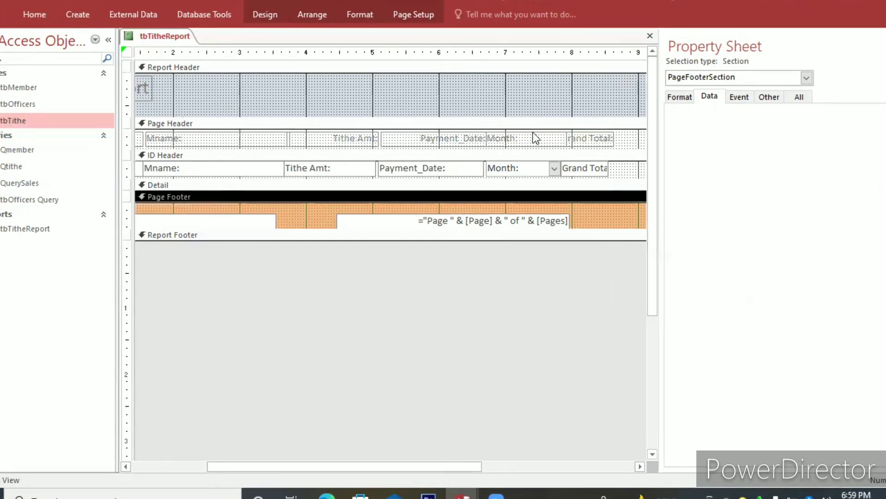
{"action": "left_click", "coordinate": [506, 99]}
{"action": "right_click", "coordinate": [507, 99]}
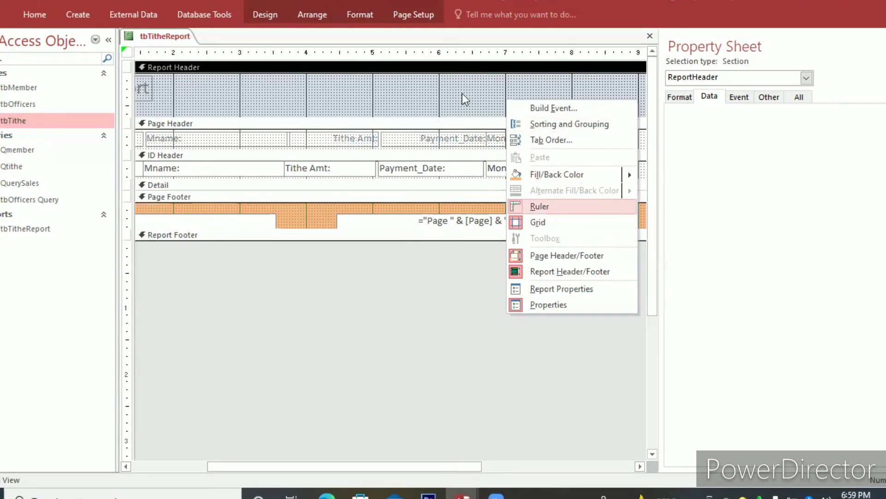
{"action": "left_click", "coordinate": [433, 63]}
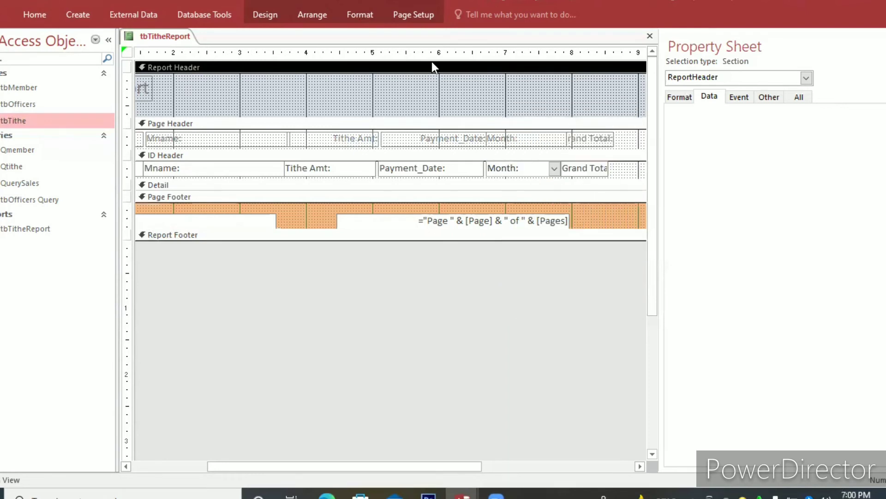
{"action": "left_click", "coordinate": [406, 123]}
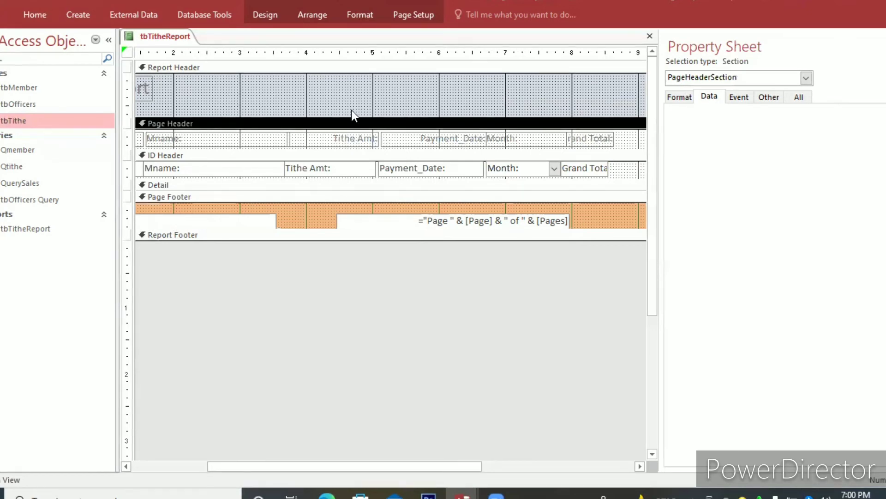
Widen the Grand Total: text box in the ID Header and its Page Header label so the full caption fits in both.
{"action": "left_click", "coordinate": [607, 169]}
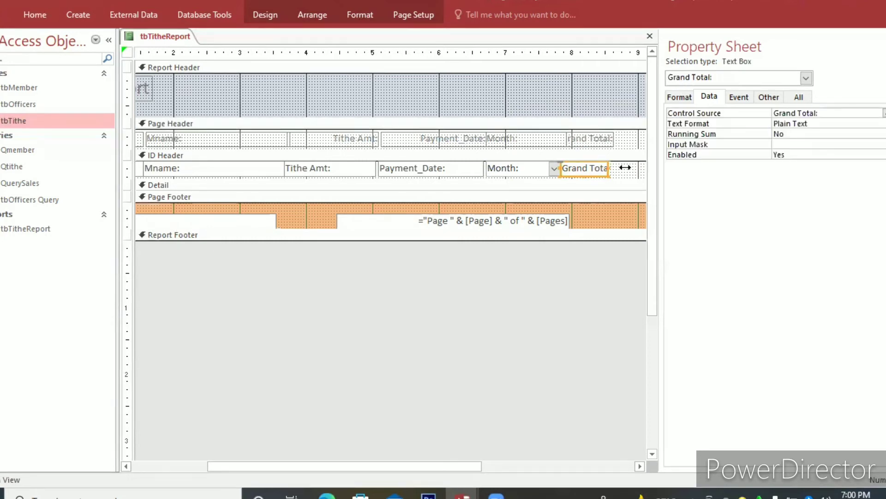
{"action": "left_click_drag", "start_coordinate": [625, 167], "coordinate": [628, 168]}
{"action": "left_click", "coordinate": [616, 138]}
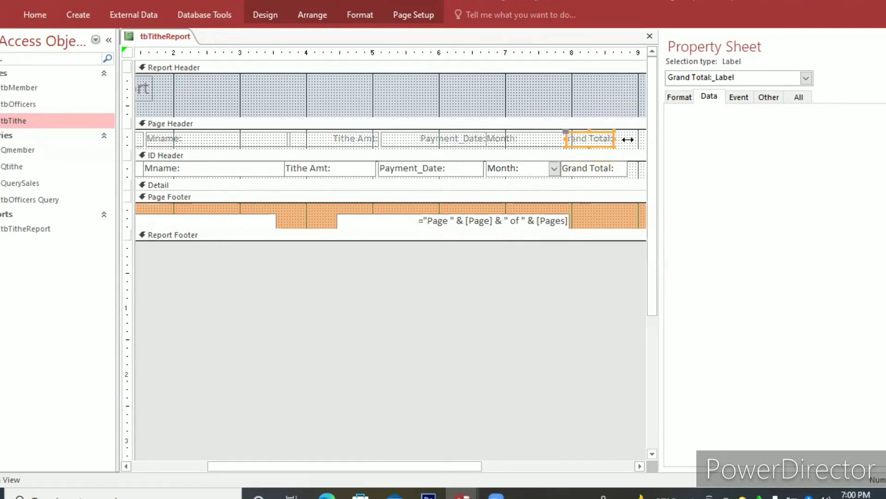
{"action": "left_click_drag", "start_coordinate": [628, 139], "coordinate": [629, 139]}
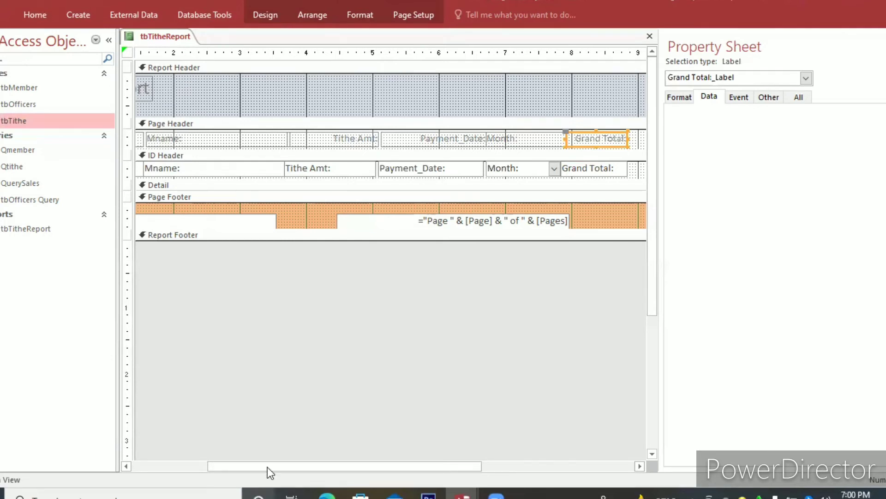
Extend the Page Header's ID and S/N labels slightly toward each other and reduce the Report Header section's height a little.
{"action": "scroll", "coordinate": [134, 450], "scroll_direction": "left", "scroll_amount": 5}
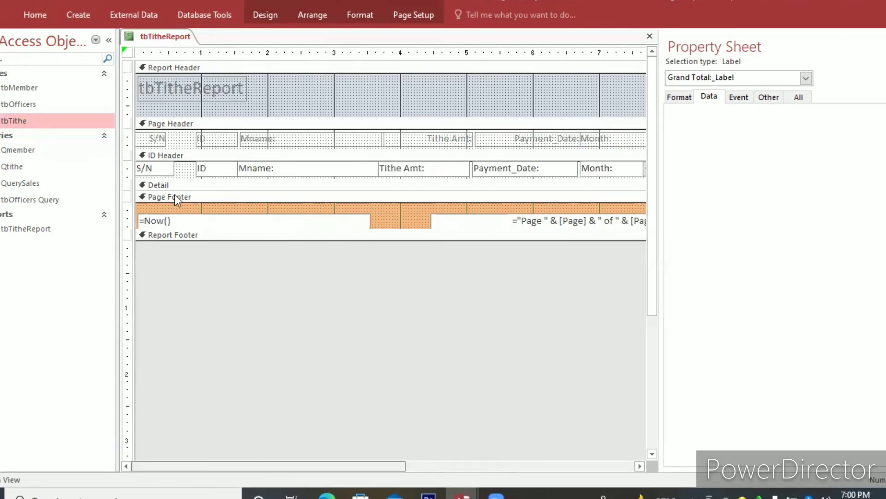
{"action": "left_click", "coordinate": [185, 137]}
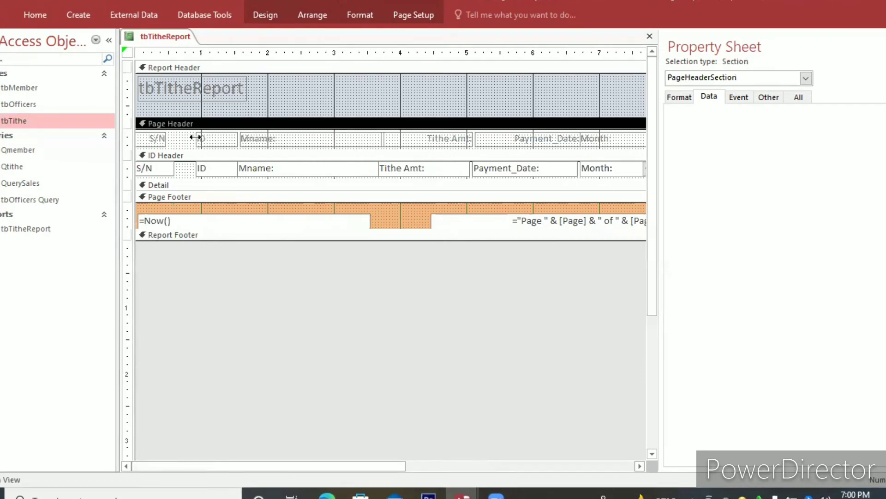
{"action": "left_click", "coordinate": [194, 138]}
{"action": "left_click_drag", "start_coordinate": [196, 138], "coordinate": [189, 137]}
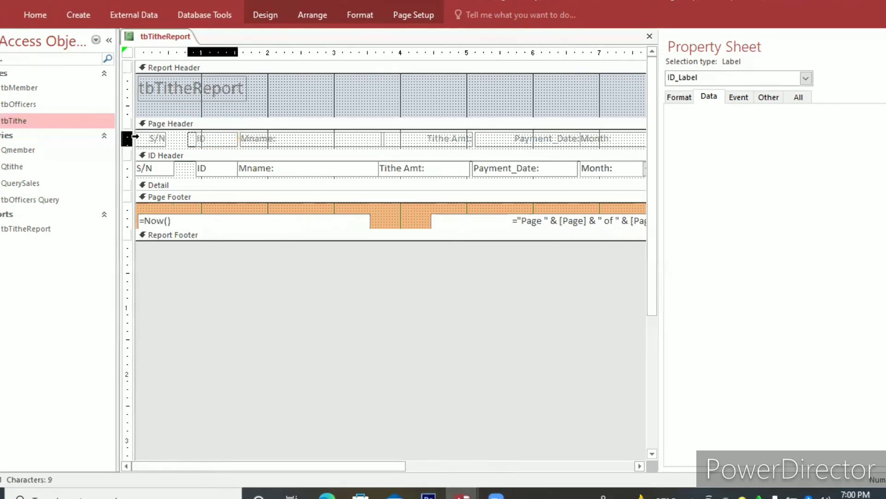
{"action": "left_click", "coordinate": [163, 137]}
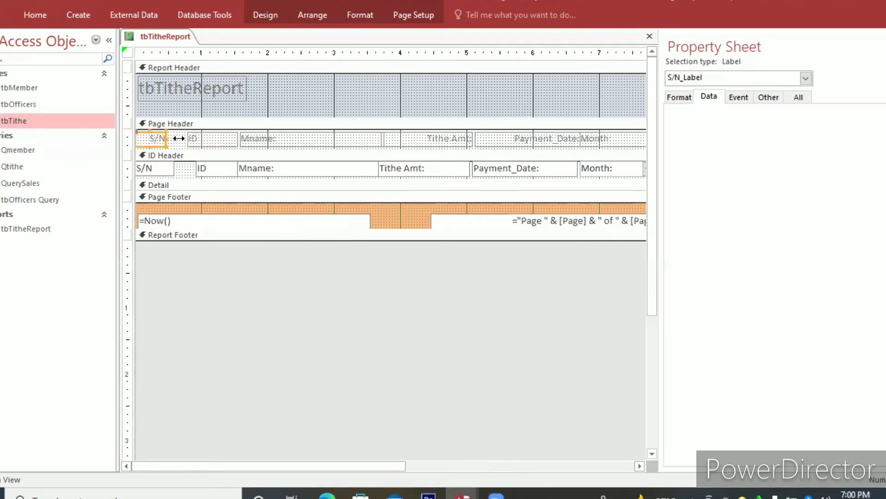
{"action": "left_click_drag", "start_coordinate": [167, 138], "coordinate": [183, 145]}
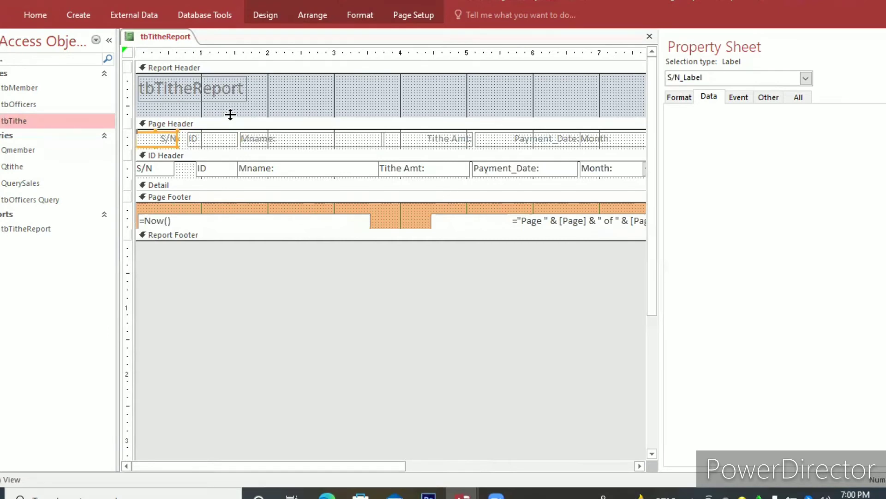
{"action": "left_click_drag", "start_coordinate": [232, 106], "coordinate": [232, 108]}
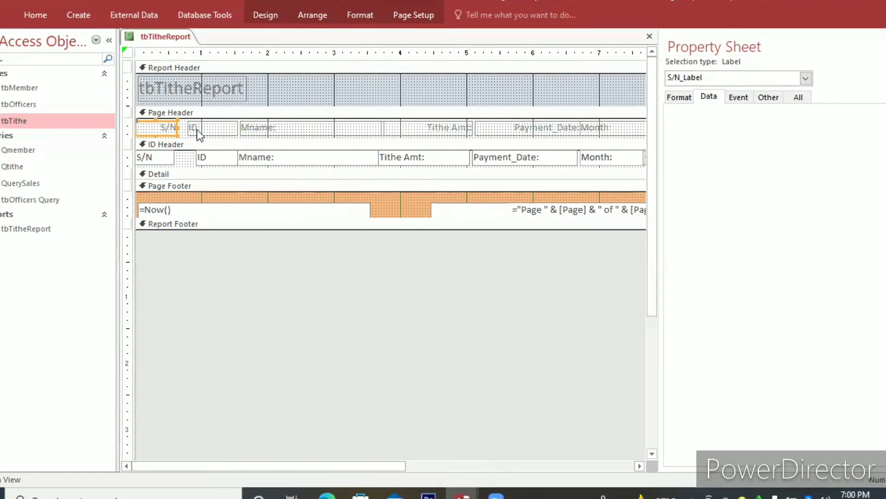
Give the Page Header labels from ID through Grand Total: a blue background with bold white text.
{"action": "left_click", "coordinate": [190, 130]}
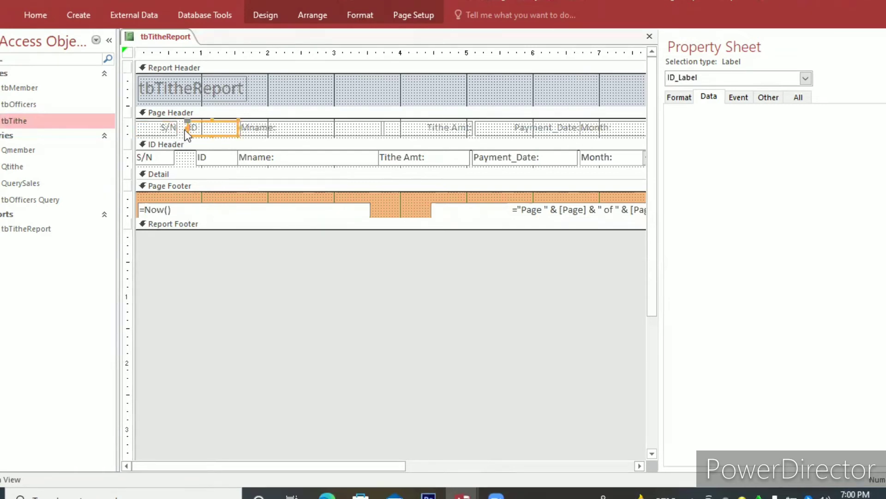
{"action": "left_click_drag", "start_coordinate": [182, 130], "coordinate": [282, 134]}
{"action": "mouse_move", "coordinate": [501, 143]}
{"action": "left_mouse_down"}
{"action": "mouse_move", "coordinate": [673, 119]}
{"action": "mouse_move", "coordinate": [623, 123]}
{"action": "left_mouse_up"}
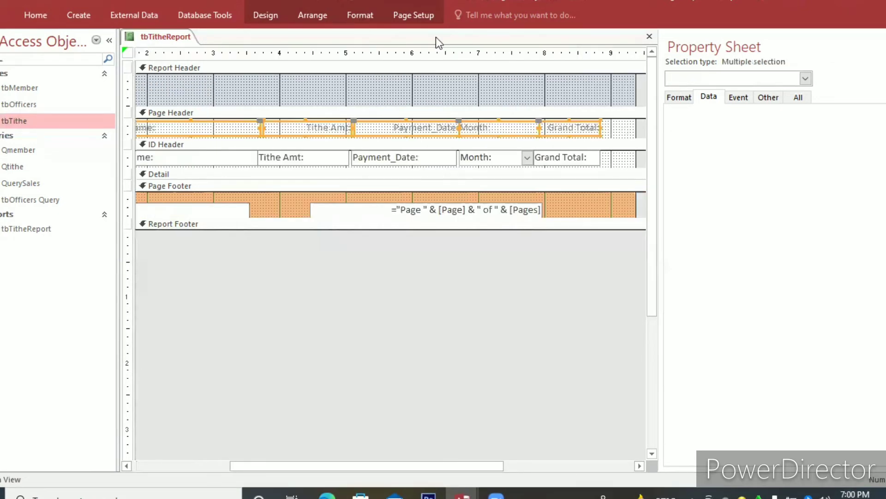
{"action": "left_click", "coordinate": [373, 12]}
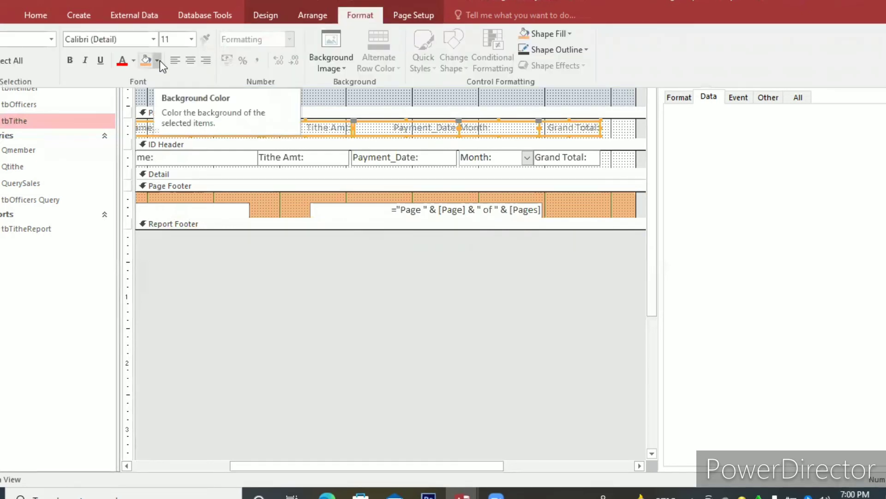
{"action": "left_click", "coordinate": [157, 60]}
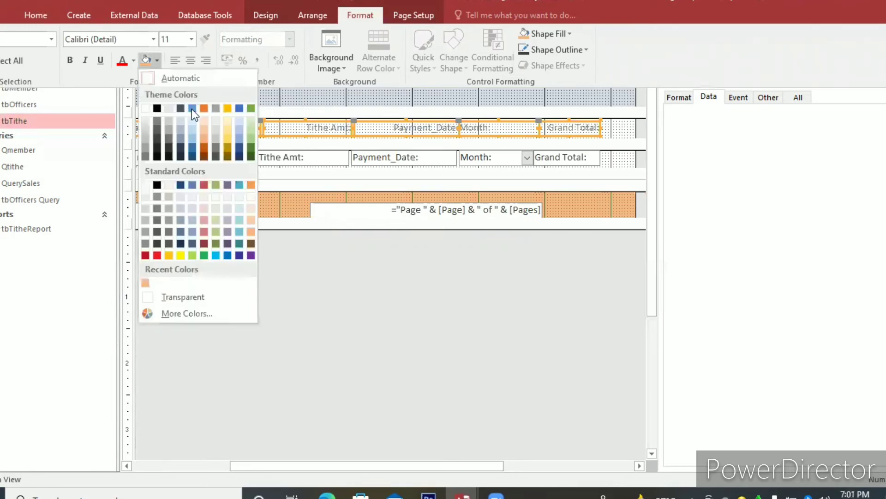
{"action": "left_click", "coordinate": [191, 109]}
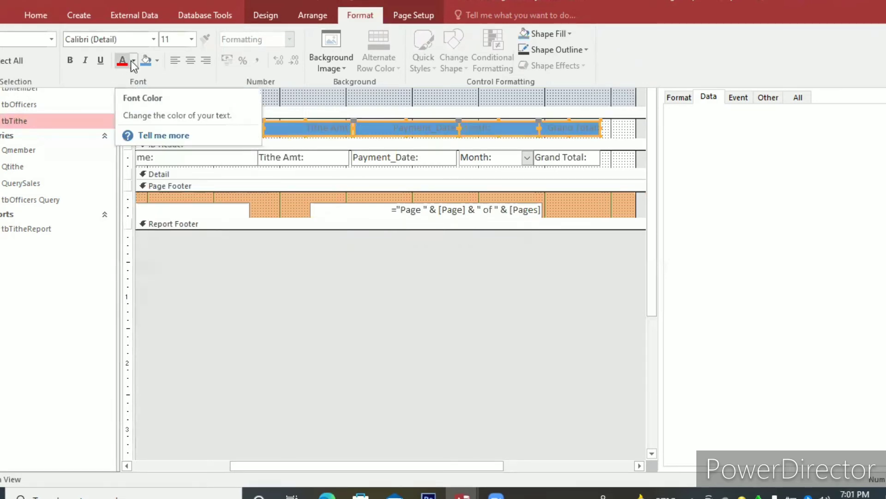
{"action": "left_click", "coordinate": [134, 62]}
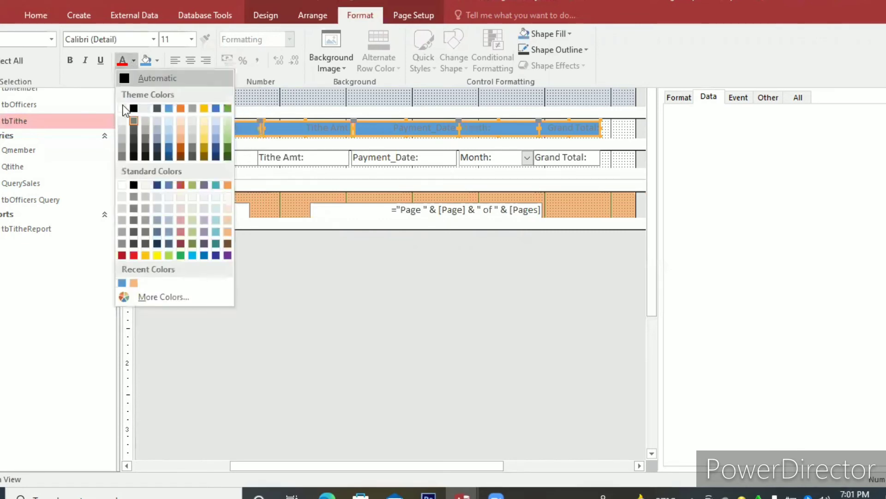
{"action": "left_click", "coordinate": [123, 107]}
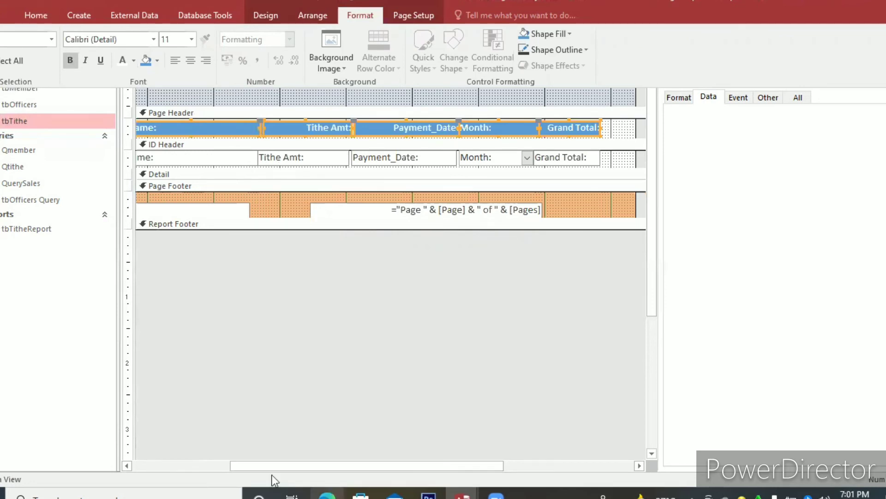
Make the ID Header fields from ID through Grand Total: bold.
{"action": "left_click_drag", "start_coordinate": [272, 465], "coordinate": [187, 466]}
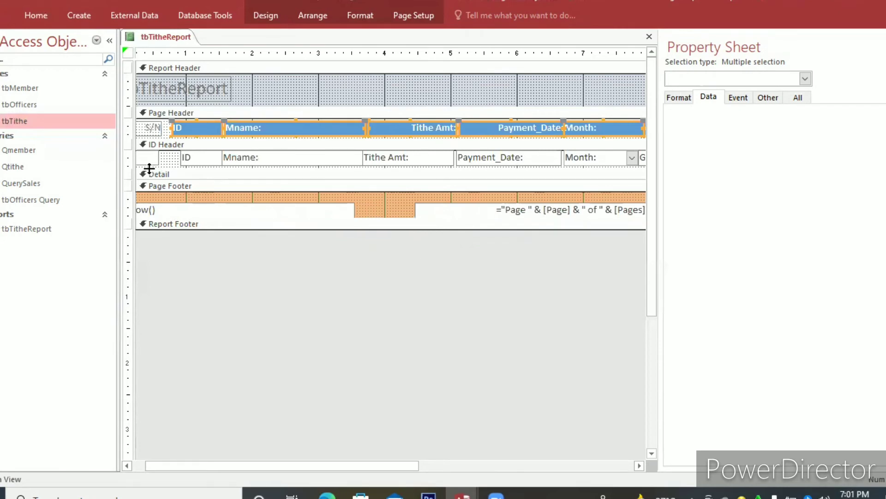
{"action": "mouse_move", "coordinate": [164, 164]}
{"action": "left_mouse_down"}
{"action": "mouse_move", "coordinate": [693, 158]}
{"action": "mouse_move", "coordinate": [586, 156]}
{"action": "mouse_move", "coordinate": [596, 149]}
{"action": "left_mouse_up"}
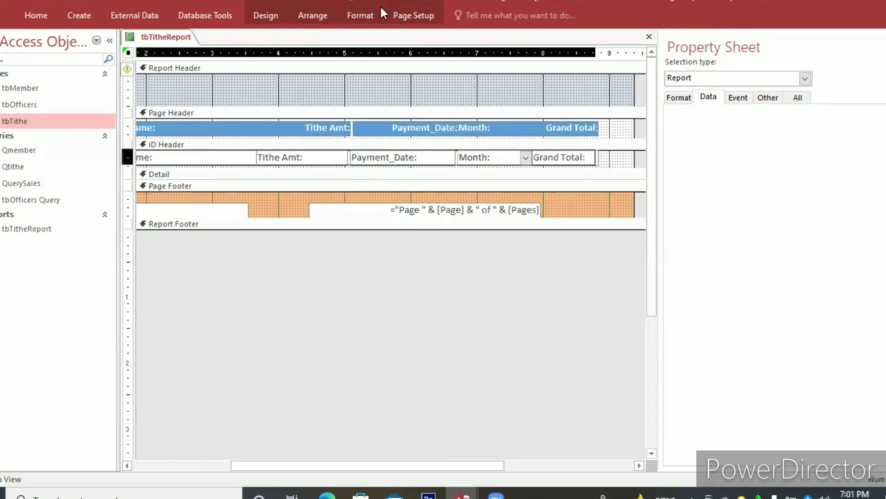
{"action": "left_click", "coordinate": [267, 18]}
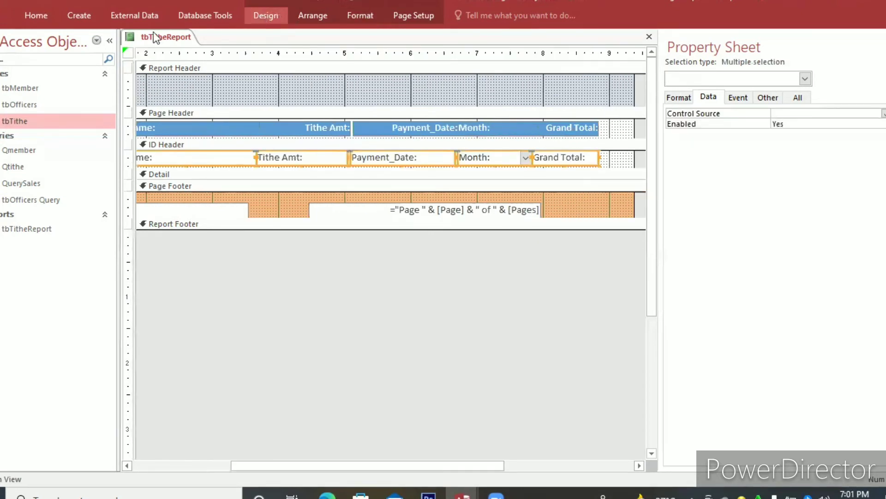
{"action": "left_click", "coordinate": [280, 20]}
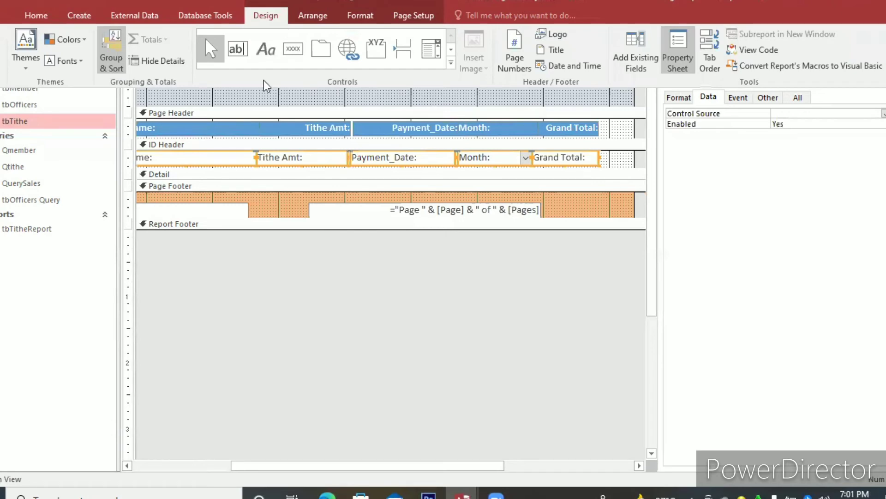
{"action": "left_click", "coordinate": [362, 15]}
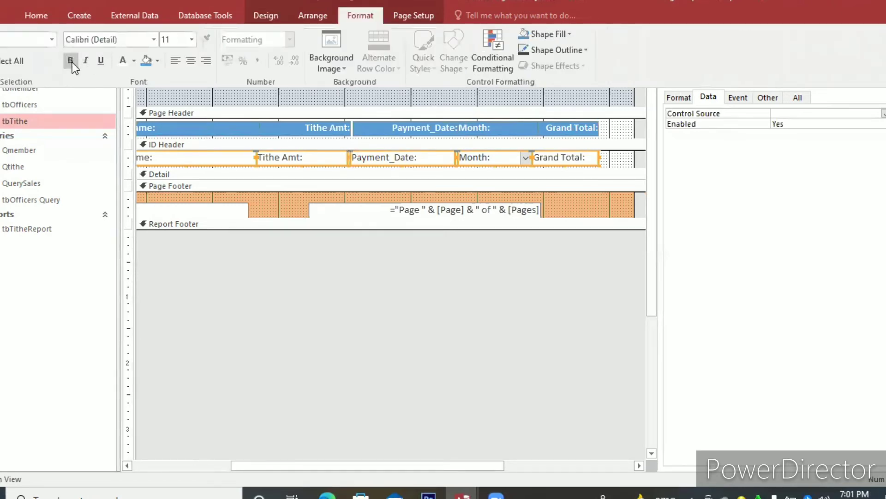
{"action": "left_click", "coordinate": [71, 60]}
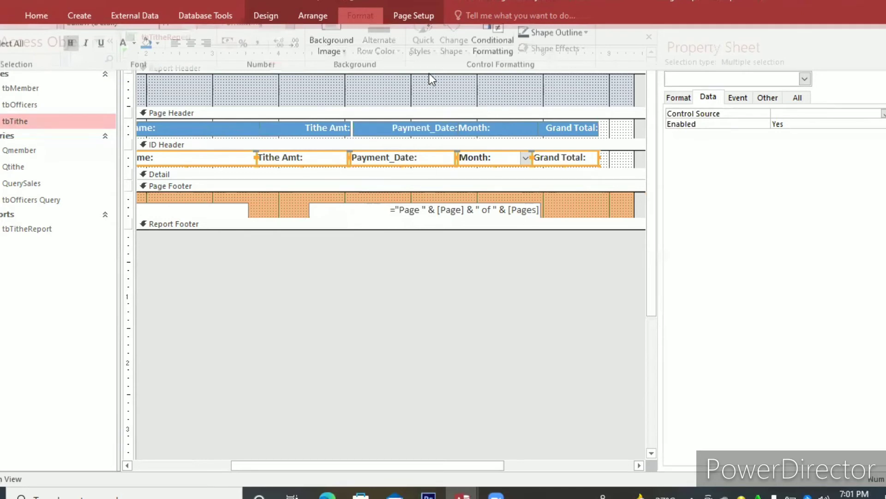
{"action": "left_click", "coordinate": [428, 74]}
{"action": "left_click", "coordinate": [346, 86]}
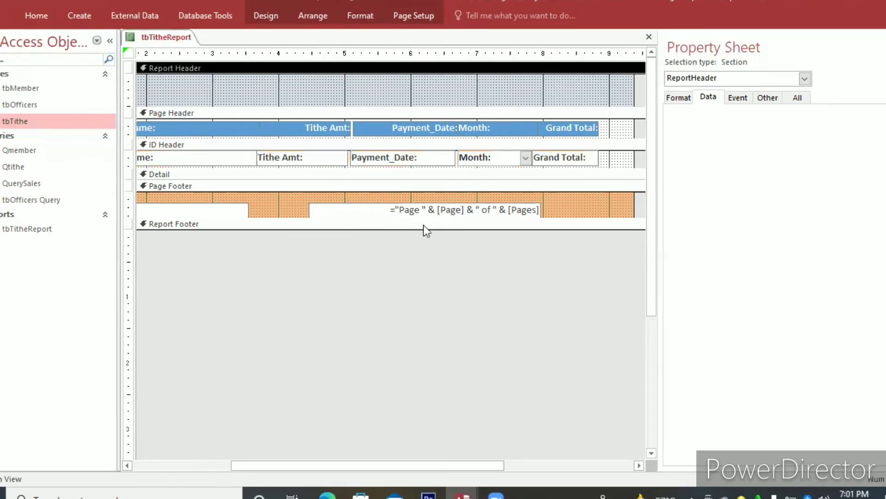
Widen the tbTitheReport title label across the Report Header to about the 7.9-inch mark.
{"action": "left_click_drag", "start_coordinate": [312, 464], "coordinate": [193, 449]}
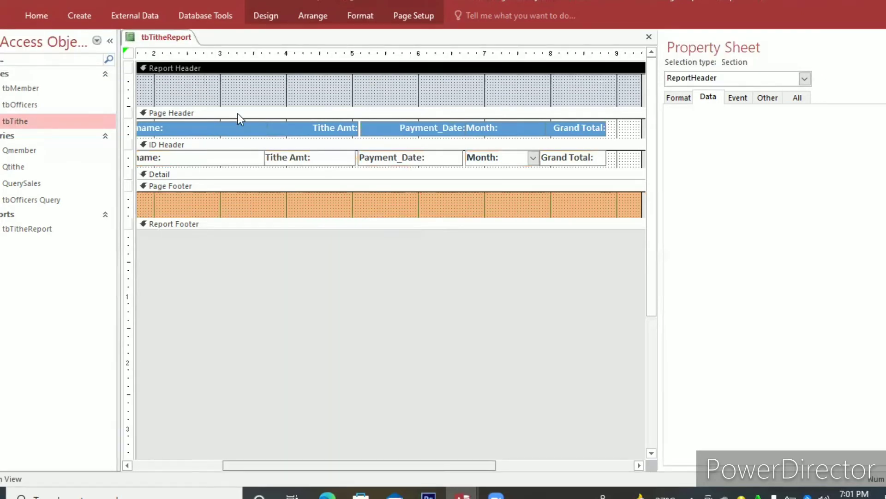
{"action": "left_click", "coordinate": [240, 84]}
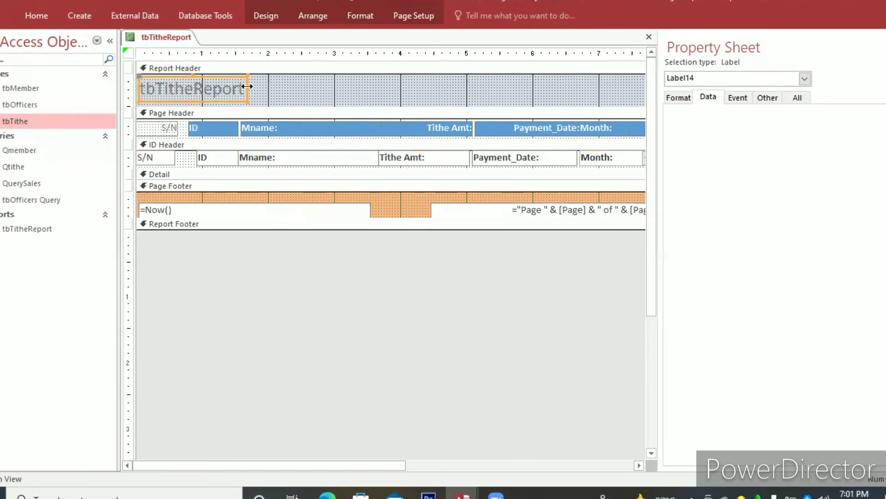
{"action": "left_click_drag", "start_coordinate": [247, 88], "coordinate": [564, 104]}
{"action": "left_click_drag", "start_coordinate": [704, 117], "coordinate": [619, 109]}
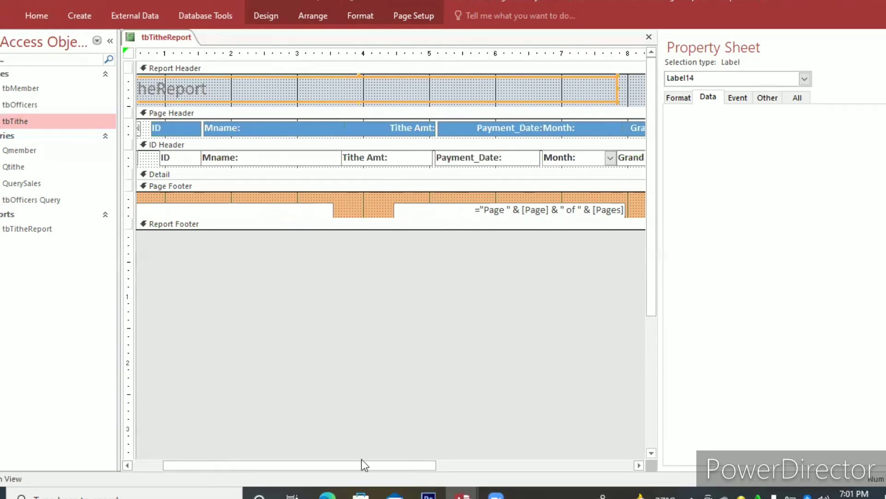
{"action": "left_click_drag", "start_coordinate": [354, 463], "coordinate": [197, 84]}
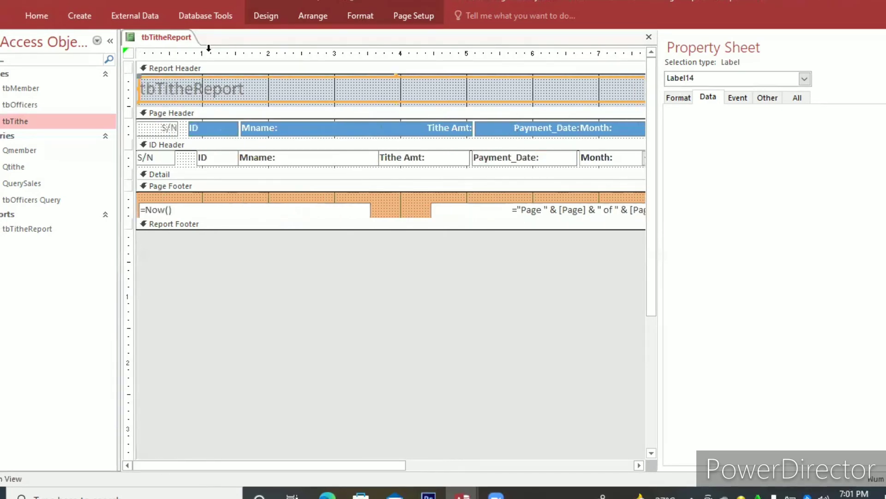
Try a blue background fill on the tbTitheReport title label and undo it.
{"action": "left_click", "coordinate": [370, 16]}
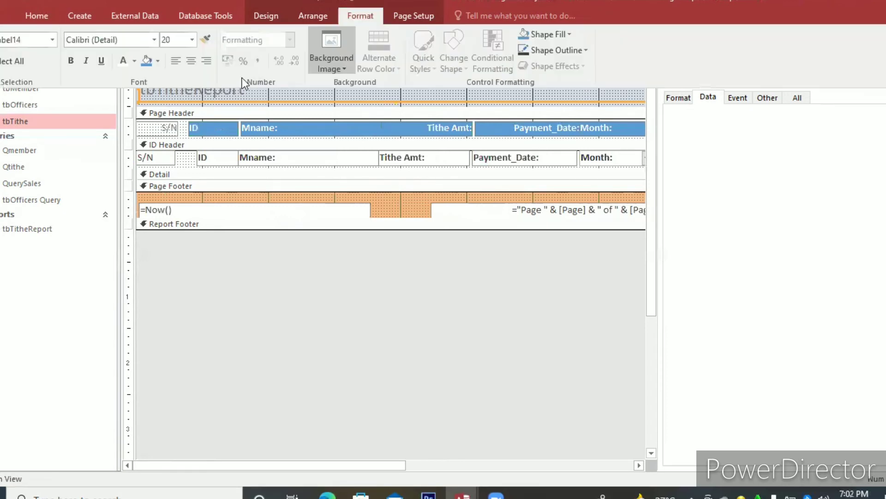
{"action": "left_click", "coordinate": [148, 63]}
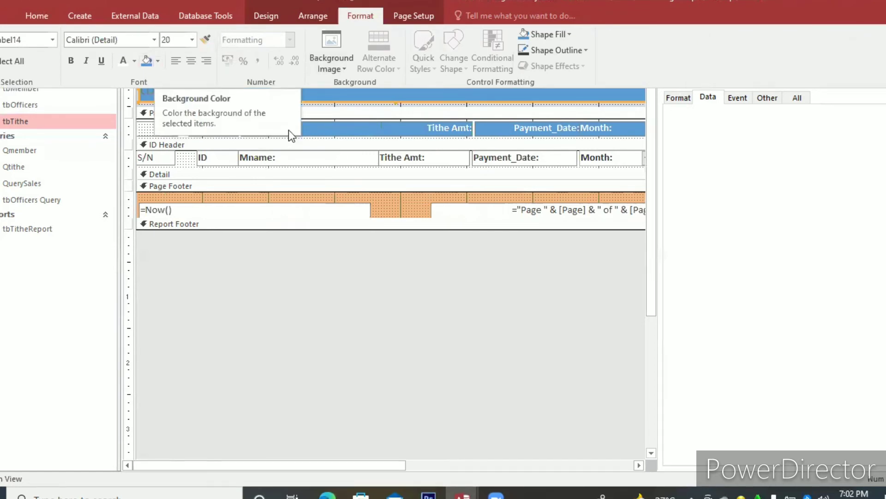
{"action": "left_click", "coordinate": [20, 1]}
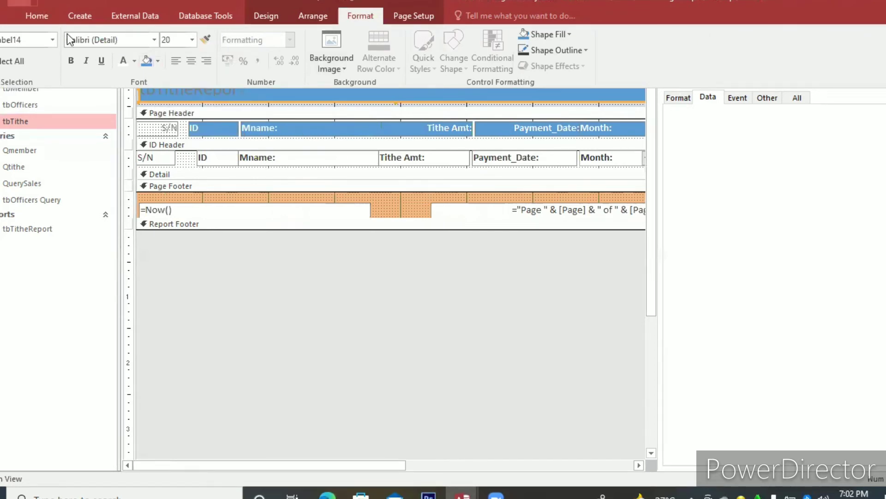
Make the tbTitheReport title bold and center it within its label.
{"action": "left_click", "coordinate": [74, 62]}
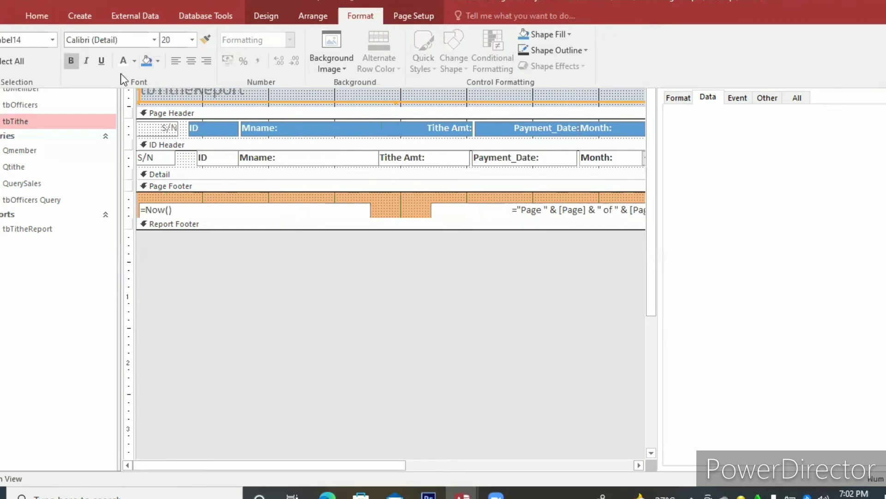
{"action": "left_click", "coordinate": [187, 68]}
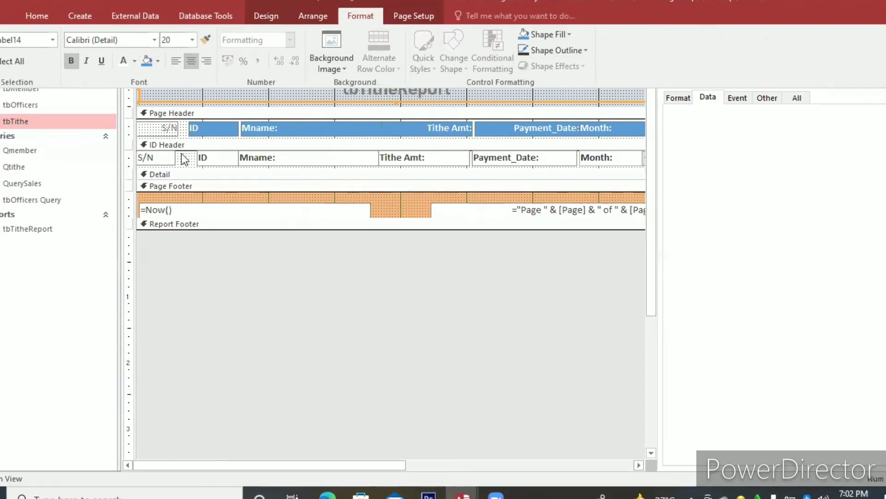
Fill the S/N label in the Page Header and the S/N field in the ID Header with blue, and save the report.
{"action": "left_click", "coordinate": [161, 143]}
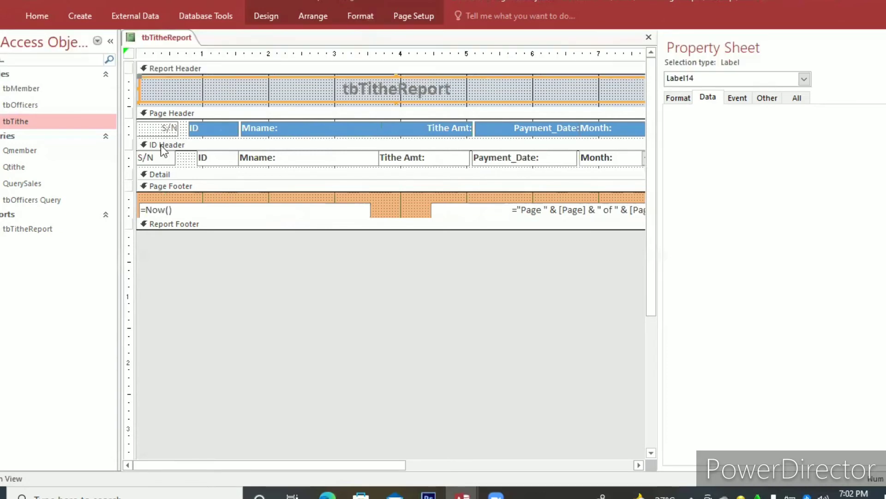
{"action": "left_click_drag", "start_coordinate": [182, 154], "coordinate": [153, 118]}
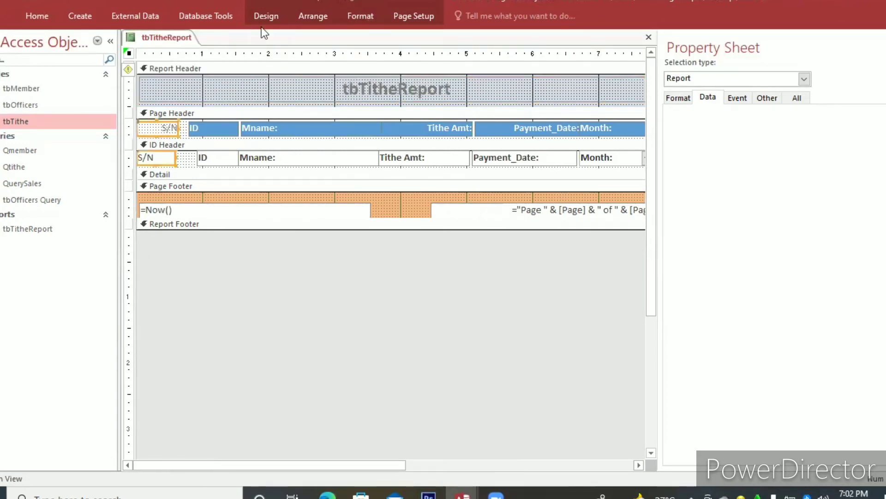
{"action": "left_click", "coordinate": [352, 18]}
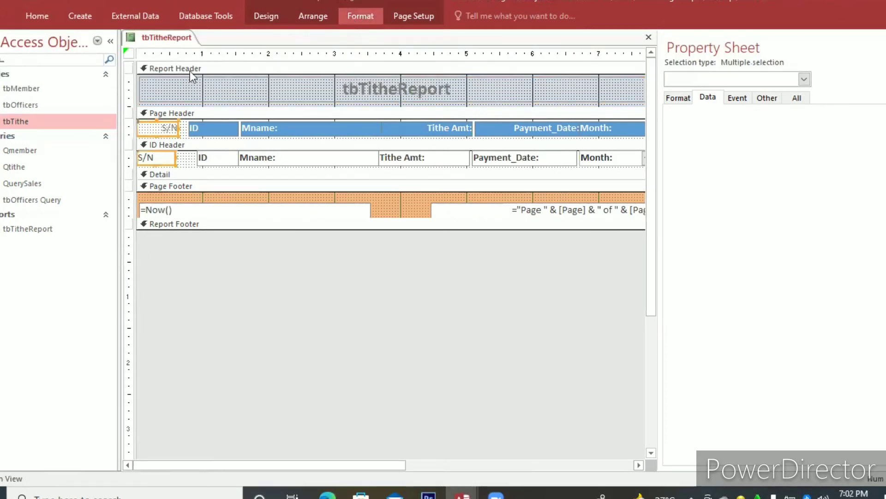
{"action": "left_click", "coordinate": [146, 64]}
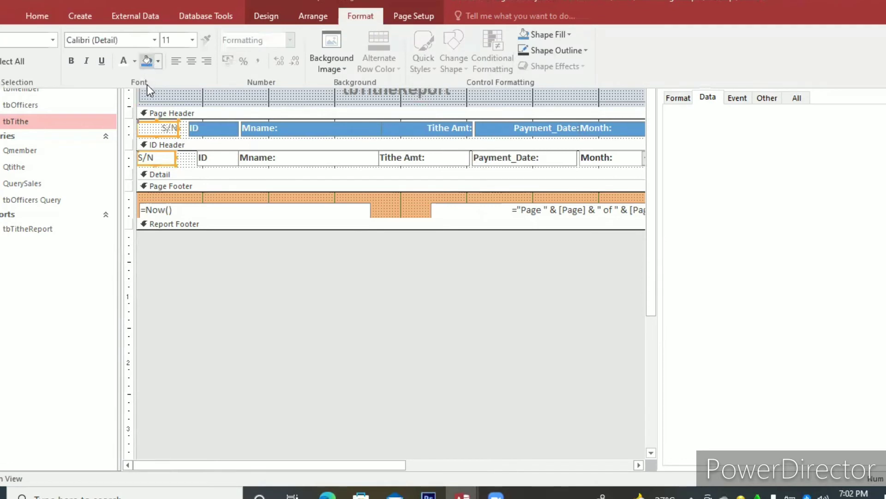
{"action": "left_click", "coordinate": [182, 163]}
{"action": "left_click", "coordinate": [181, 159]}
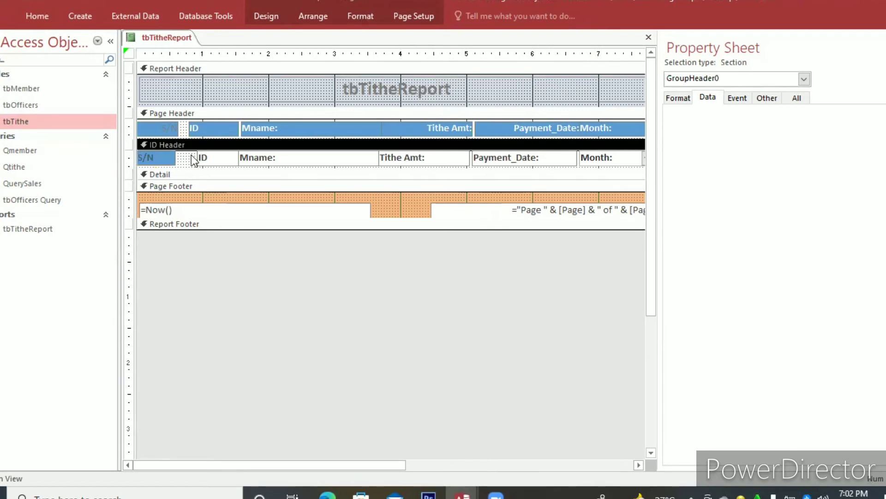
{"action": "key", "text": "ctrl+s"}
{"action": "left_click", "coordinate": [178, 99]}
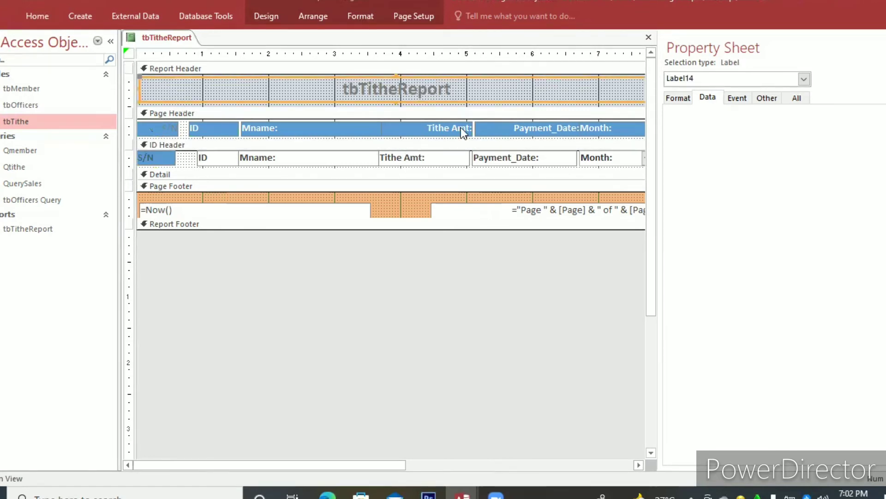
Open the report's properties and set Pop Up to Yes.
{"action": "right_click", "coordinate": [409, 193]}
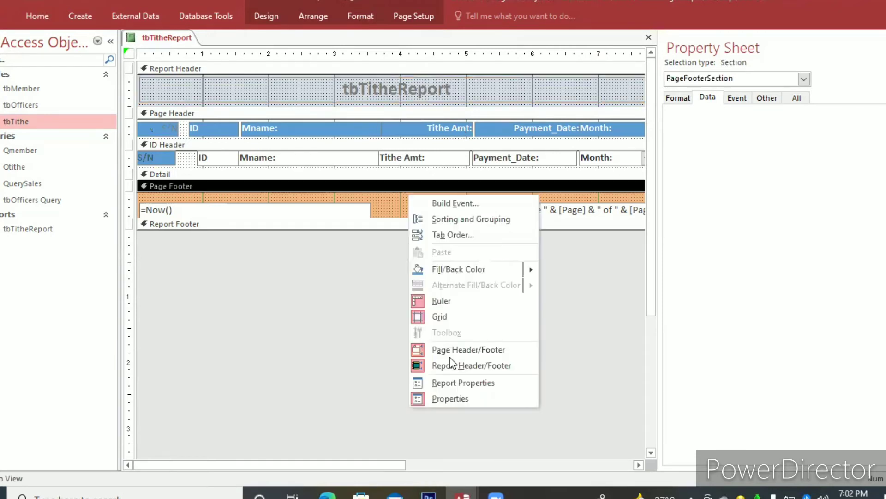
{"action": "left_click", "coordinate": [461, 381]}
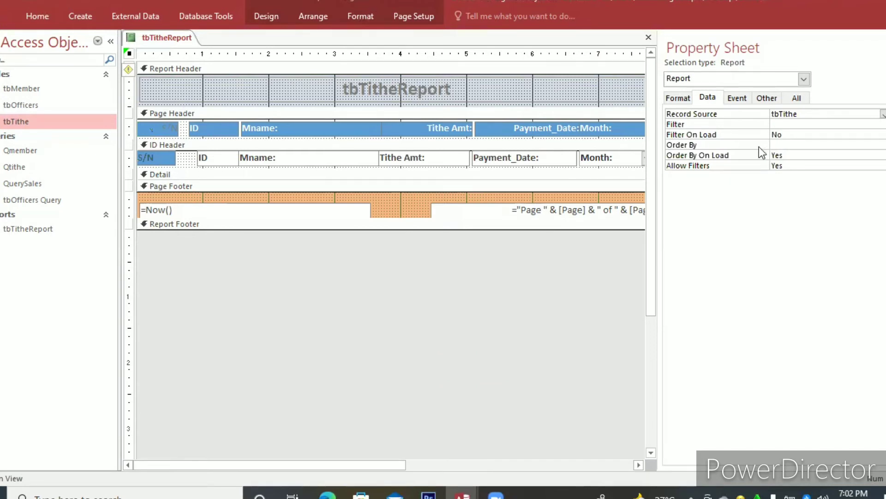
{"action": "left_click", "coordinate": [671, 100]}
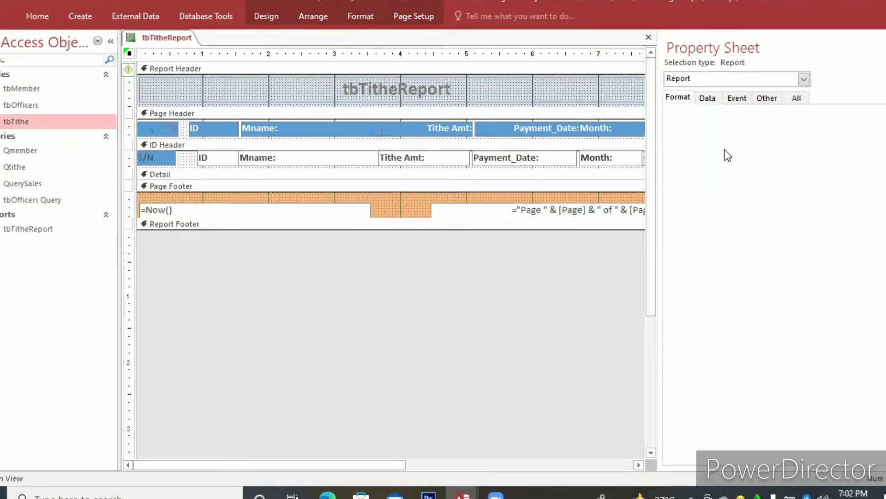
{"action": "left_click", "coordinate": [765, 98]}
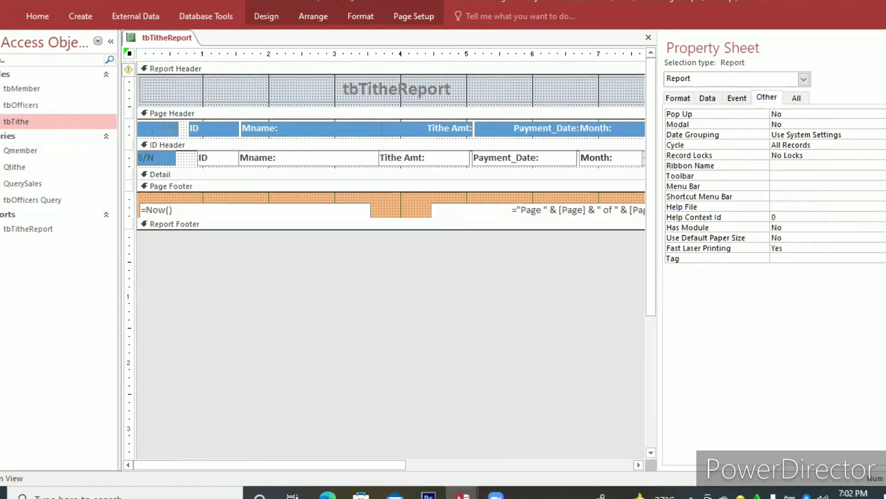
{"action": "left_click", "coordinate": [818, 113]}
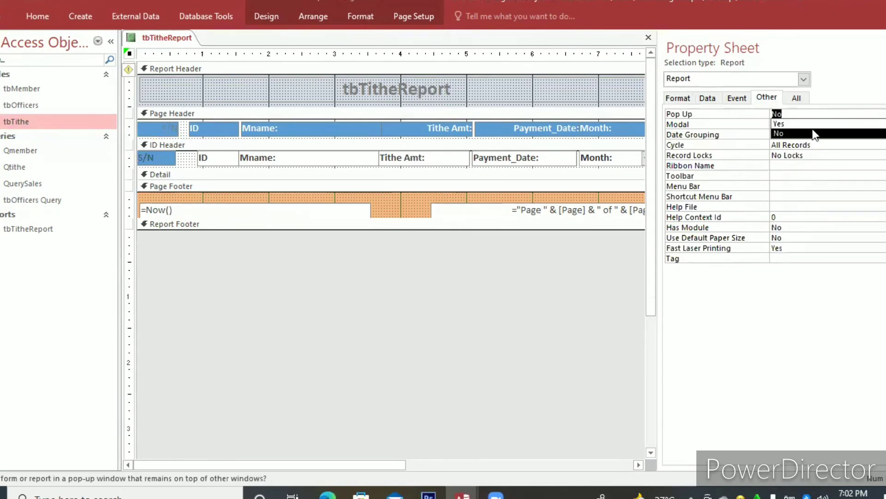
{"action": "left_click", "coordinate": [813, 124]}
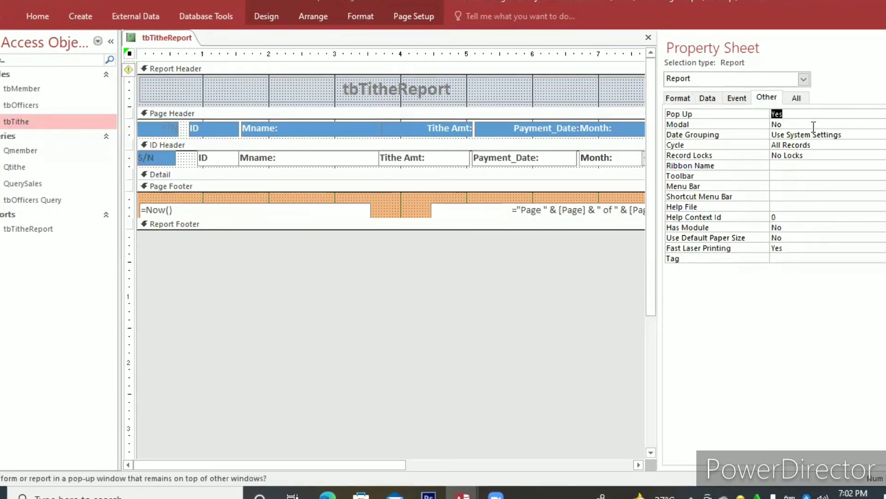
{"action": "left_click", "coordinate": [814, 125]}
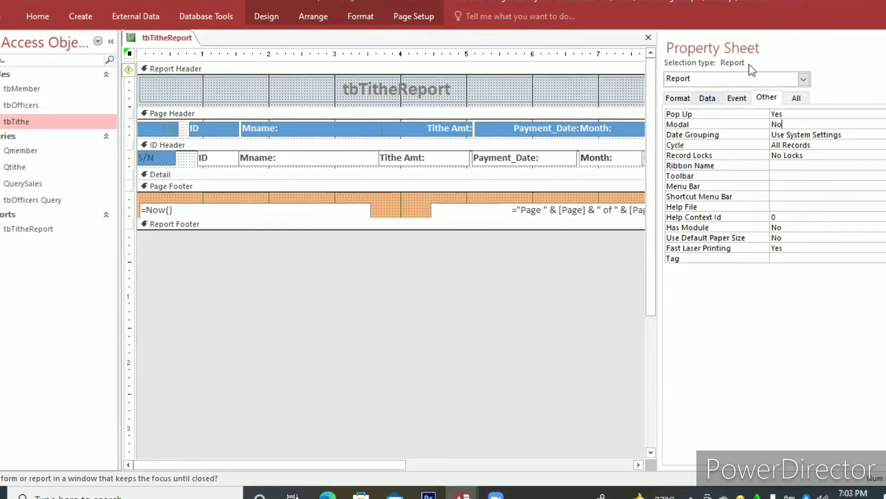
Set the report's Auto Center property to Yes and close tbTitheReport.
{"action": "left_click", "coordinate": [797, 98]}
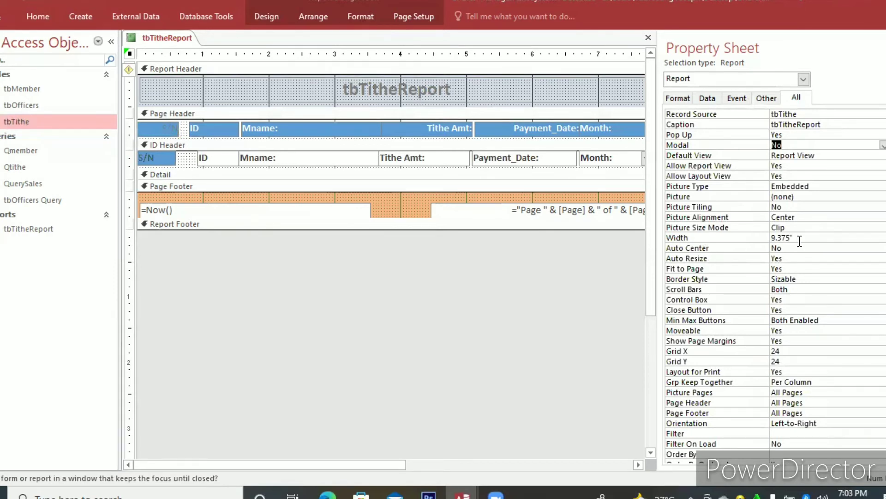
{"action": "left_click", "coordinate": [872, 239]}
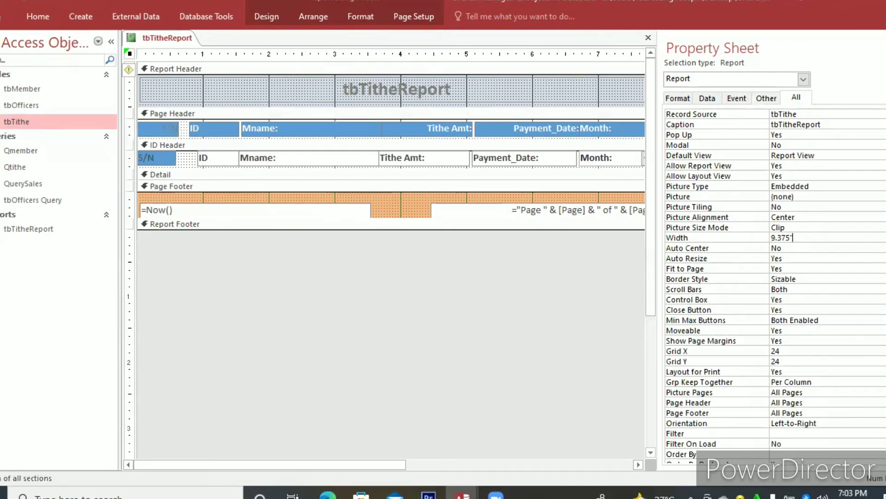
{"action": "left_click", "coordinate": [870, 248]}
{"action": "left_click", "coordinate": [883, 248]}
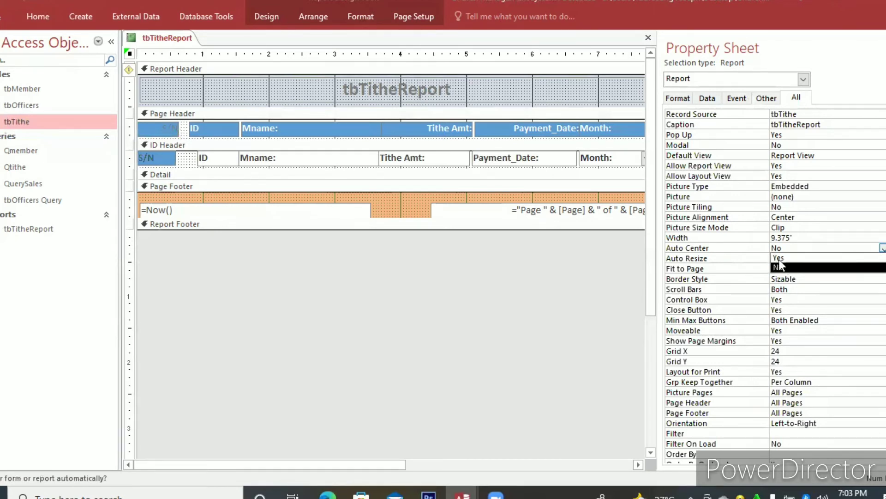
{"action": "left_click", "coordinate": [780, 258]}
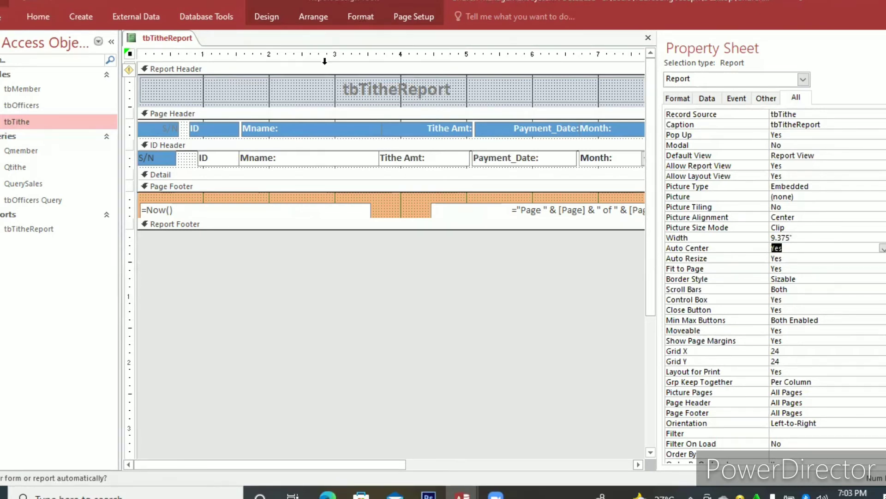
{"action": "left_click", "coordinate": [648, 39]}
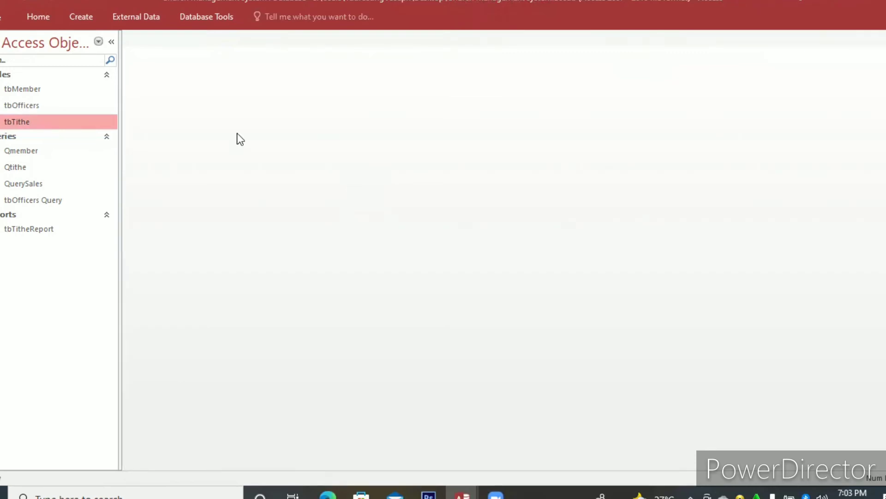
Create a columnar form titled tbTithe from all fields of the tbTithe table with the Form Wizard.
{"action": "left_click", "coordinate": [91, 14]}
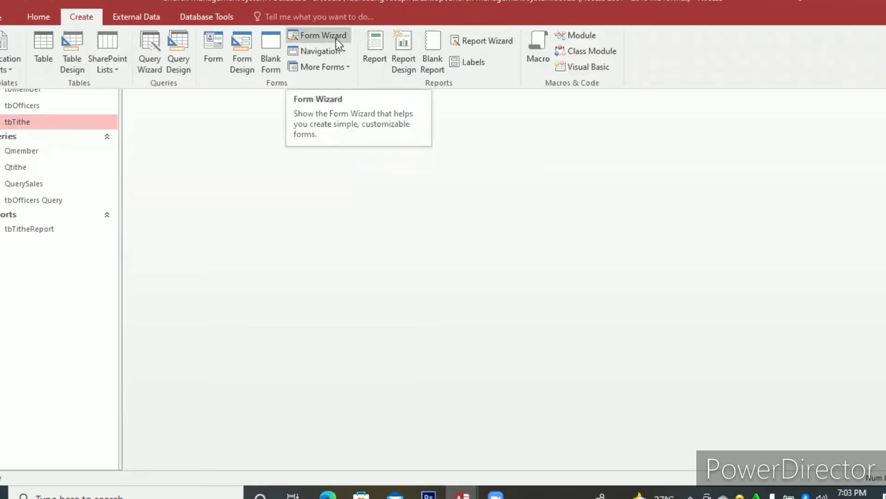
{"action": "left_click", "coordinate": [336, 38]}
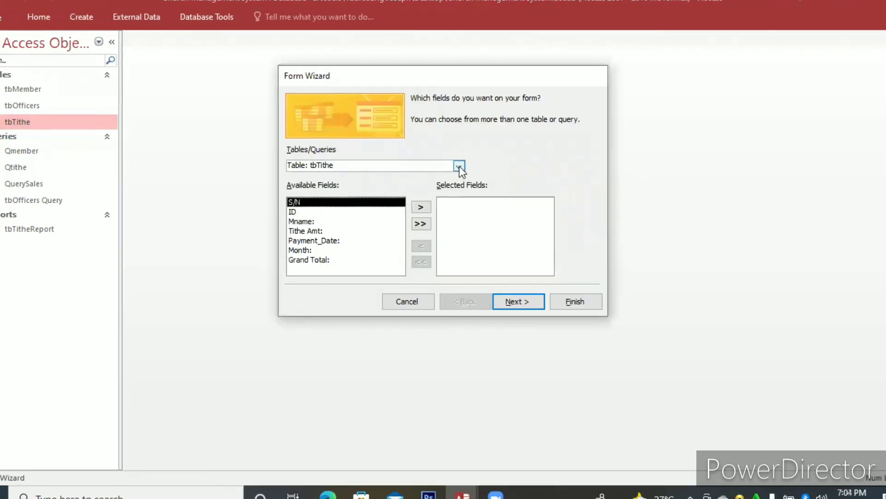
{"action": "left_click", "coordinate": [421, 223]}
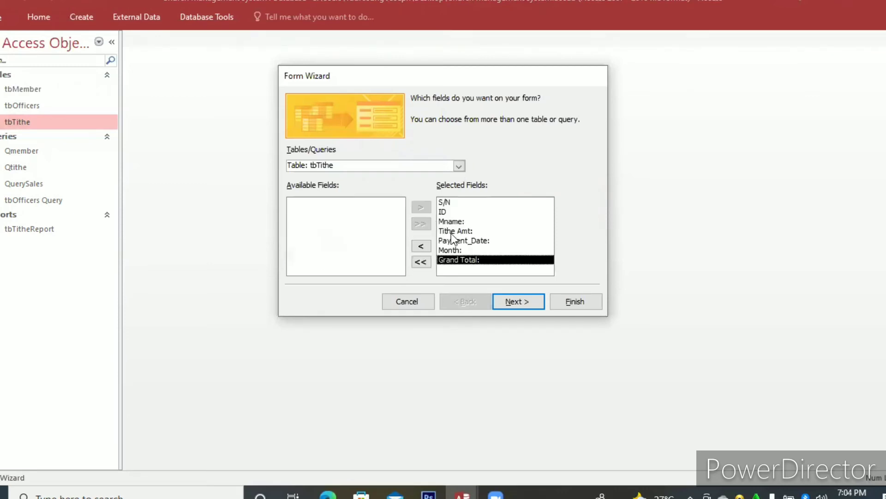
{"action": "left_click", "coordinate": [515, 303]}
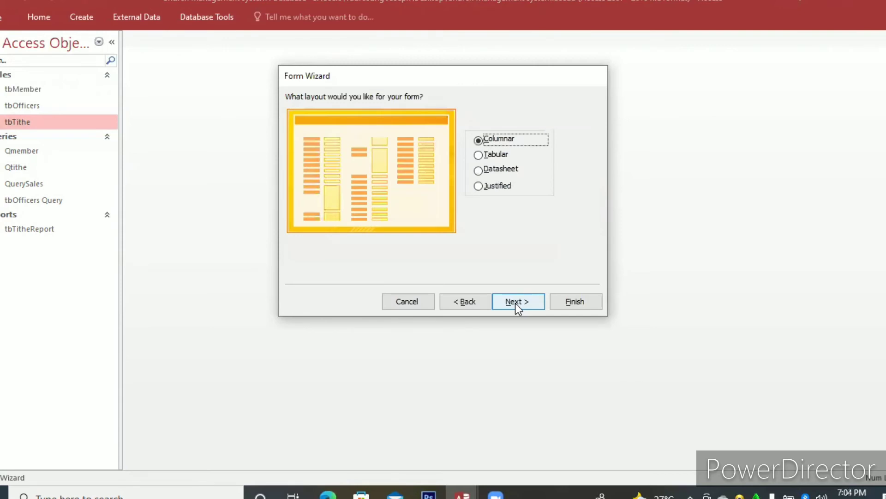
{"action": "left_click", "coordinate": [515, 303]}
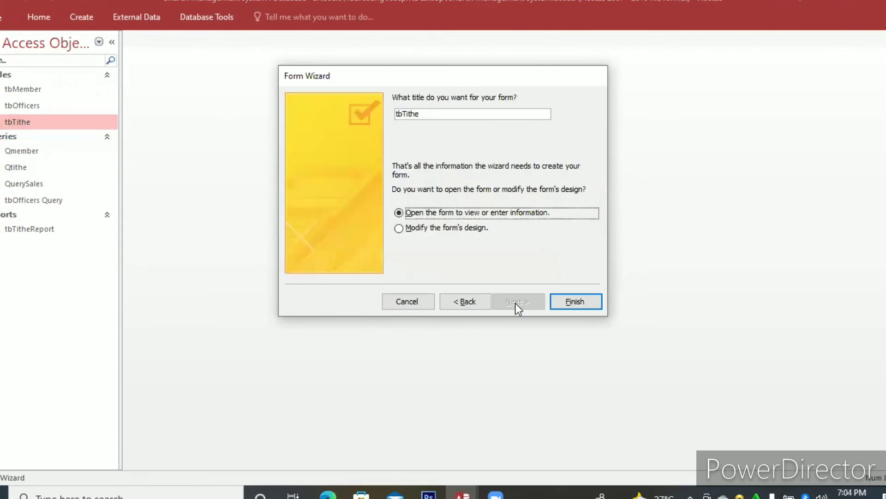
{"action": "left_click", "coordinate": [576, 300]}
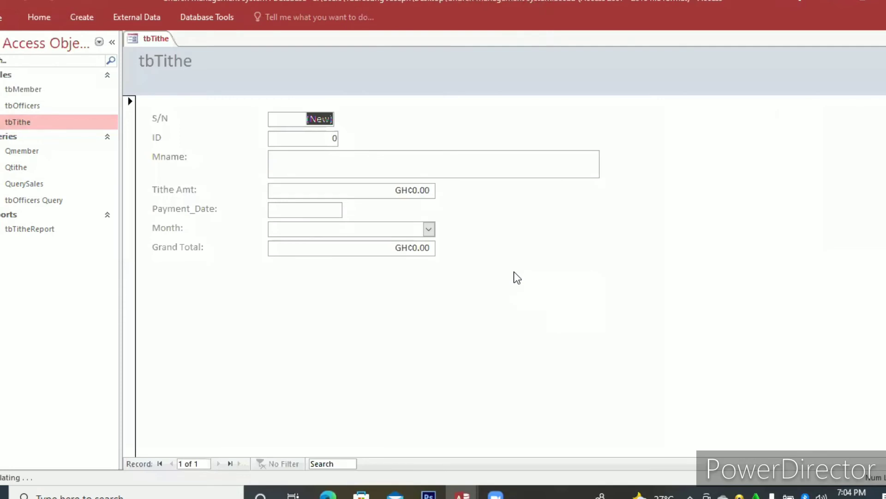
Open the tbTithe form in Design View and shrink the Mname: text box to about 3.4 inches wide and one line high.
{"action": "right_click", "coordinate": [515, 272]}
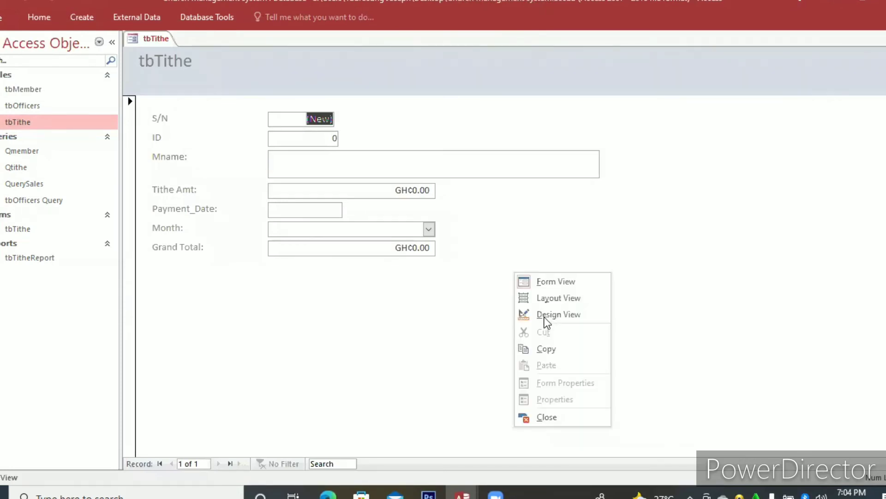
{"action": "left_click", "coordinate": [547, 317]}
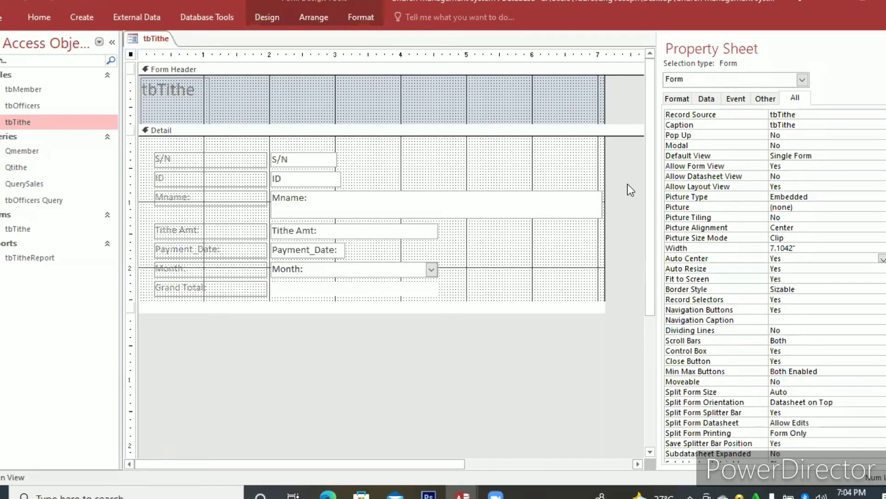
{"action": "left_click", "coordinate": [568, 199]}
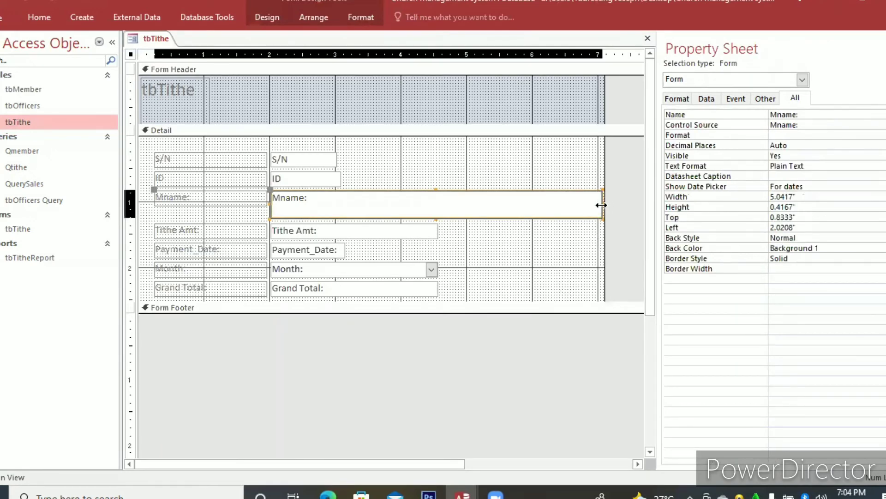
{"action": "left_click_drag", "start_coordinate": [552, 207], "coordinate": [494, 207]}
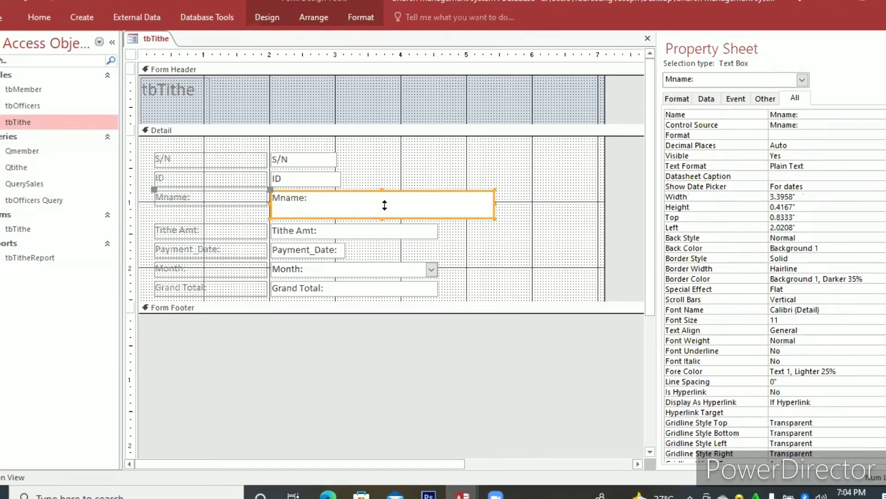
{"action": "left_click_drag", "start_coordinate": [384, 206], "coordinate": [386, 207]}
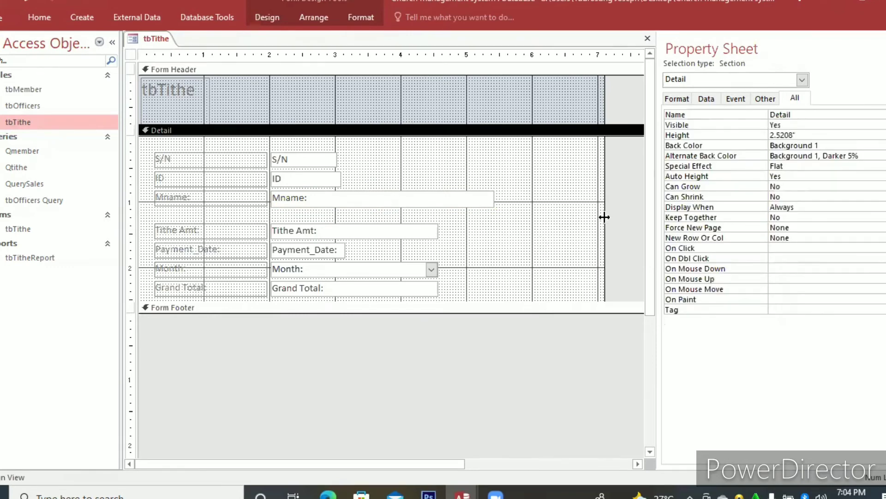
Narrow the form to about 5.5 inches and widen the tbTithe title label across the Form Header to about 5.45 inches.
{"action": "left_click_drag", "start_coordinate": [605, 217], "coordinate": [499, 222]}
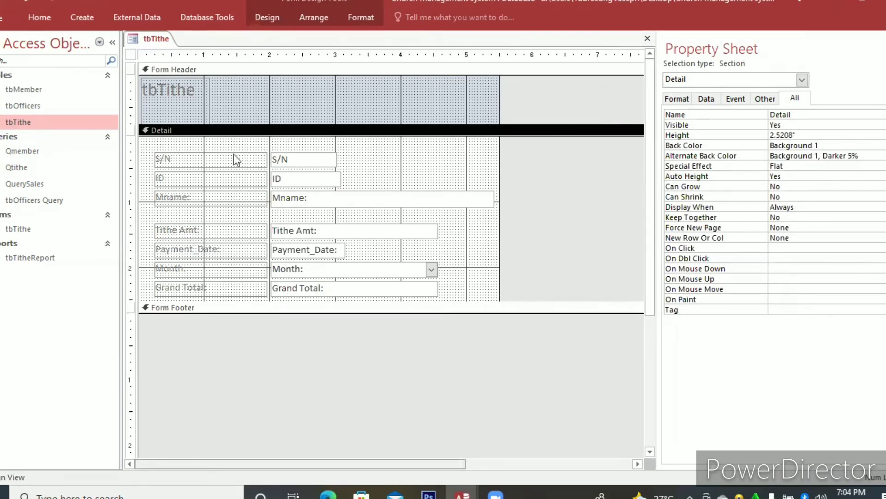
{"action": "left_click", "coordinate": [194, 87]}
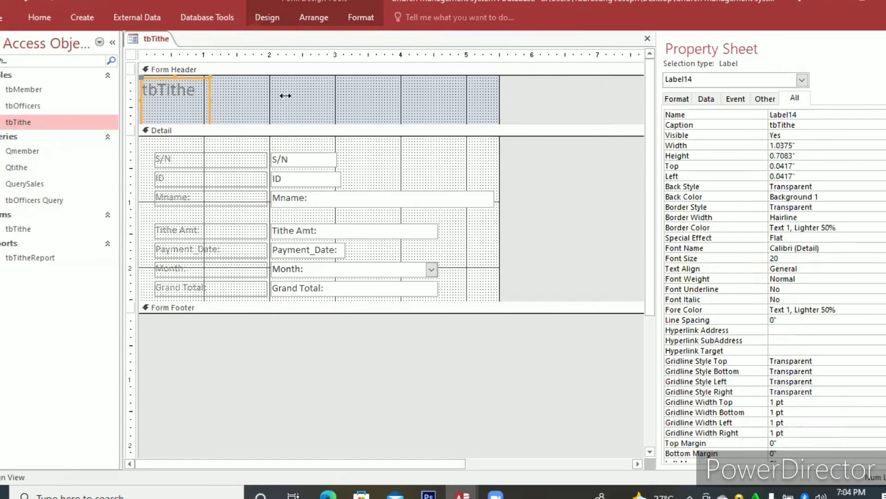
{"action": "left_click_drag", "start_coordinate": [285, 95], "coordinate": [498, 117]}
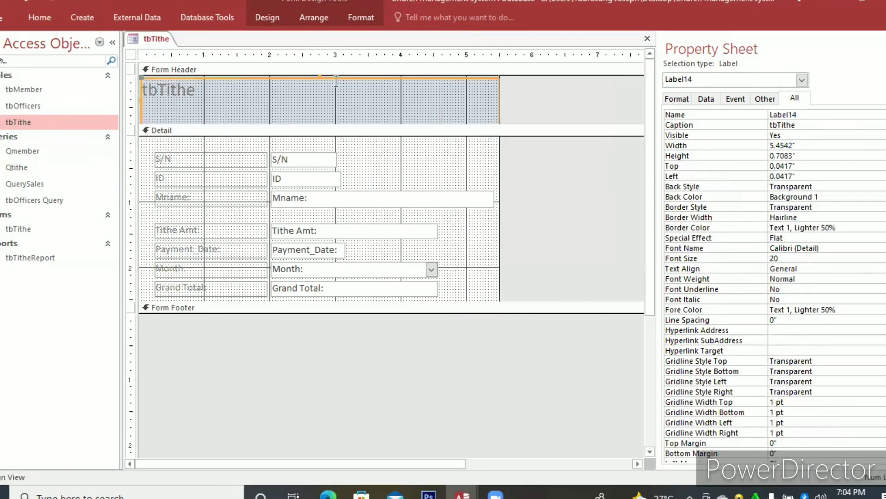
Change the font color of the tbTithe title label to the standard blue #0072BC.
{"action": "left_click", "coordinate": [359, 21]}
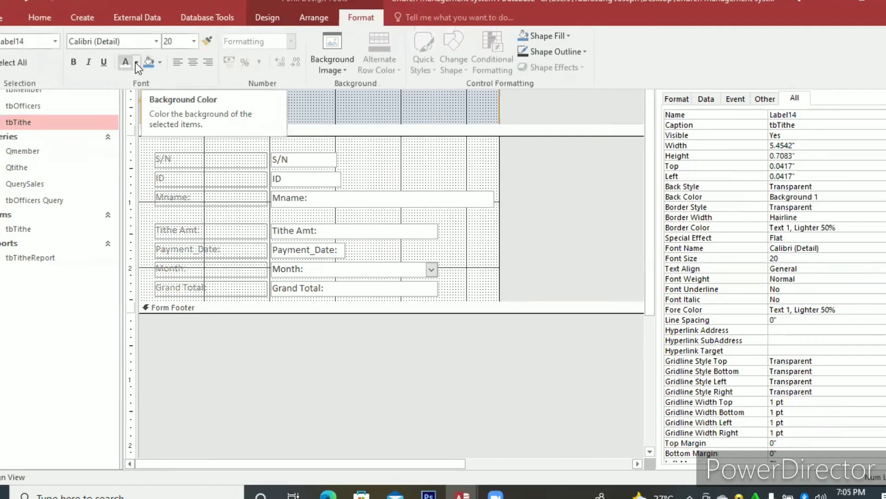
{"action": "left_click", "coordinate": [137, 62]}
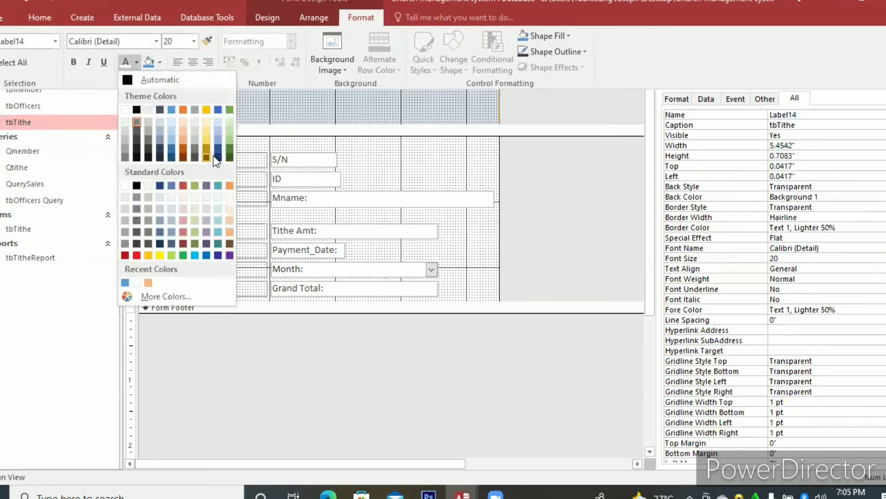
{"action": "left_click", "coordinate": [207, 254]}
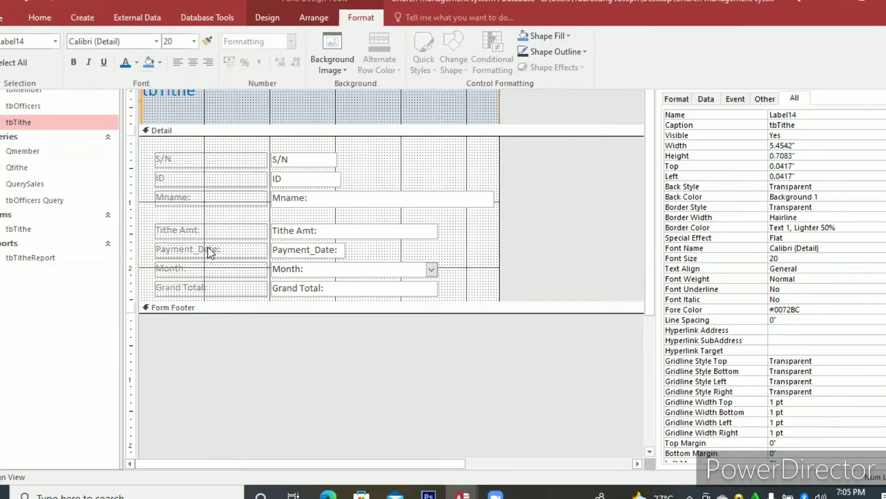
Center the text of the tbTithe title label and fill the form's Detail section with light orange #FCE6D4.
{"action": "left_click", "coordinate": [192, 62]}
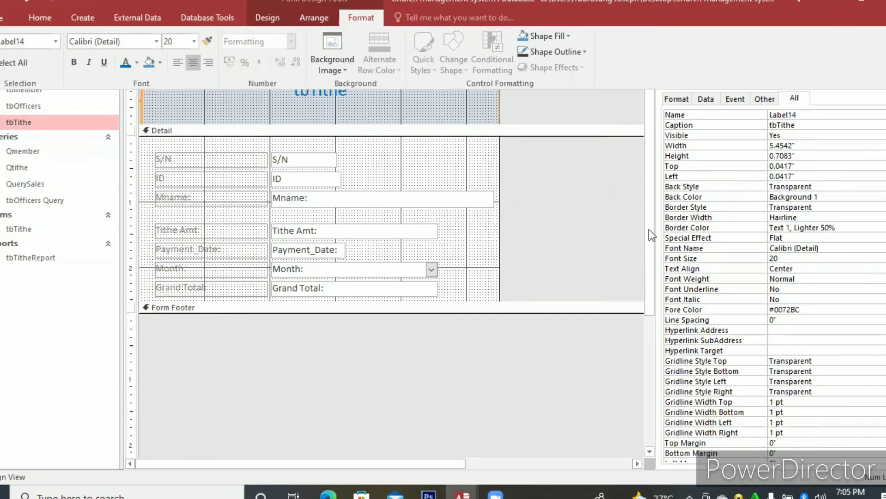
{"action": "left_click", "coordinate": [644, 198]}
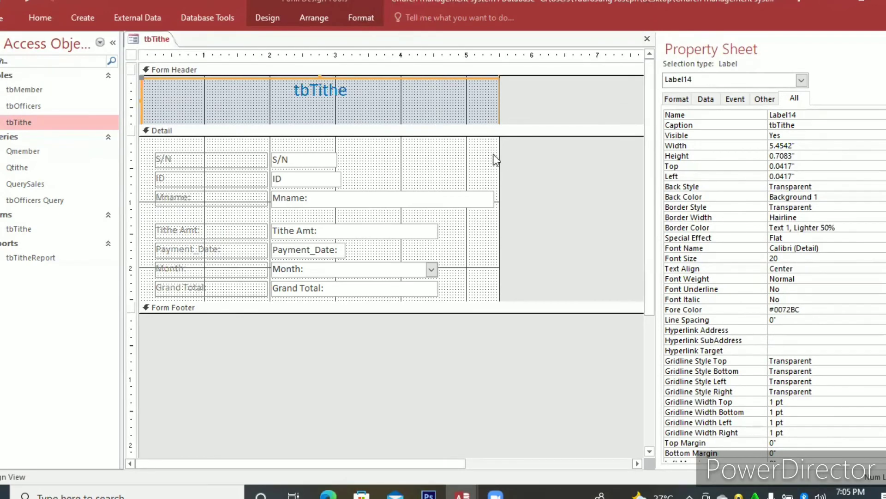
{"action": "right_click", "coordinate": [490, 157]}
{"action": "mouse_move", "coordinate": [610, 218]}
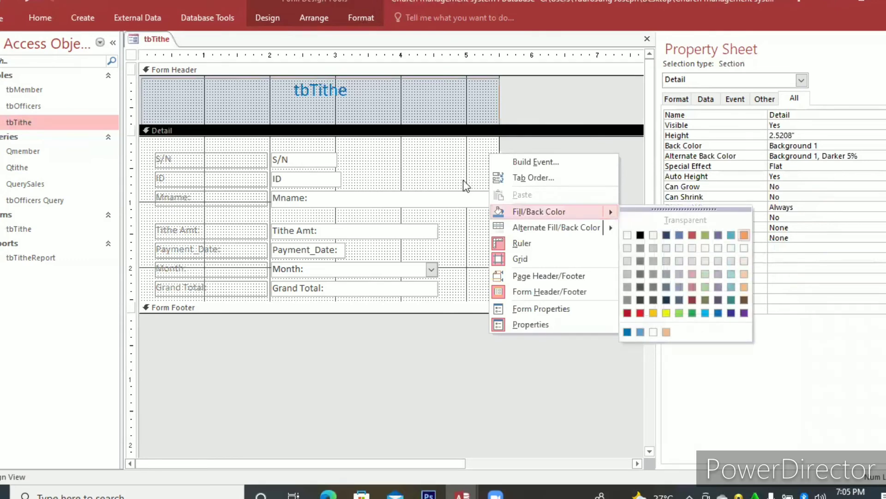
{"action": "left_click", "coordinate": [743, 236]}
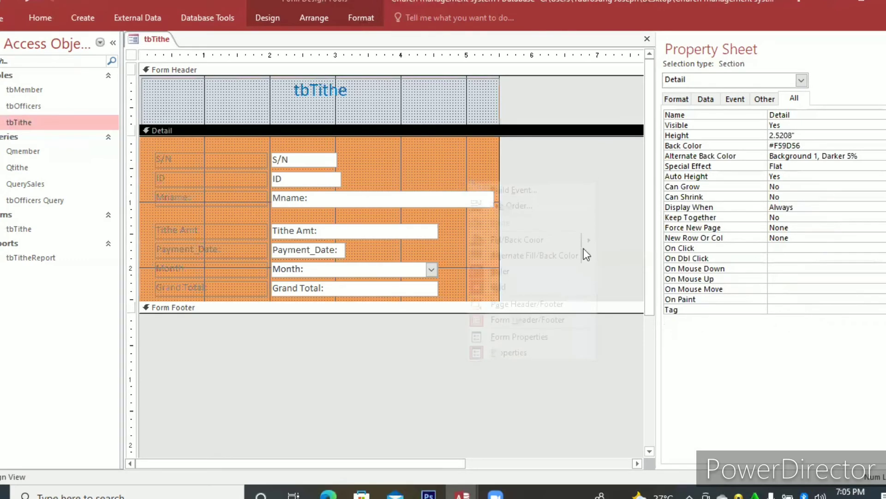
{"action": "mouse_move", "coordinate": [593, 239]}
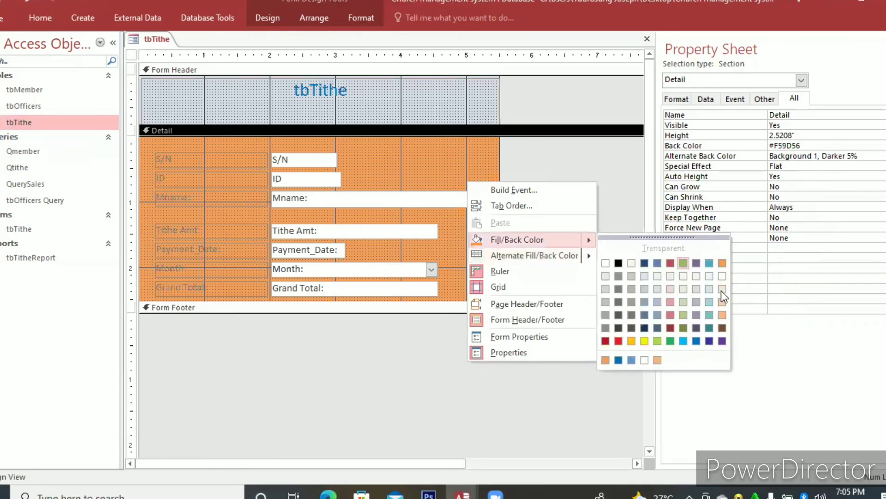
{"action": "left_click", "coordinate": [721, 290]}
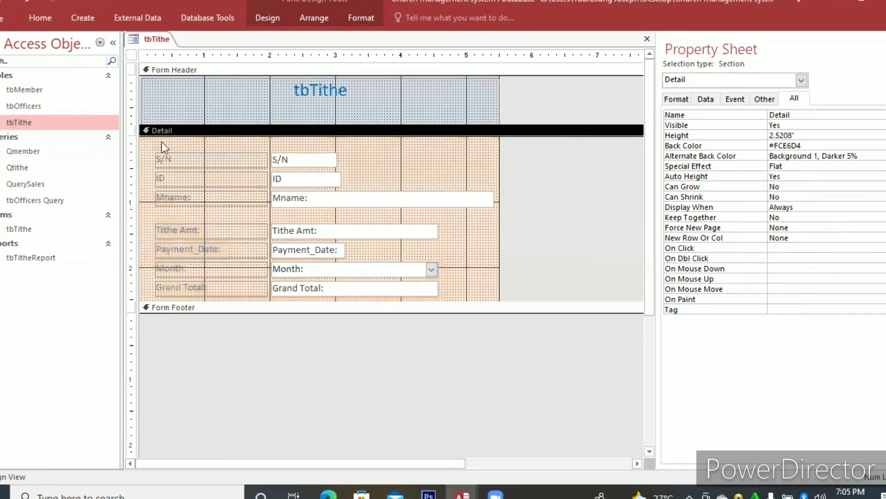
Make all the field labels and data controls in the Detail section bold.
{"action": "left_click_drag", "start_coordinate": [156, 145], "coordinate": [389, 289]}
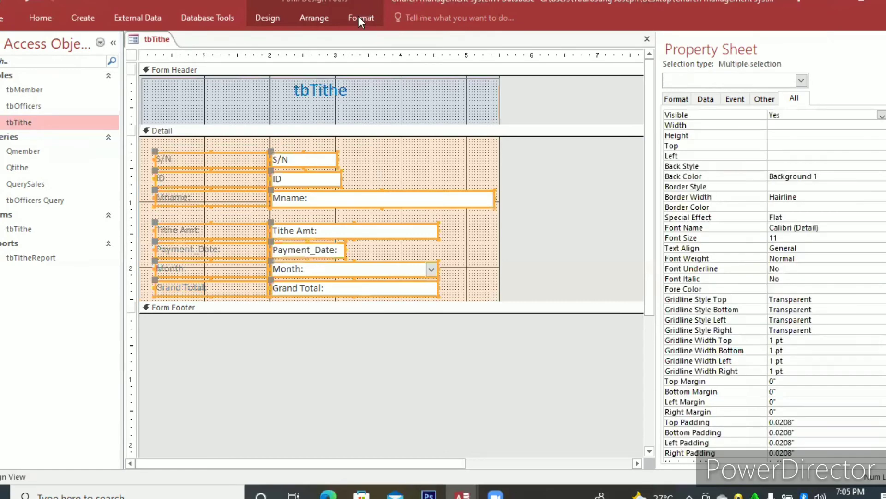
{"action": "left_click", "coordinate": [74, 62]}
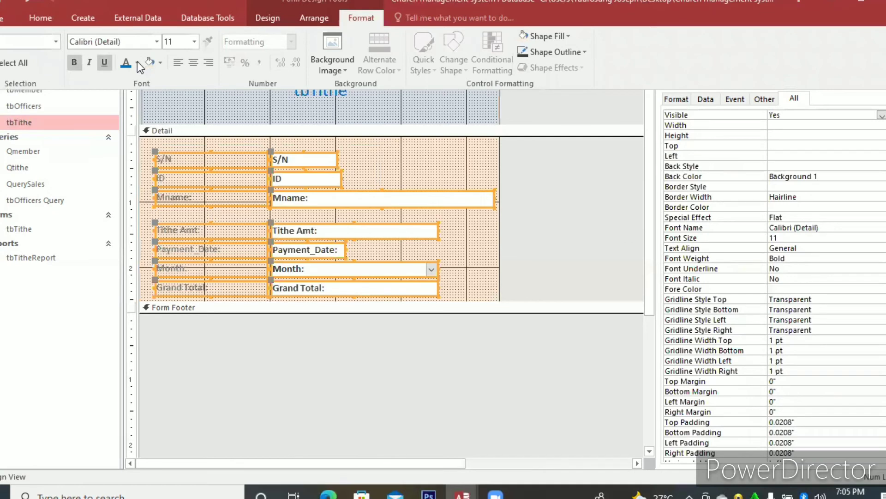
{"action": "left_click", "coordinate": [137, 63]}
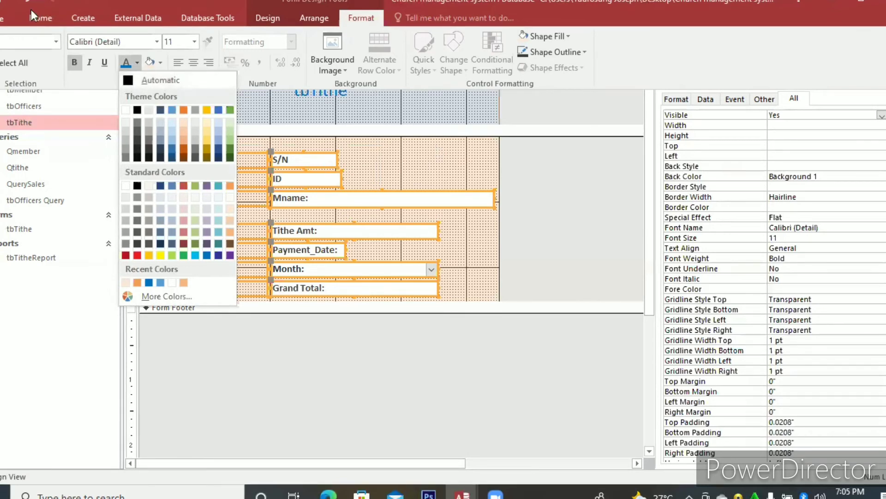
{"action": "left_click", "coordinate": [373, 89]}
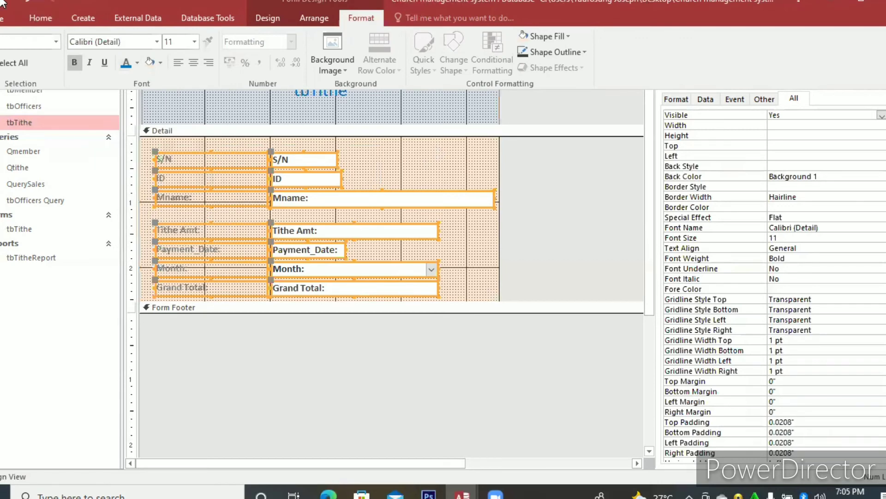
{"action": "left_click", "coordinate": [649, 94]}
Widen the form to about 6.25 inches, check the tbTithe form in Form View and return it to Design View.
{"action": "left_click_drag", "start_coordinate": [499, 137], "coordinate": [548, 140]}
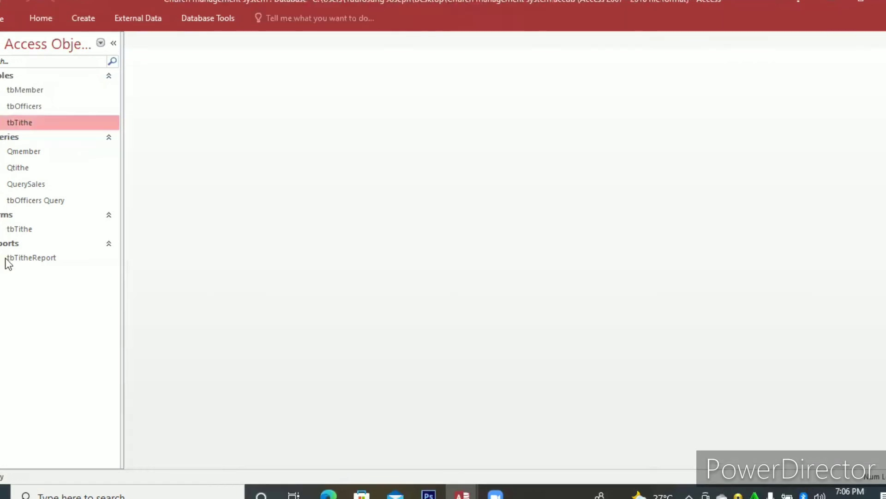
{"action": "left_click", "coordinate": [6, 258]}
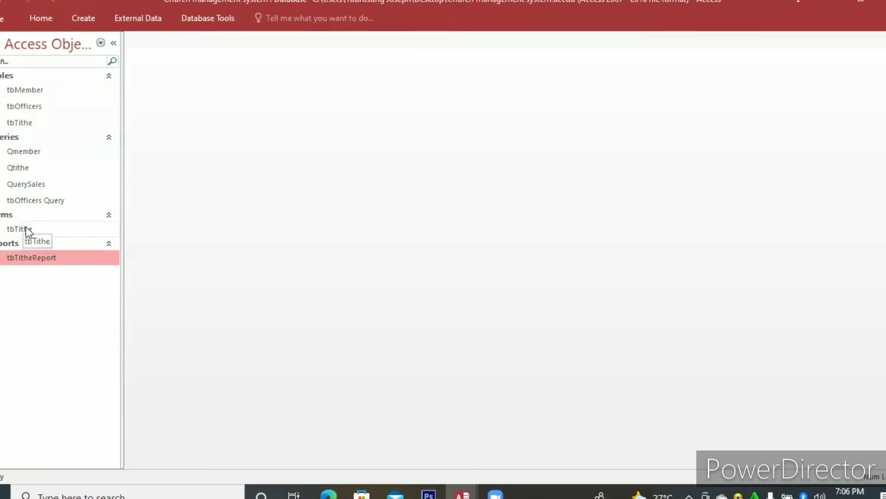
{"action": "left_click", "coordinate": [28, 231]}
{"action": "double_click", "coordinate": [28, 231]}
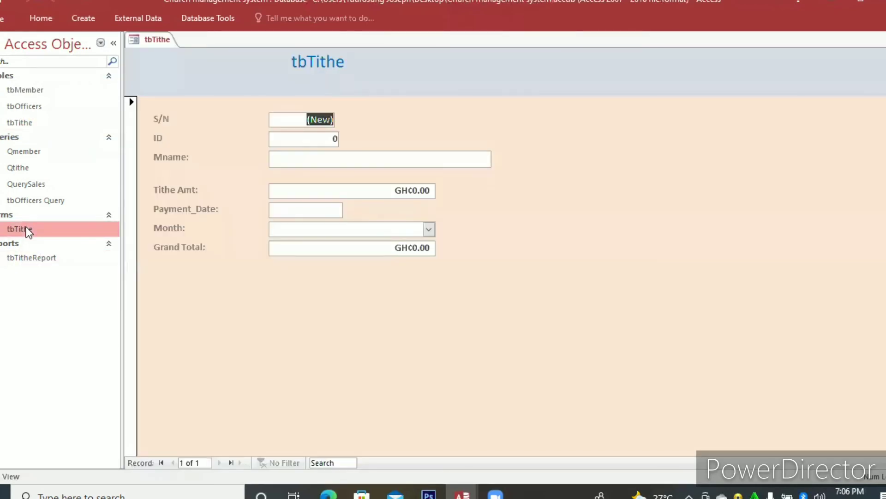
{"action": "right_click", "coordinate": [334, 284]}
{"action": "left_click", "coordinate": [374, 325]}
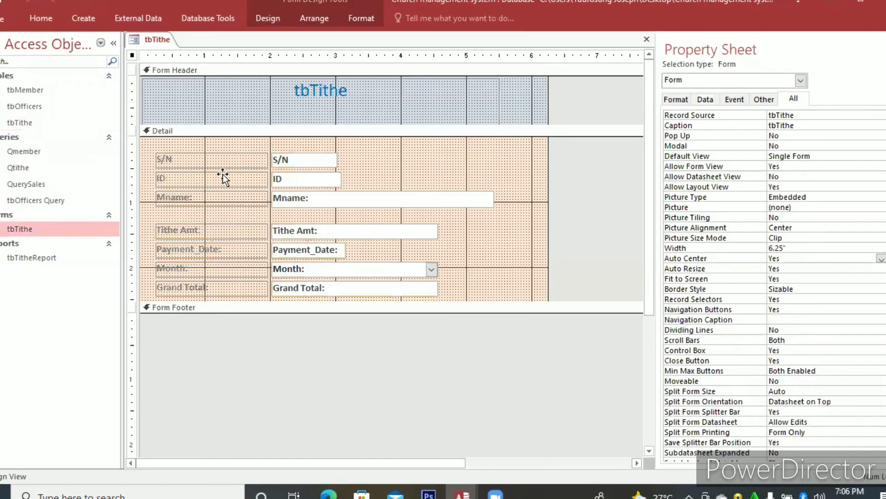
Fill the backgrounds of all seven field labels in the Detail section with the blue Accent 5 theme color.
{"action": "left_click", "coordinate": [223, 178]}
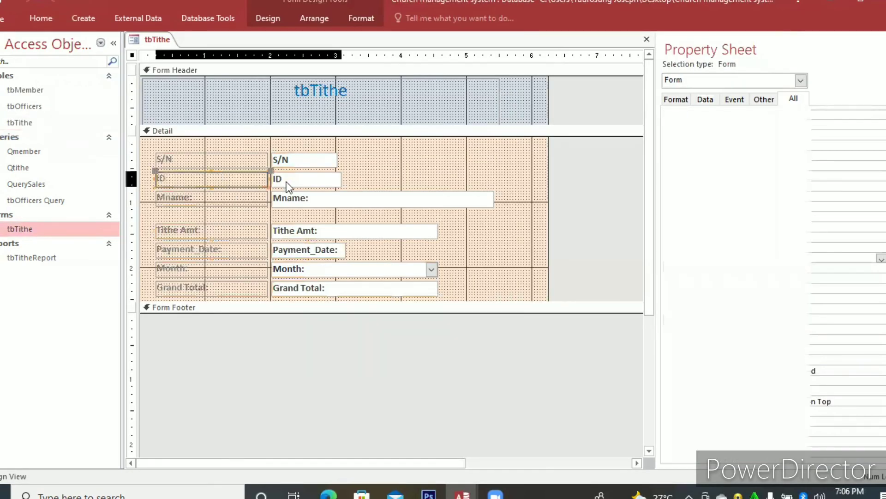
{"action": "left_click_drag", "start_coordinate": [149, 147], "coordinate": [223, 289]}
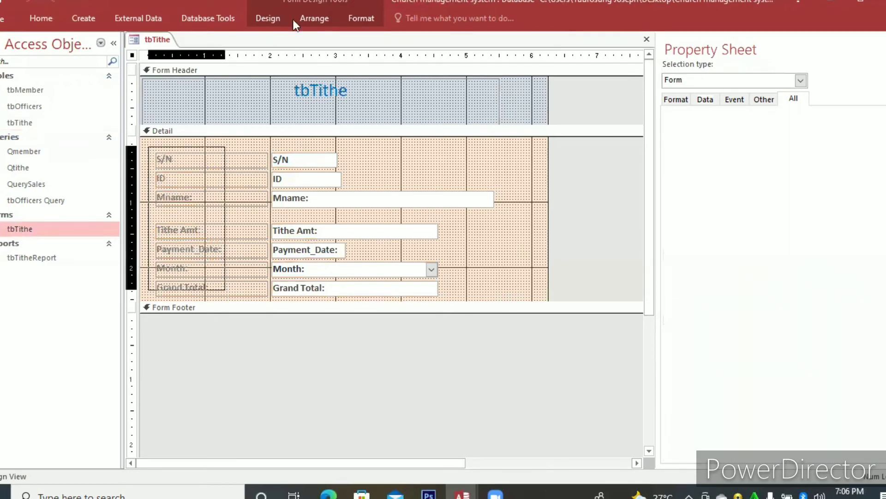
{"action": "left_click", "coordinate": [365, 18]}
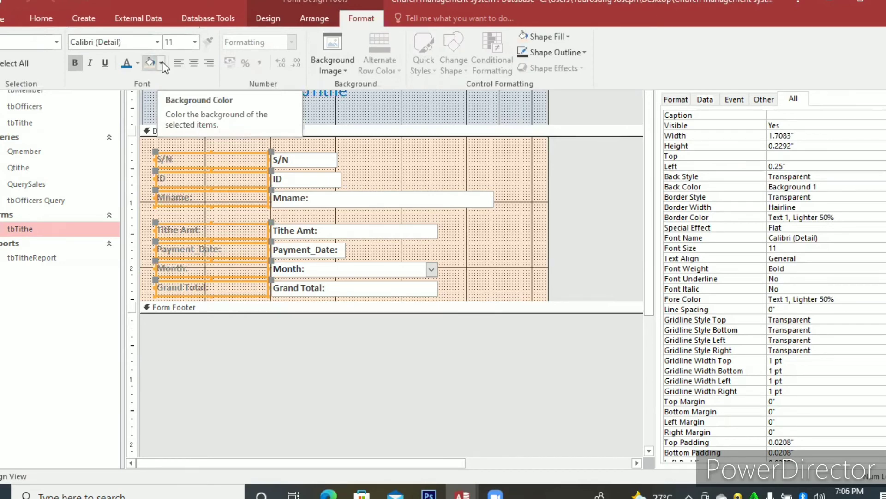
{"action": "left_click", "coordinate": [162, 62]}
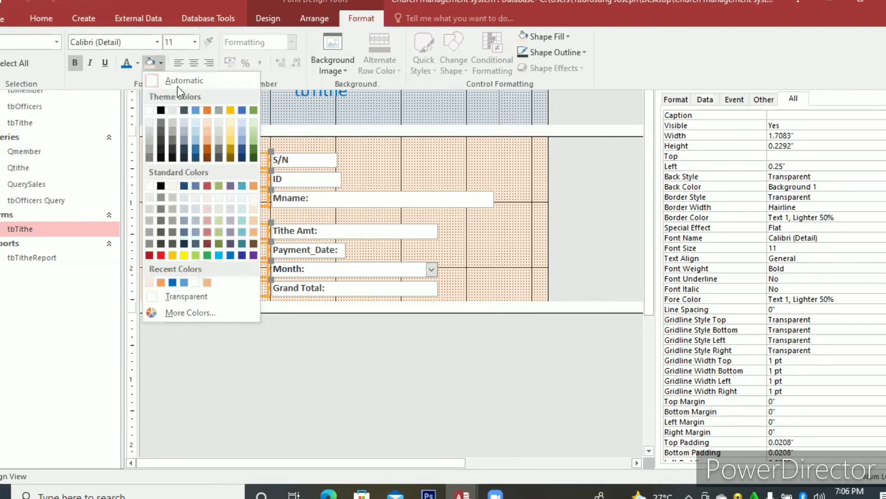
{"action": "left_click", "coordinate": [240, 111]}
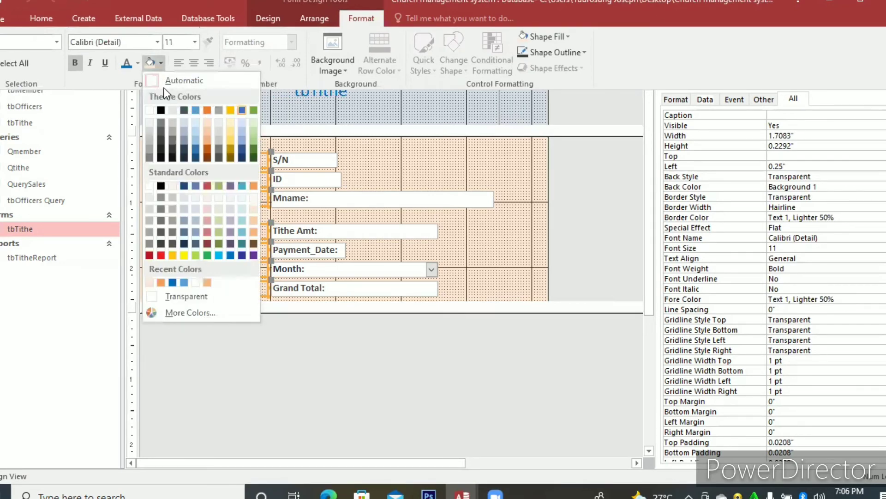
Set the field labels' font color to white (Background 1) and their font size to 14.
{"action": "left_click", "coordinate": [137, 63]}
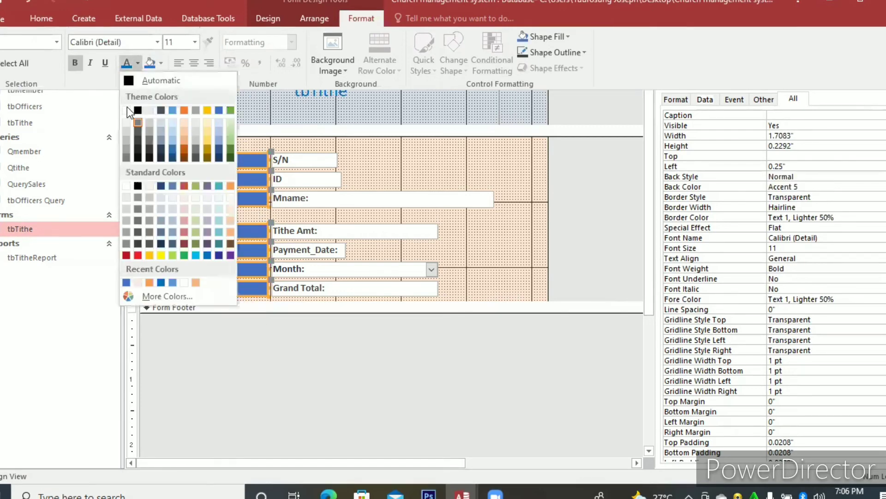
{"action": "left_click", "coordinate": [128, 110]}
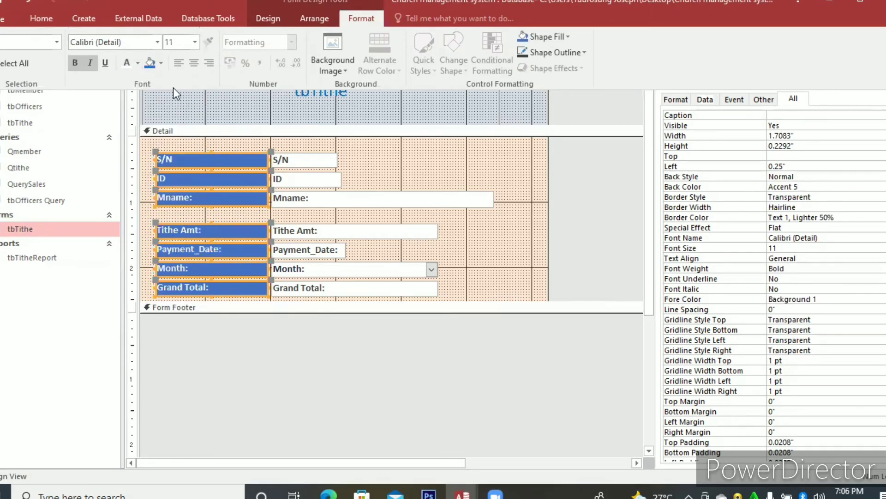
{"action": "left_click", "coordinate": [195, 42]}
{"action": "left_click", "coordinate": [180, 120]}
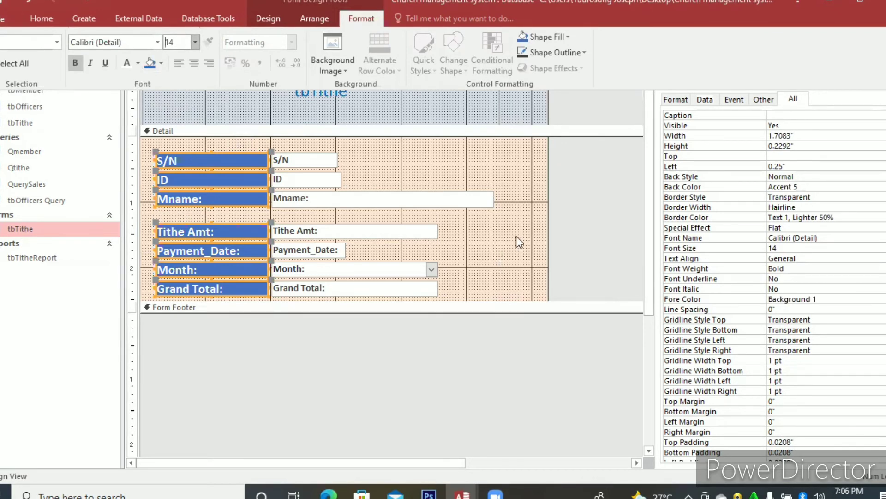
Look through the property categories of the field labels and the Format properties of the whole form.
{"action": "left_click", "coordinate": [679, 98]}
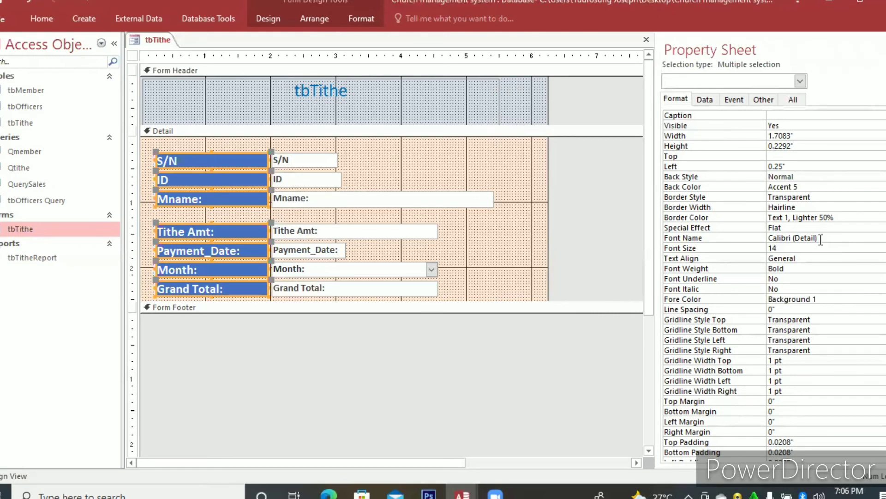
{"action": "left_click", "coordinate": [793, 101]}
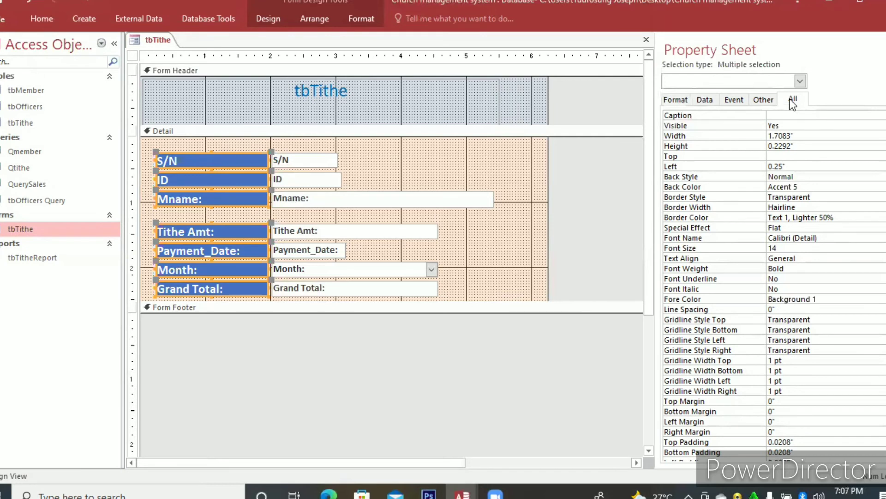
{"action": "left_click", "coordinate": [759, 100]}
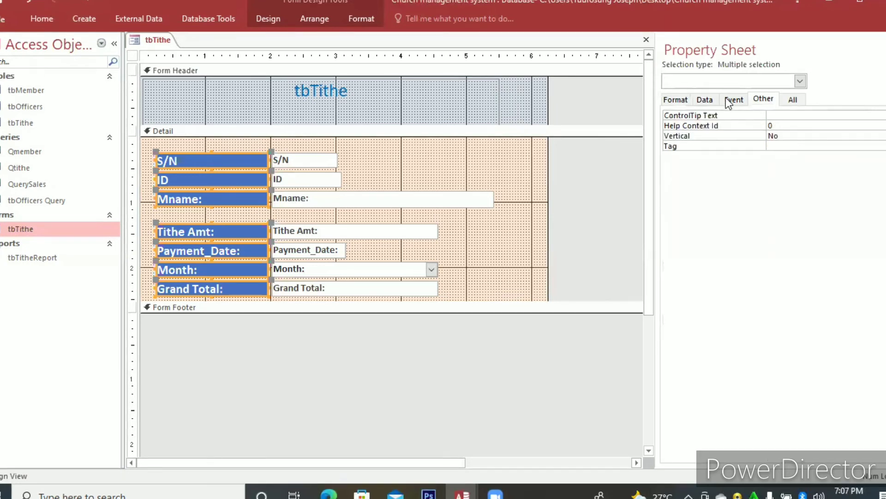
{"action": "left_click", "coordinate": [726, 98]}
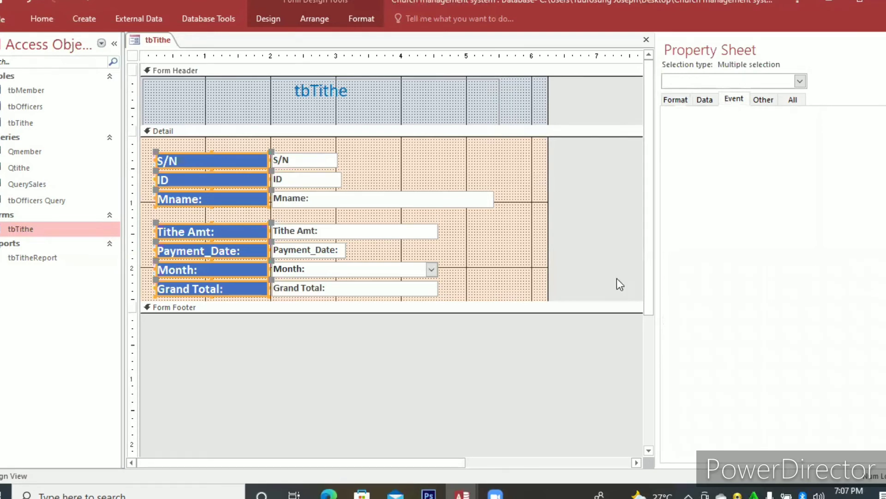
{"action": "right_click", "coordinate": [535, 176]}
{"action": "left_click", "coordinate": [586, 328]}
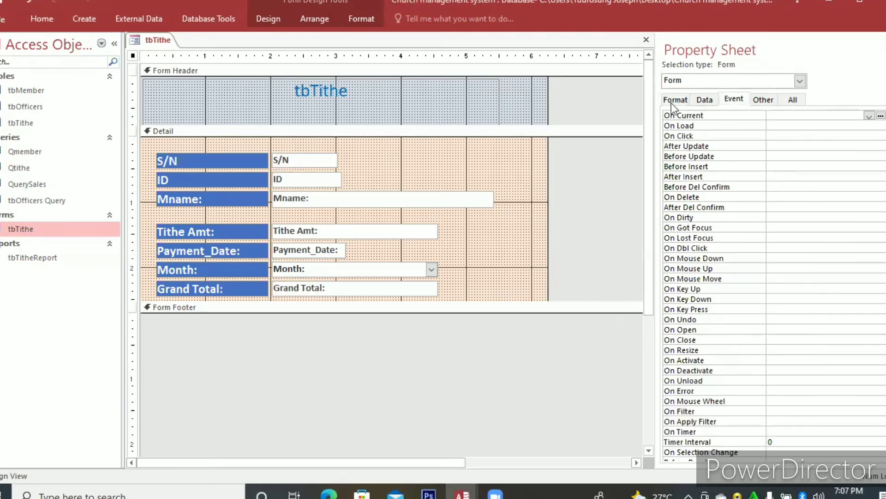
{"action": "left_click", "coordinate": [673, 101]}
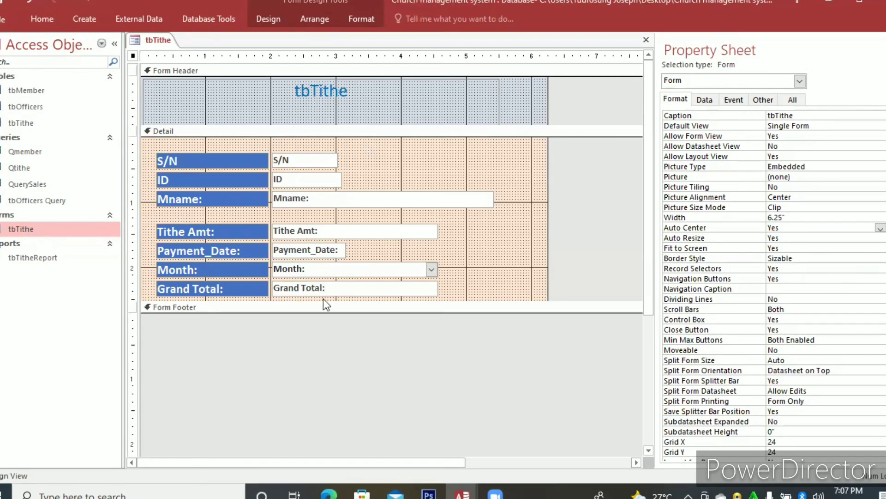
Look through the Format, Data, Event, Other and All property categories of the seven field input controls in the Detail section.
{"action": "left_click_drag", "start_coordinate": [322, 144], "coordinate": [323, 298]}
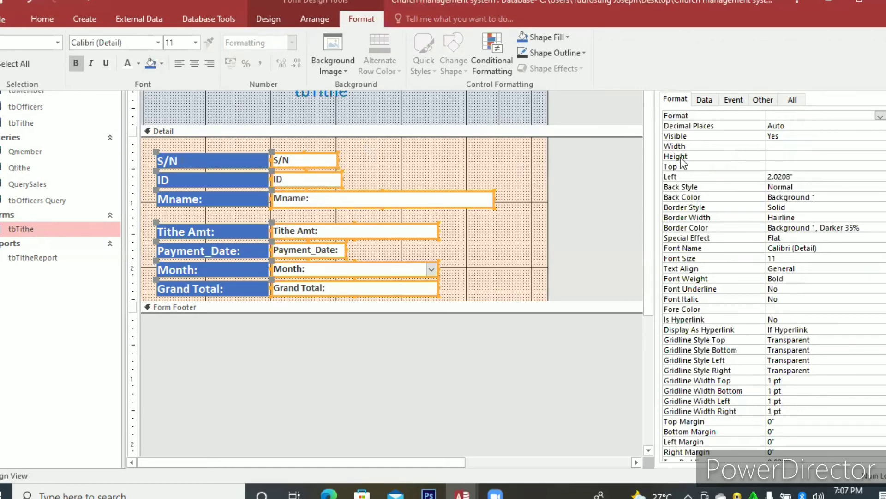
{"action": "left_click", "coordinate": [790, 100]}
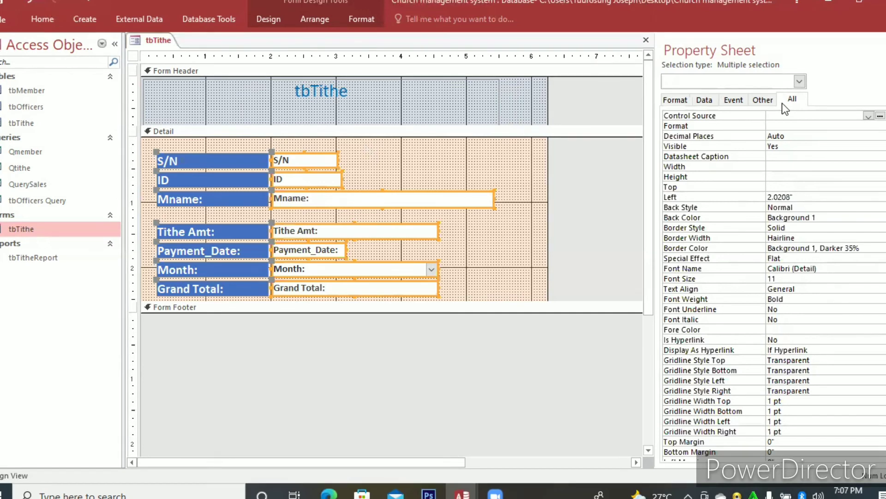
{"action": "left_click", "coordinate": [672, 105]}
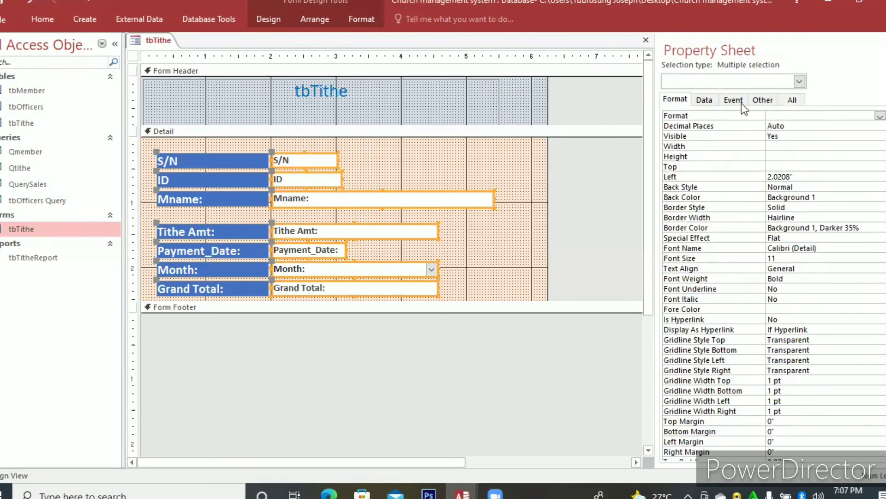
{"action": "left_click", "coordinate": [757, 102]}
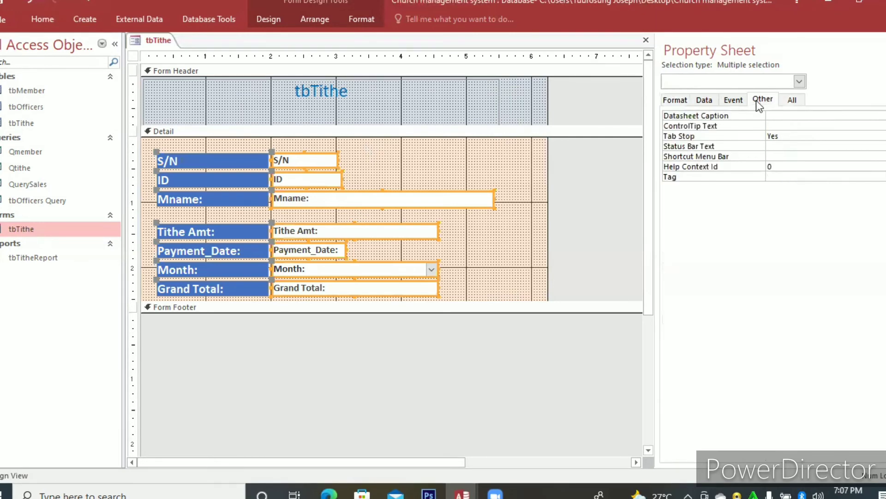
{"action": "left_click", "coordinate": [790, 101]}
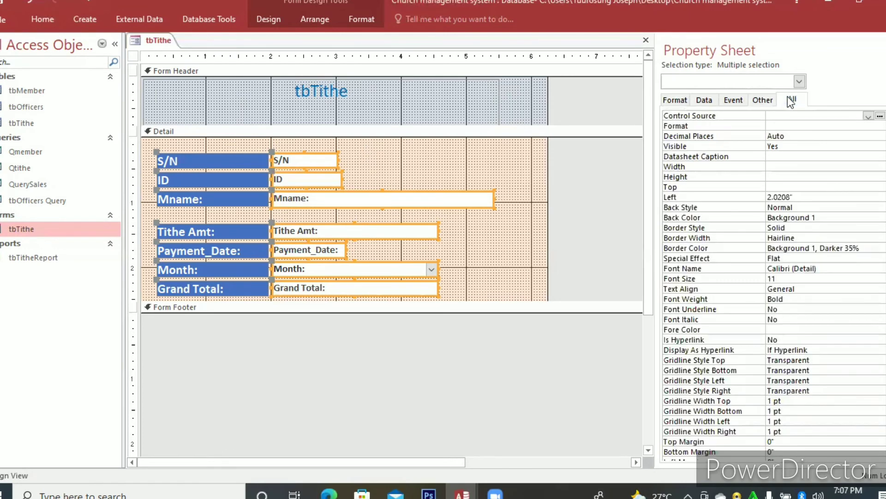
{"action": "left_click", "coordinate": [675, 101]}
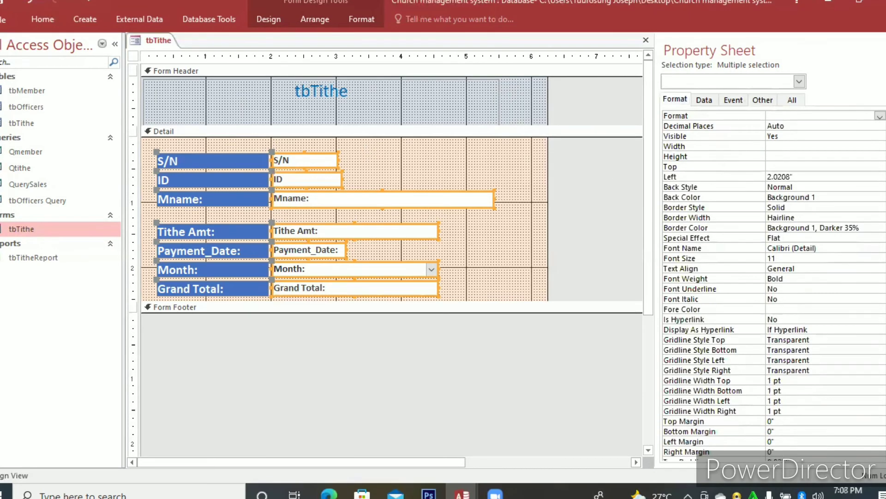
{"action": "left_click", "coordinate": [675, 99]}
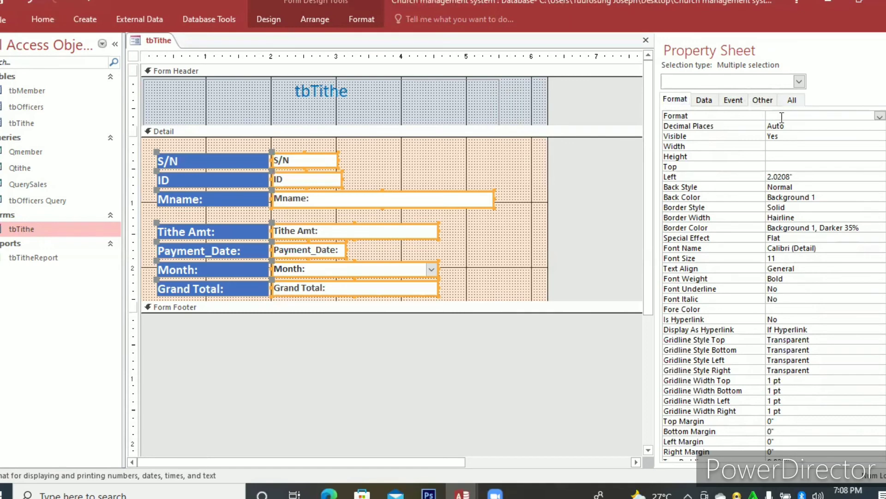
{"action": "left_click", "coordinate": [706, 101]}
{"action": "left_click", "coordinate": [738, 102]}
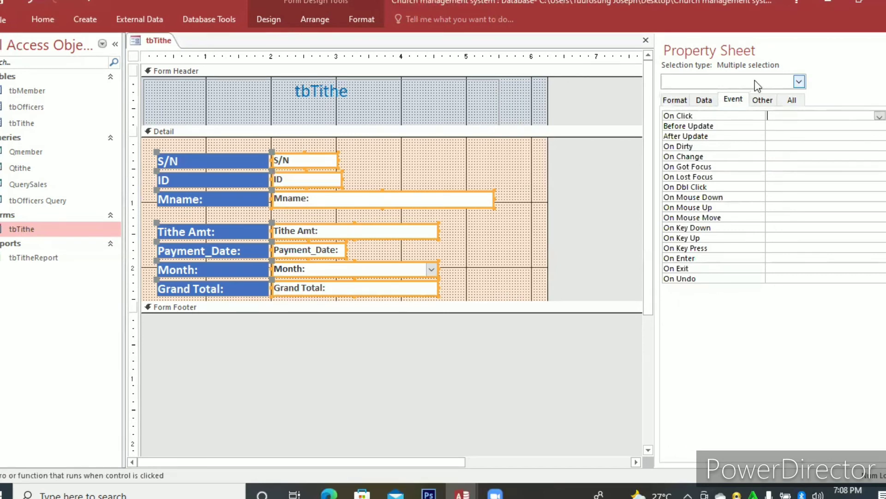
{"action": "left_click", "coordinate": [763, 102]}
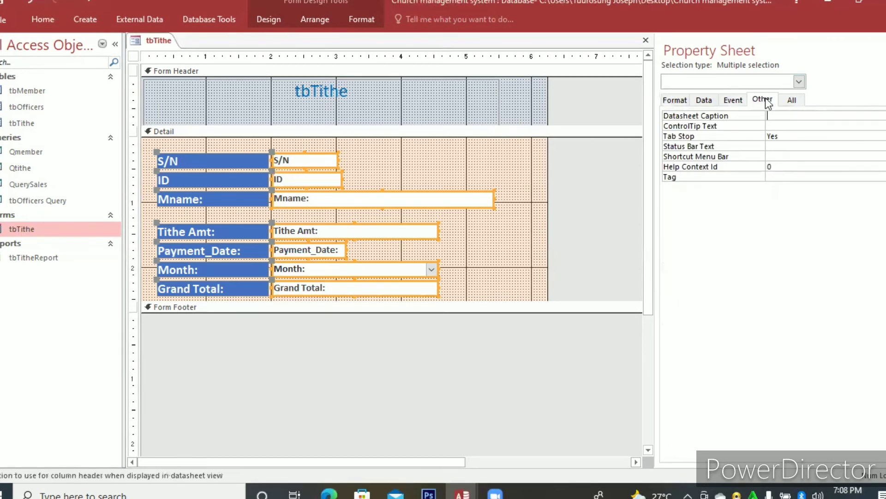
{"action": "left_click", "coordinate": [791, 100]}
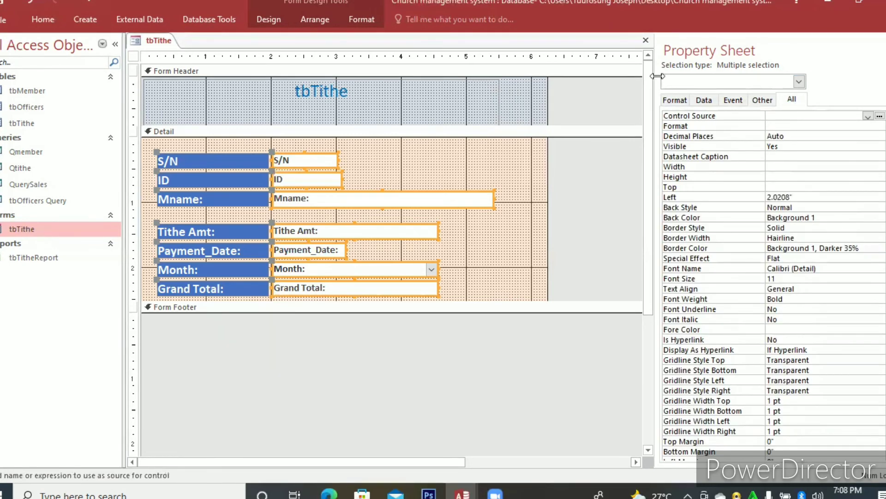
Set the Pop Up property of the whole tbTithe form to Yes.
{"action": "right_click", "coordinate": [514, 161]}
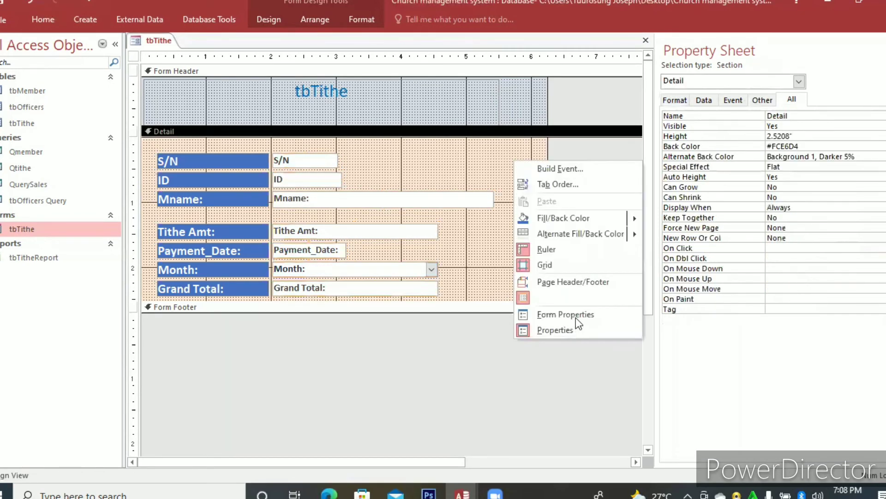
{"action": "left_click", "coordinate": [575, 317]}
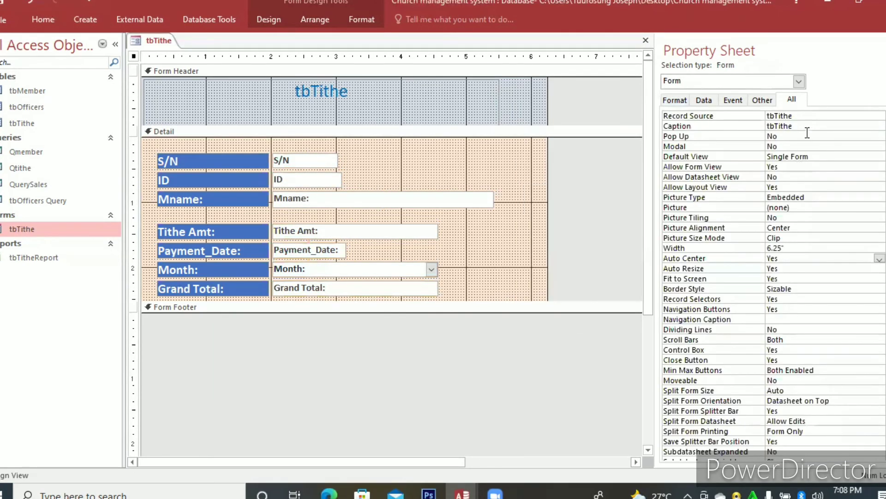
{"action": "left_click", "coordinate": [869, 138]}
{"action": "left_click", "coordinate": [880, 136]}
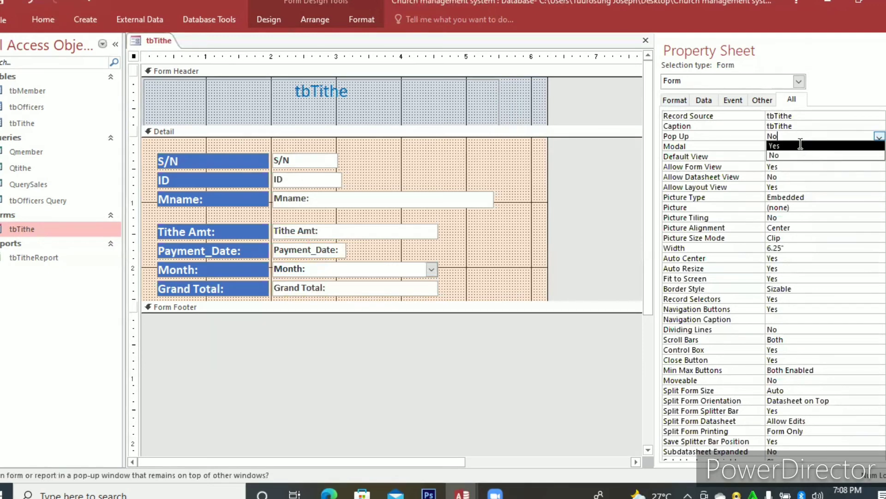
{"action": "key", "text": "Return"}
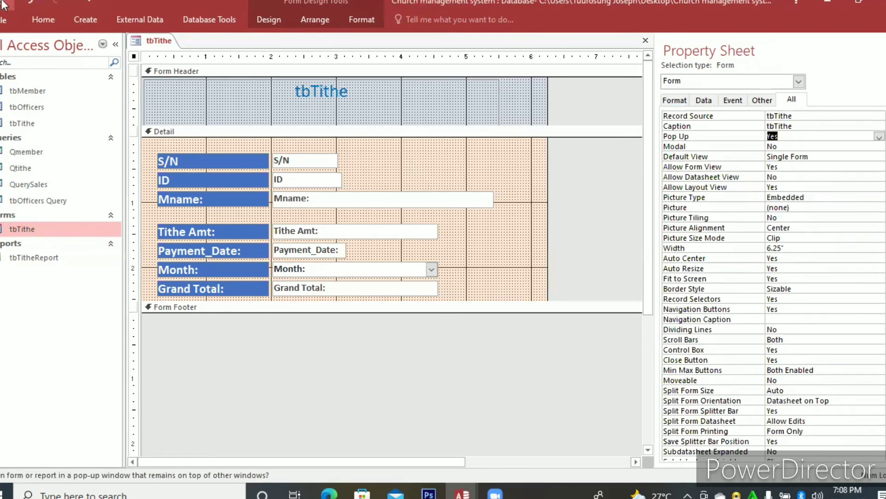
Close the tbTithe form, reopen it to check it as a pop-up window, and return it to Design View.
{"action": "left_click", "coordinate": [645, 41]}
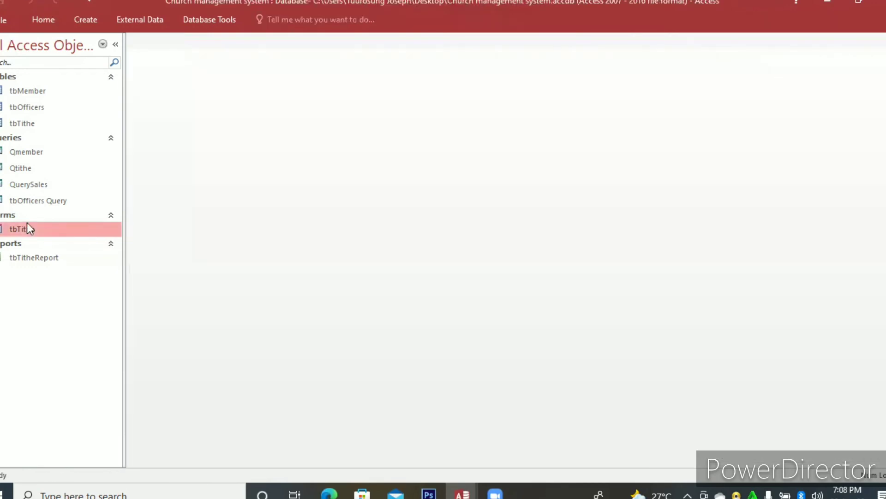
{"action": "double_click", "coordinate": [27, 223]}
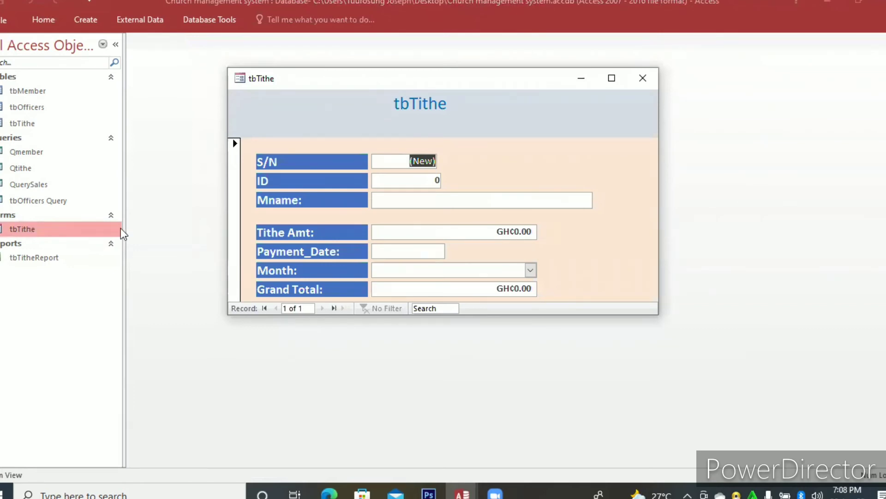
{"action": "right_click", "coordinate": [486, 165]}
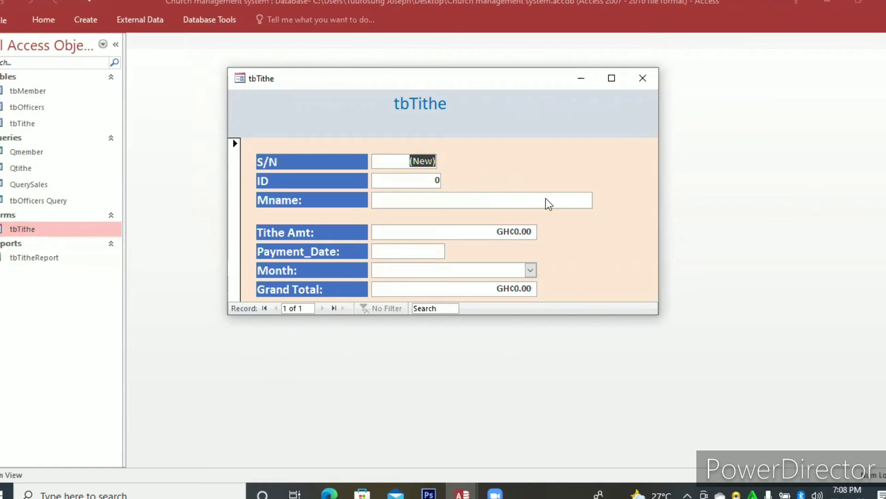
{"action": "left_click", "coordinate": [518, 203]}
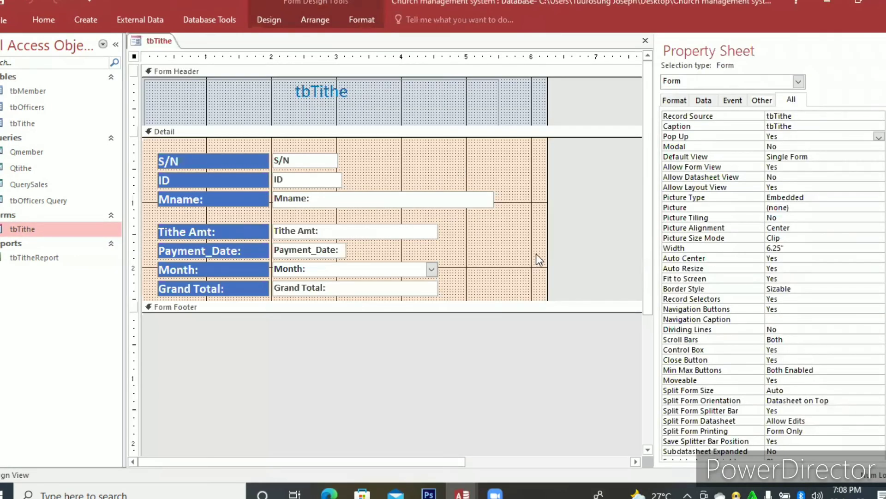
Draw a command button about 0.875 inches wide beside the Tithe Amt field in the Detail section.
{"action": "left_click", "coordinate": [267, 20]}
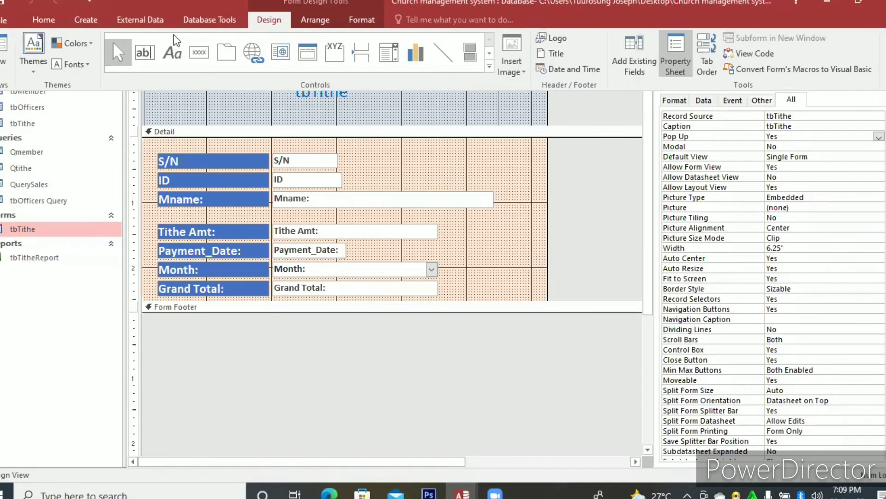
{"action": "left_click", "coordinate": [268, 21]}
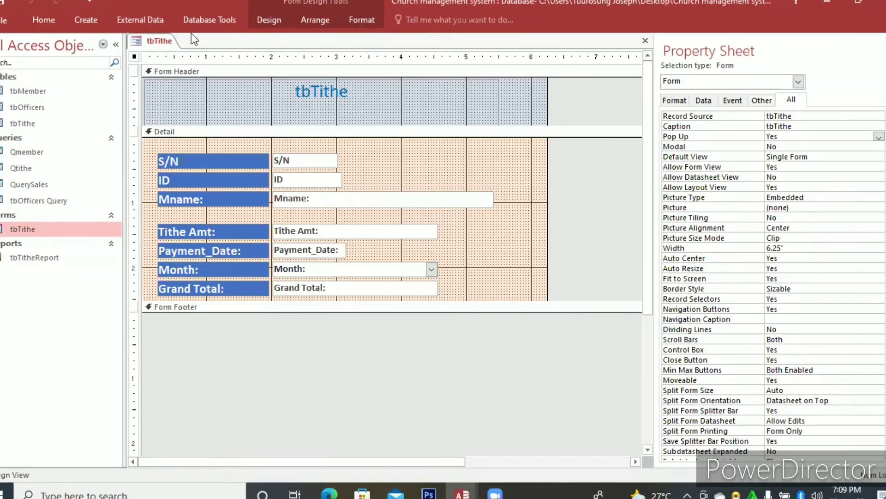
{"action": "left_click", "coordinate": [273, 23]}
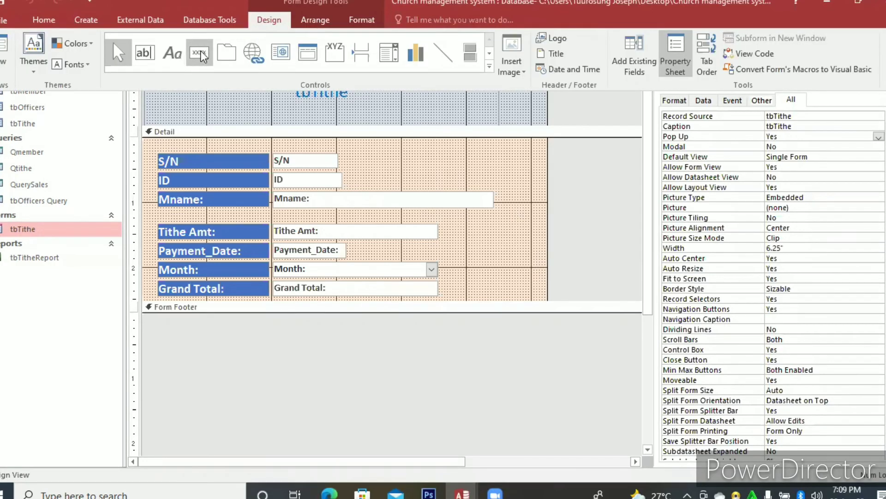
{"action": "left_click", "coordinate": [200, 52]}
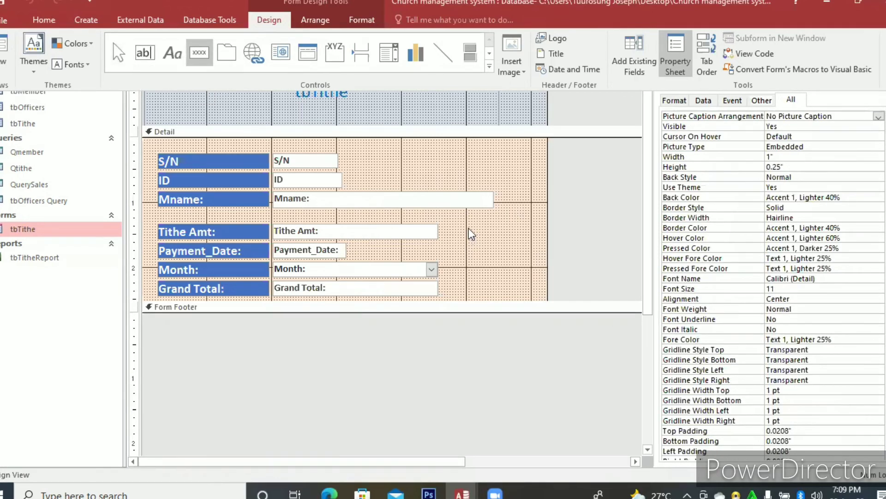
{"action": "left_click", "coordinate": [477, 226]}
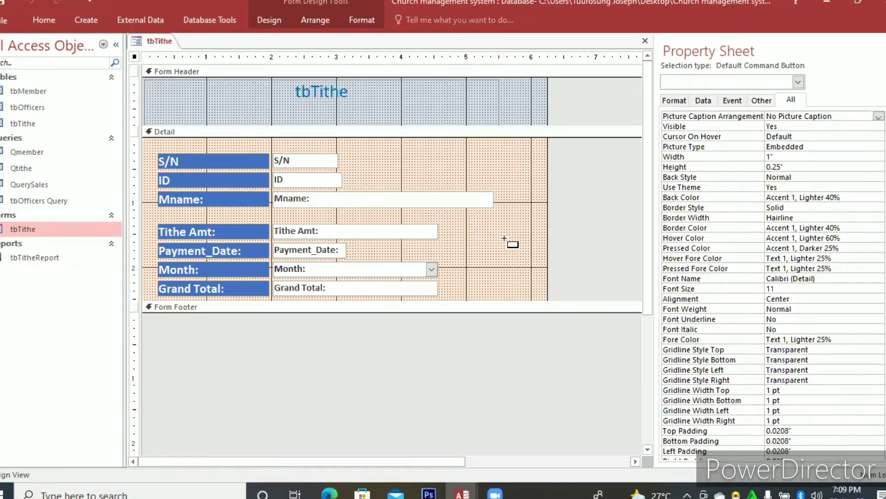
{"action": "left_click_drag", "start_coordinate": [504, 238], "coordinate": [531, 239]}
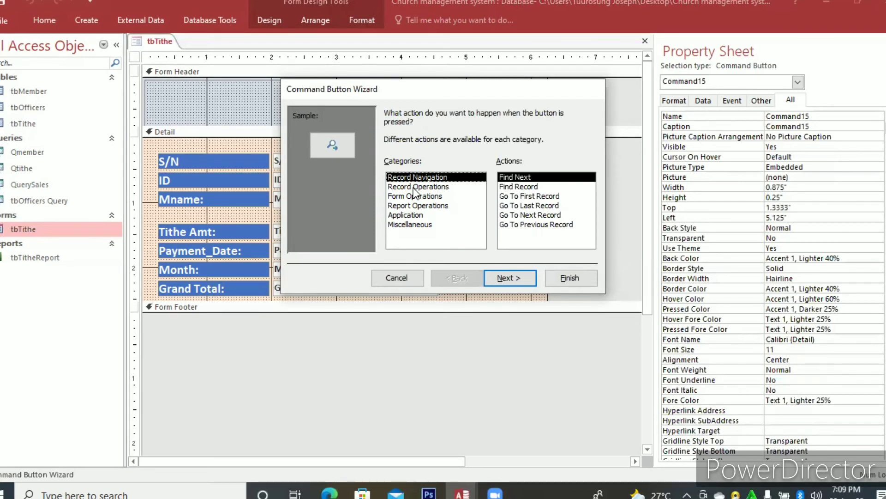
Give the command button the Record Operations action Add New Record with the text Add, and widen it to about 1.08 inches.
{"action": "left_click", "coordinate": [415, 187]}
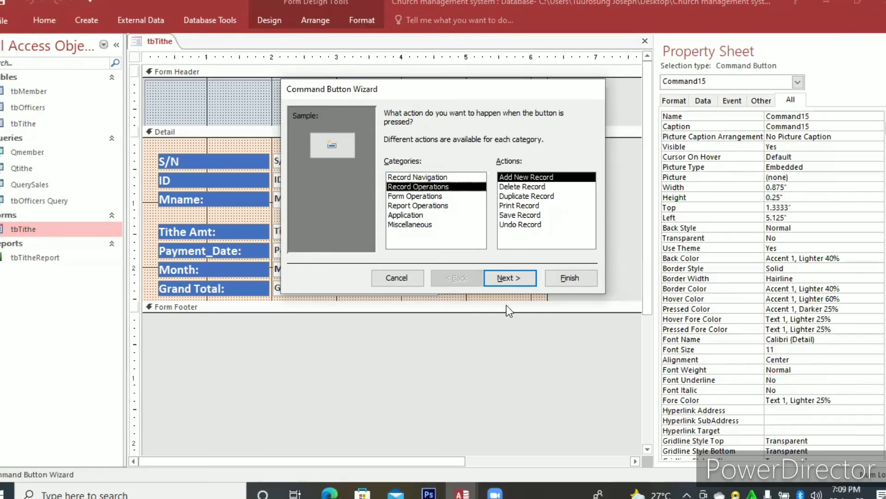
{"action": "left_click", "coordinate": [509, 278]}
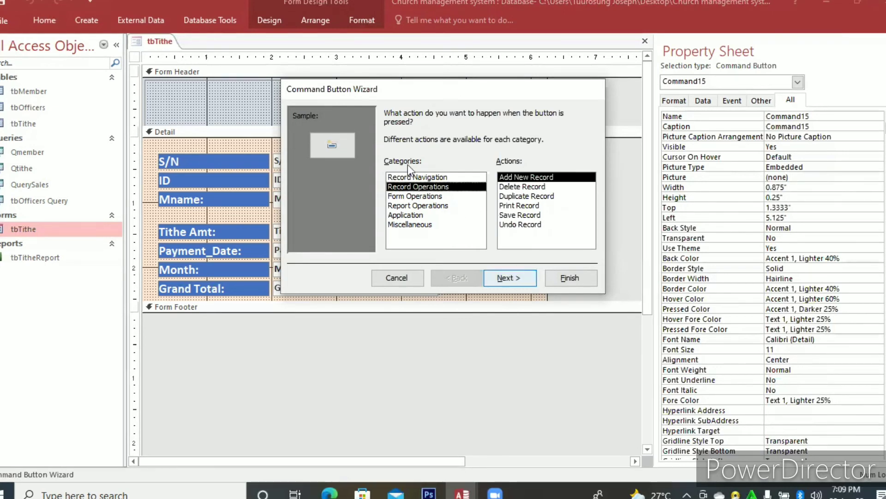
{"action": "left_click", "coordinate": [488, 169]}
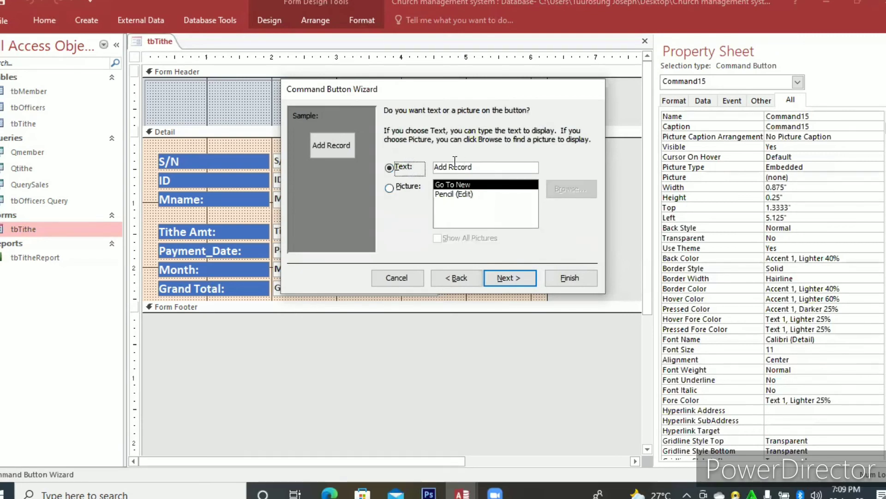
{"action": "left_click_drag", "start_coordinate": [472, 166], "coordinate": [450, 165]}
{"action": "key", "text": "BackSpace"}
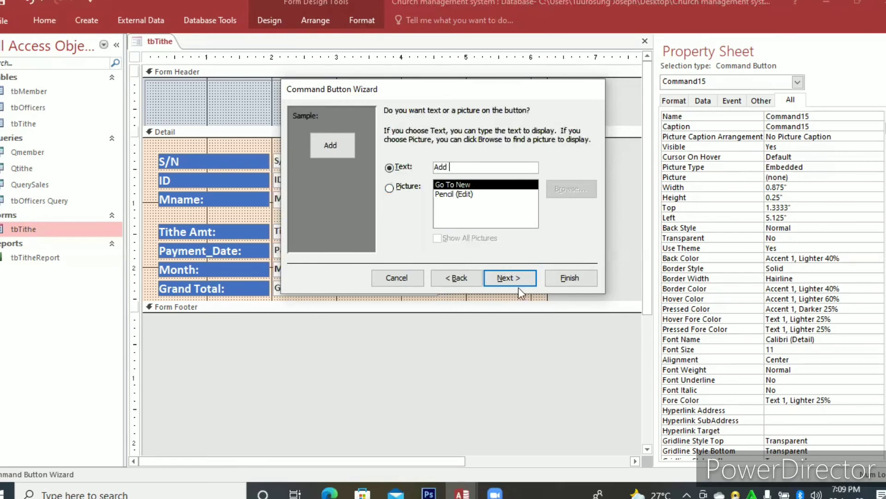
{"action": "left_click", "coordinate": [527, 277]}
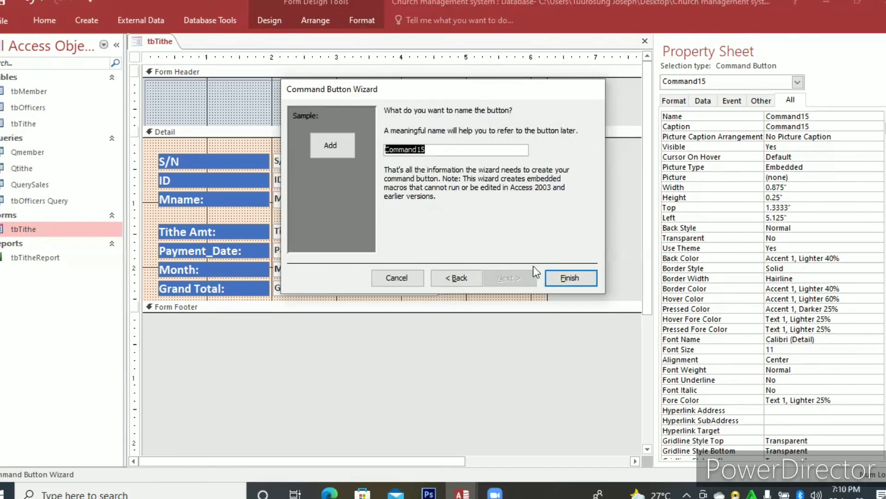
{"action": "key", "text": "Return"}
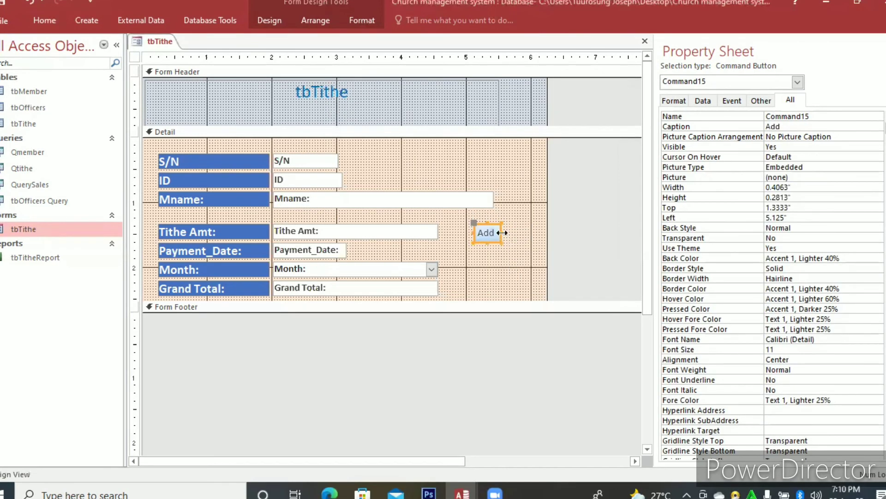
{"action": "left_click_drag", "start_coordinate": [532, 233], "coordinate": [546, 233]}
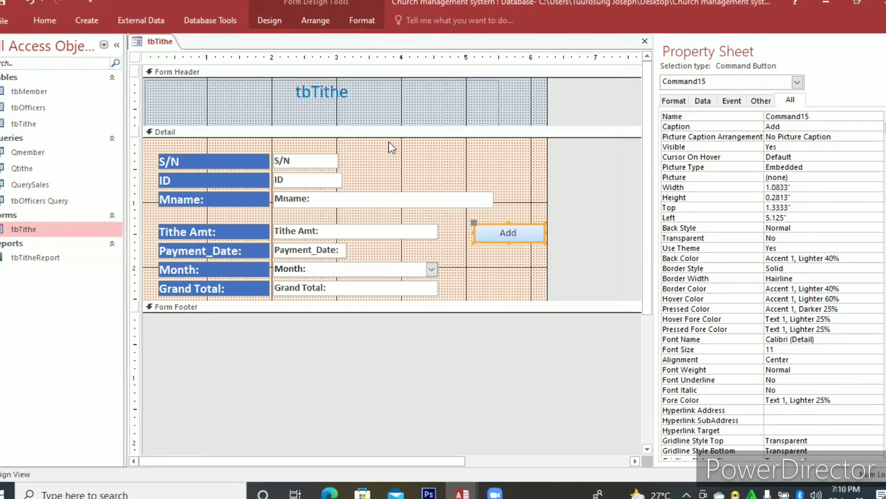
Draw a second command button about 1.04 inches wide and 0.21 inches high below the Add button in the Detail section.
{"action": "left_click", "coordinate": [284, 18]}
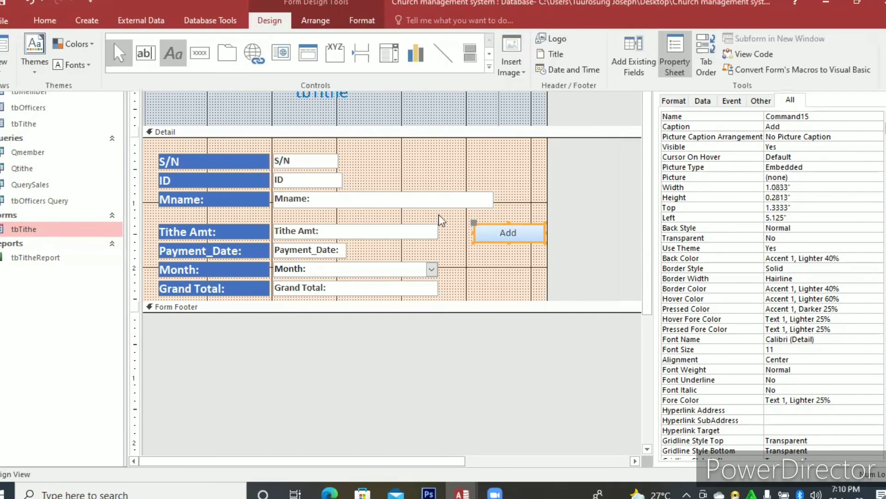
{"action": "left_click", "coordinate": [196, 54]}
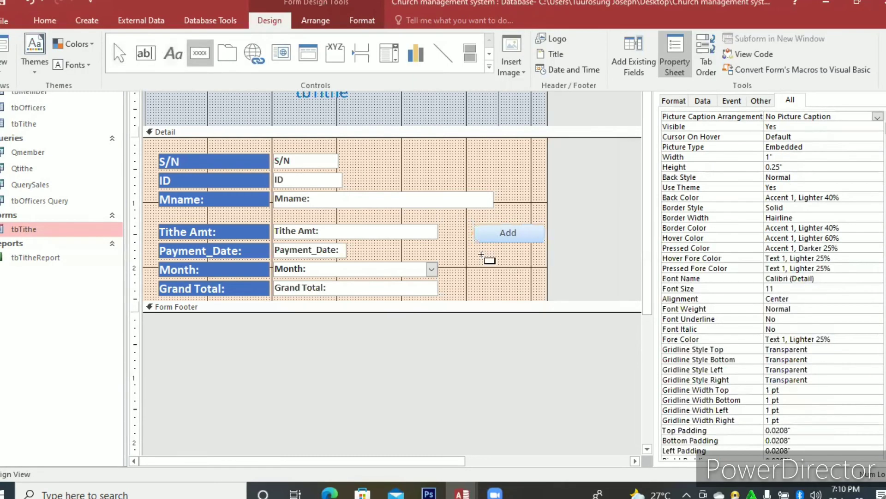
{"action": "left_click", "coordinate": [478, 254]}
{"action": "left_click_drag", "start_coordinate": [539, 266], "coordinate": [544, 268]}
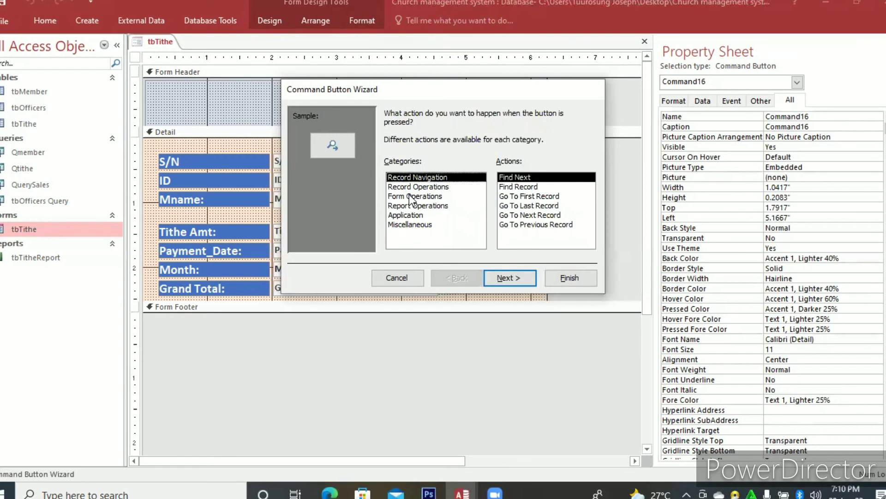
{"action": "left_click", "coordinate": [511, 283]}
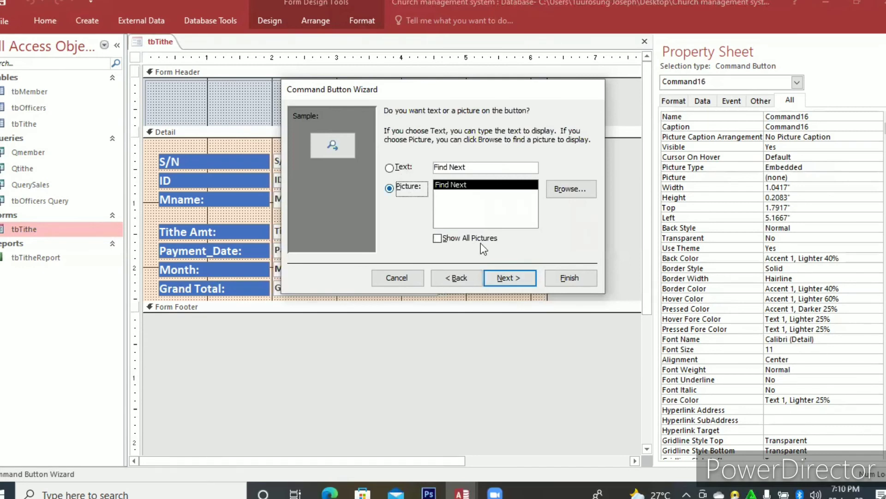
{"action": "key", "text": "alt+t"}
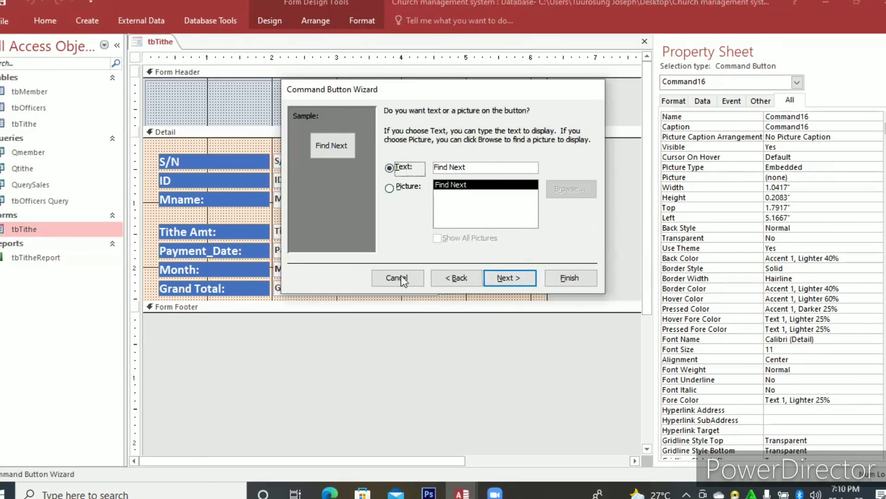
{"action": "left_click", "coordinate": [441, 279]}
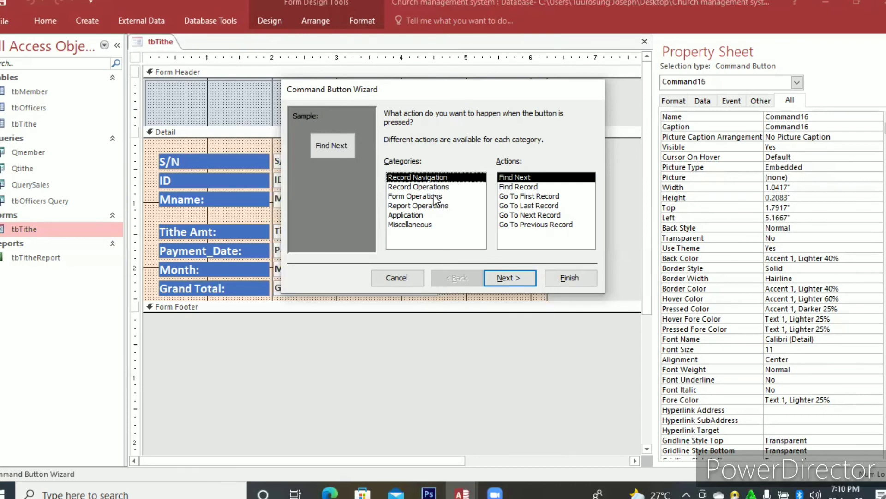
{"action": "left_click", "coordinate": [434, 196]}
{"action": "left_click", "coordinate": [431, 205]}
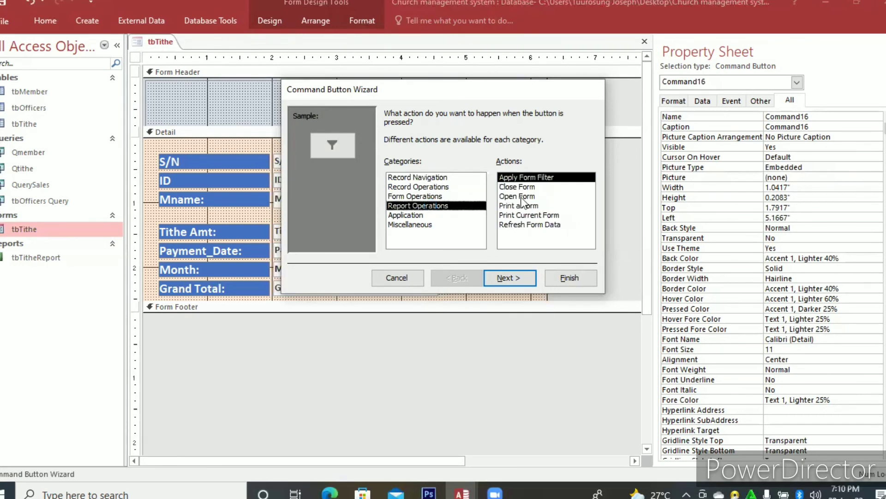
{"action": "left_click", "coordinate": [415, 195]}
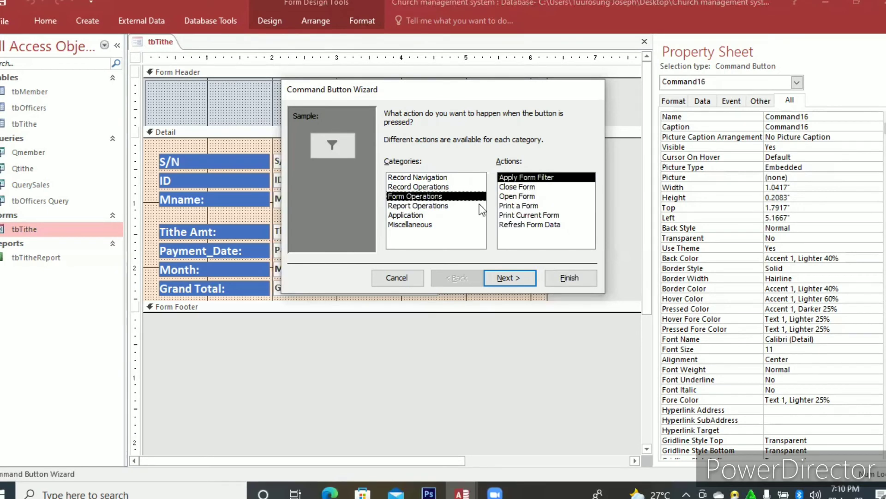
Give the new button the Record Operations action Save Record with the text Save Record, and shift both command buttons slightly toward the fields.
{"action": "left_click", "coordinate": [438, 186]}
{"action": "left_click", "coordinate": [513, 215]}
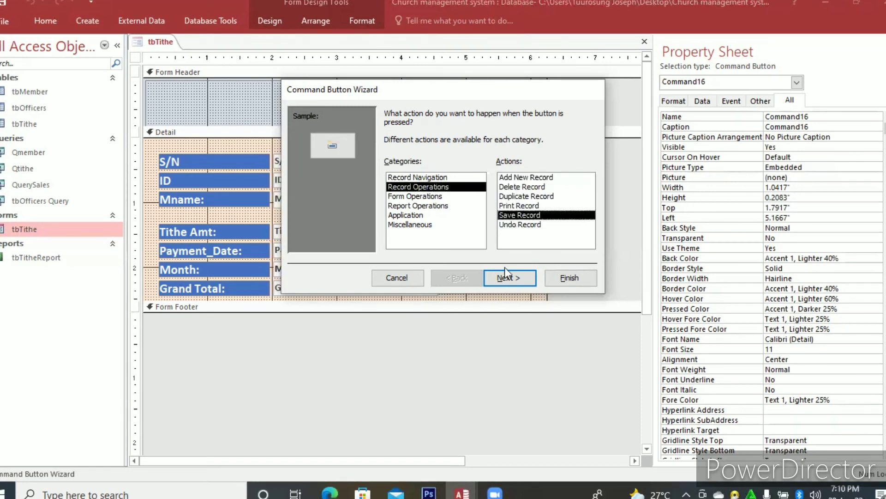
{"action": "left_click", "coordinate": [507, 279]}
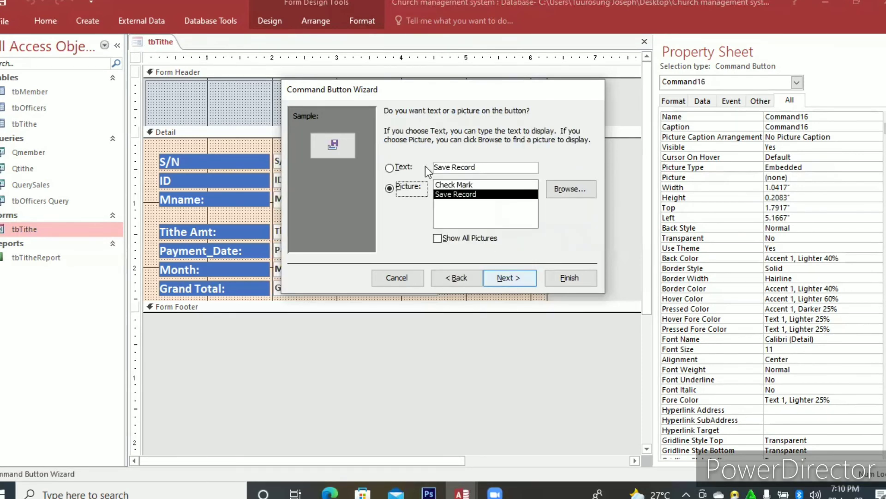
{"action": "left_click", "coordinate": [404, 168]}
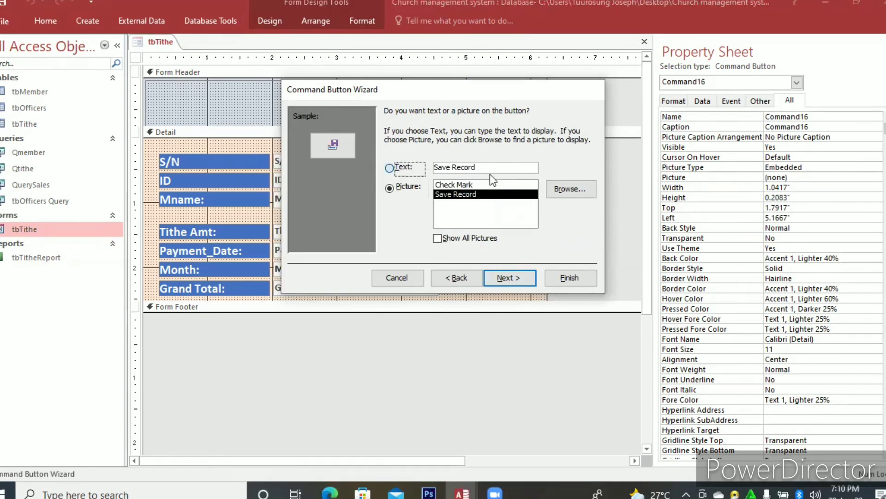
{"action": "left_click", "coordinate": [564, 278]}
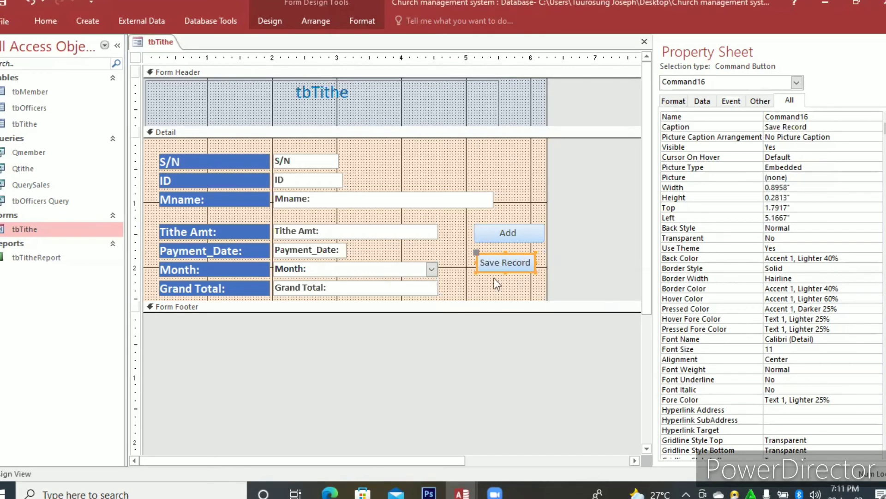
{"action": "left_click_drag", "start_coordinate": [485, 236], "coordinate": [482, 260]}
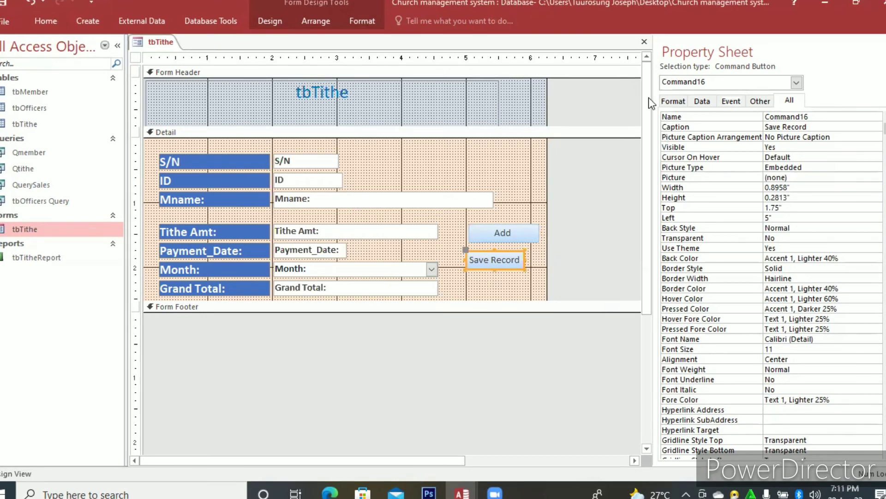
Close the tbTithe form design, reopen the form as a pop-up to check its Month and Payment_Date fields, and close it.
{"action": "left_click", "coordinate": [645, 42]}
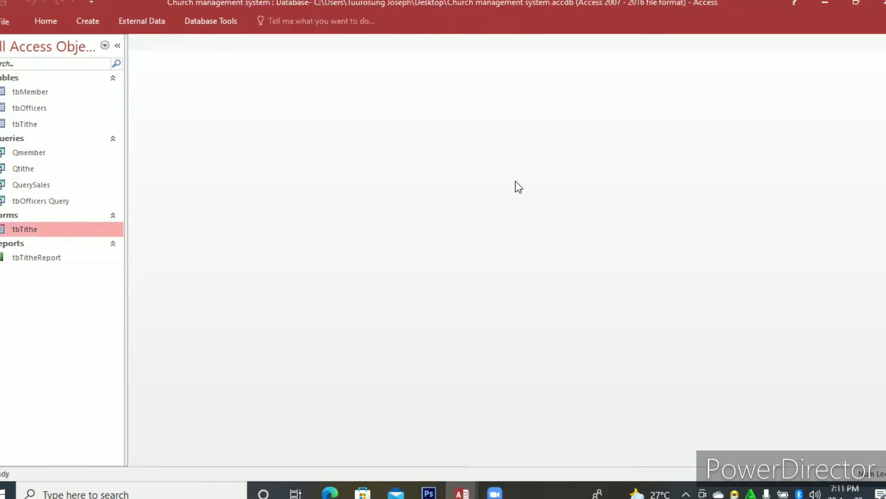
{"action": "double_click", "coordinate": [48, 229]}
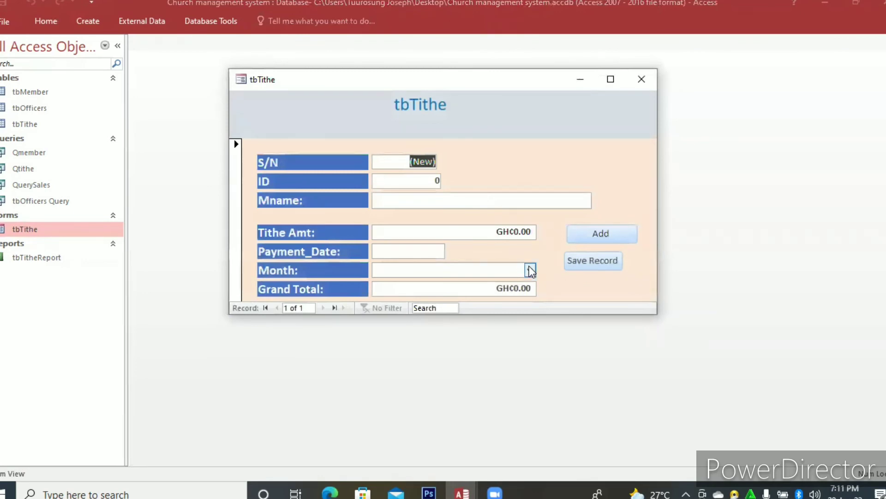
{"action": "left_click", "coordinate": [529, 270]}
{"action": "left_click", "coordinate": [530, 270]}
{"action": "left_click", "coordinate": [529, 270]}
{"action": "left_click", "coordinate": [530, 270]}
{"action": "left_click", "coordinate": [530, 270]}
{"action": "left_click", "coordinate": [530, 270]}
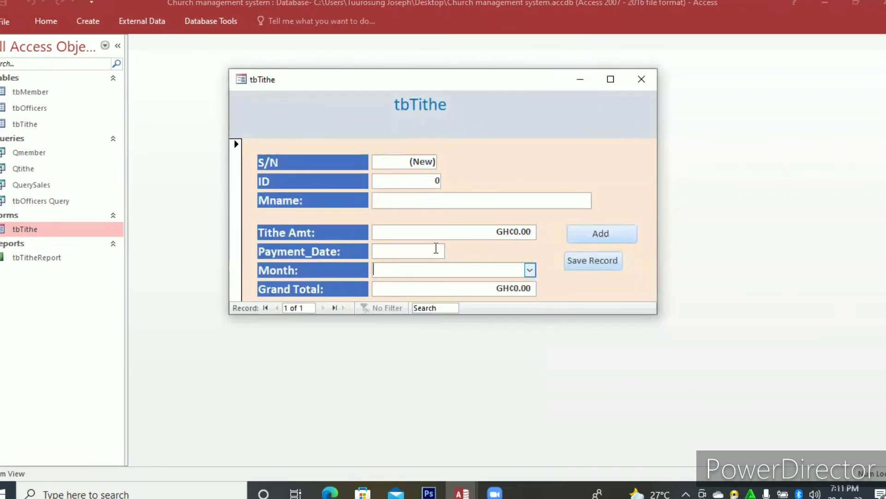
{"action": "left_click", "coordinate": [437, 248]}
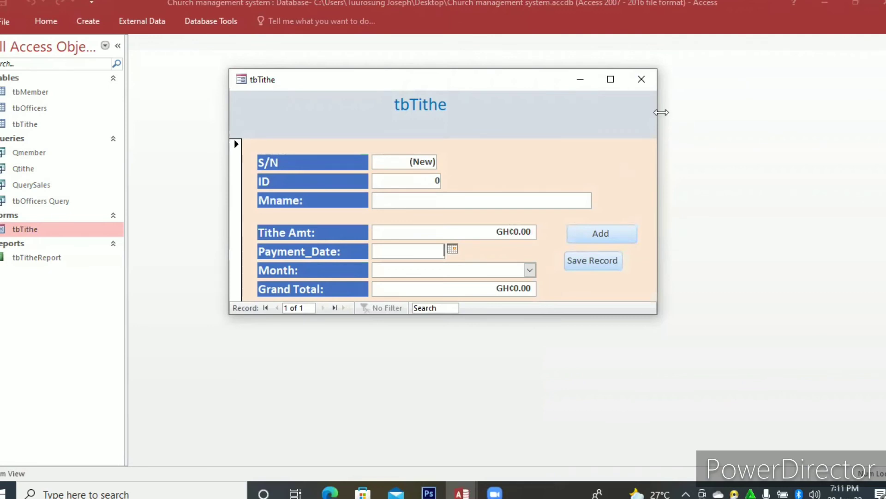
{"action": "left_click", "coordinate": [639, 86]}
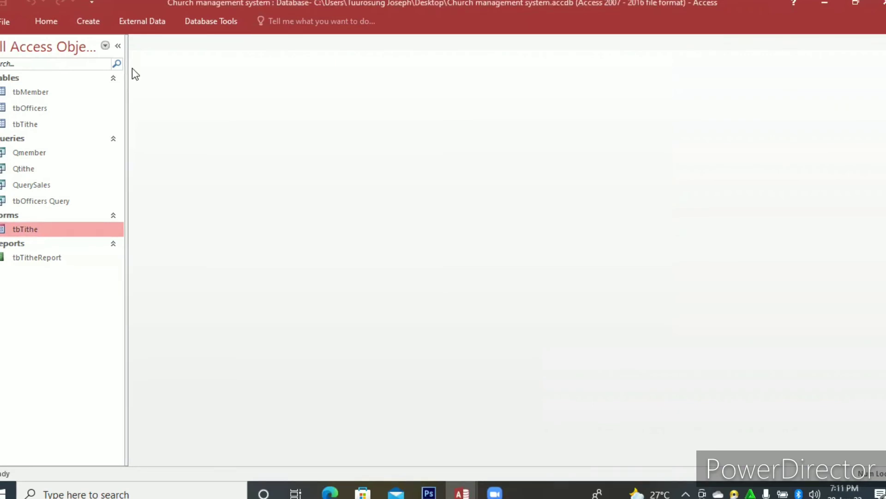
Show the commands for creating new database objects.
{"action": "left_click", "coordinate": [88, 21]}
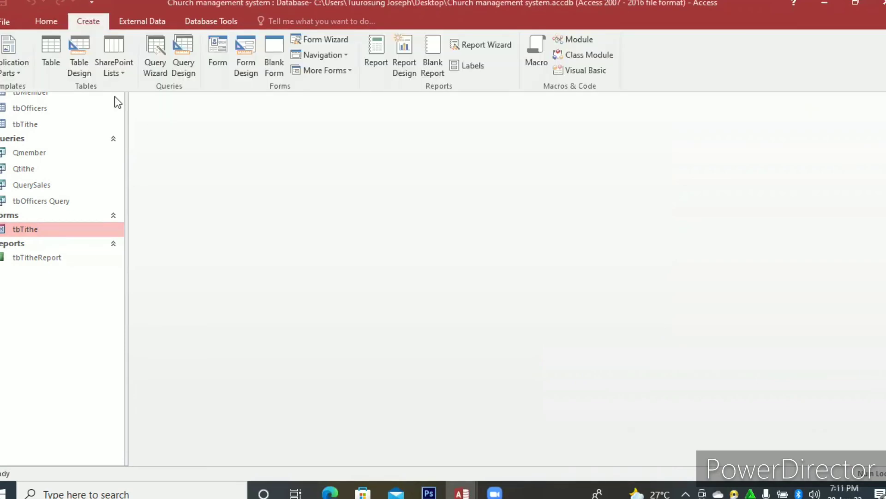
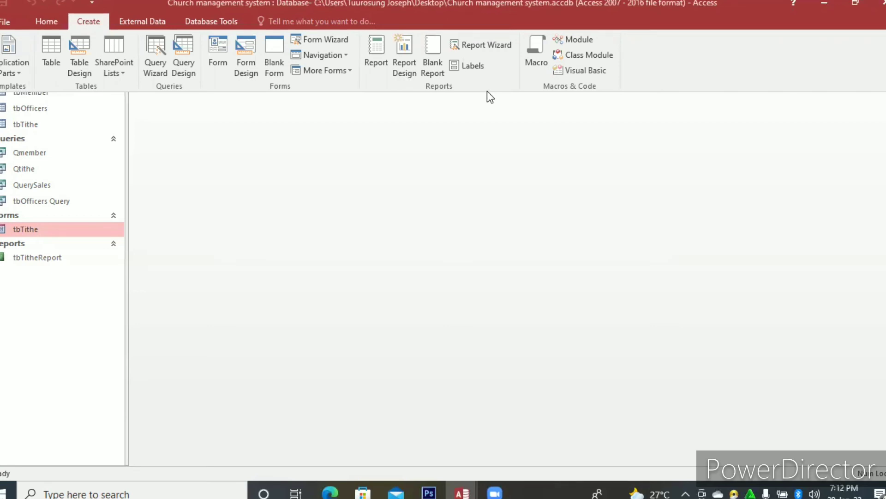
Start a new report with the Report Wizard based on the Qmember query, and include all of its fields.
{"action": "left_click", "coordinate": [489, 43]}
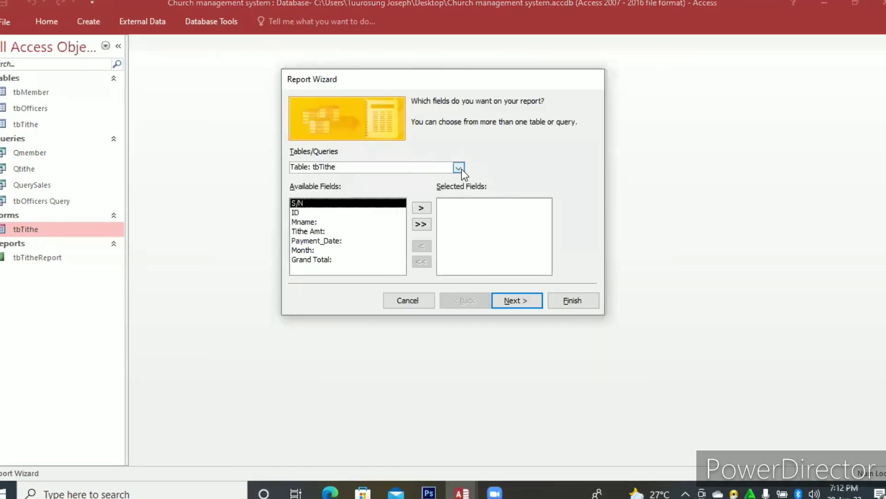
{"action": "left_click", "coordinate": [459, 168]}
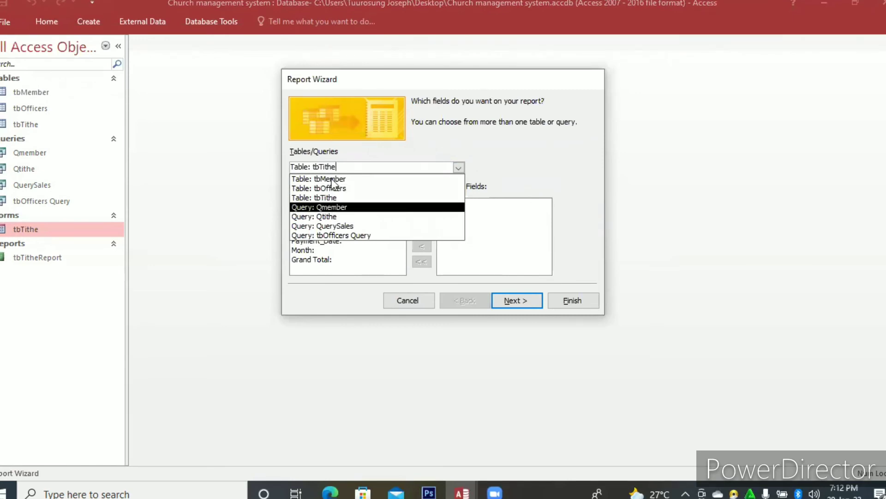
{"action": "left_click", "coordinate": [330, 207]}
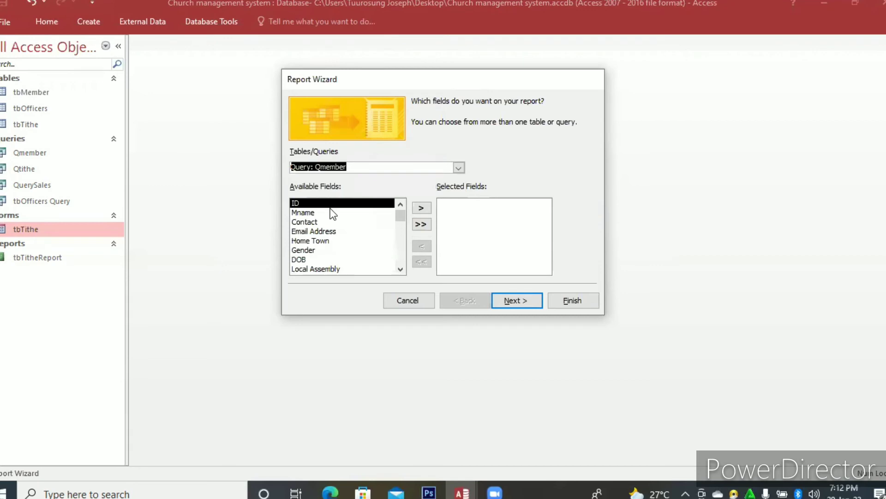
{"action": "left_click", "coordinate": [420, 226]}
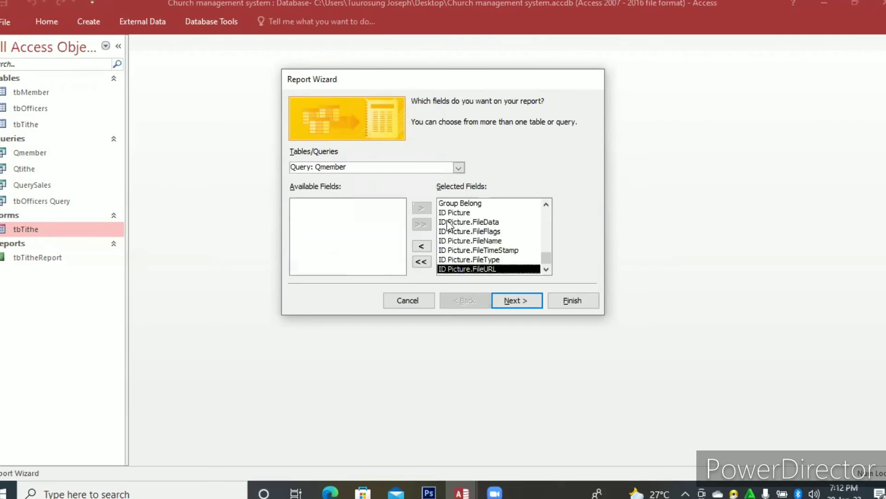
Remove the ID Picture subfields FileData, FileFlags, FileName, FileTimeStamp, FileType and FileURL from the report's selected fields, keeping ID Picture.
{"action": "left_click", "coordinate": [448, 223]}
{"action": "left_click", "coordinate": [414, 246]}
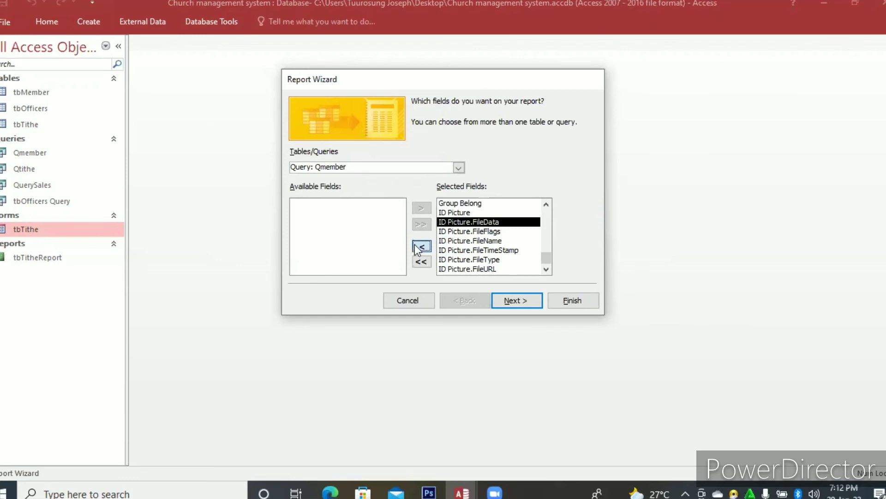
{"action": "left_click", "coordinate": [421, 246]}
{"action": "left_click", "coordinate": [421, 246]}
{"action": "left_click", "coordinate": [421, 246]}
{"action": "left_click", "coordinate": [421, 246]}
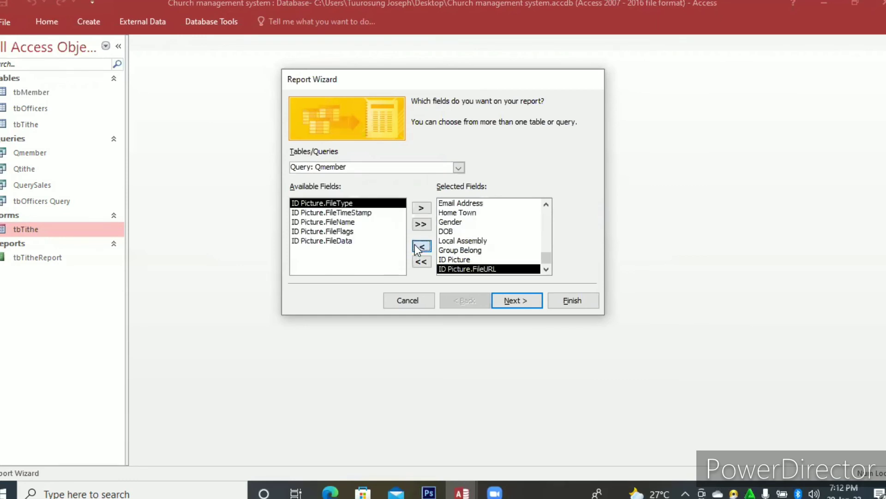
{"action": "left_click", "coordinate": [415, 246]}
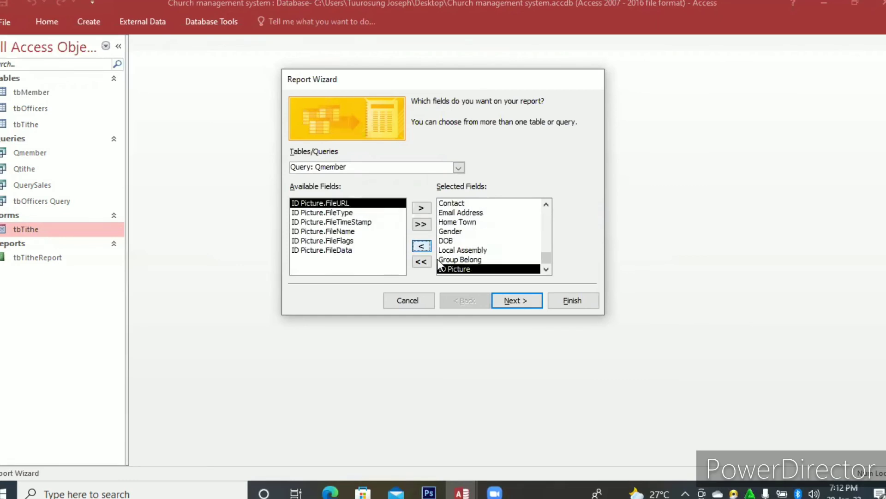
Leave the report without grouping levels or sort order and give it a Columnar layout in Portrait orientation.
{"action": "left_click", "coordinate": [509, 302]}
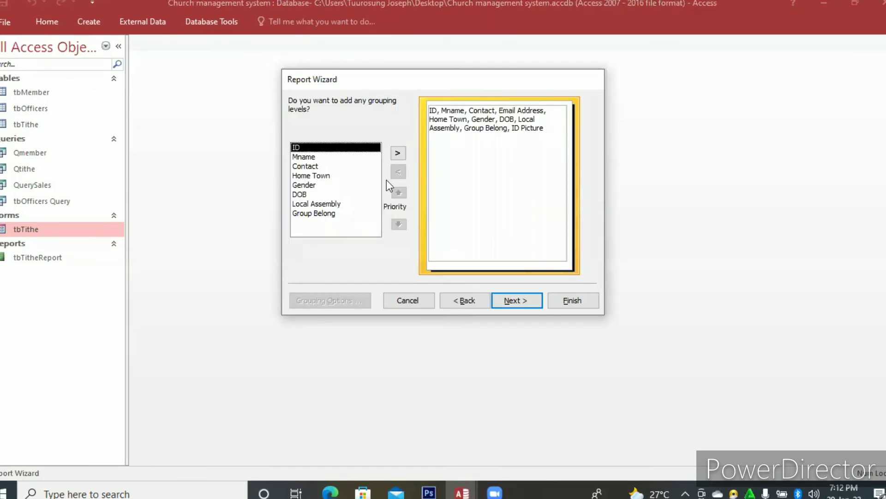
{"action": "left_click", "coordinate": [511, 300]}
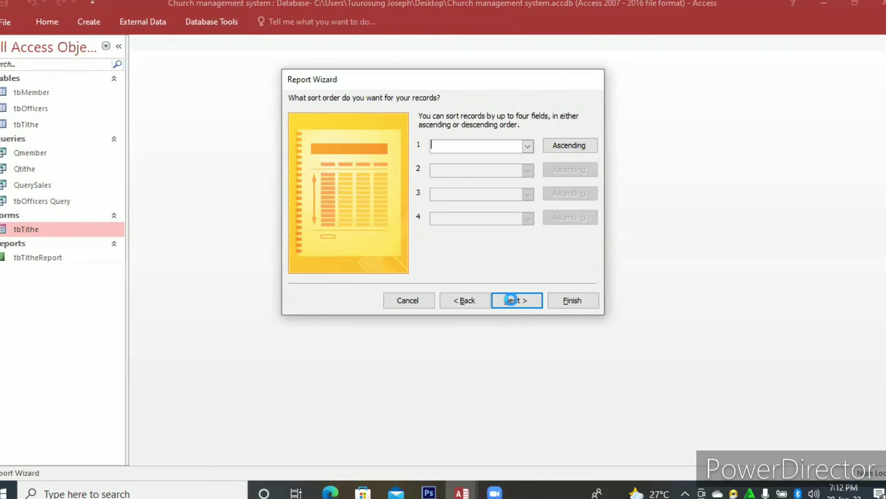
{"action": "left_click", "coordinate": [513, 301]}
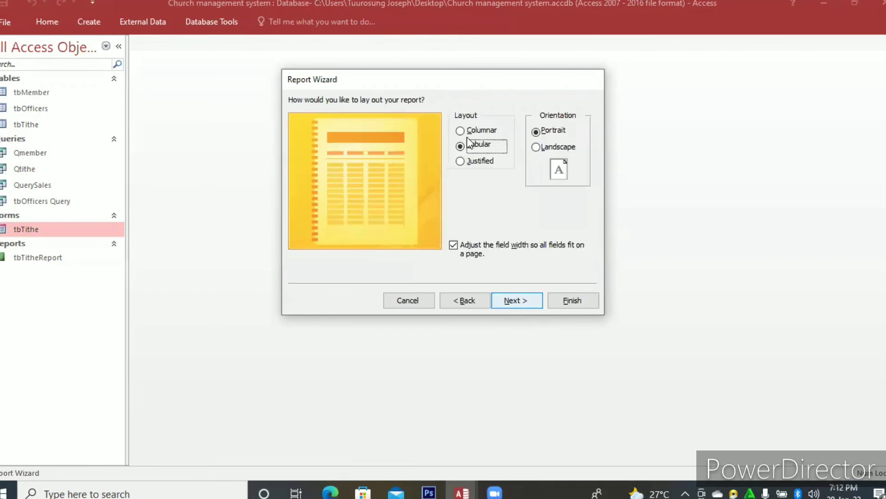
{"action": "key", "text": "Up"}
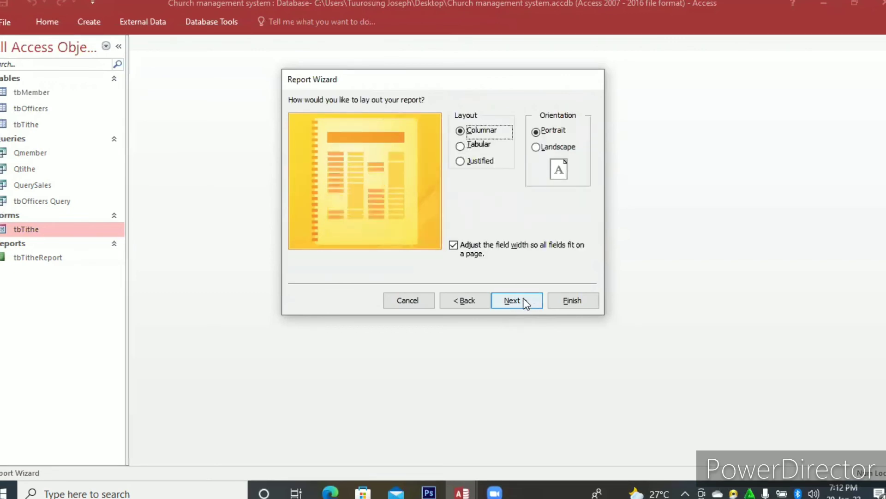
{"action": "left_click", "coordinate": [528, 297]}
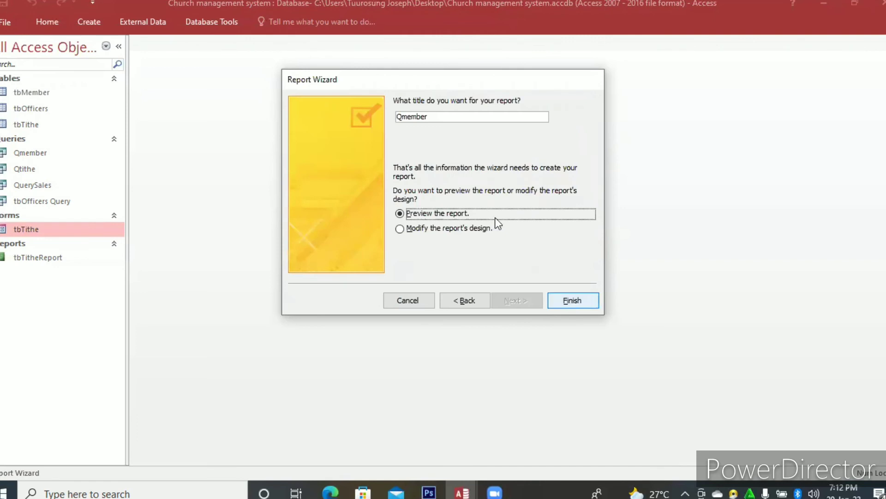
Title the report Qmemberfrm and finish the wizard with a preview of the report.
{"action": "left_click", "coordinate": [429, 119]}
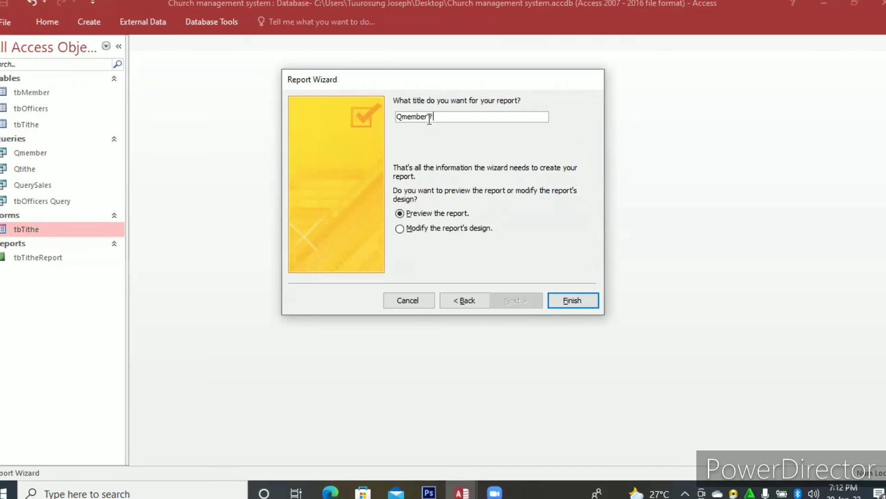
{"action": "type", "text": "n"}
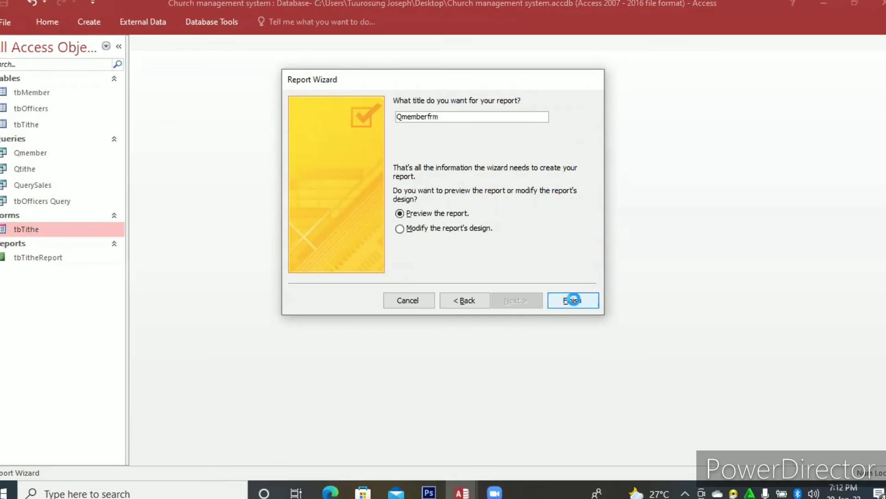
{"action": "left_click", "coordinate": [573, 300]}
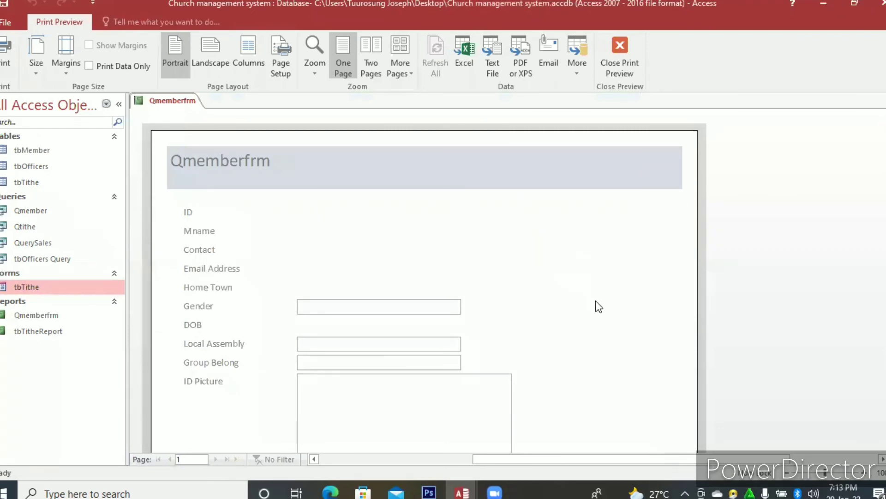
Open the Qmemberfrm report in Design View and shrink the ID Picture attachment box to about 1.23 by 1.33 inches.
{"action": "right_click", "coordinate": [595, 301]}
{"action": "left_click", "coordinate": [595, 292]}
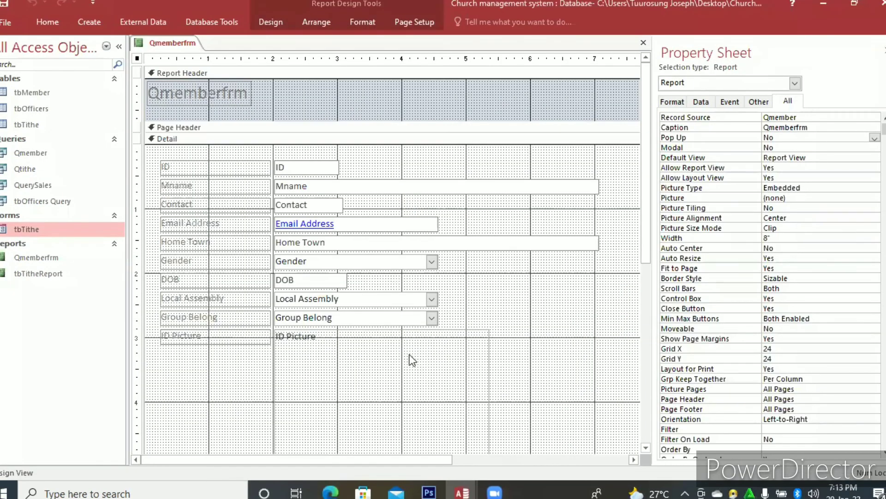
{"action": "left_click", "coordinate": [412, 360]}
{"action": "left_click_drag", "start_coordinate": [651, 196], "coordinate": [652, 254]}
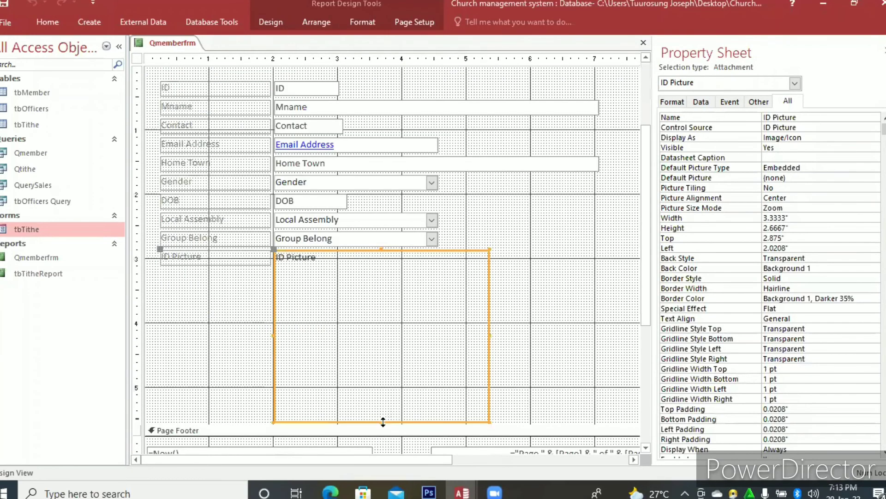
{"action": "left_click_drag", "start_coordinate": [384, 423], "coordinate": [385, 338]}
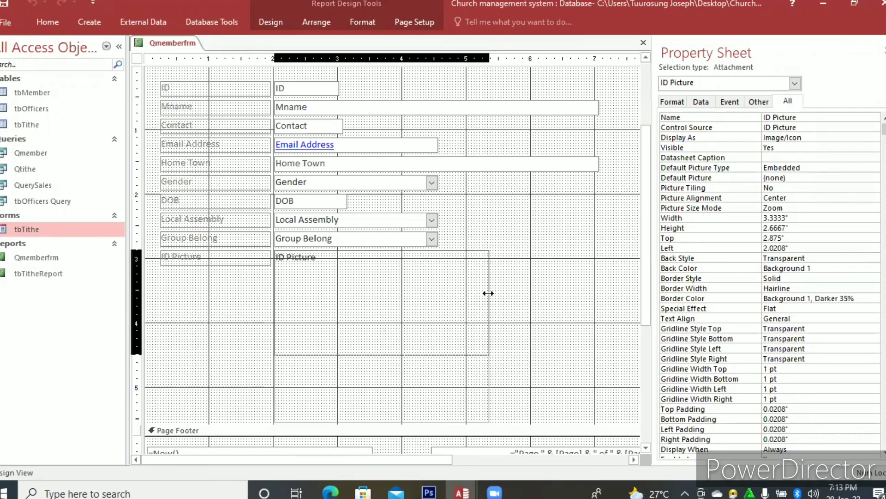
{"action": "left_click_drag", "start_coordinate": [489, 293], "coordinate": [354, 314]}
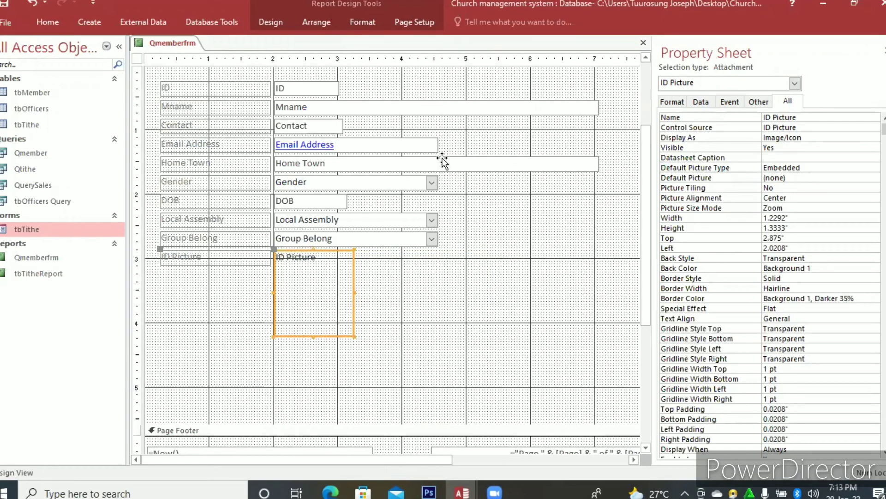
Narrow the Home Town and Mname text boxes to about 4.1 inches wide.
{"action": "left_click", "coordinate": [596, 163]}
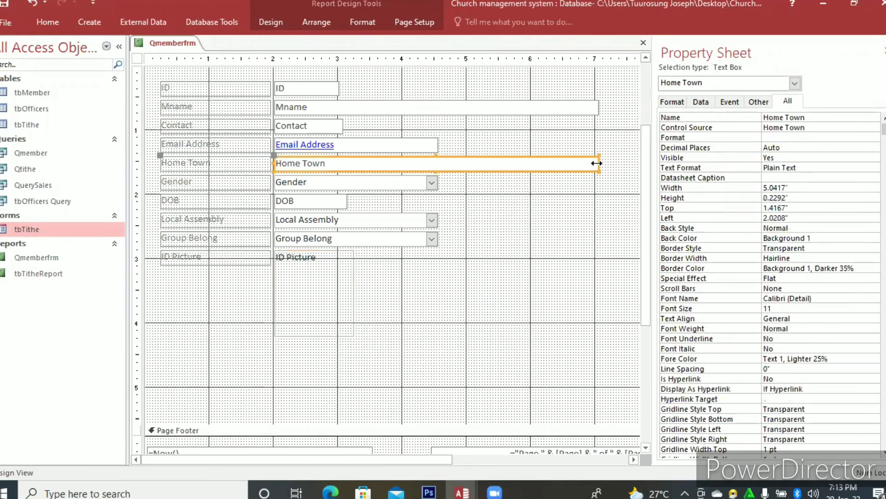
{"action": "left_click_drag", "start_coordinate": [598, 162], "coordinate": [541, 104]}
{"action": "left_click", "coordinate": [541, 107]}
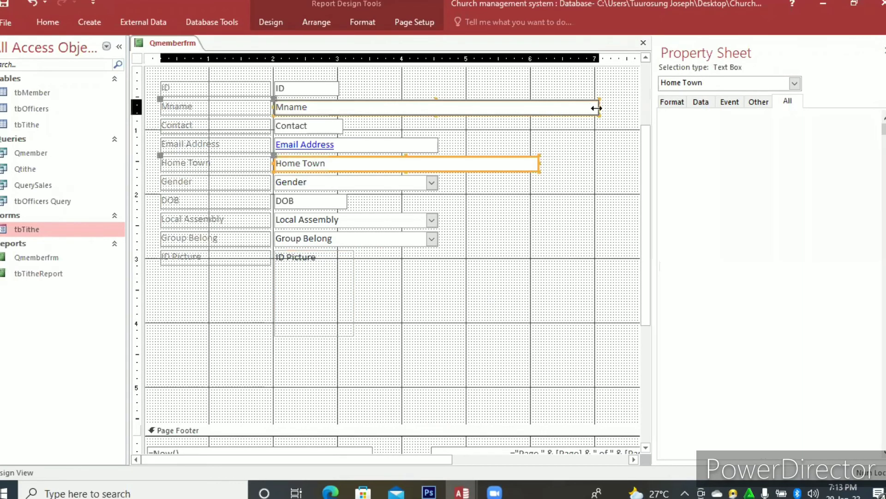
{"action": "left_click", "coordinate": [542, 110]}
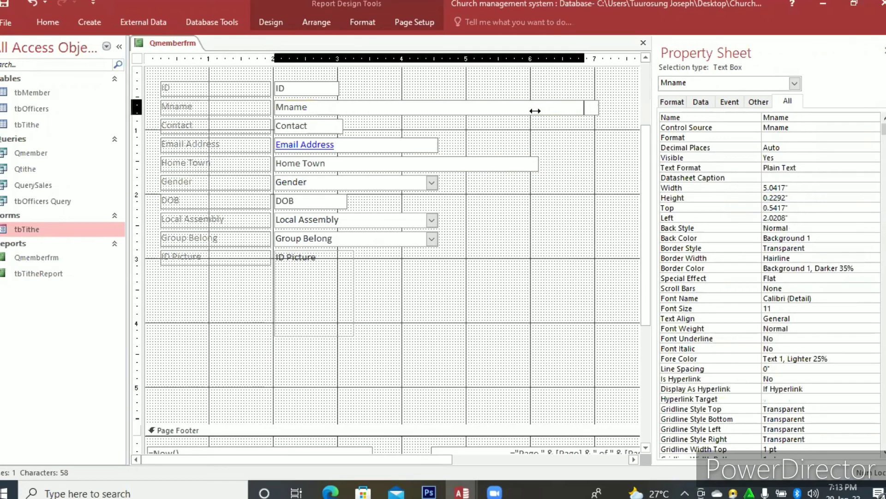
{"action": "left_click_drag", "start_coordinate": [537, 110], "coordinate": [536, 110]}
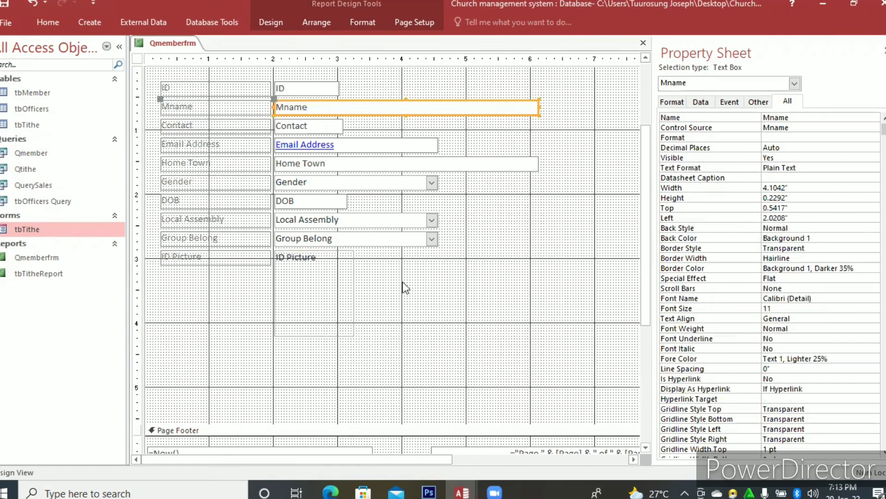
Select all labels and fields in the Detail section and make their background transparent.
{"action": "left_click_drag", "start_coordinate": [398, 285], "coordinate": [382, 255]}
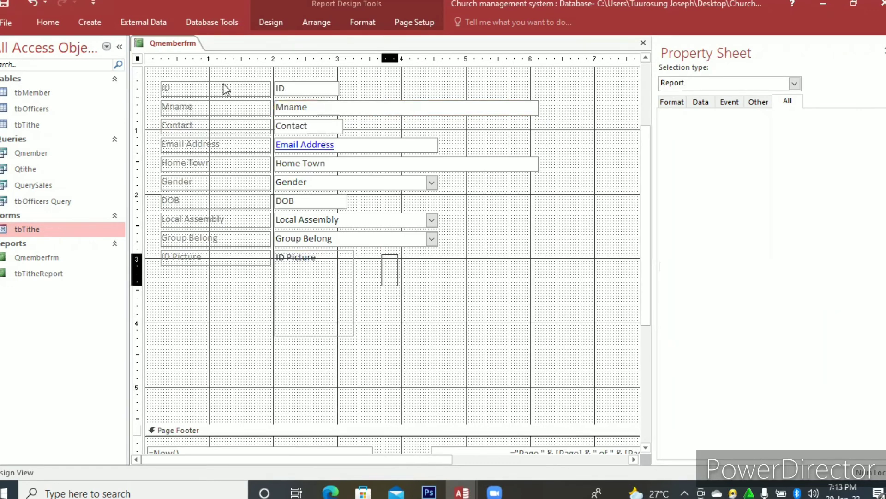
{"action": "left_click_drag", "start_coordinate": [226, 88], "coordinate": [227, 79]}
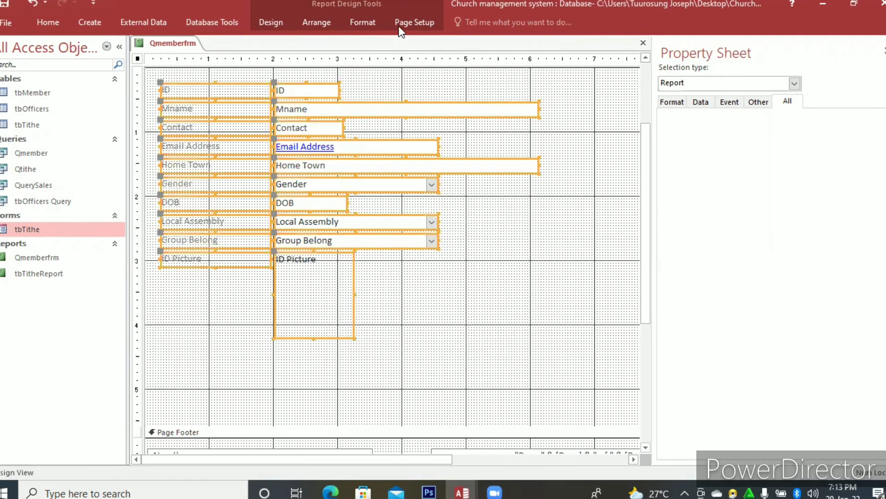
{"action": "left_click", "coordinate": [363, 22]}
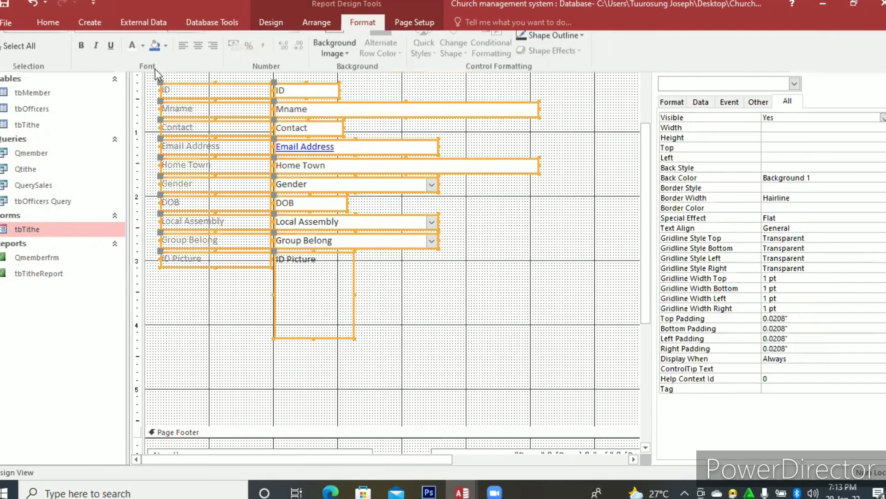
{"action": "left_click", "coordinate": [156, 67]}
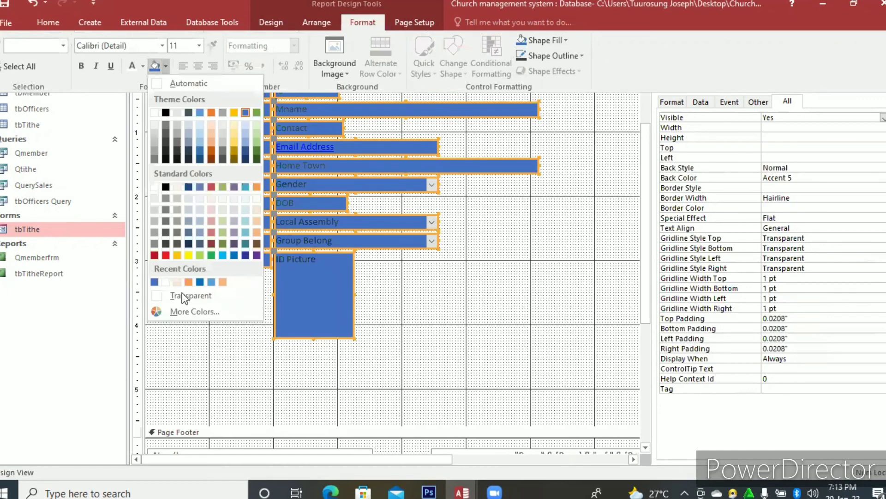
{"action": "left_click", "coordinate": [181, 295]}
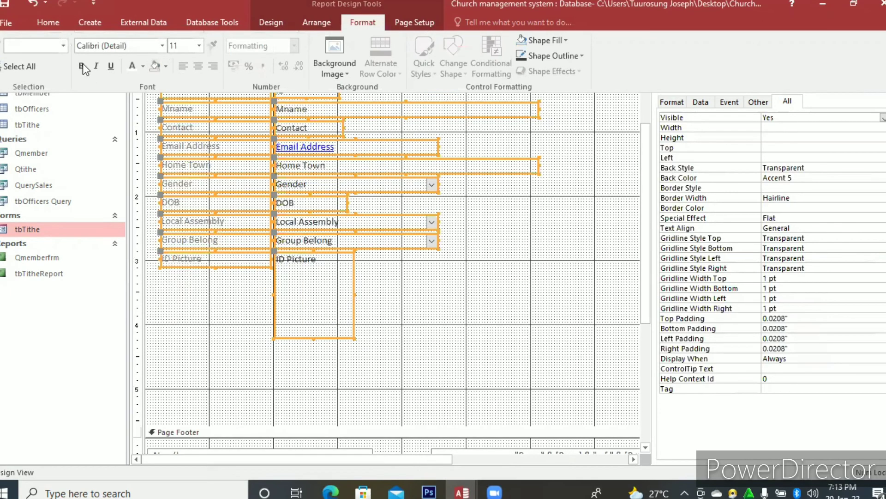
Make the text of the selected labels and fields bold and black.
{"action": "key", "text": "ctrl+b"}
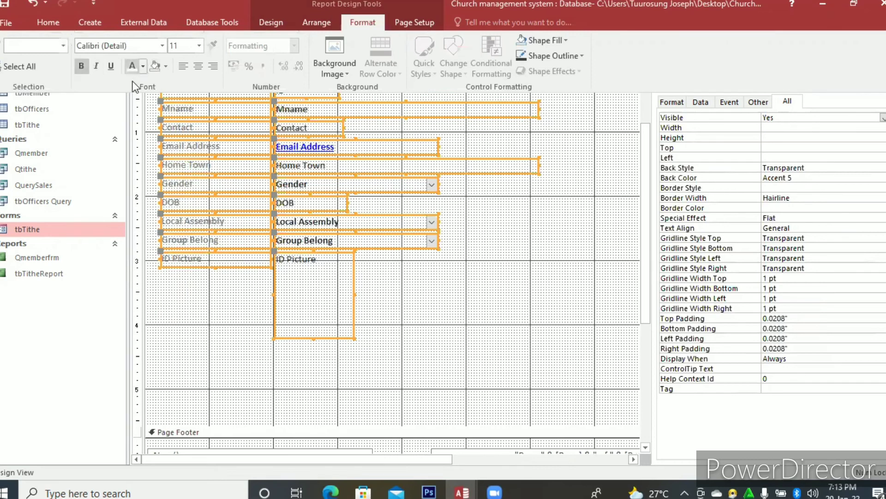
{"action": "left_click", "coordinate": [142, 66]}
{"action": "left_click", "coordinate": [143, 112]}
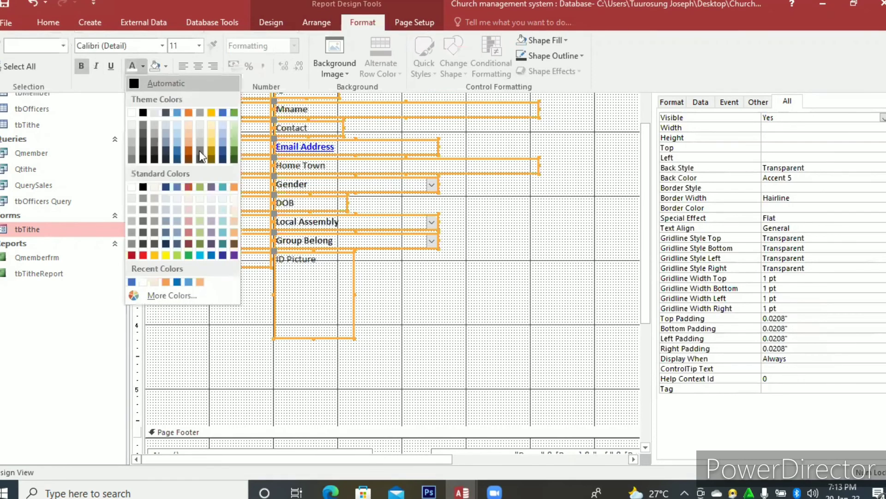
Fill the Detail section with light pink #EFD3D2 and shorten its height to about 4.21 inches.
{"action": "right_click", "coordinate": [447, 323]}
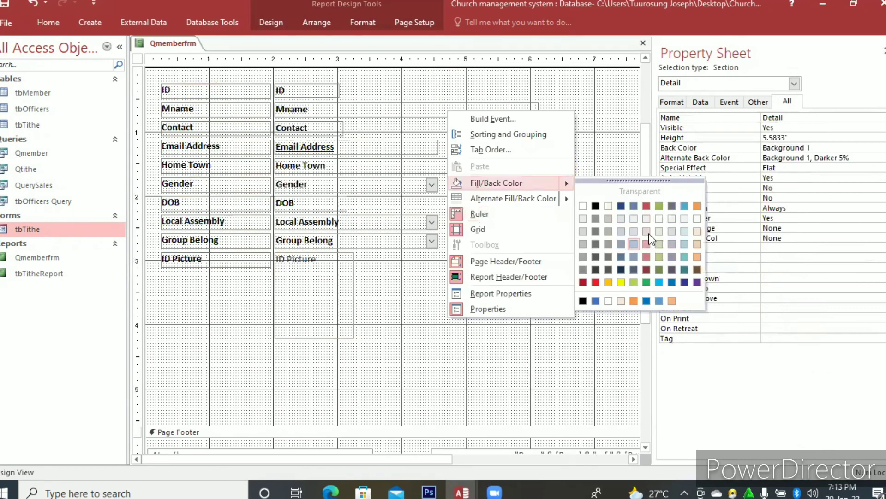
{"action": "left_click", "coordinate": [649, 234]}
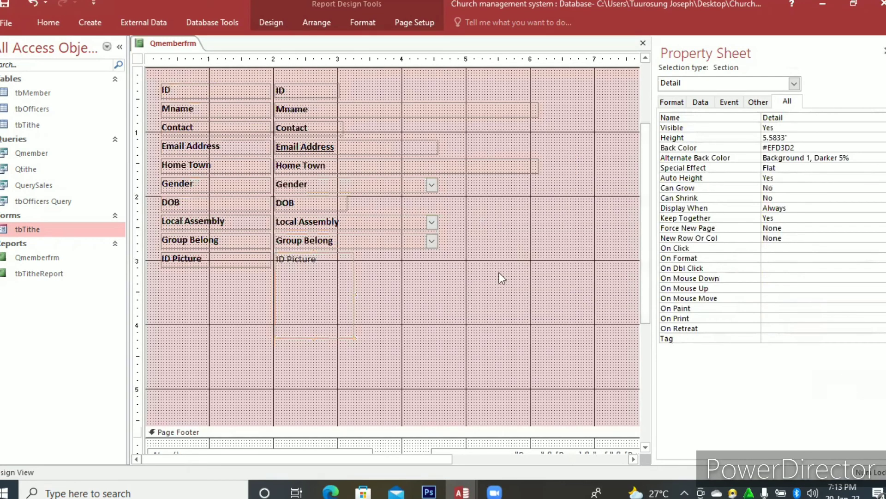
{"action": "scroll", "coordinate": [514, 344], "scroll_direction": "down", "scroll_amount": 3}
{"action": "left_click", "coordinate": [511, 347]}
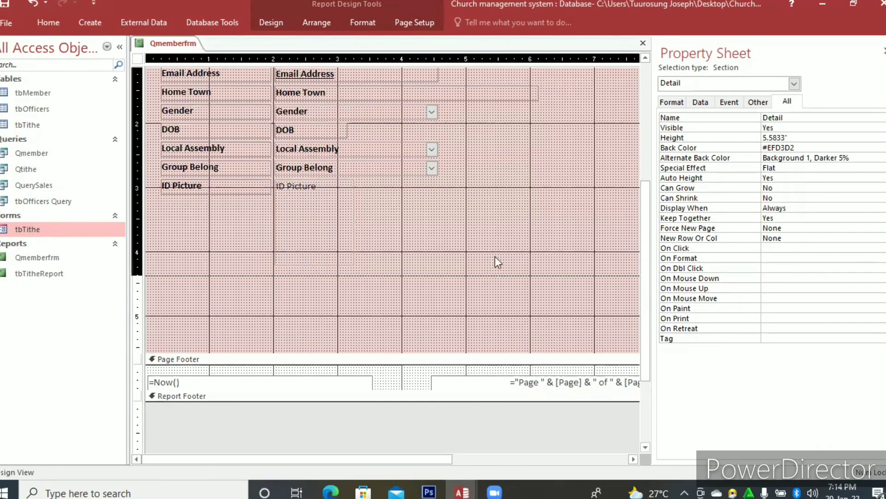
{"action": "left_click_drag", "start_coordinate": [497, 355], "coordinate": [497, 265]}
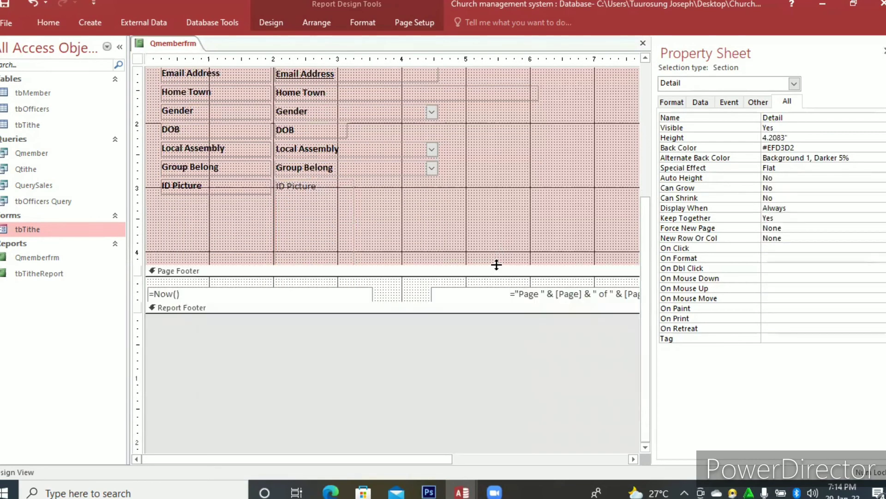
Narrow the Qmemberfrm report to about 7.96 inches wide.
{"action": "left_click", "coordinate": [322, 230]}
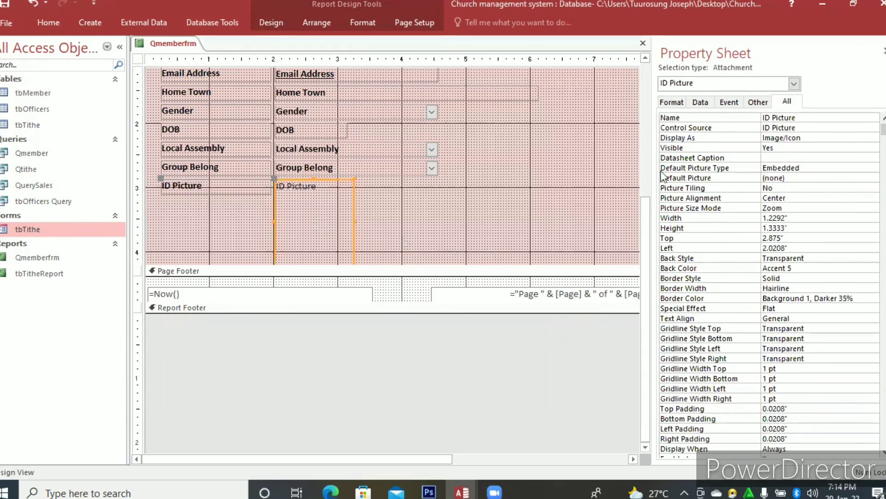
{"action": "scroll", "coordinate": [511, 225], "scroll_direction": "up", "scroll_amount": 3}
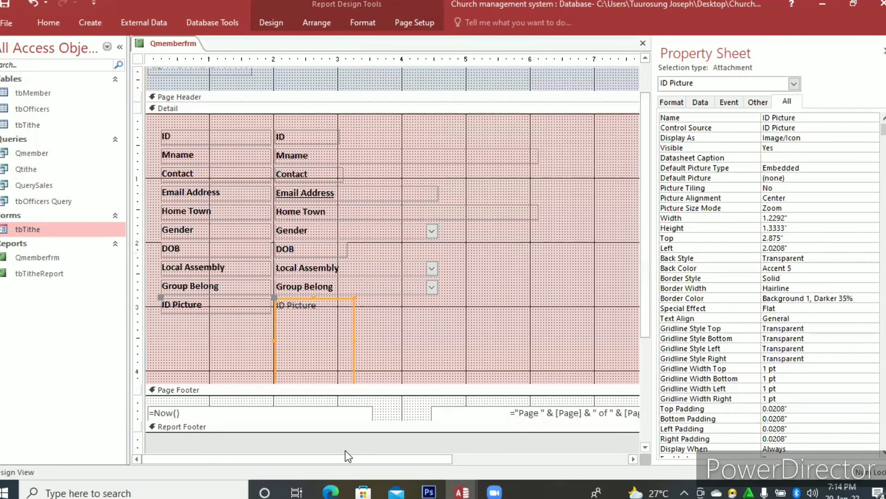
{"action": "scroll", "coordinate": [345, 450], "scroll_direction": "right", "scroll_amount": 3}
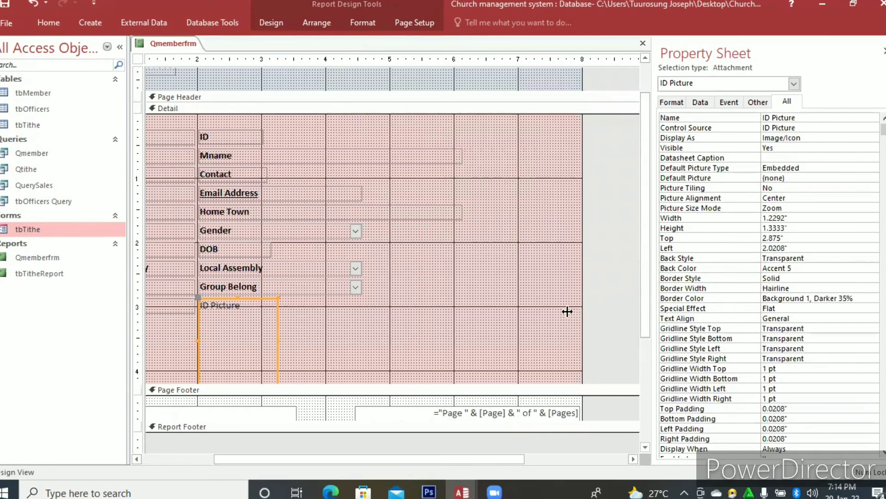
{"action": "left_click_drag", "start_coordinate": [487, 323], "coordinate": [483, 322]}
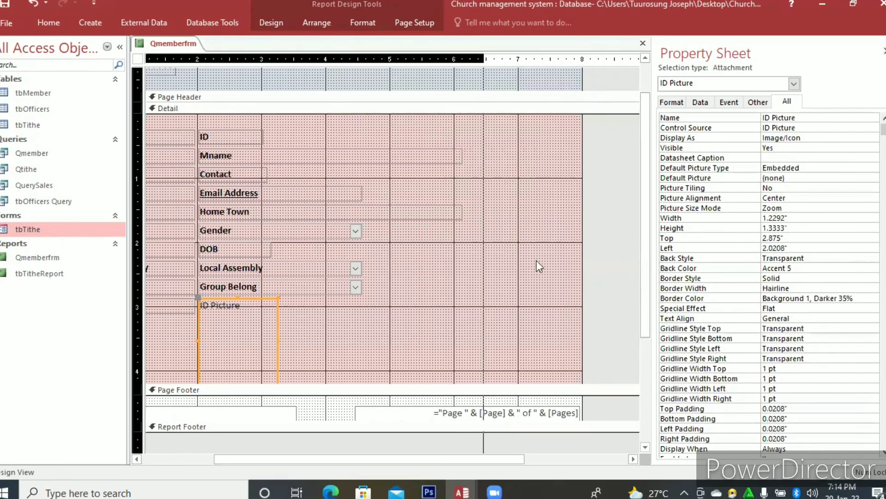
{"action": "left_click_drag", "start_coordinate": [579, 248], "coordinate": [496, 249]}
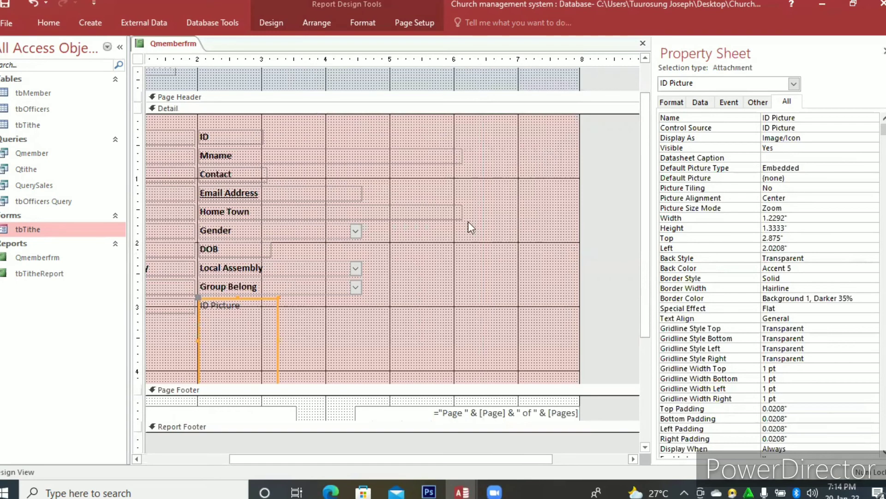
{"action": "left_click", "coordinate": [673, 104]}
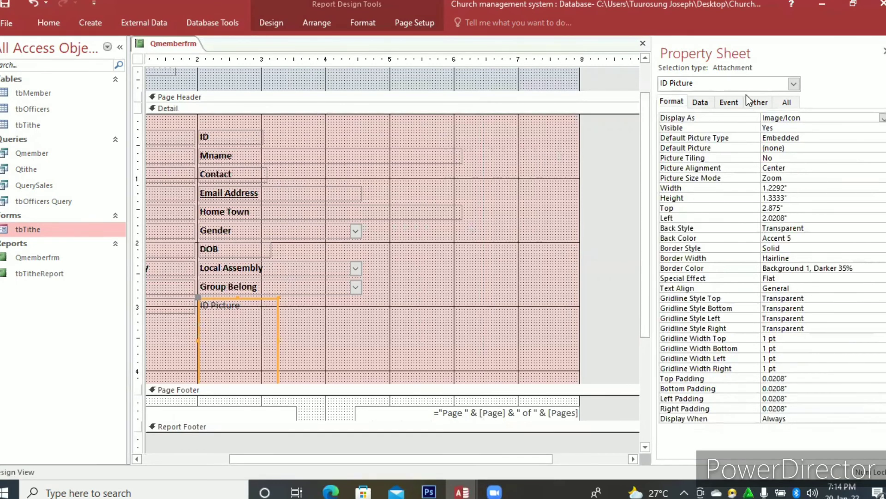
{"action": "right_click", "coordinate": [517, 206]}
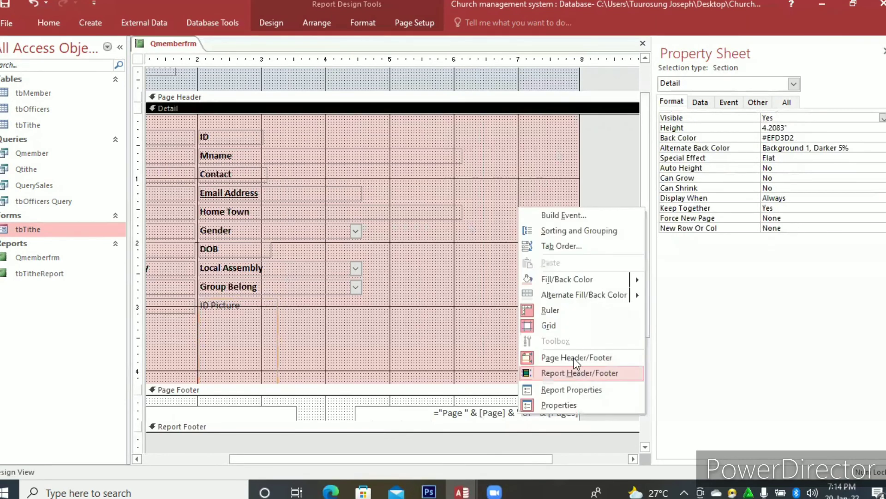
{"action": "left_click", "coordinate": [577, 372]}
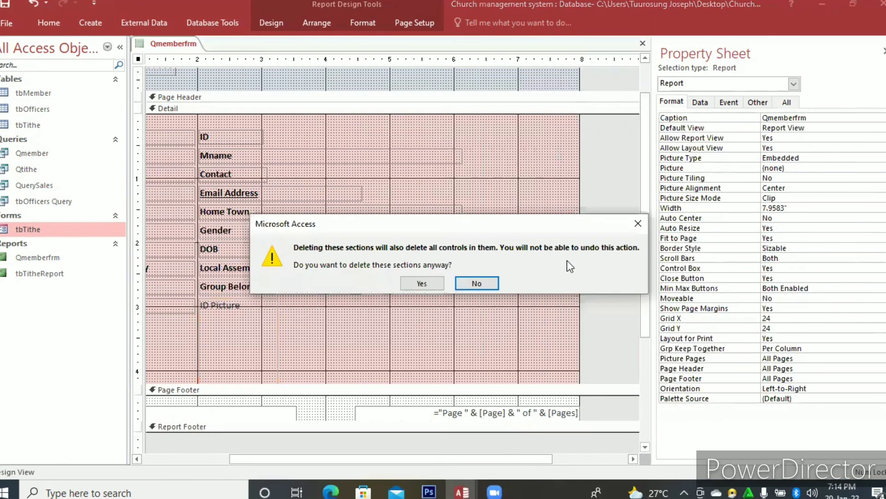
{"action": "key", "text": "Escape"}
Open the report properties of Qmemberfrm and set Pop Up to Yes.
{"action": "right_click", "coordinate": [529, 220]}
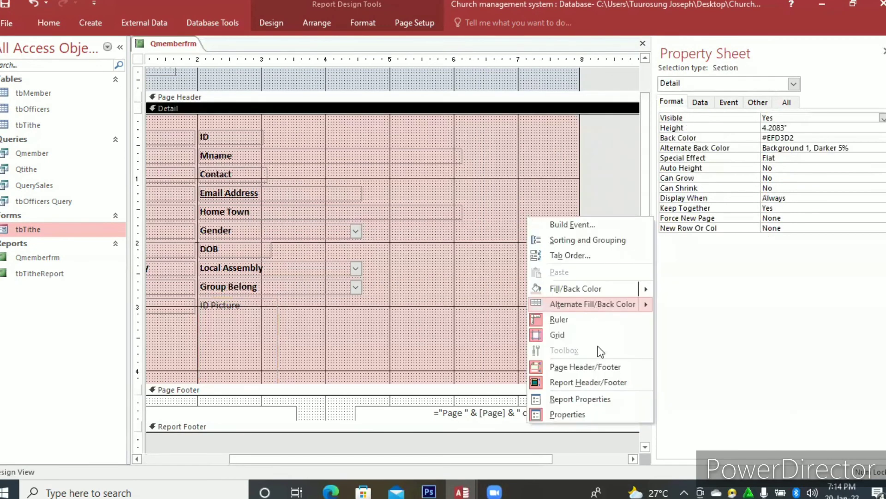
{"action": "left_click", "coordinate": [597, 398]}
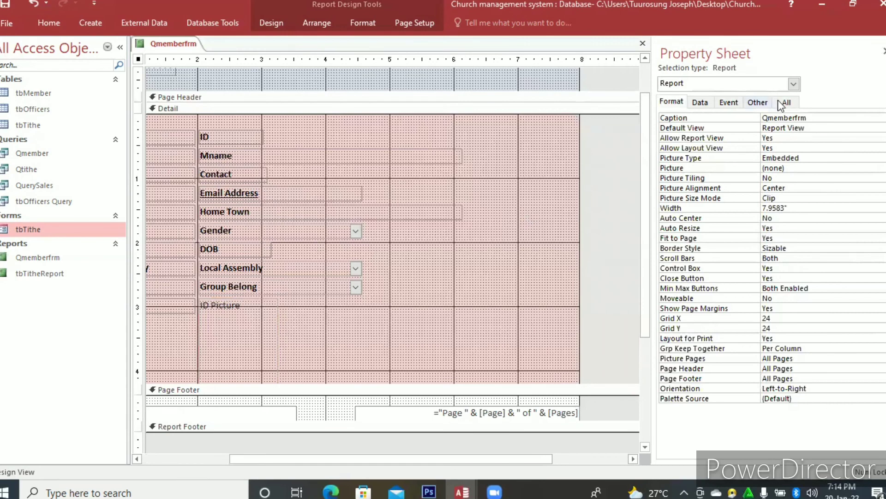
{"action": "left_click", "coordinate": [781, 104]}
{"action": "left_click", "coordinate": [792, 138]}
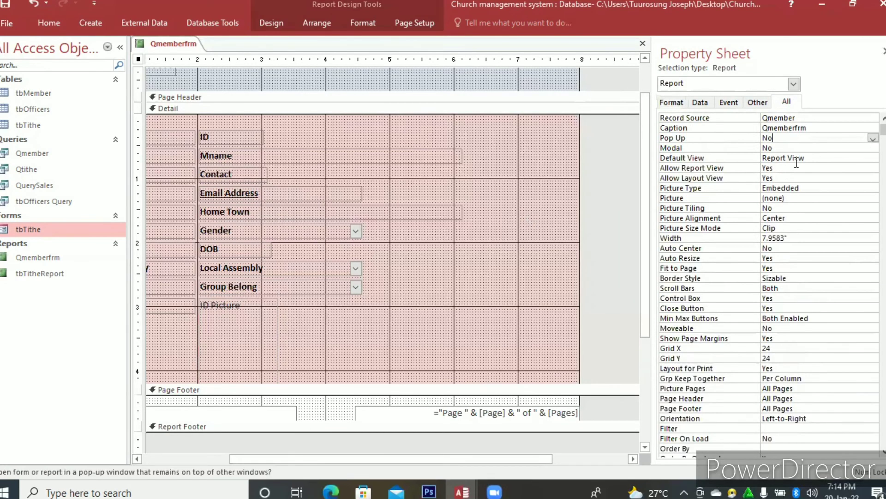
{"action": "left_click", "coordinate": [872, 139]}
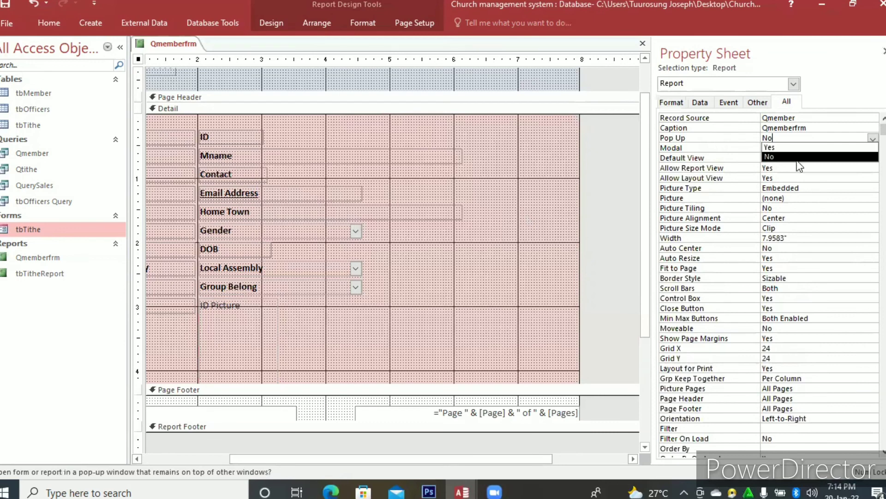
{"action": "left_click", "coordinate": [789, 148]}
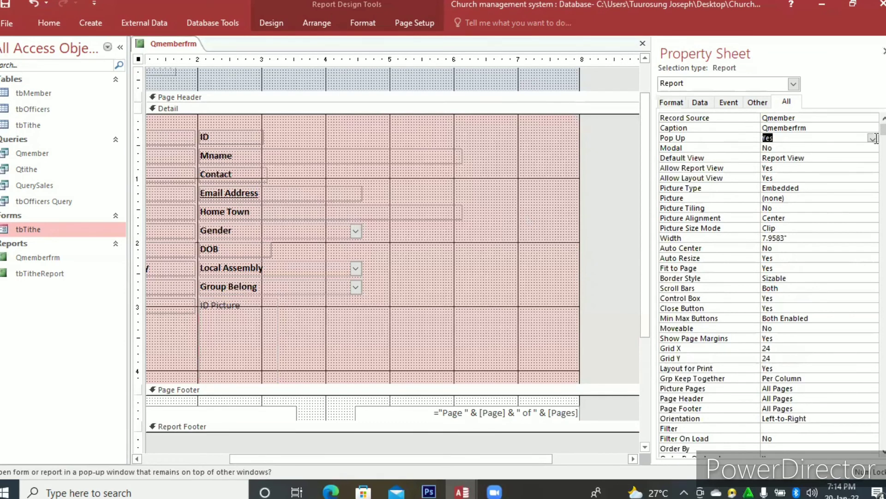
{"action": "left_click", "coordinate": [796, 147]}
{"action": "left_click", "coordinate": [873, 148]}
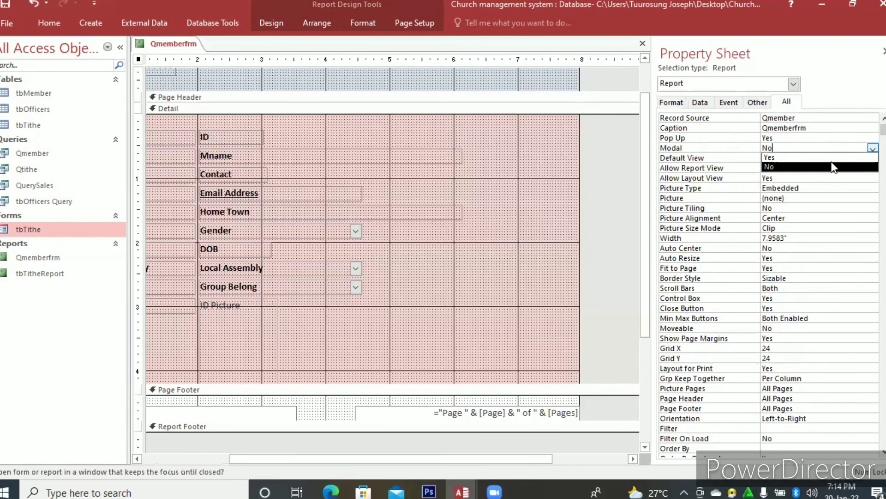
{"action": "key", "text": "Up"}
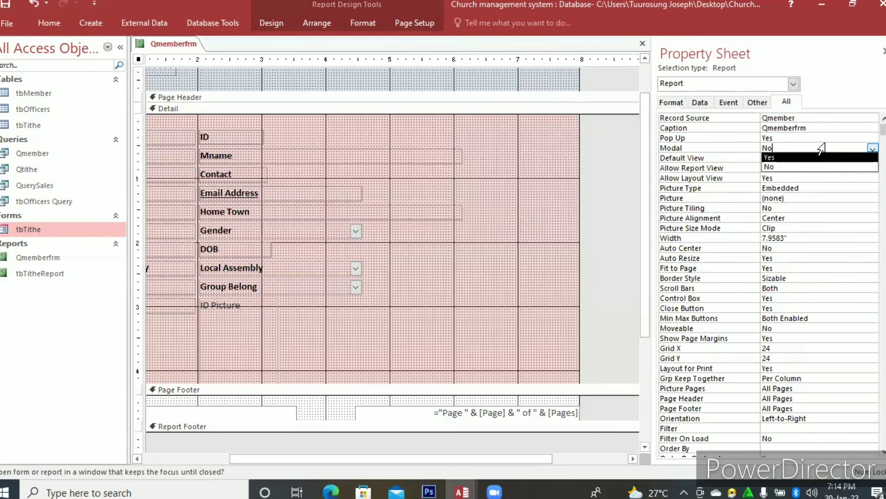
{"action": "left_click", "coordinate": [368, 66]}
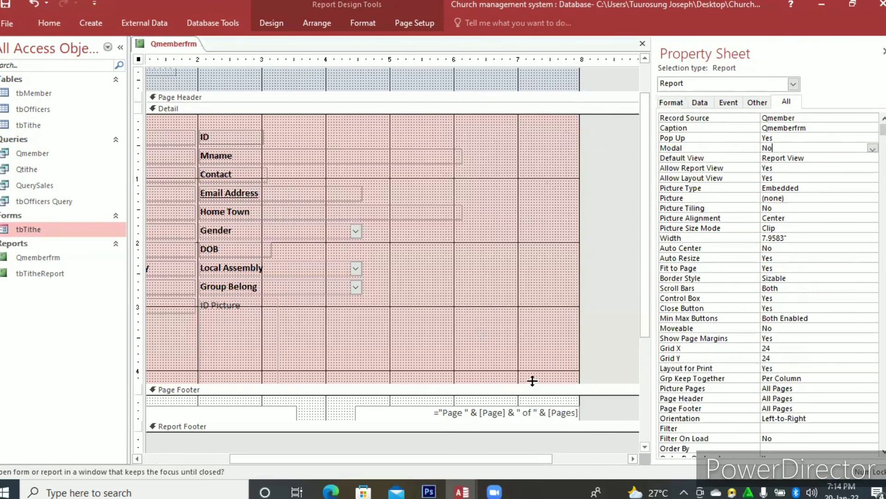
Try to narrow the Qmemberfrm report further by moving its outer edge inward.
{"action": "left_click", "coordinate": [579, 320]}
{"action": "left_click_drag", "start_coordinate": [580, 321], "coordinate": [512, 322]}
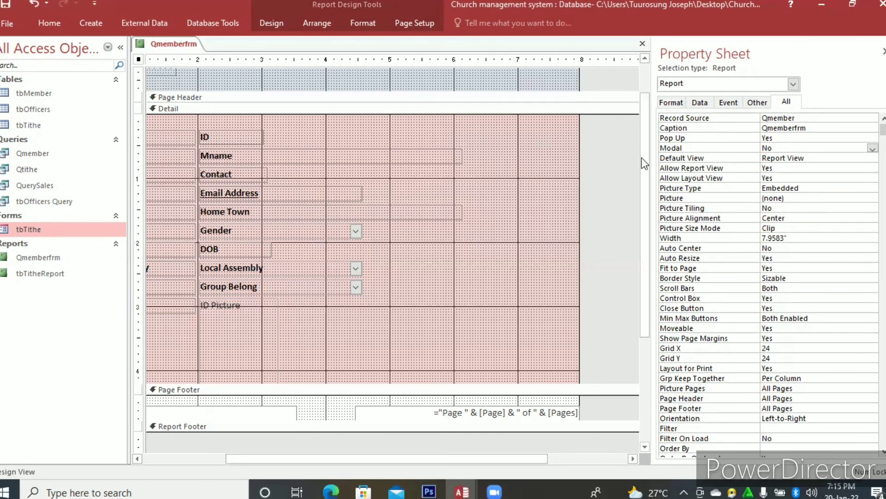
{"action": "left_click", "coordinate": [643, 44]}
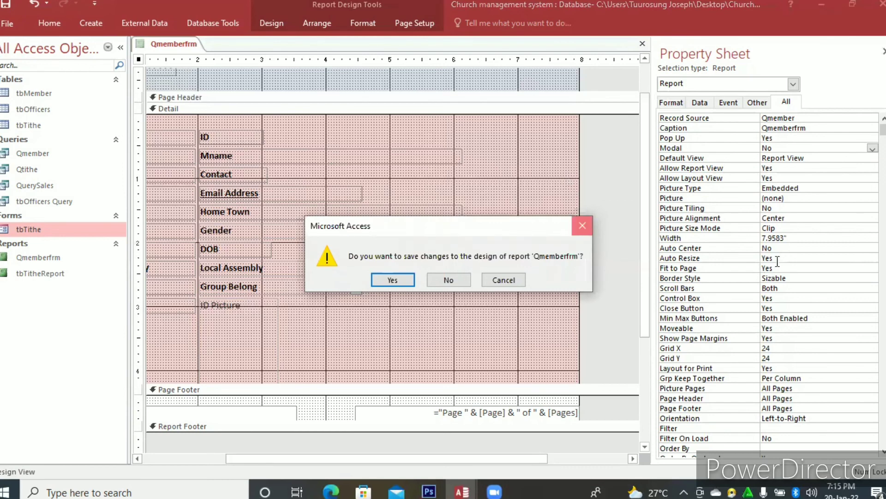
{"action": "key", "text": "Escape"}
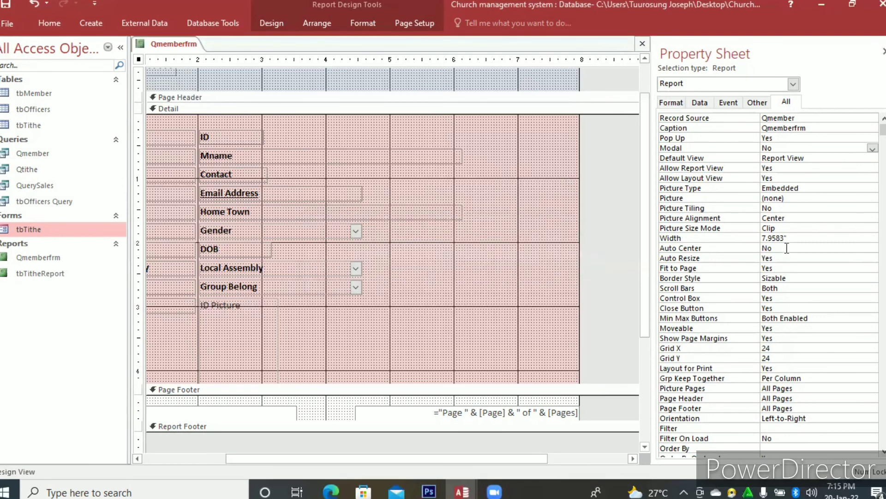
Set the report's Auto Center property to Yes, then save and close Qmemberfrm.
{"action": "left_click", "coordinate": [871, 250]}
{"action": "left_click", "coordinate": [766, 259]}
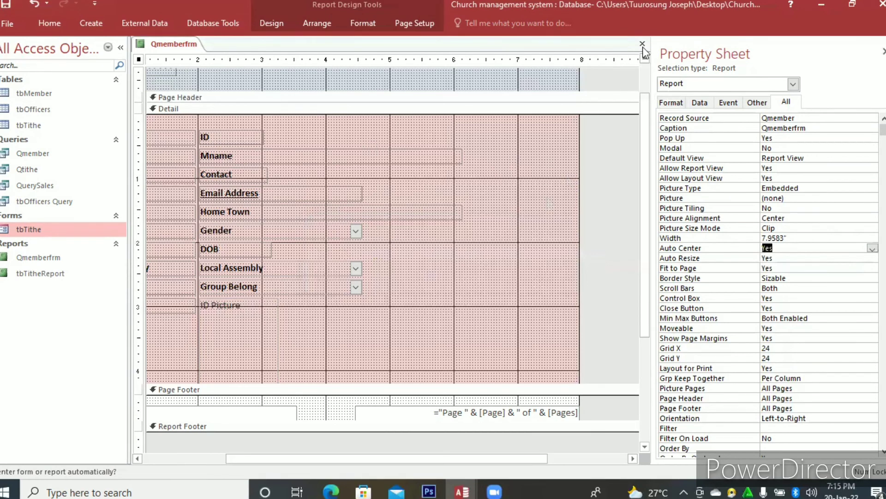
{"action": "key", "text": "Return"}
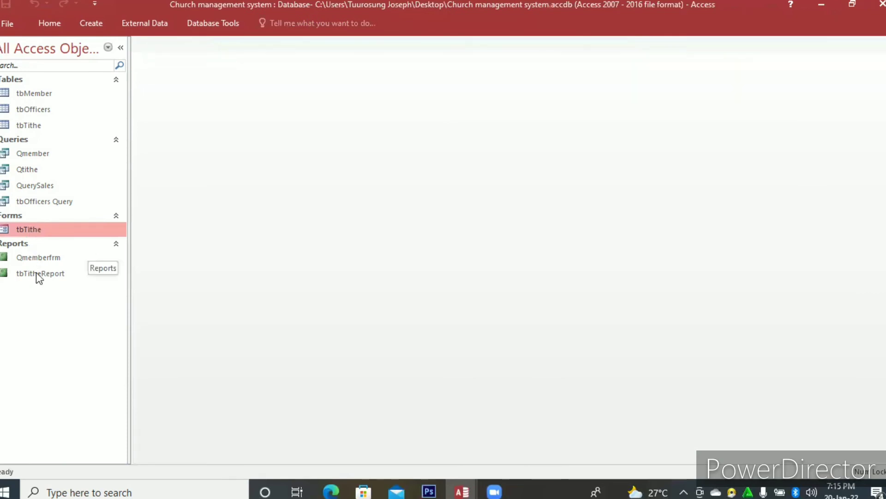
Review tbTitheReport in report and design views and the tbTithe form, closing each one.
{"action": "key", "text": "Down"}
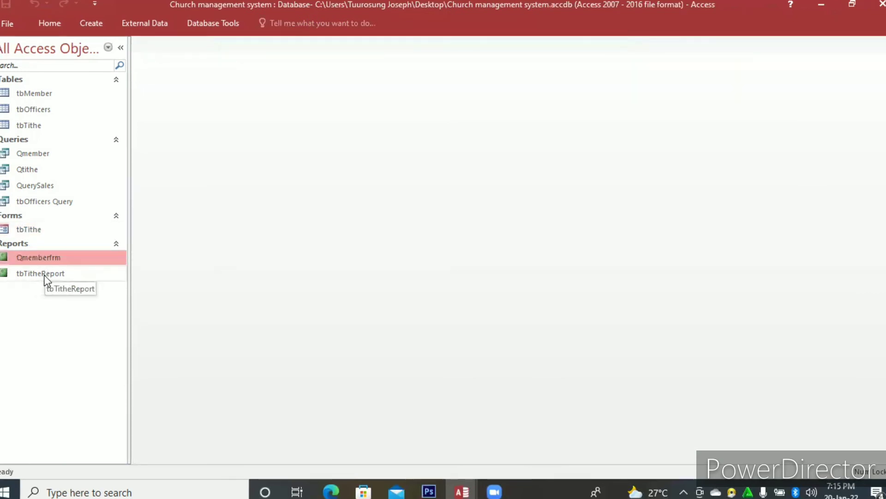
{"action": "double_click", "coordinate": [44, 276]}
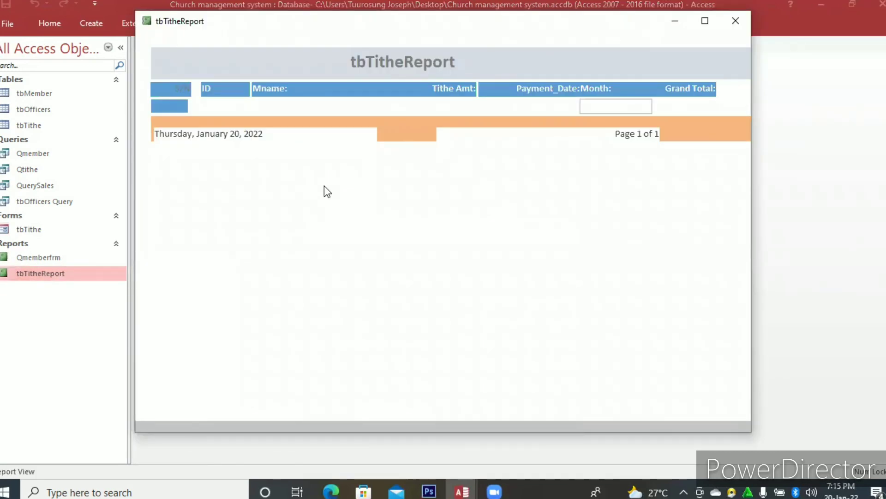
{"action": "right_click", "coordinate": [325, 187]}
{"action": "left_click", "coordinate": [356, 226]}
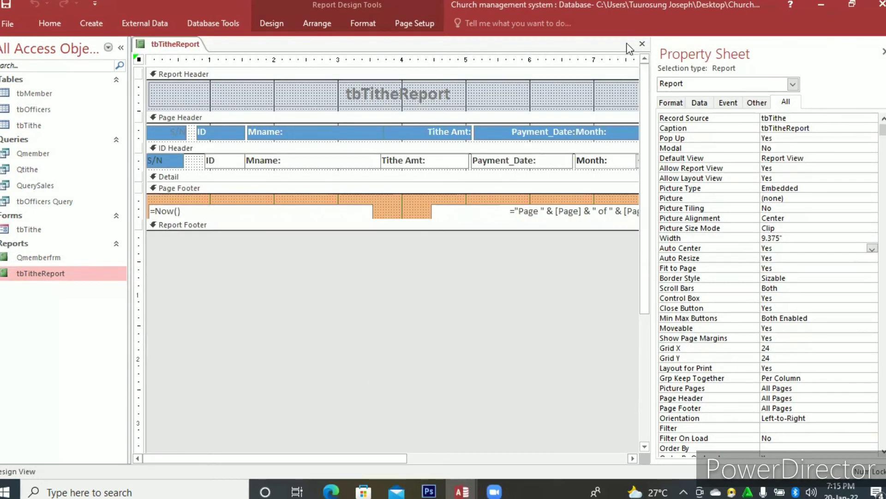
{"action": "left_click", "coordinate": [642, 44]}
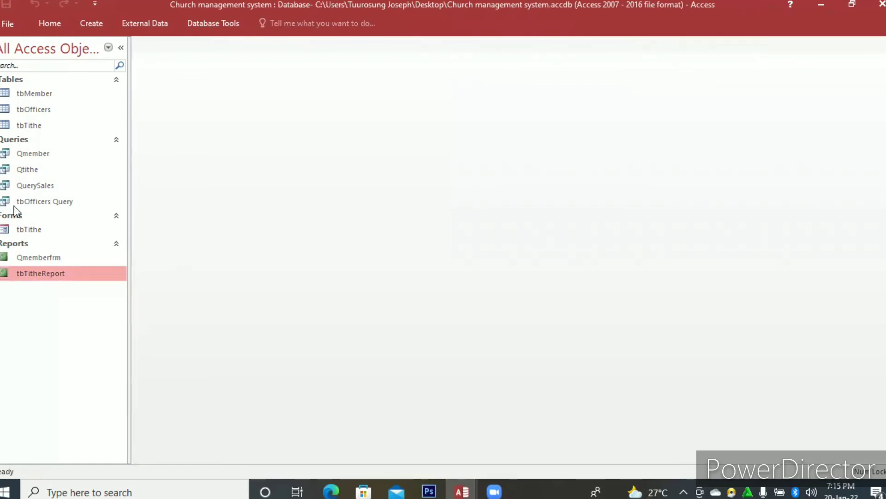
{"action": "double_click", "coordinate": [25, 229]}
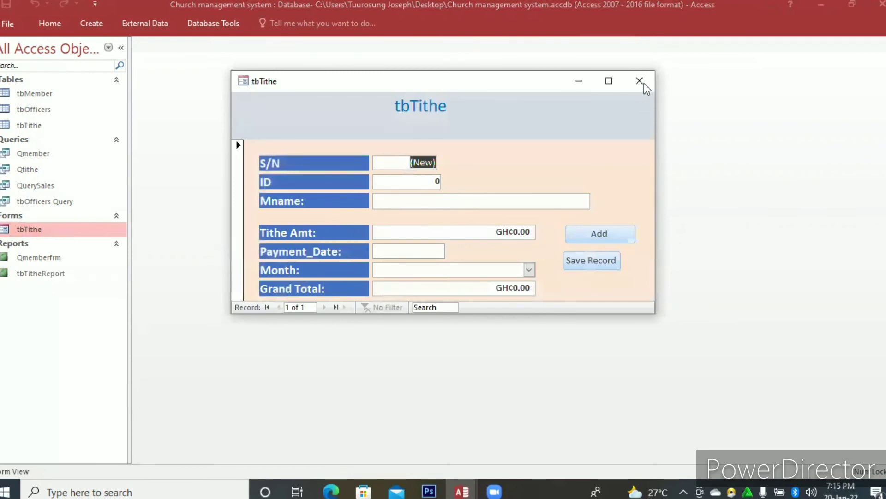
{"action": "left_click", "coordinate": [644, 83]}
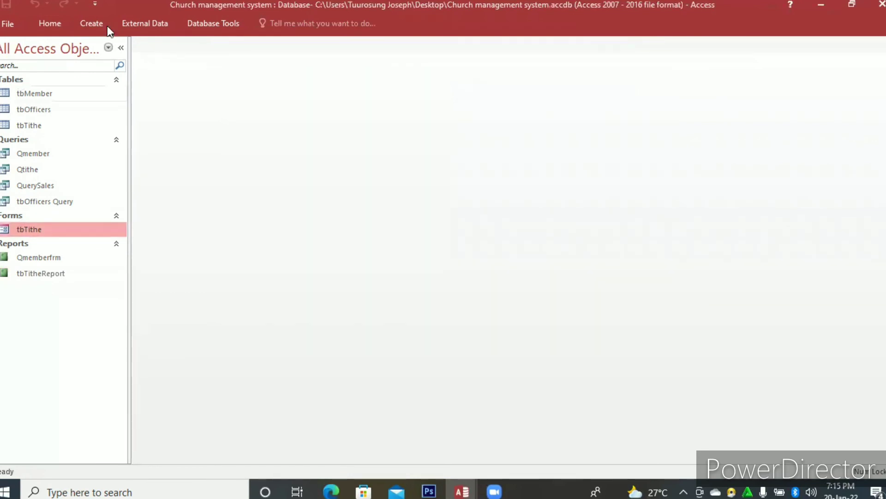
Start a new form with the Form Wizard based on the tbMember table and include all its fields.
{"action": "left_click", "coordinate": [103, 24]}
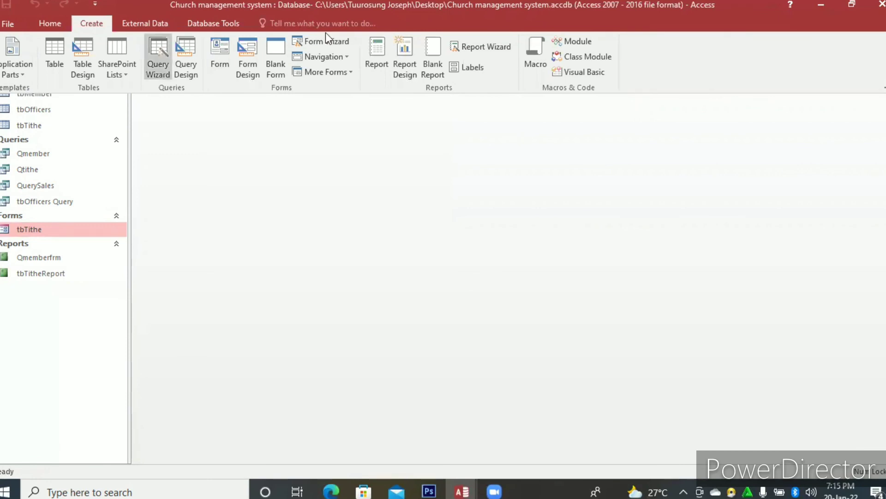
{"action": "left_click", "coordinate": [317, 40]}
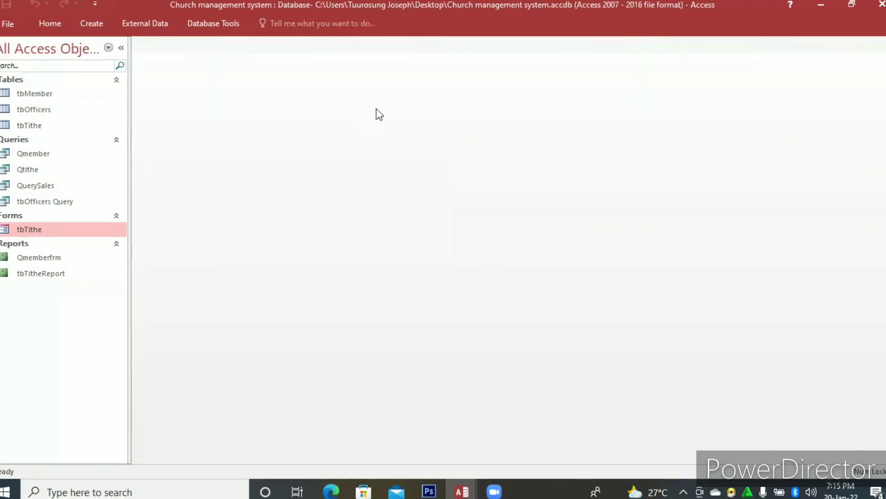
{"action": "left_click", "coordinate": [461, 168]}
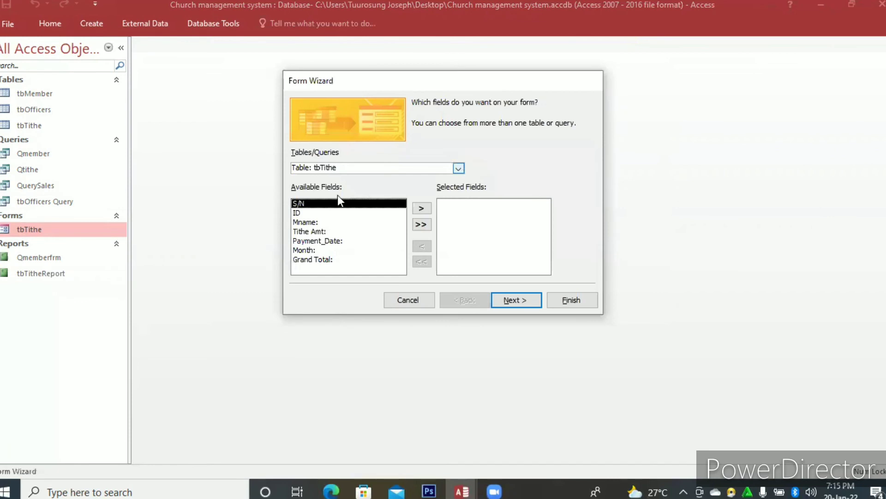
{"action": "left_click", "coordinate": [331, 179]}
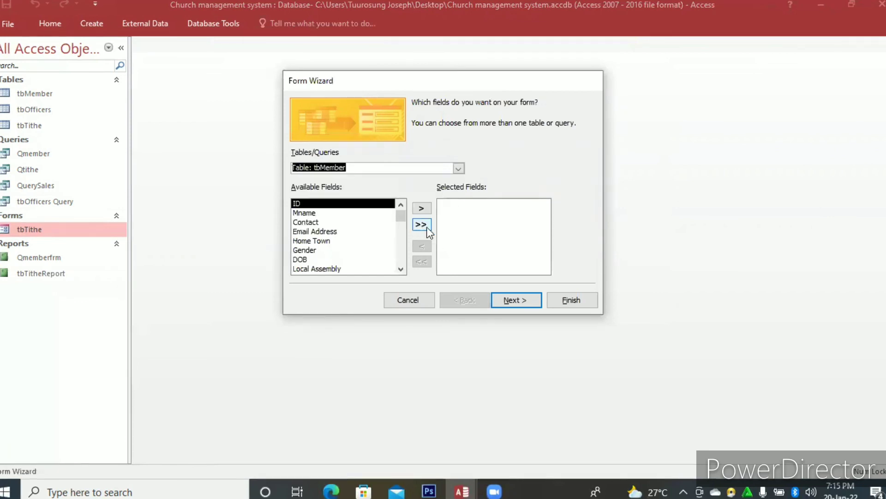
{"action": "left_click", "coordinate": [422, 225]}
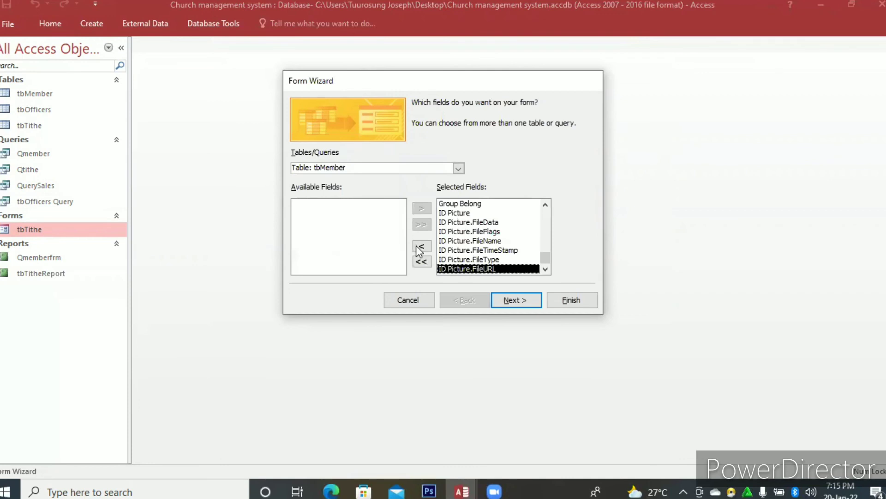
Remove the ID Picture FileData, FileFlags, FileName, FileTimeStamp, FileType and FileURL fields from the form's selection and proceed to the layout choice.
{"action": "left_click", "coordinate": [469, 222]}
{"action": "left_click", "coordinate": [419, 248]}
{"action": "left_click", "coordinate": [419, 247]}
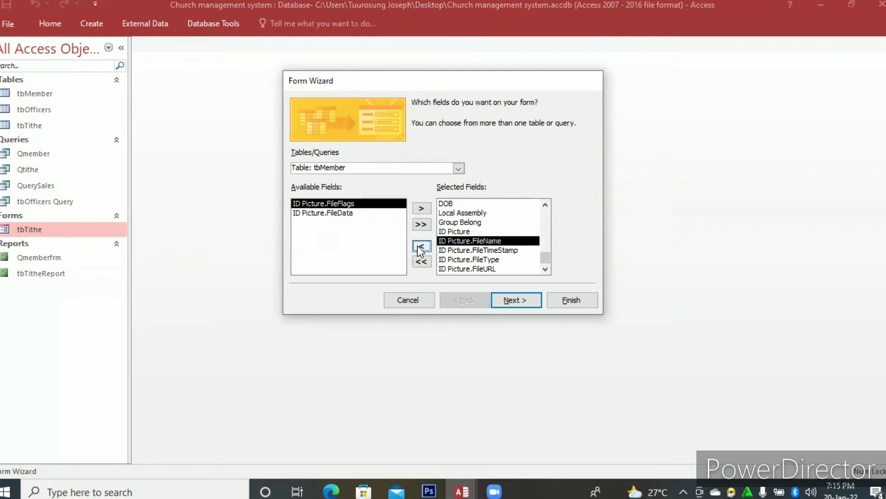
{"action": "left_click", "coordinate": [419, 248]}
{"action": "left_click", "coordinate": [418, 248]}
{"action": "left_click", "coordinate": [418, 248]}
{"action": "left_click", "coordinate": [418, 248]}
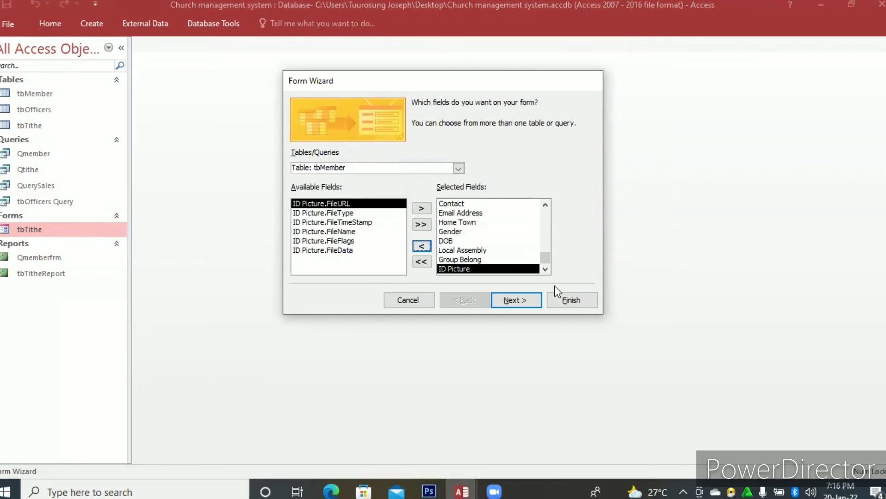
{"action": "left_click", "coordinate": [517, 299]}
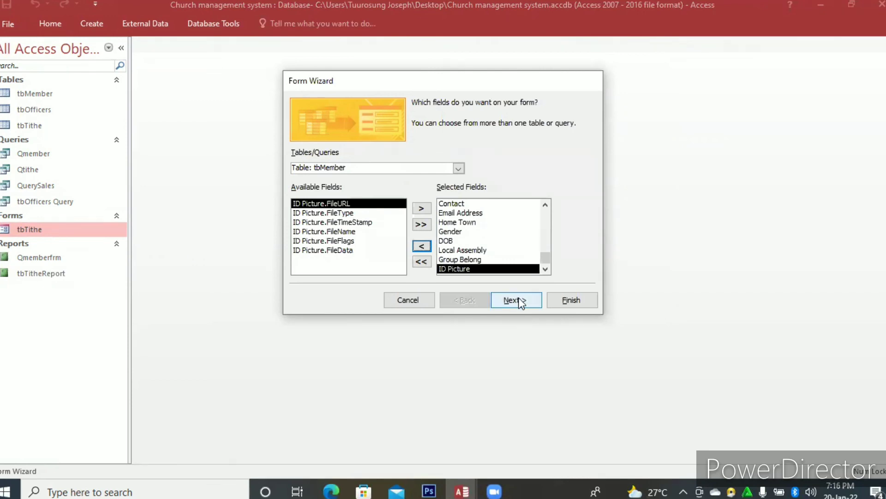
Finish the tbMember form with the Columnar layout and open it in Design View.
{"action": "left_click", "coordinate": [568, 298]}
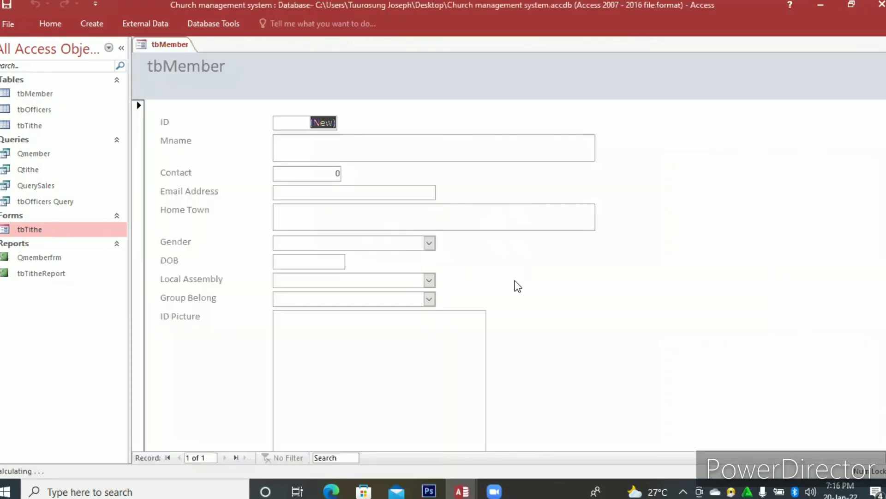
{"action": "right_click", "coordinate": [515, 281]}
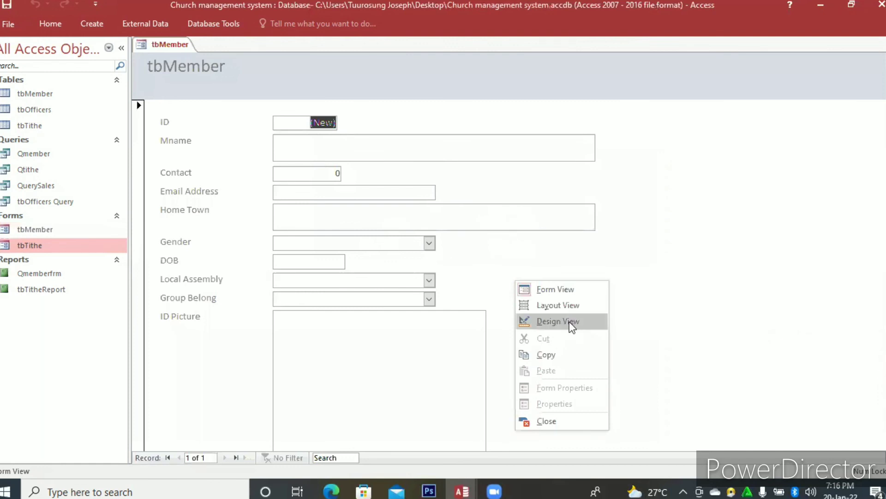
{"action": "left_click", "coordinate": [569, 321]}
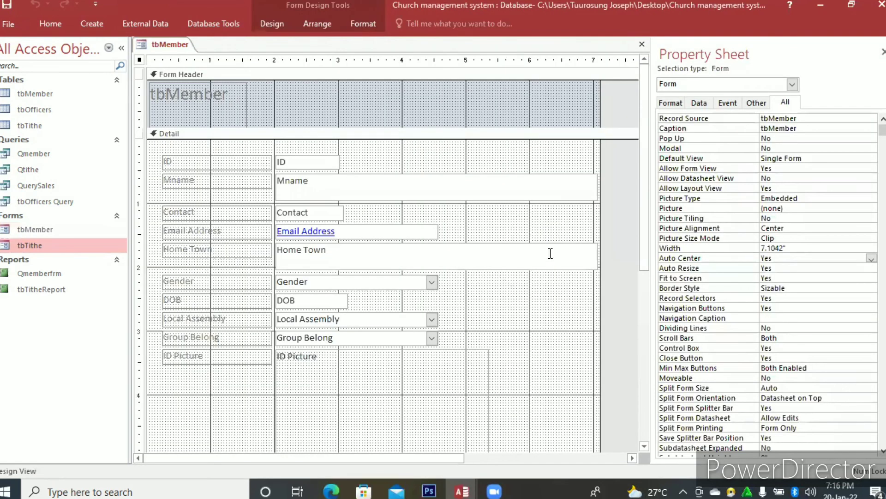
Resize the Home Town text box to about 2.48" wide and 0.29" high.
{"action": "left_click", "coordinate": [550, 253]}
{"action": "mouse_move", "coordinate": [600, 255]}
{"action": "left_mouse_down"}
{"action": "mouse_move", "coordinate": [548, 253]}
{"action": "mouse_move", "coordinate": [585, 253]}
{"action": "left_mouse_up"}
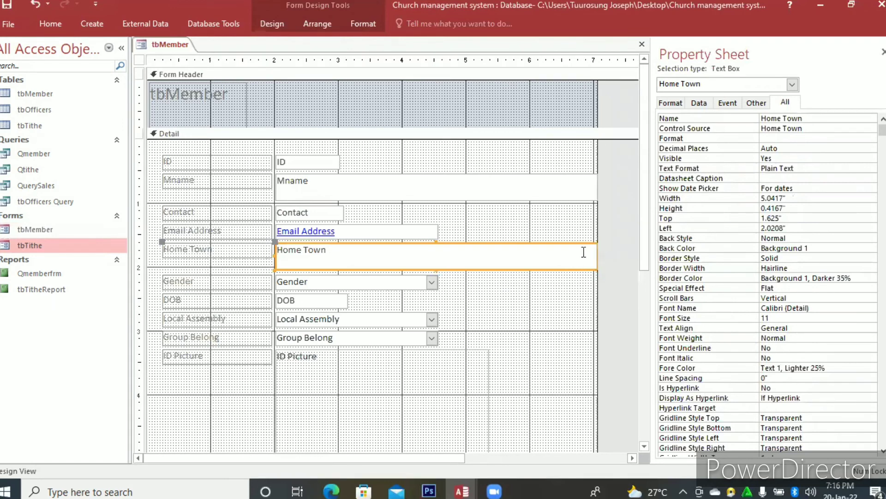
{"action": "left_click", "coordinate": [578, 253]}
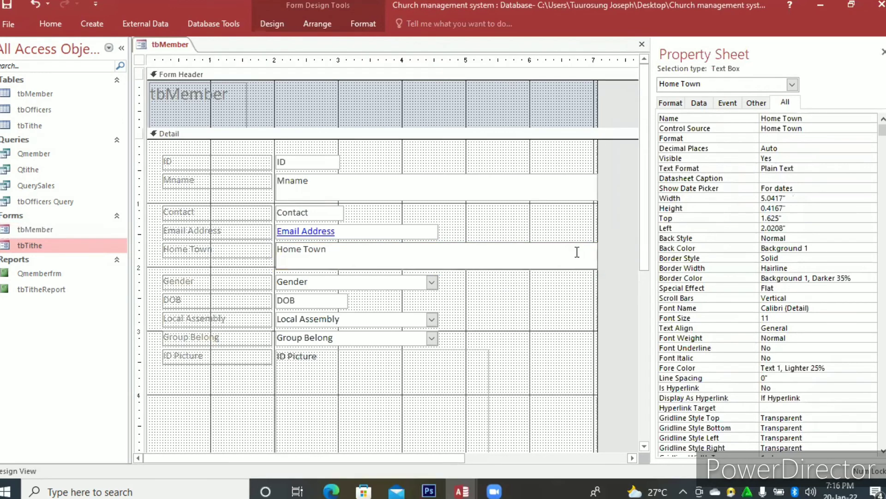
{"action": "left_click", "coordinate": [577, 252]}
{"action": "left_click_drag", "start_coordinate": [598, 254], "coordinate": [435, 255]}
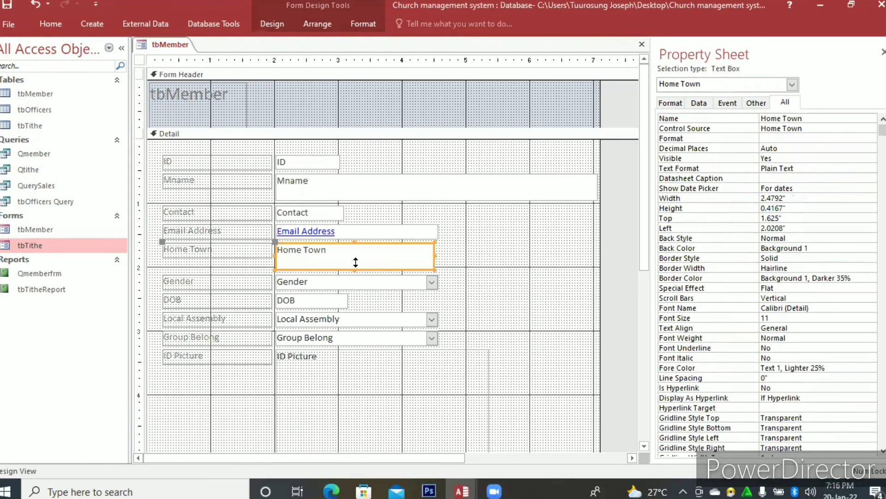
{"action": "left_click_drag", "start_coordinate": [355, 269], "coordinate": [355, 262]}
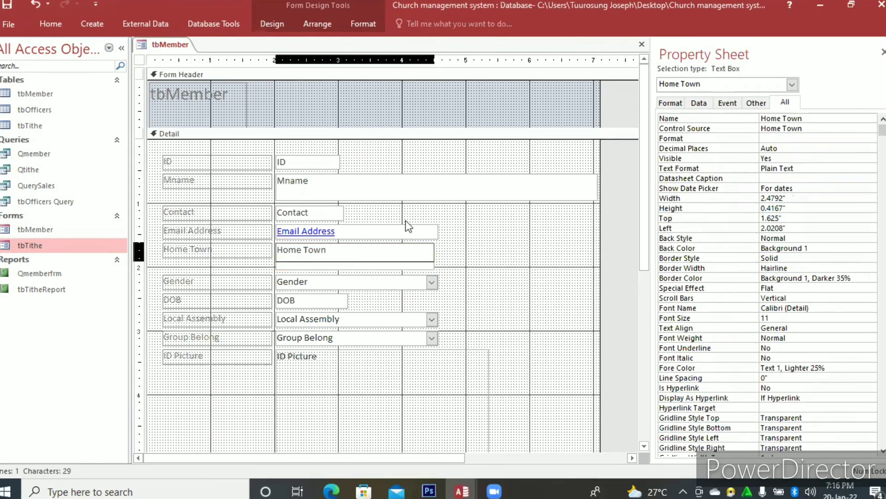
Resize the Mname text box to about 3.23" wide and 0.29" high.
{"action": "left_click", "coordinate": [401, 190]}
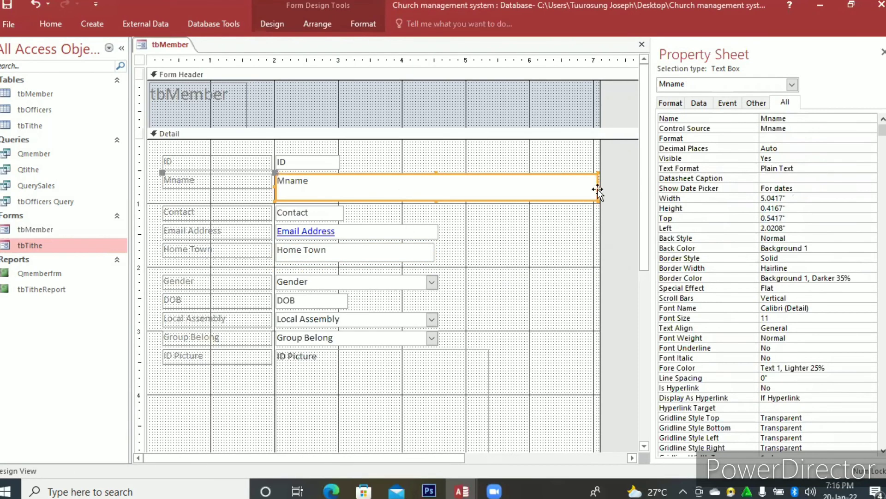
{"action": "left_click_drag", "start_coordinate": [598, 186], "coordinate": [481, 190]}
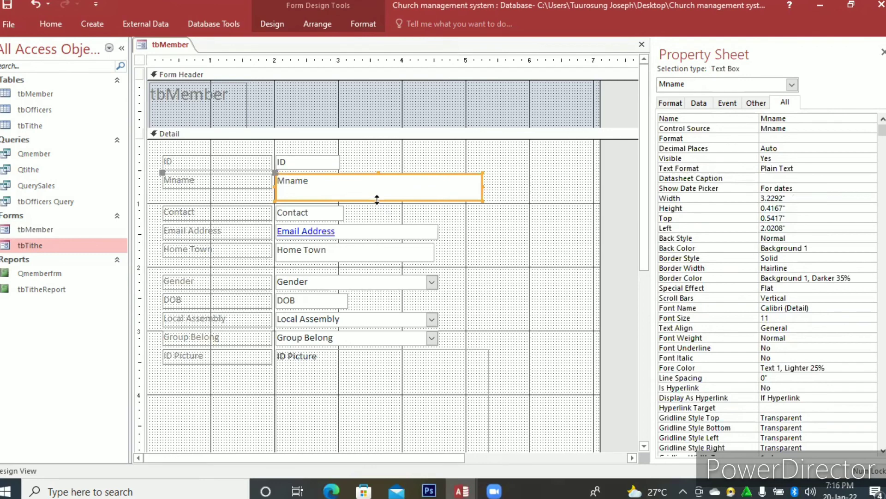
{"action": "left_click_drag", "start_coordinate": [379, 193], "coordinate": [381, 185]}
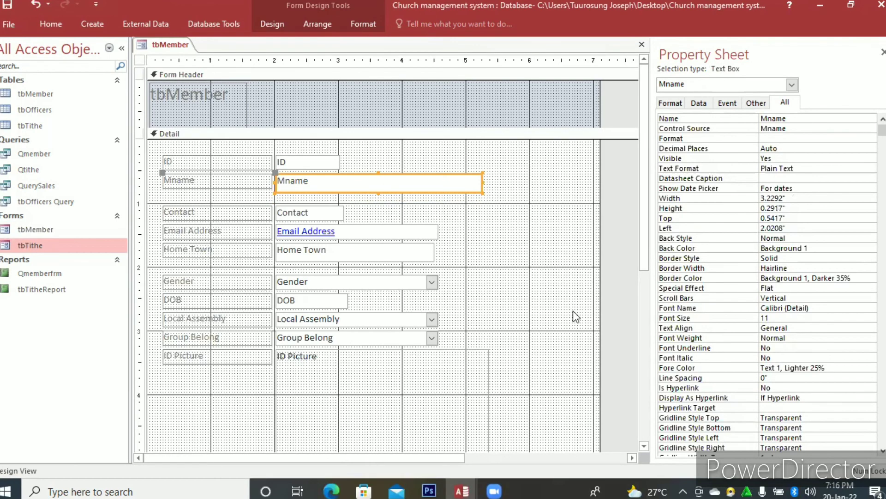
Move the ID Picture attachment and its label into the Form Header, shrinking the picture box to about 0.85" by 0.96" near the form's edge.
{"action": "left_click", "coordinate": [347, 380]}
{"action": "left_click_drag", "start_coordinate": [369, 383], "coordinate": [390, 375]}
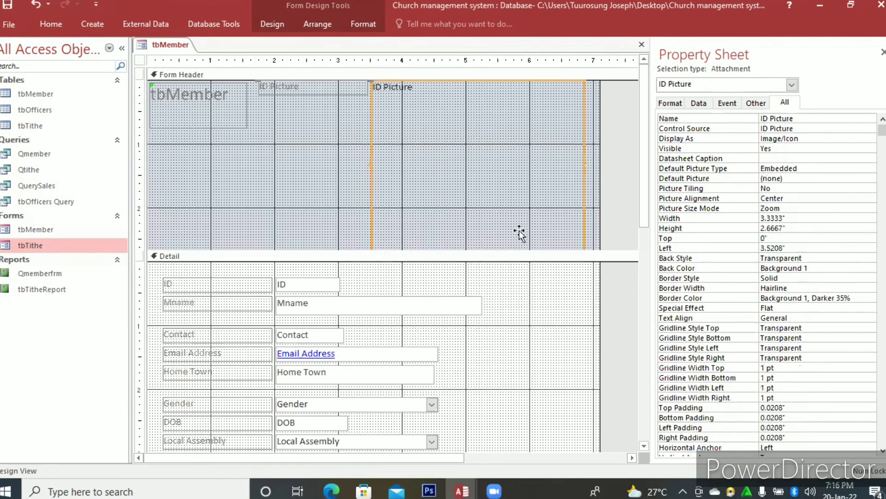
{"action": "left_click_drag", "start_coordinate": [511, 231], "coordinate": [507, 281]}
{"action": "left_click_drag", "start_coordinate": [471, 249], "coordinate": [482, 193]}
{"action": "left_click_drag", "start_coordinate": [474, 138], "coordinate": [473, 141]}
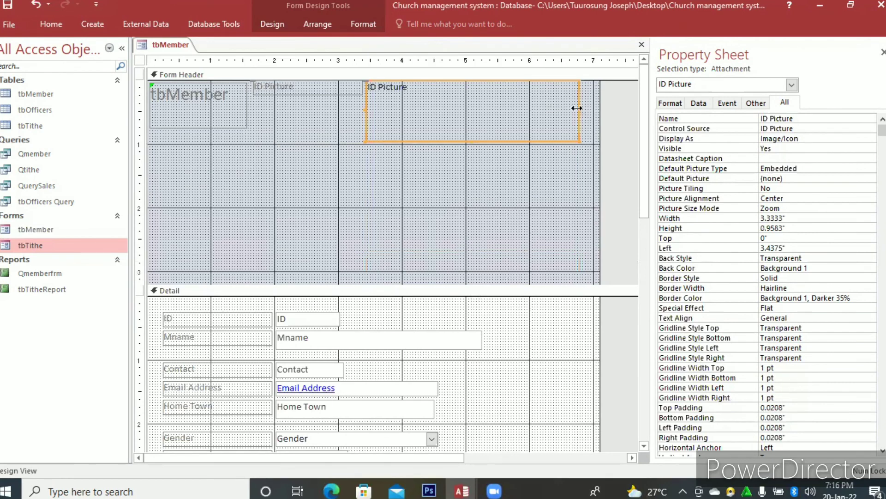
{"action": "mouse_move", "coordinate": [416, 111]}
{"action": "left_mouse_down"}
{"action": "mouse_move", "coordinate": [392, 113]}
{"action": "mouse_move", "coordinate": [422, 111]}
{"action": "left_mouse_up"}
{"action": "left_click_drag", "start_coordinate": [563, 121], "coordinate": [557, 111]}
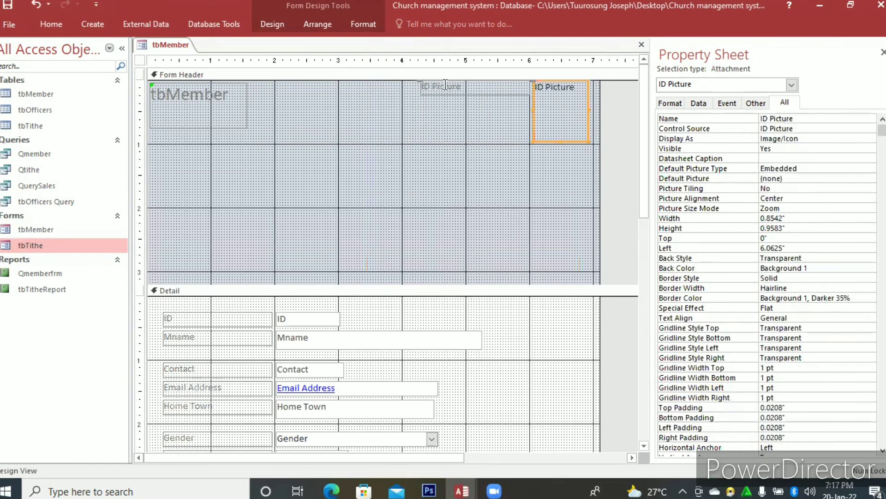
Reduce the Form Header's height to just fit the ID Picture box and narrow the form to about 6.92".
{"action": "left_click", "coordinate": [445, 86]}
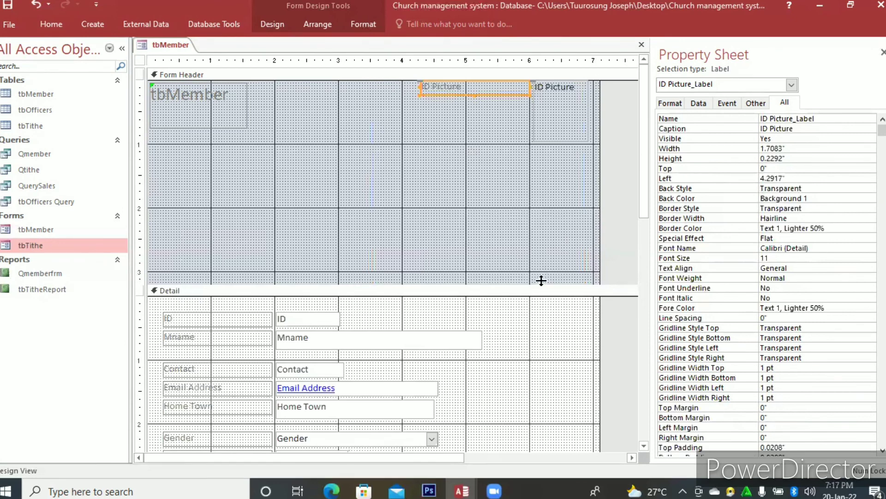
{"action": "left_click_drag", "start_coordinate": [541, 282], "coordinate": [539, 144]}
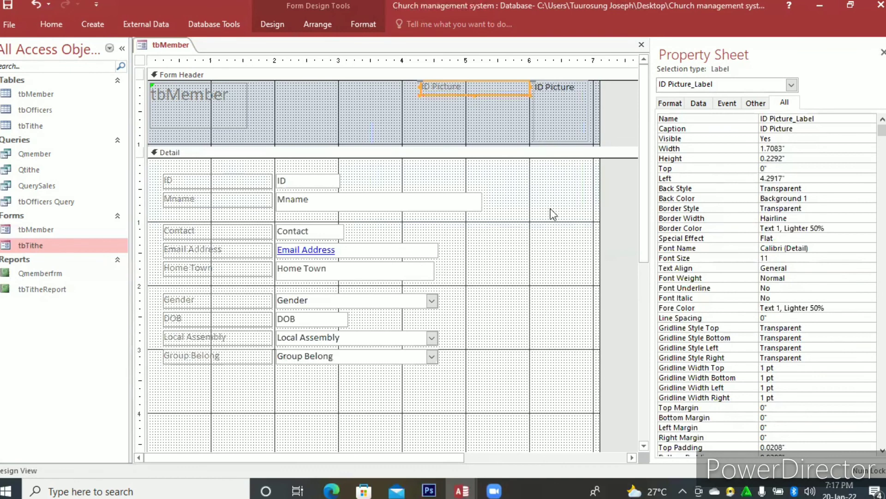
{"action": "left_click_drag", "start_coordinate": [599, 224], "coordinate": [517, 209]}
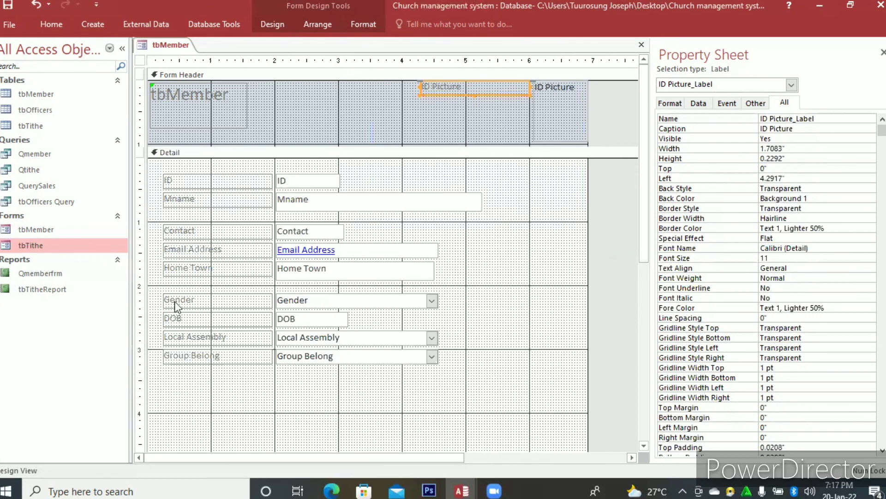
Format all labels and fields in the Detail section with bold, black (Text 1) text.
{"action": "left_click_drag", "start_coordinate": [394, 384], "coordinate": [339, 43]}
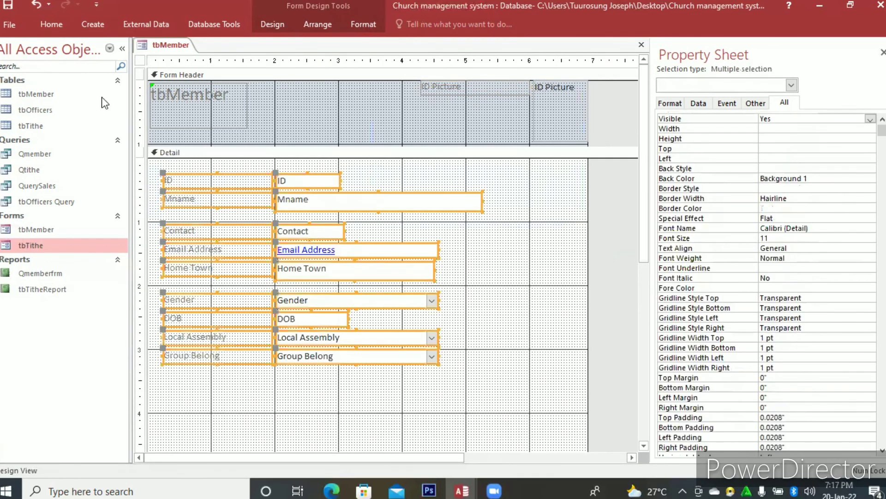
{"action": "left_click", "coordinate": [362, 22]}
{"action": "left_click", "coordinate": [134, 66]}
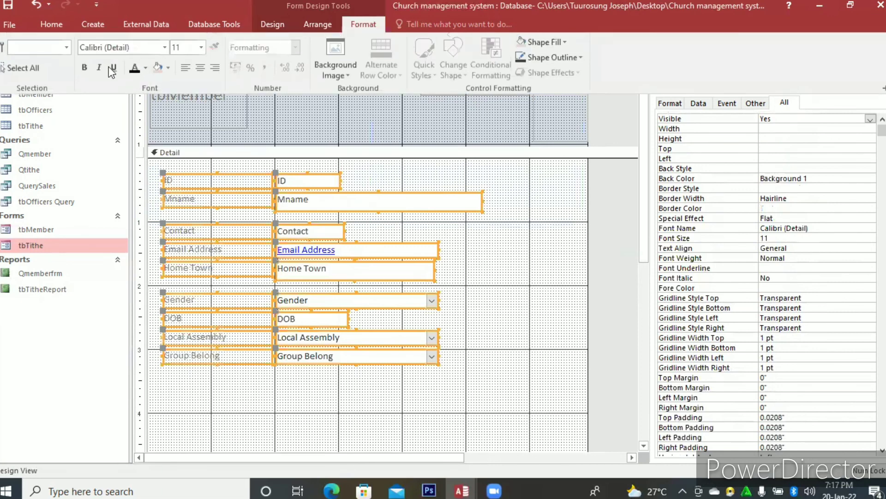
{"action": "left_click", "coordinate": [86, 66]}
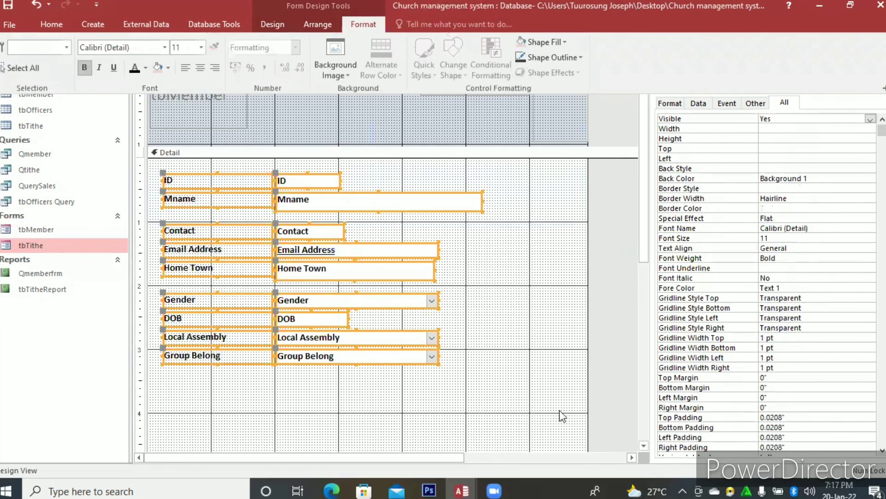
{"action": "left_click", "coordinate": [480, 300]}
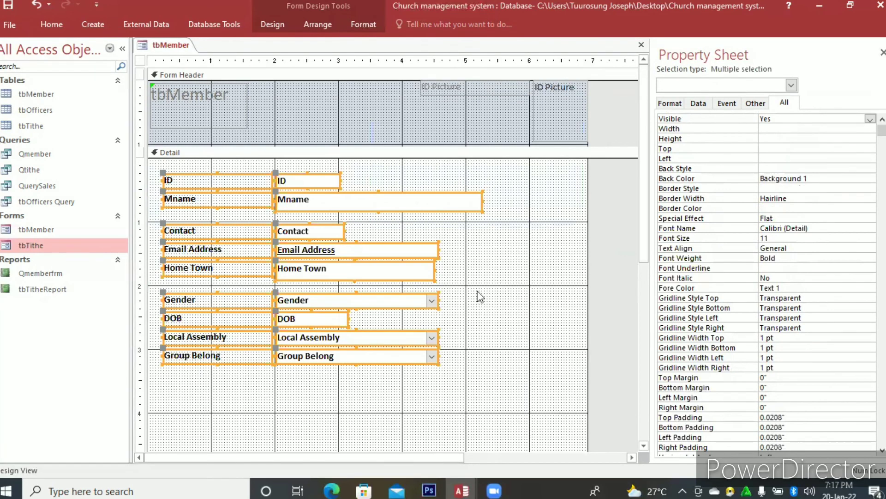
Save and close the tbMember form design and reopen the form in Form View.
{"action": "left_click", "coordinate": [236, 232]}
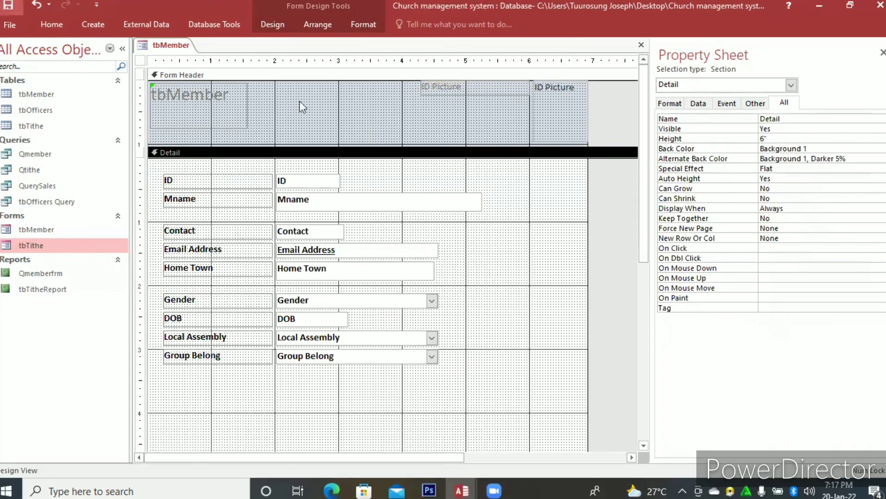
{"action": "left_click", "coordinate": [642, 46]}
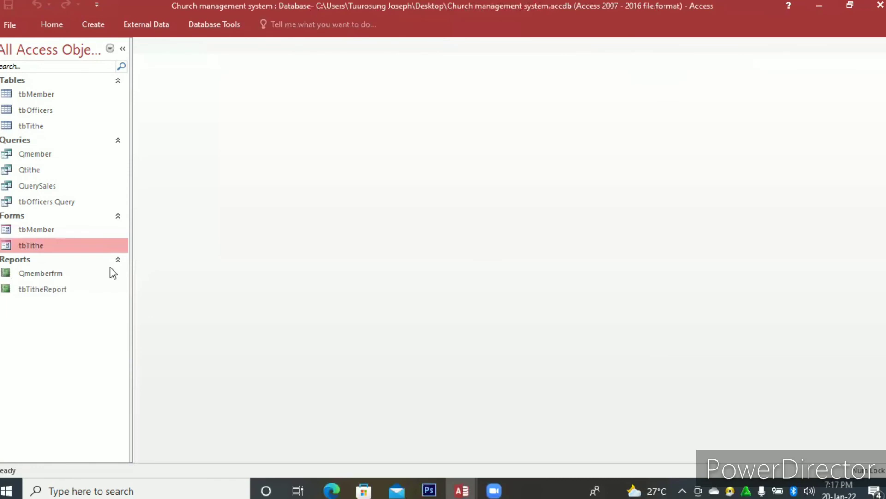
{"action": "double_click", "coordinate": [51, 230]}
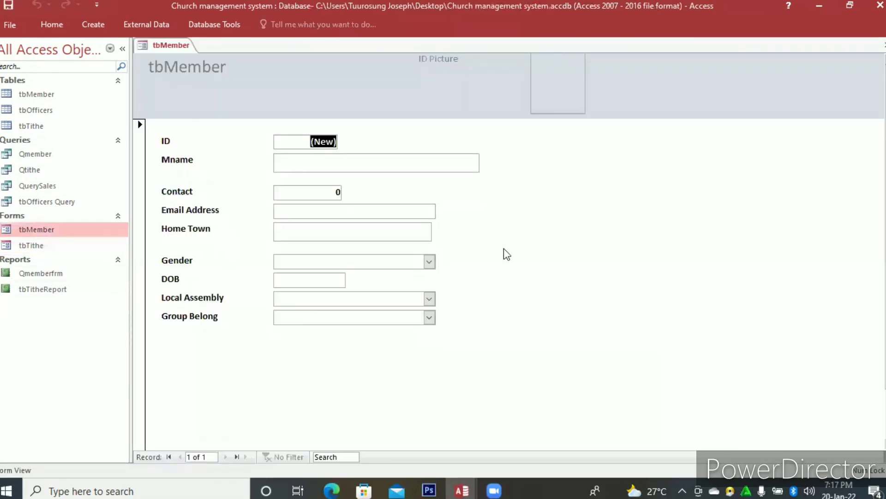
Return the tbMember form to Design View and review the Detail section's properties.
{"action": "right_click", "coordinate": [505, 249]}
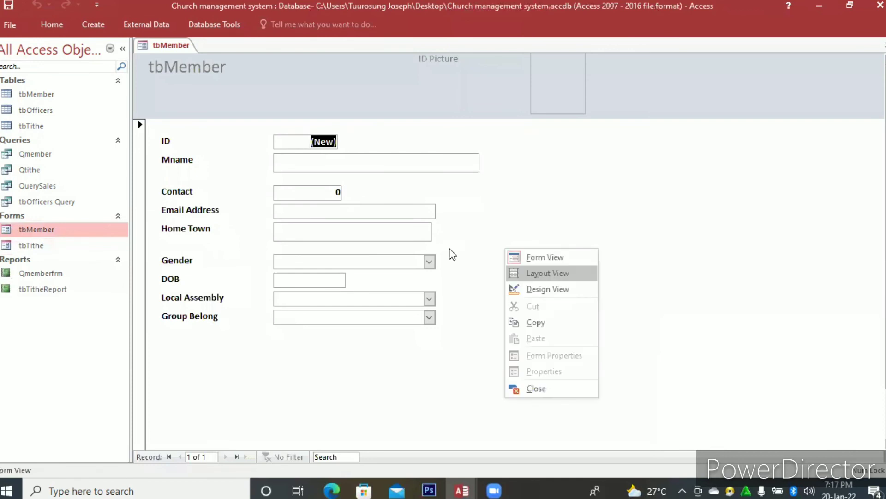
{"action": "key", "text": "d"}
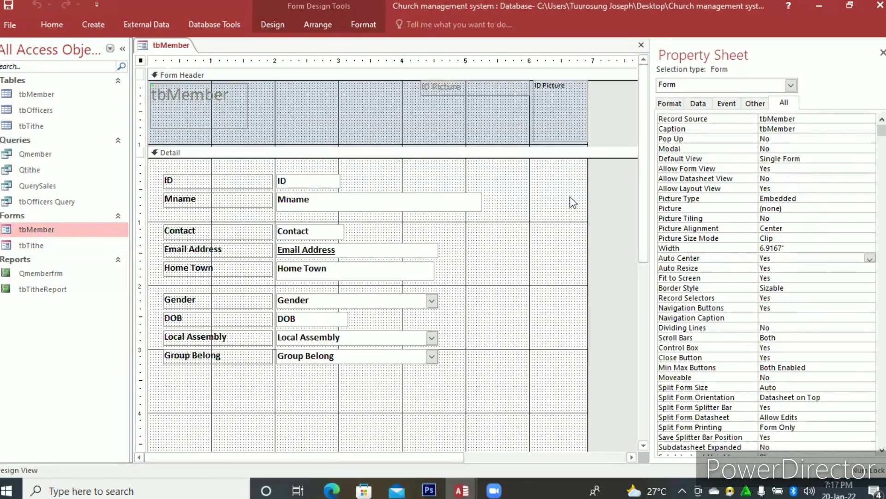
{"action": "right_click", "coordinate": [497, 265]}
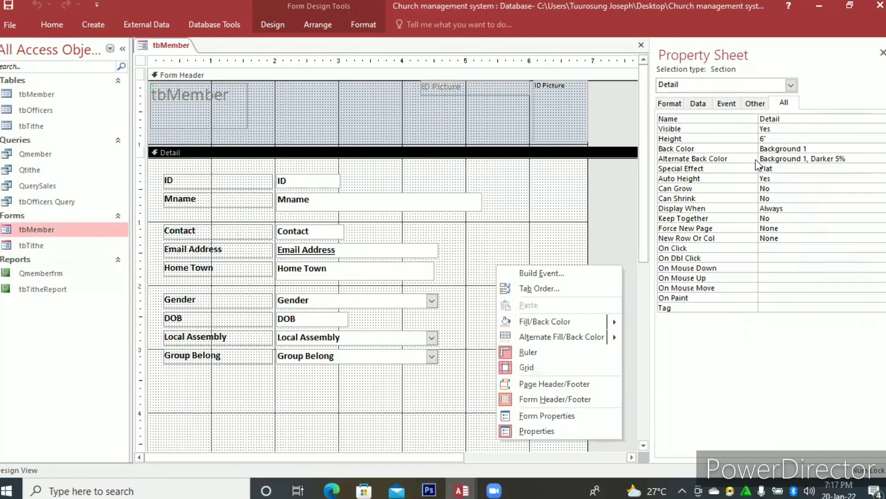
{"action": "left_click", "coordinate": [755, 103]}
{"action": "left_click", "coordinate": [670, 105]}
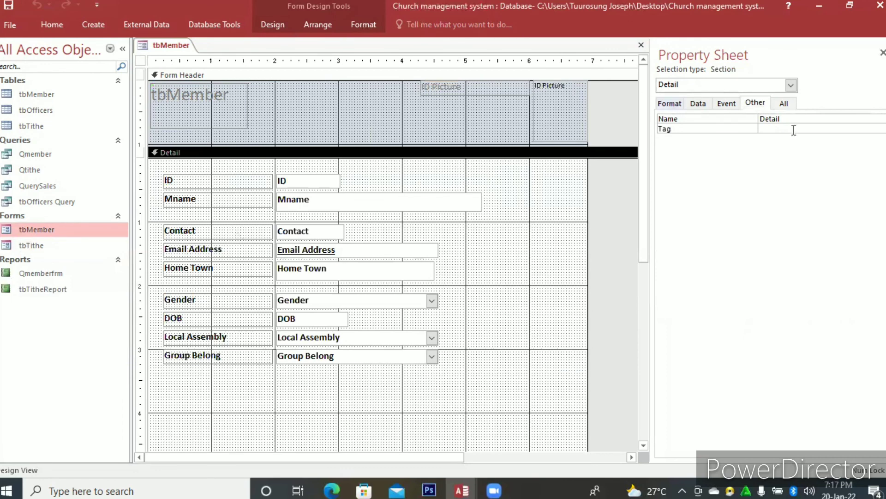
{"action": "left_click", "coordinate": [785, 104]}
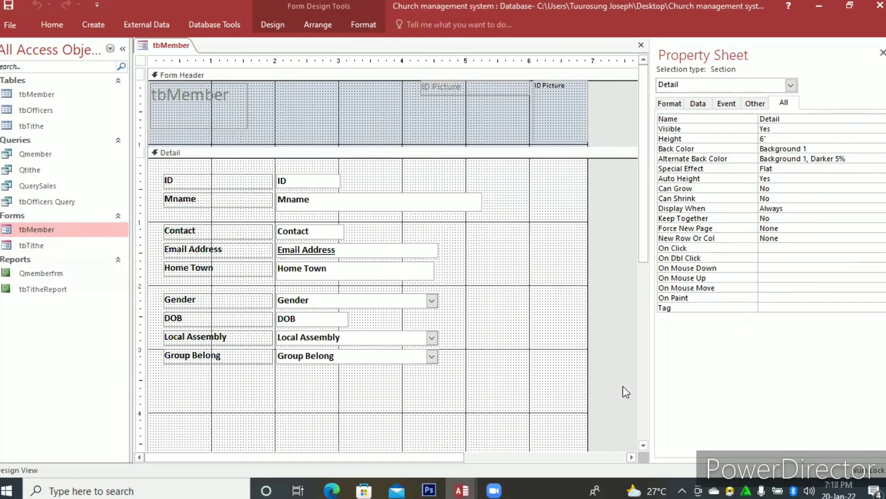
Check the form's Pop Up options and its Other, Data and Format properties, then close and reopen the tbMember form.
{"action": "right_click", "coordinate": [550, 288]}
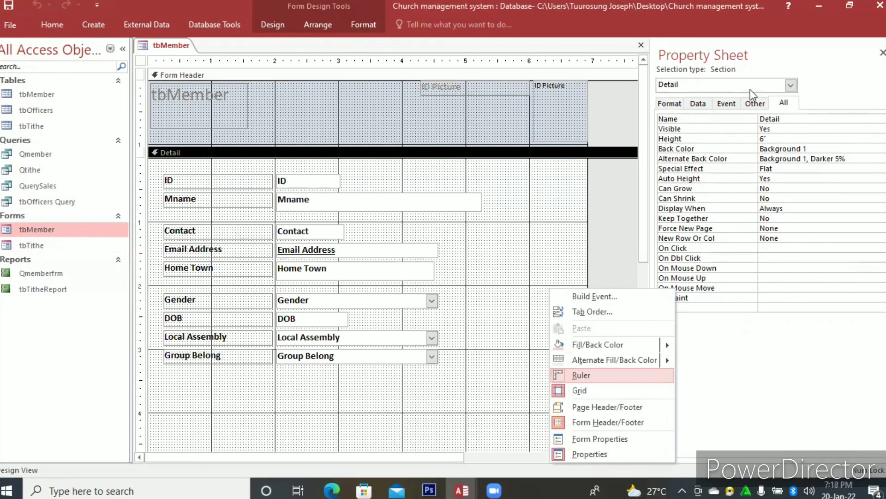
{"action": "left_click", "coordinate": [868, 140]}
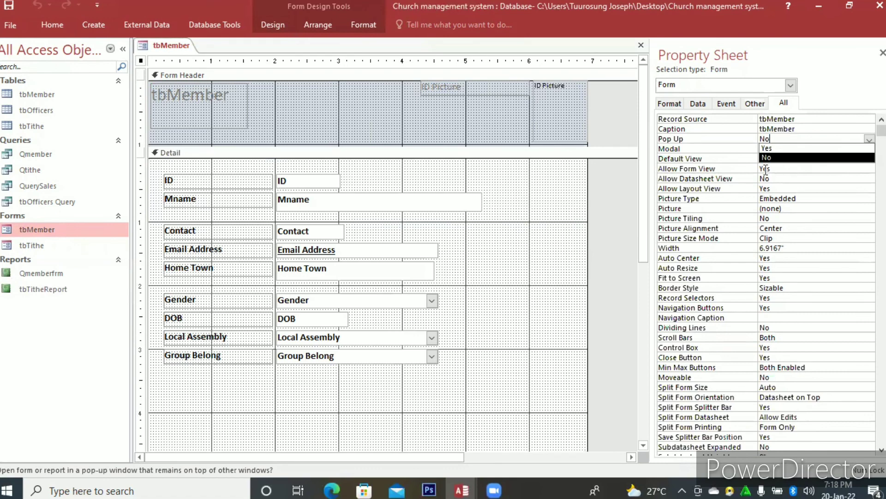
{"action": "left_click", "coordinate": [753, 104]}
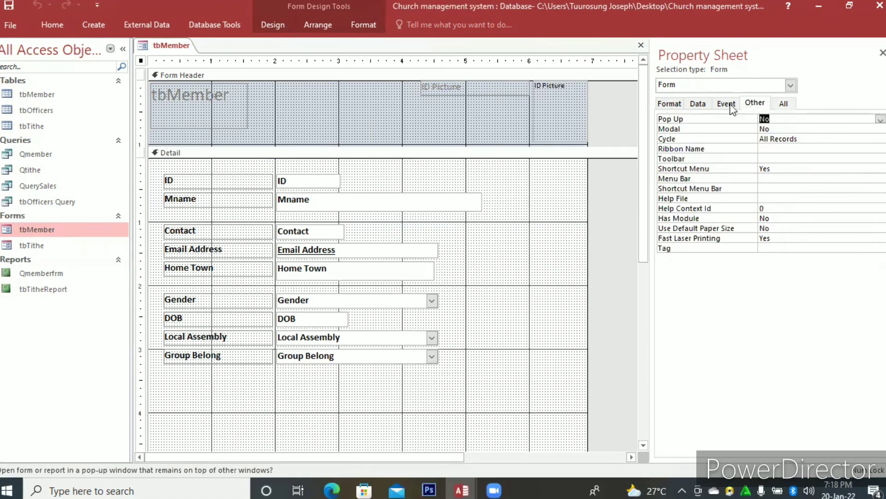
{"action": "left_click", "coordinate": [693, 104]}
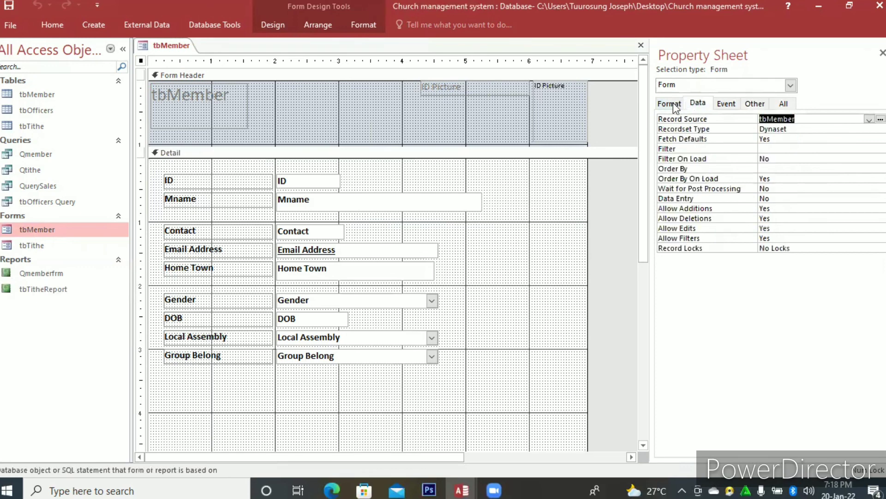
{"action": "left_click", "coordinate": [677, 105]}
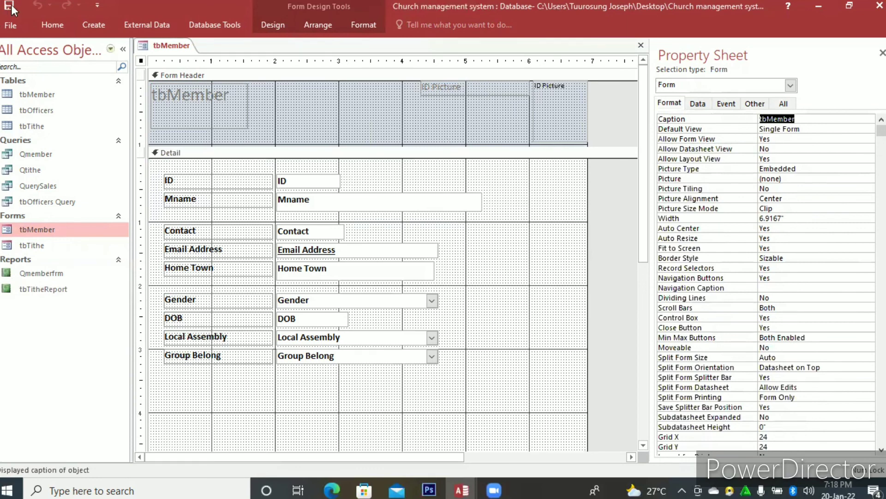
{"action": "left_click", "coordinate": [640, 46]}
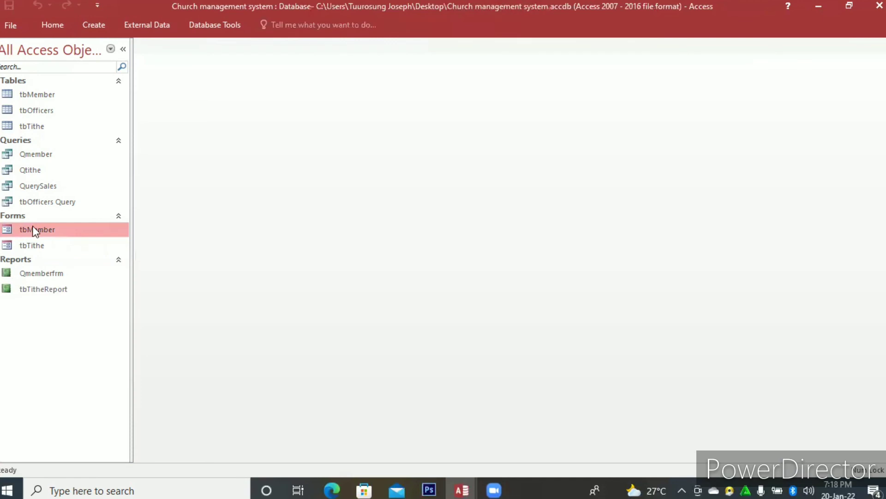
{"action": "double_click", "coordinate": [34, 230]}
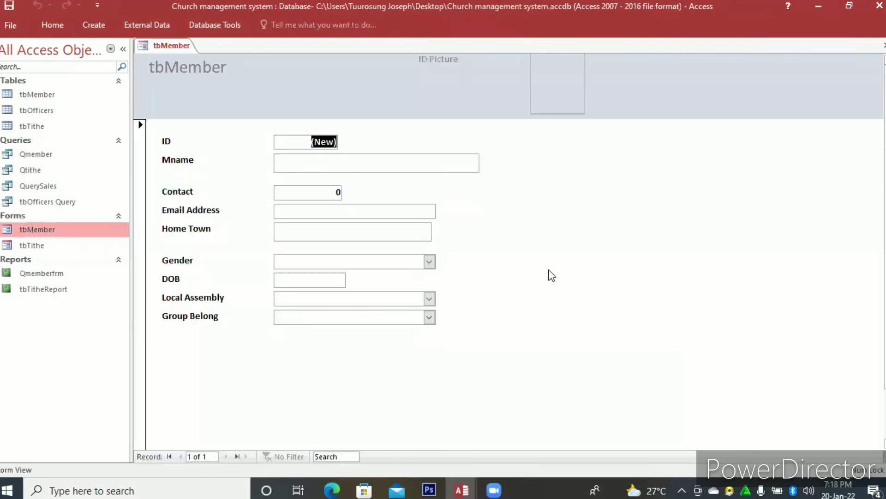
Set the tbMember form's Pop Up property to Yes in Design View, and close and reopen the form.
{"action": "right_click", "coordinate": [549, 270]}
{"action": "left_click", "coordinate": [613, 306]}
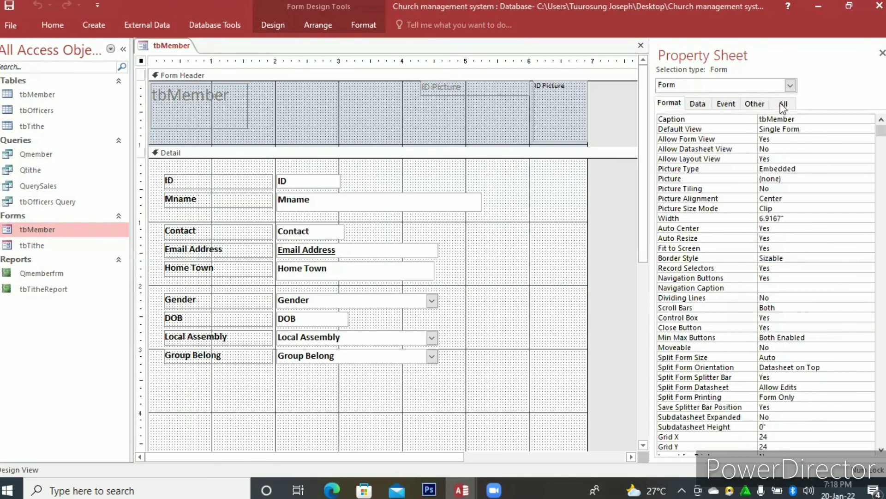
{"action": "left_click", "coordinate": [784, 105]}
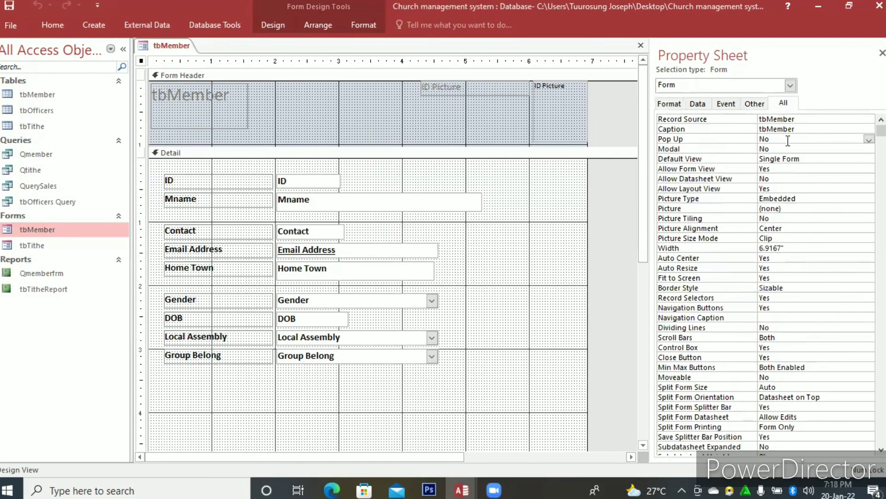
{"action": "left_click", "coordinate": [788, 138]}
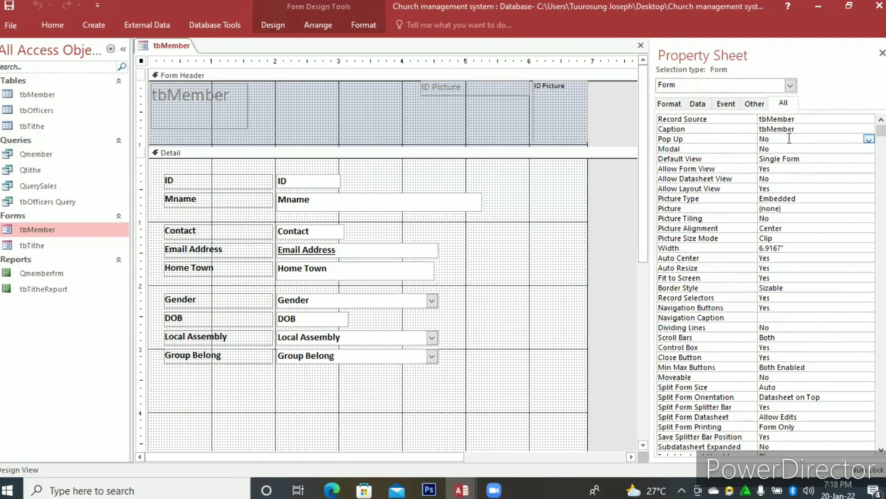
{"action": "left_click", "coordinate": [869, 139]}
{"action": "left_click", "coordinate": [816, 149]}
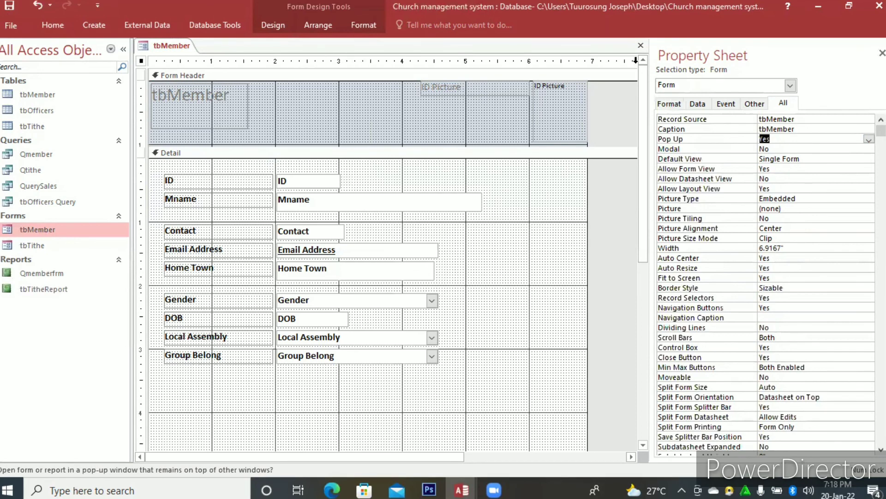
{"action": "left_click", "coordinate": [641, 46]}
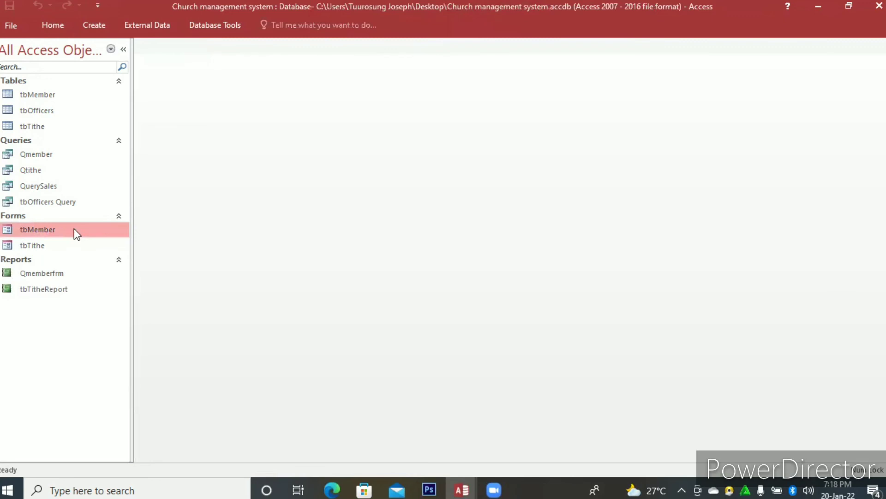
{"action": "double_click", "coordinate": [74, 229]}
Return the tbMember form to Design View and fill the Detail section's background with light red (#DFA7A5).
{"action": "right_click", "coordinate": [434, 375]}
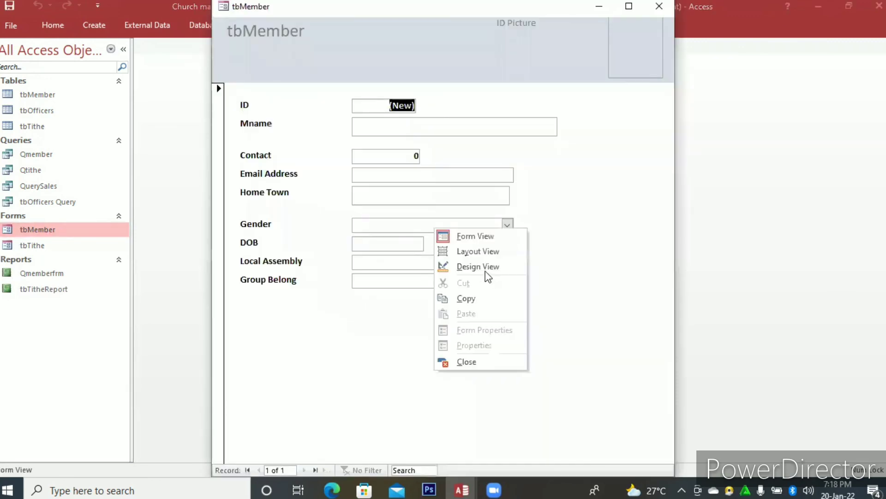
{"action": "left_click", "coordinate": [508, 269]}
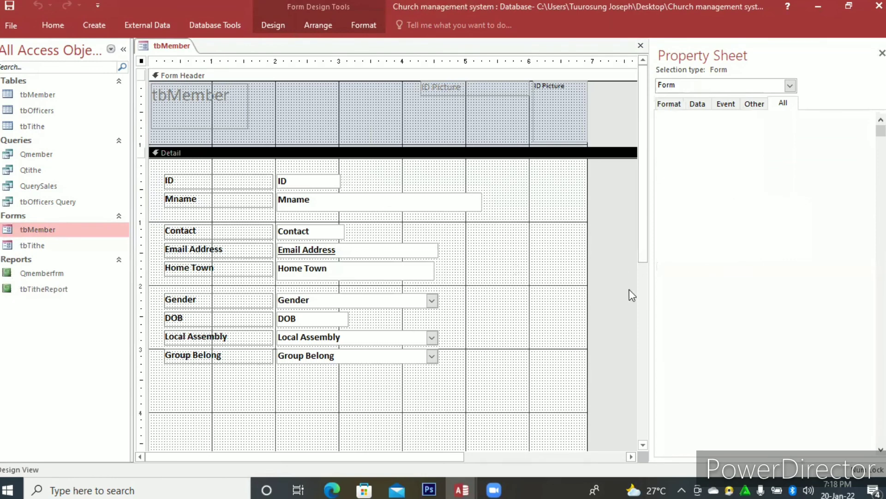
{"action": "right_click", "coordinate": [630, 289]}
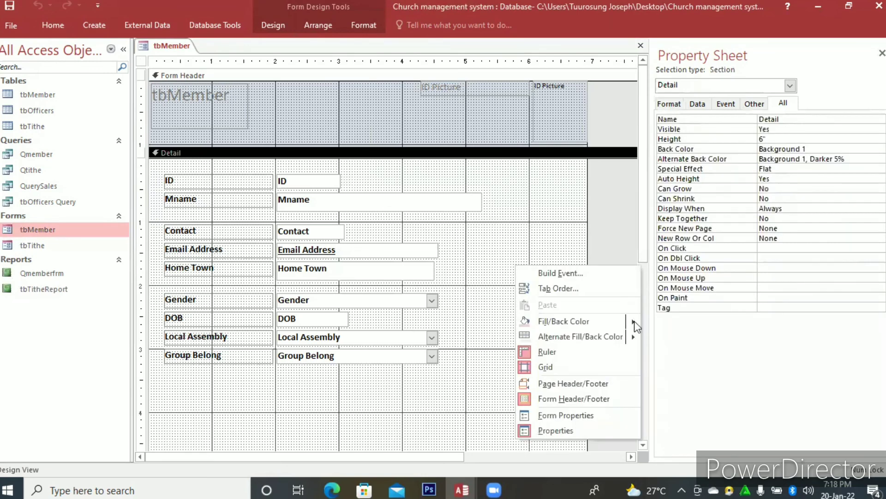
{"action": "mouse_move", "coordinate": [635, 320]}
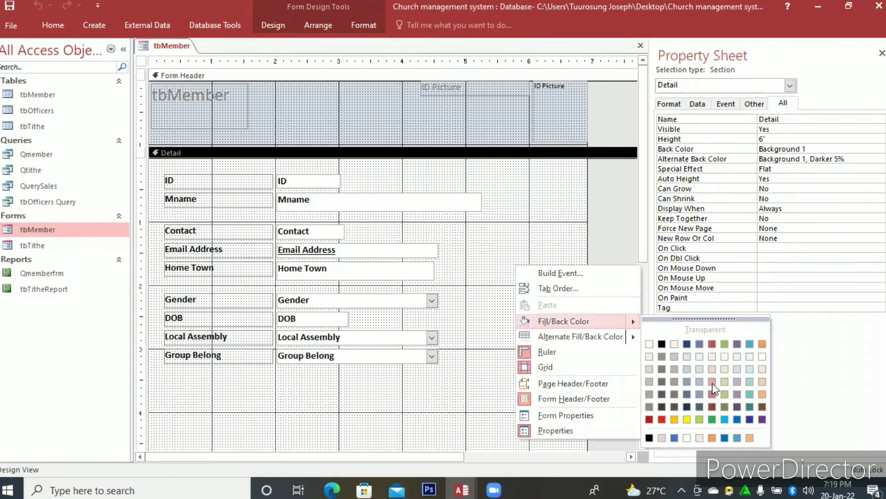
{"action": "left_click", "coordinate": [713, 383]}
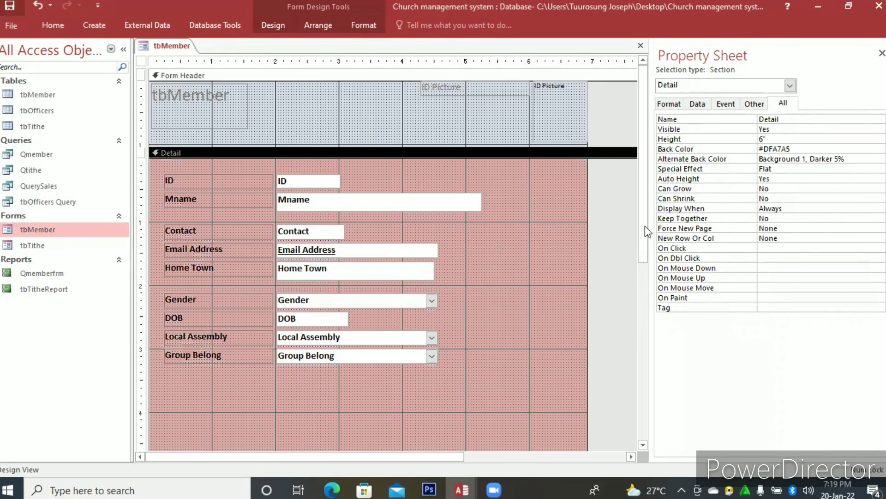
Shorten the Detail section to a height of about 4.5" by raising its lower edge.
{"action": "scroll", "coordinate": [637, 340], "scroll_direction": "down", "scroll_amount": 1}
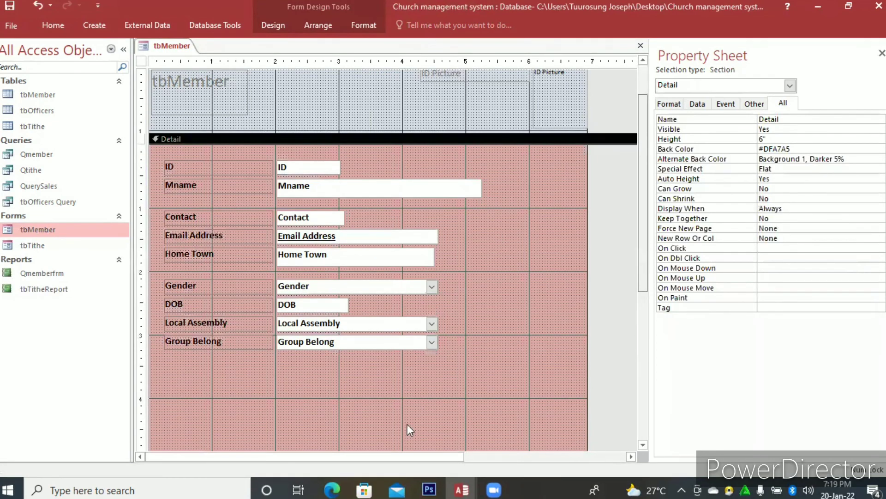
{"action": "scroll", "coordinate": [408, 424], "scroll_direction": "down", "scroll_amount": 3}
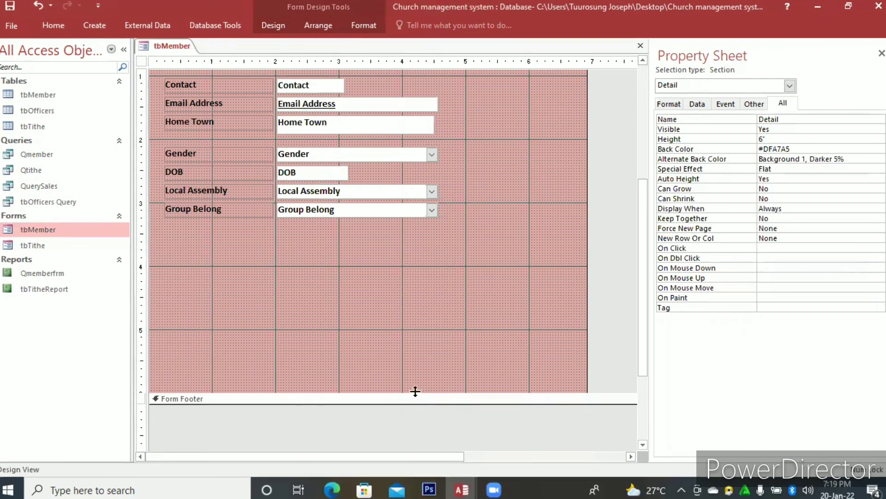
{"action": "left_click_drag", "start_coordinate": [420, 297], "coordinate": [420, 297]}
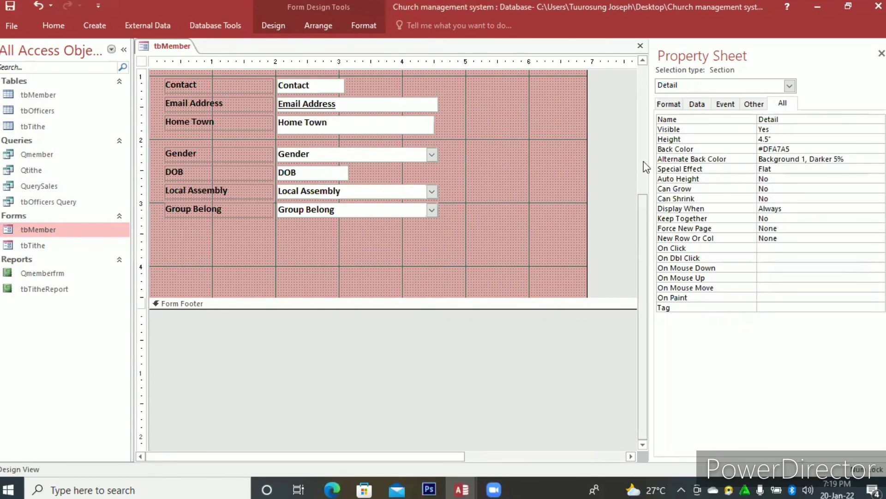
Place a command button about 1" wide below Group Belong, with the Record Operations action Save Record and the text Save Record.
{"action": "scroll", "coordinate": [646, 166], "scroll_direction": "up", "scroll_amount": 3}
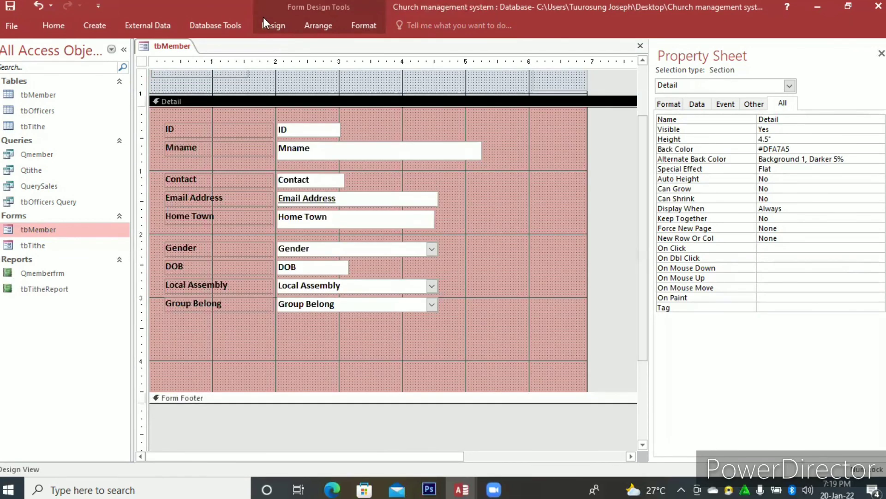
{"action": "left_click", "coordinate": [255, 27]}
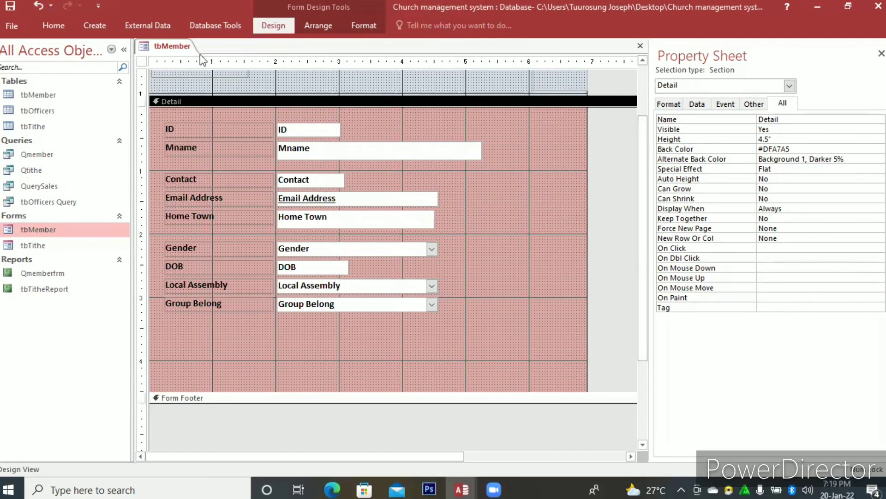
{"action": "left_click", "coordinate": [201, 56]}
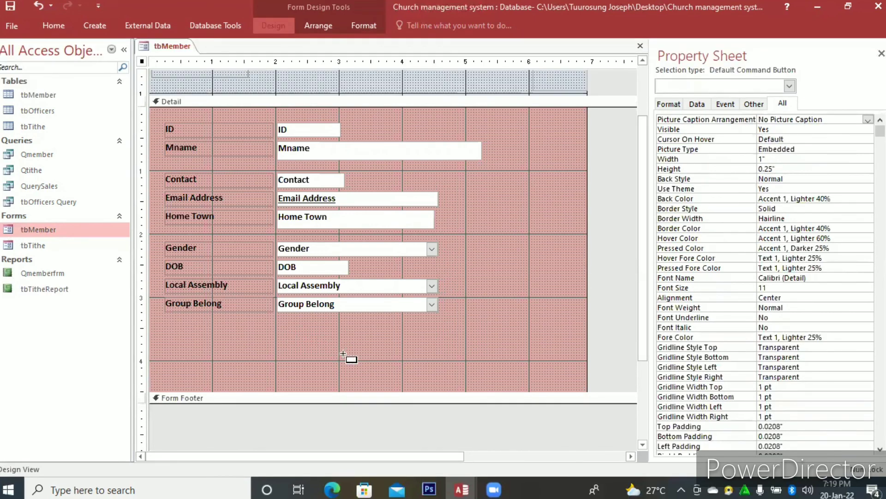
{"action": "left_click_drag", "start_coordinate": [350, 352], "coordinate": [285, 331]}
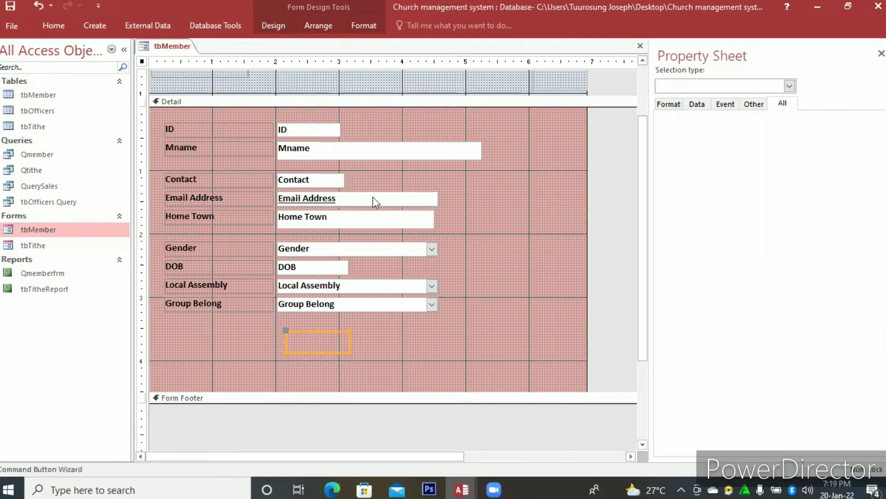
{"action": "left_click", "coordinate": [442, 188]}
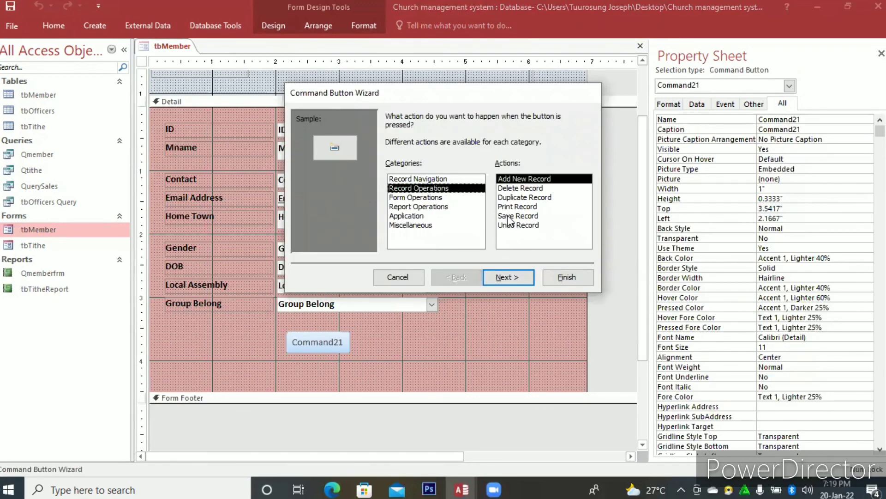
{"action": "left_click", "coordinate": [512, 215]}
{"action": "left_click", "coordinate": [515, 277]}
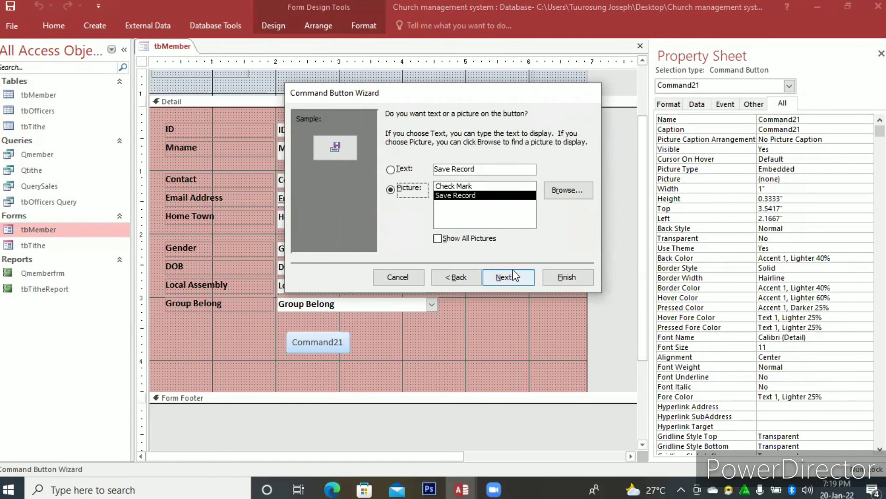
{"action": "left_click", "coordinate": [392, 169]}
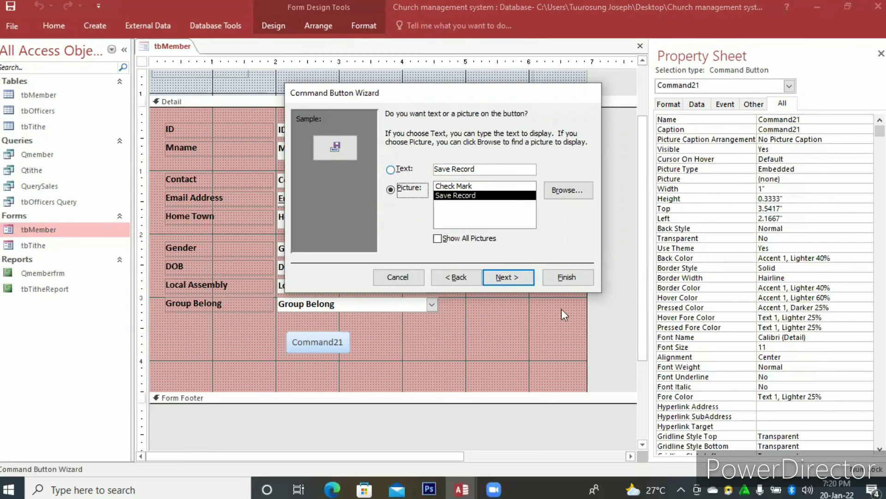
{"action": "left_click", "coordinate": [560, 283]}
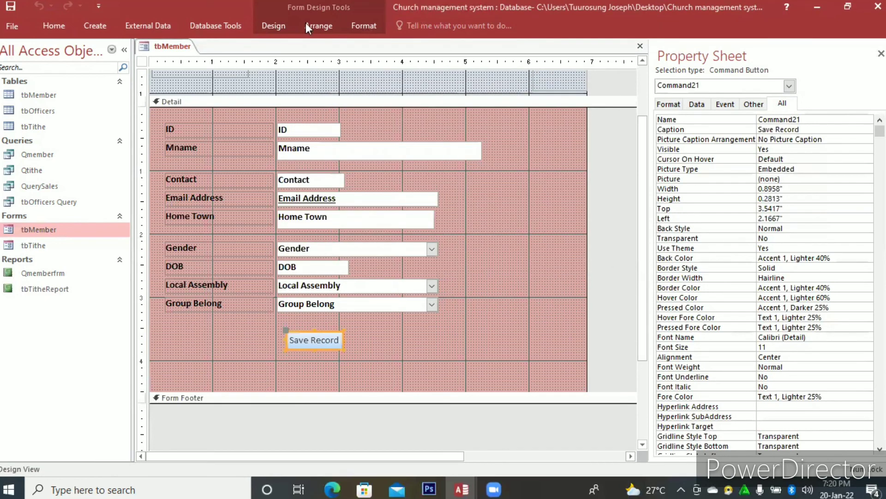
Place a command button about 1.2" wide beside Save Record, with the Record Operations action Add New Record and the text Add.
{"action": "left_click", "coordinate": [305, 24]}
{"action": "left_click", "coordinate": [281, 24]}
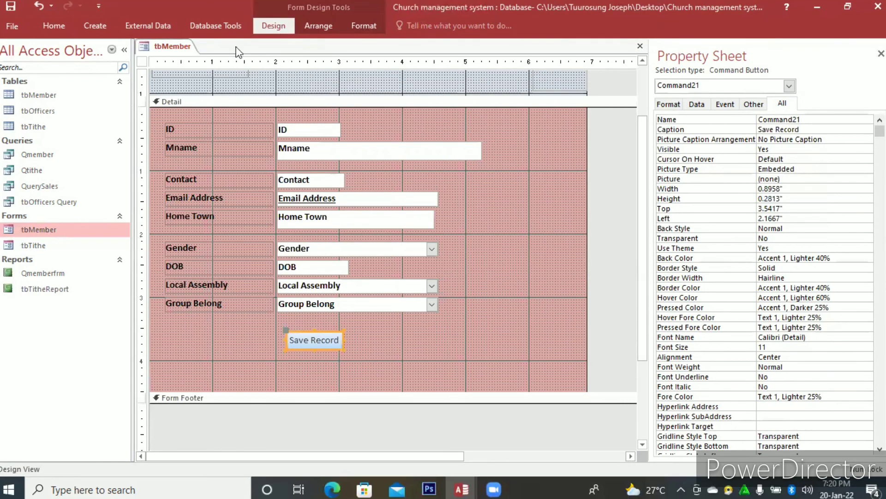
{"action": "left_click", "coordinate": [206, 61]}
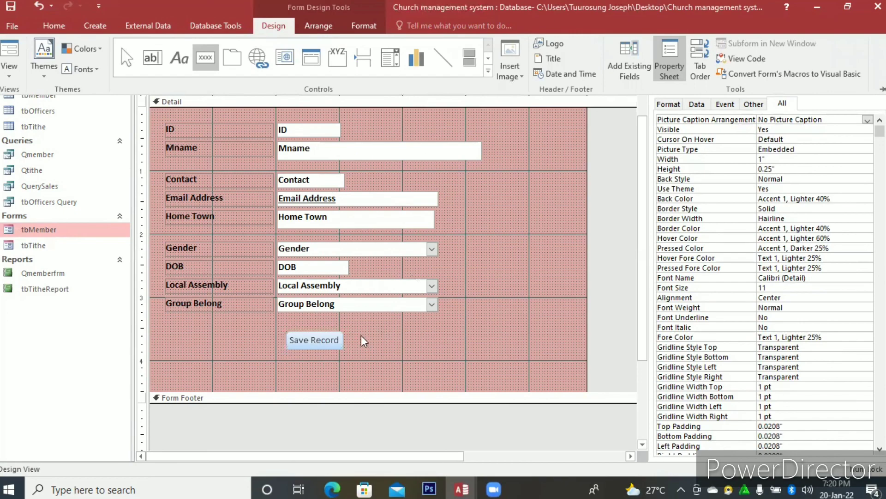
{"action": "left_click_drag", "start_coordinate": [353, 331], "coordinate": [430, 358]}
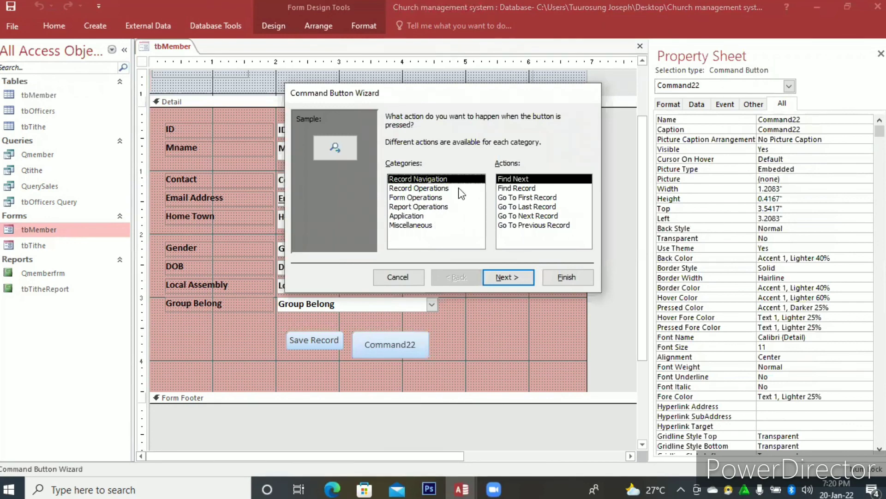
{"action": "left_click", "coordinate": [431, 188]}
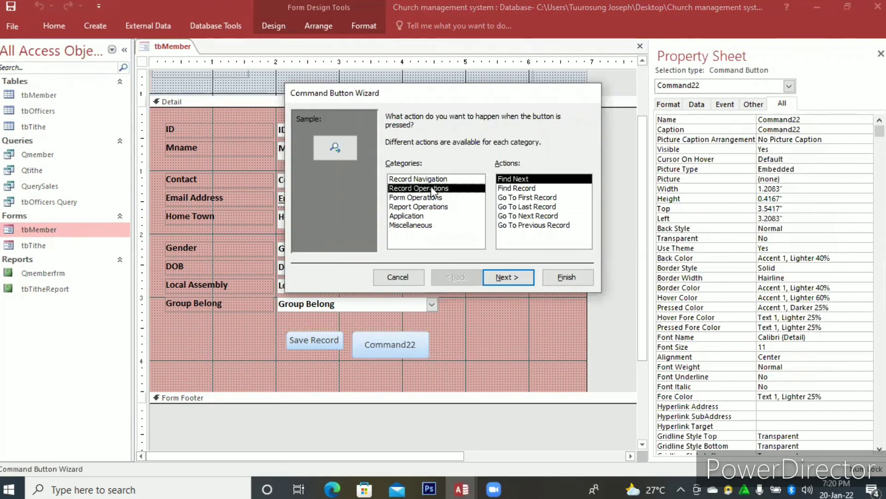
{"action": "left_click", "coordinate": [505, 277]}
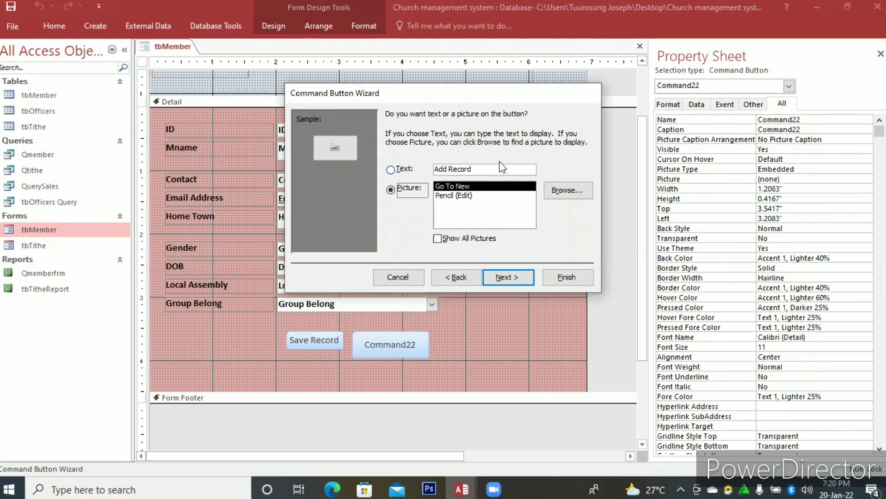
{"action": "left_click", "coordinate": [403, 169]}
{"action": "left_click", "coordinate": [481, 169]}
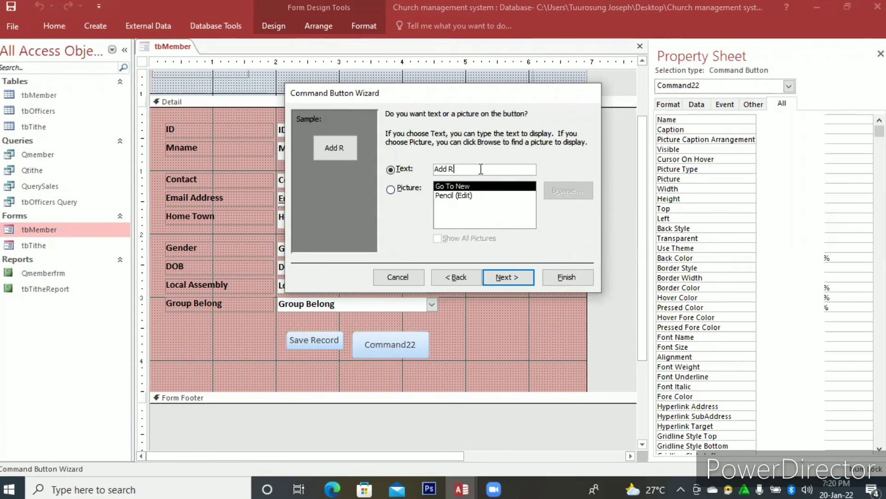
{"action": "key", "text": "BackSpace"}
{"action": "key", "text": "BackSpace"}
{"action": "key", "text": "BackSpace"}
{"action": "key", "text": "BackSpace"}
{"action": "key", "text": "BackSpace"}
{"action": "key", "text": "BackSpace"}
{"action": "key", "text": "BackSpace"}
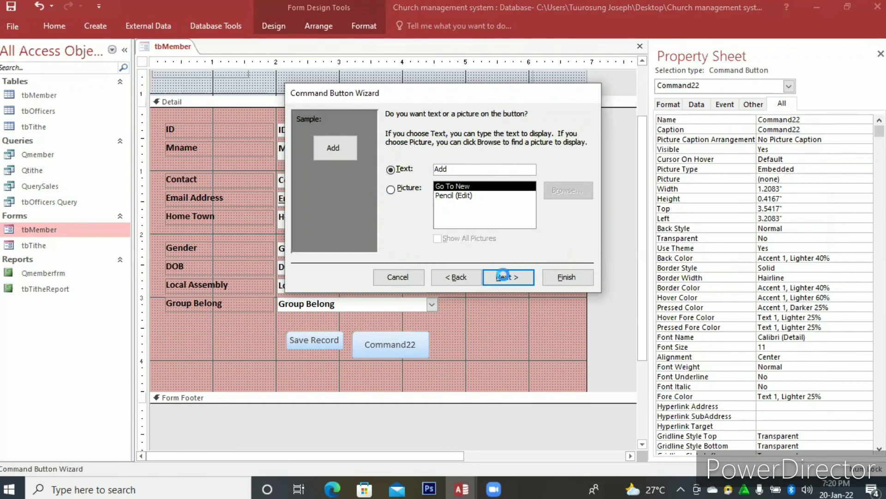
{"action": "key", "text": "Return"}
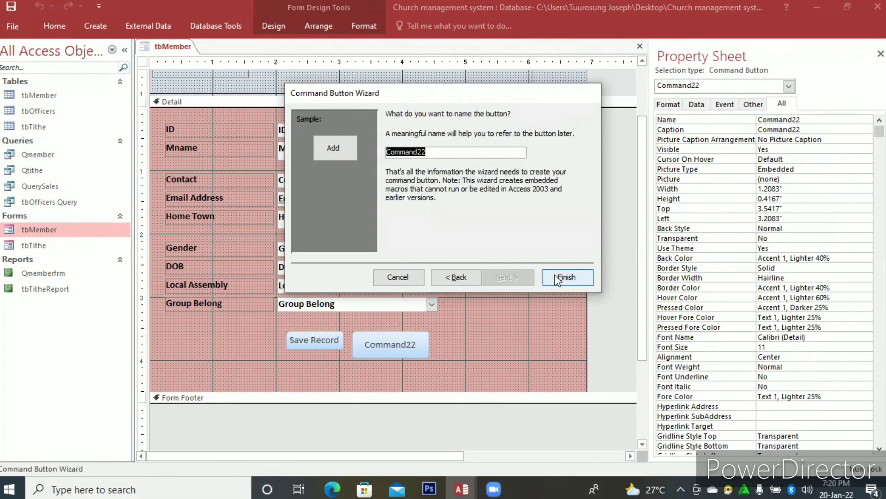
{"action": "left_click", "coordinate": [556, 276]}
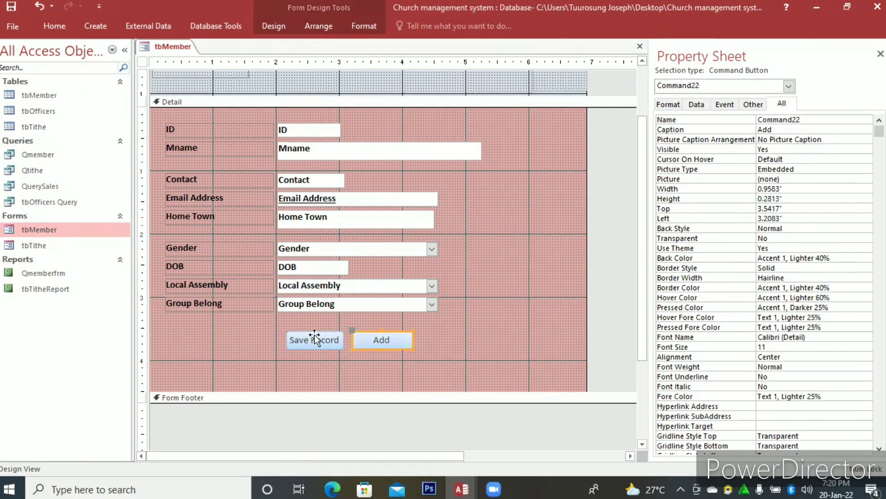
Move the Save Record button slightly away from the Add button, and save, close and reopen the tbMember form.
{"action": "left_click_drag", "start_coordinate": [315, 337], "coordinate": [299, 340]}
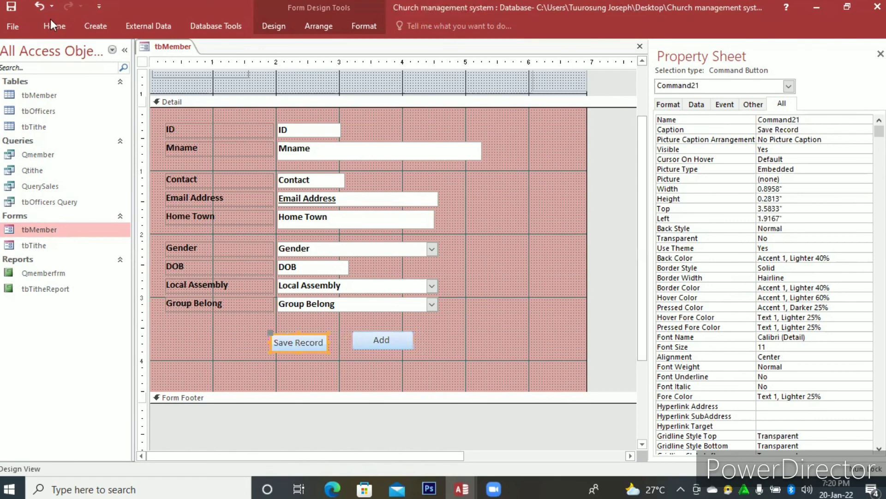
{"action": "left_click", "coordinate": [14, 9]}
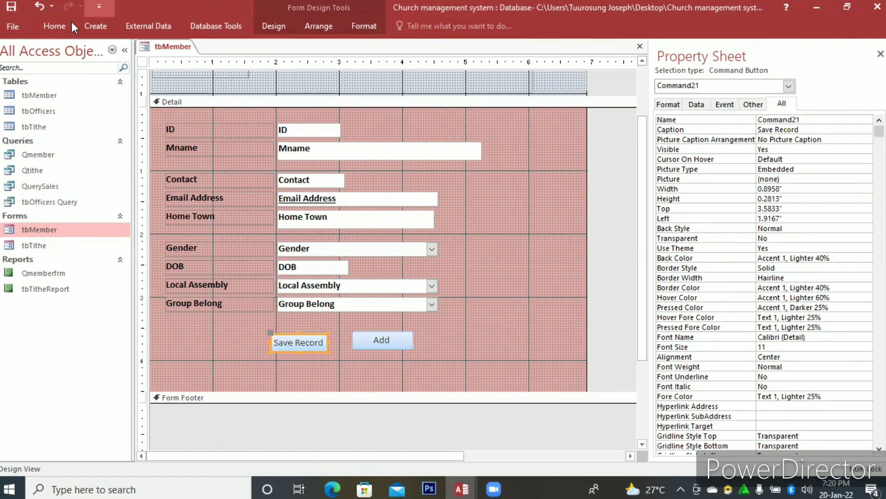
{"action": "left_click", "coordinate": [640, 47]}
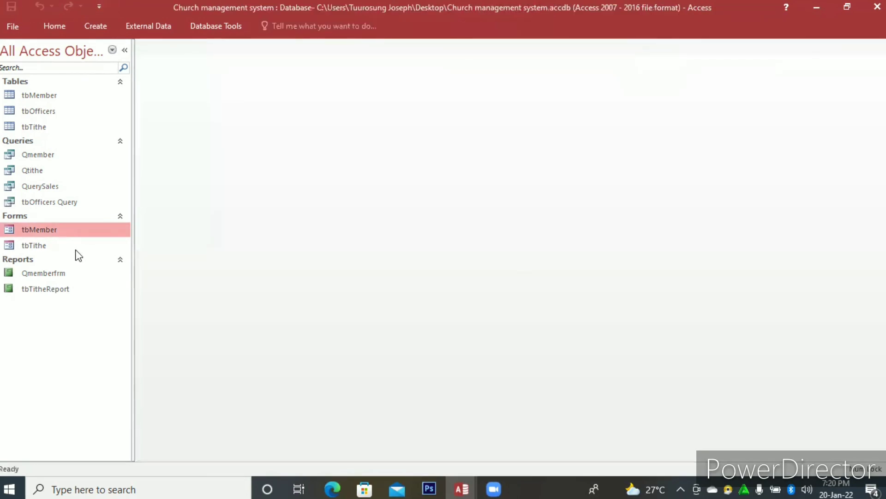
{"action": "double_click", "coordinate": [86, 233]}
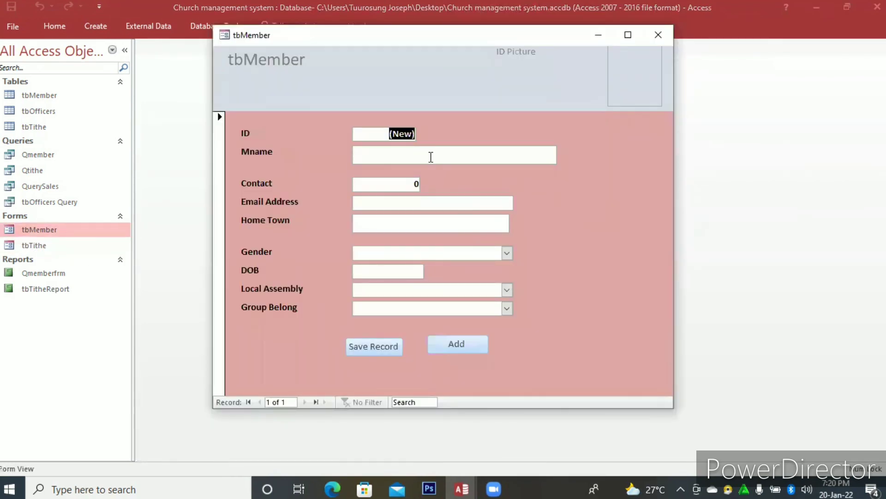
Enter the member's full name in the Mname field of the new tbMember record.
{"action": "left_click", "coordinate": [431, 157]}
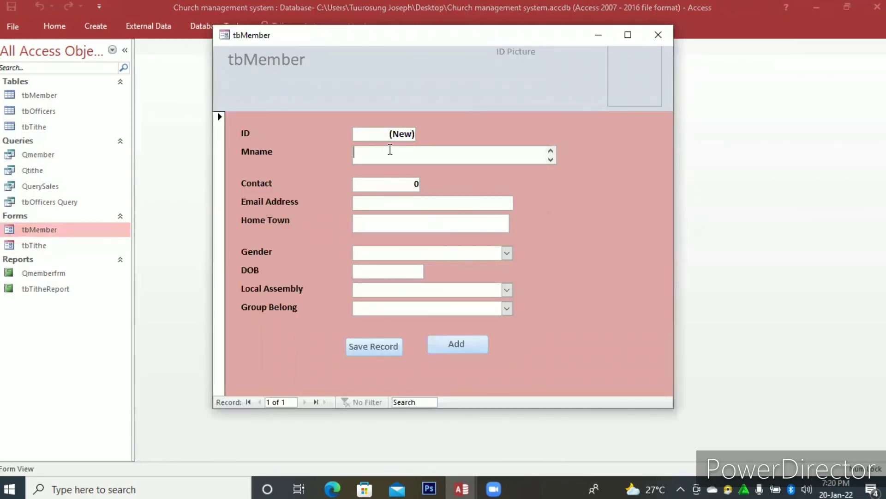
{"action": "key", "text": "Caps_Lock"}
{"action": "key", "text": "Caps_Lock"}
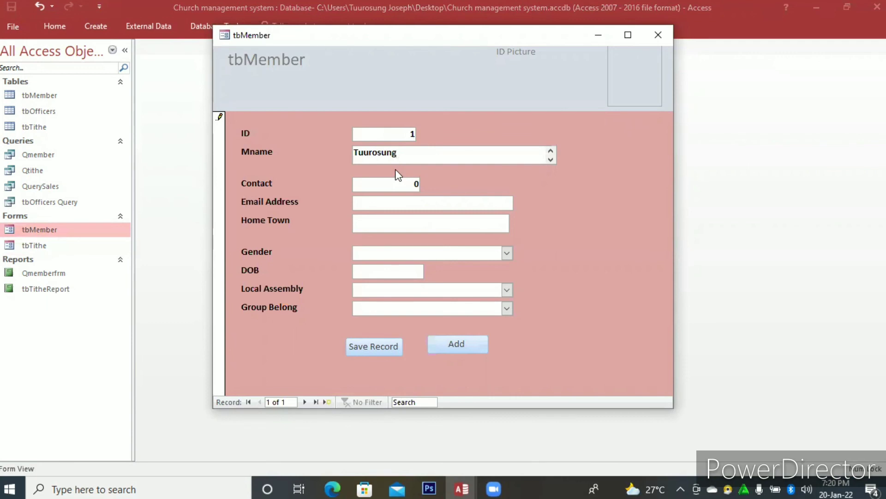
Fill in the member's contact number and email address.
{"action": "left_click", "coordinate": [415, 184]}
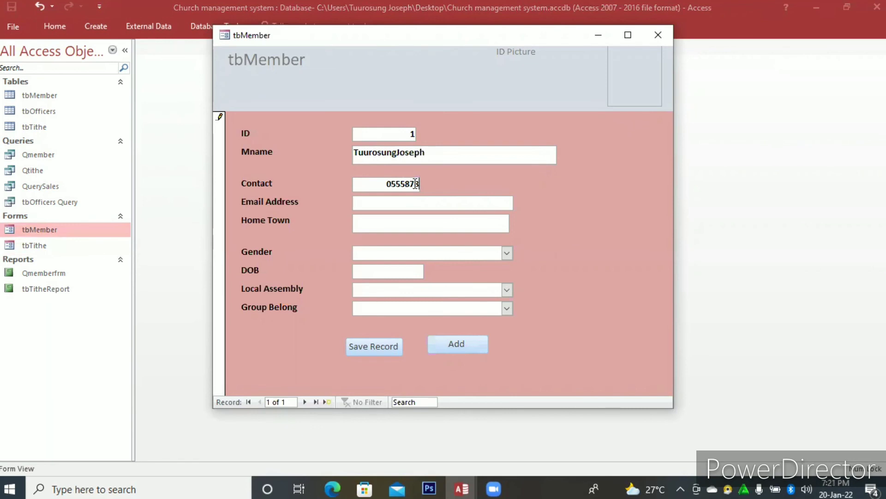
{"action": "left_click", "coordinate": [444, 199]}
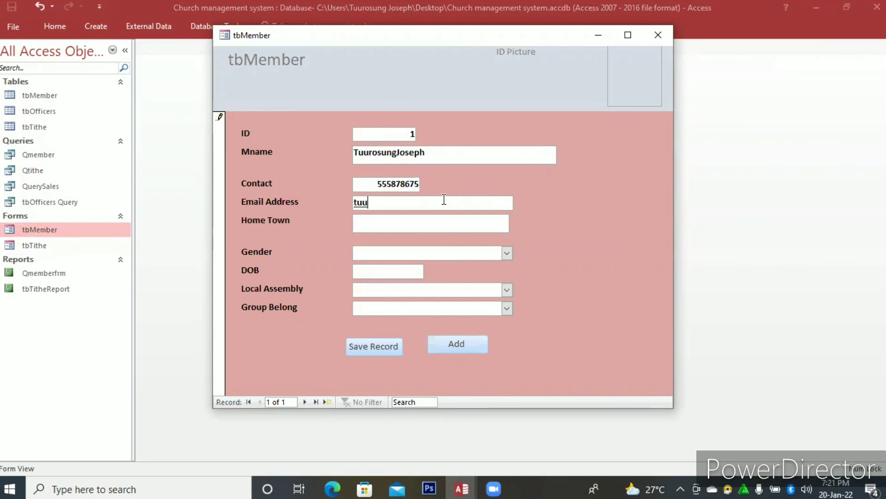
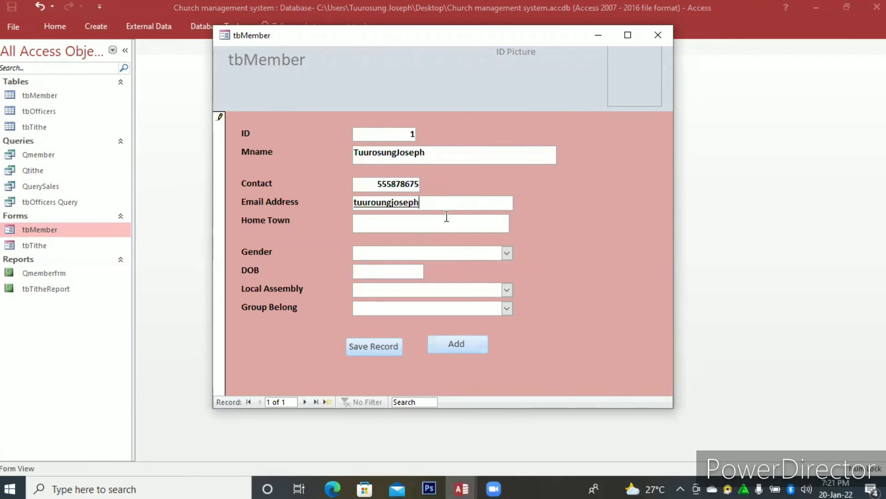
Set the member's Home Town to Polee and Gender to Male.
{"action": "left_click", "coordinate": [447, 217]}
{"action": "type", "text": "Polee"}
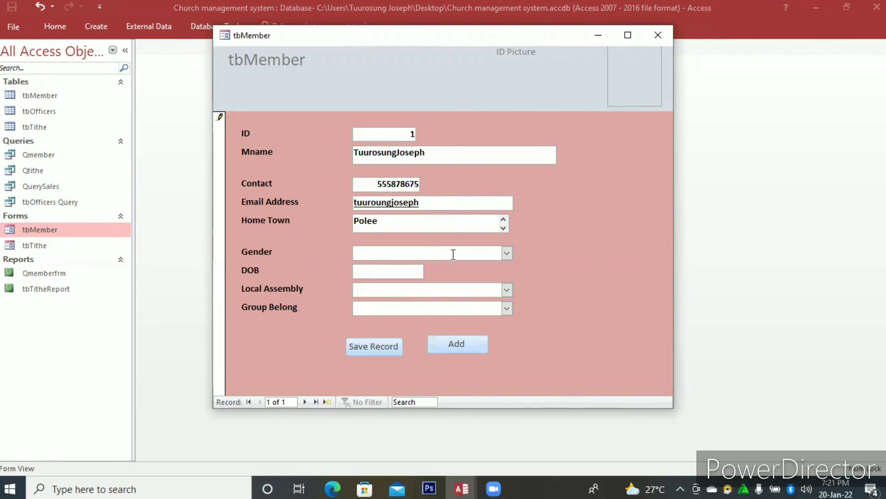
{"action": "left_click", "coordinate": [478, 253]}
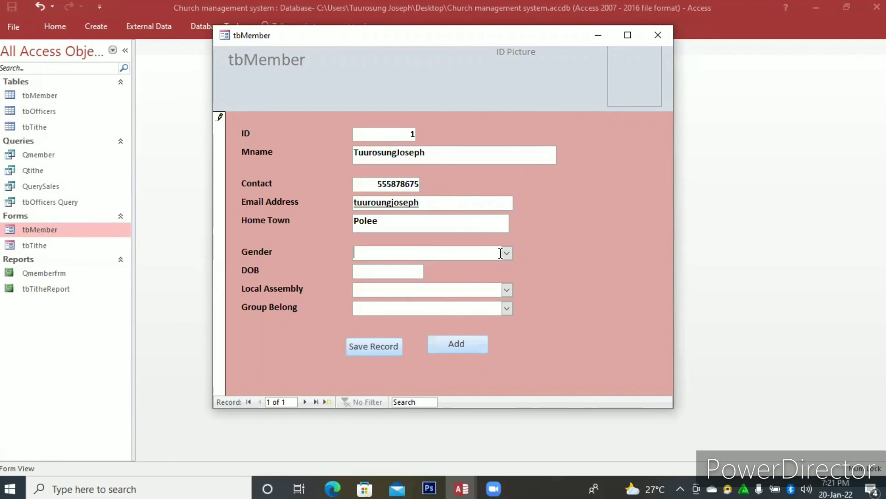
{"action": "key", "text": "F4"}
{"action": "left_click", "coordinate": [410, 267]}
Enter the member's date of birth in the DOB field.
{"action": "left_click", "coordinate": [408, 272]}
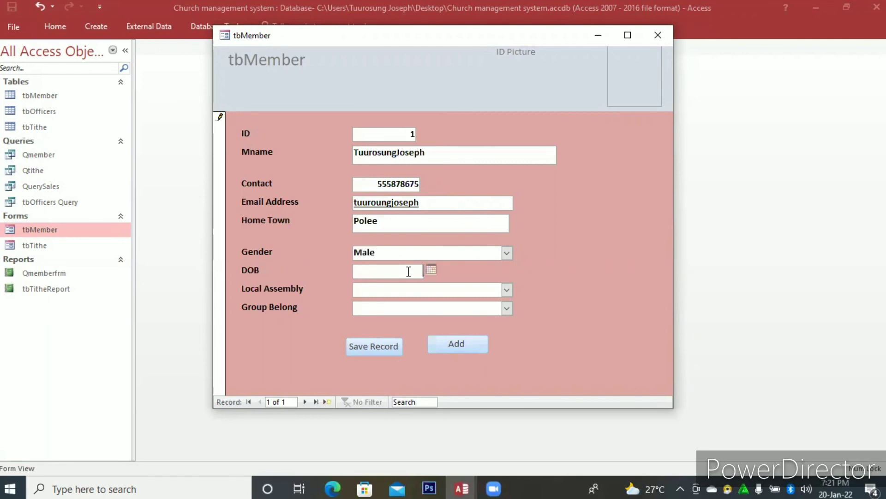
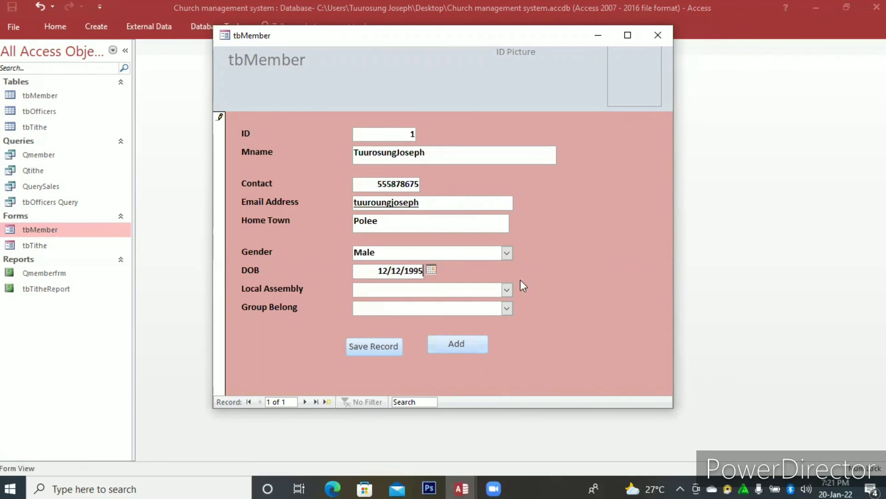
Set Local Assembly to Zongo Asssembly and Group Belong to Evangelical, and use the form's command buttons to save the record and add another.
{"action": "left_click", "coordinate": [443, 302]}
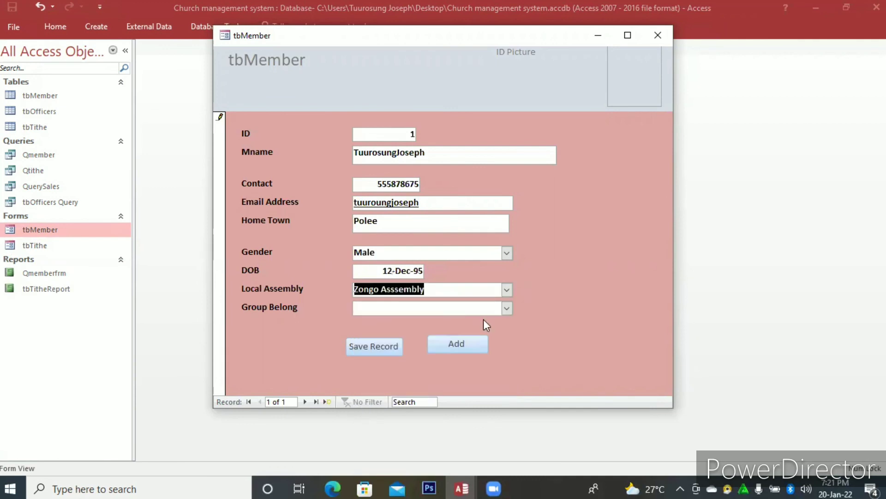
{"action": "left_click", "coordinate": [507, 309]}
{"action": "left_click", "coordinate": [421, 333]}
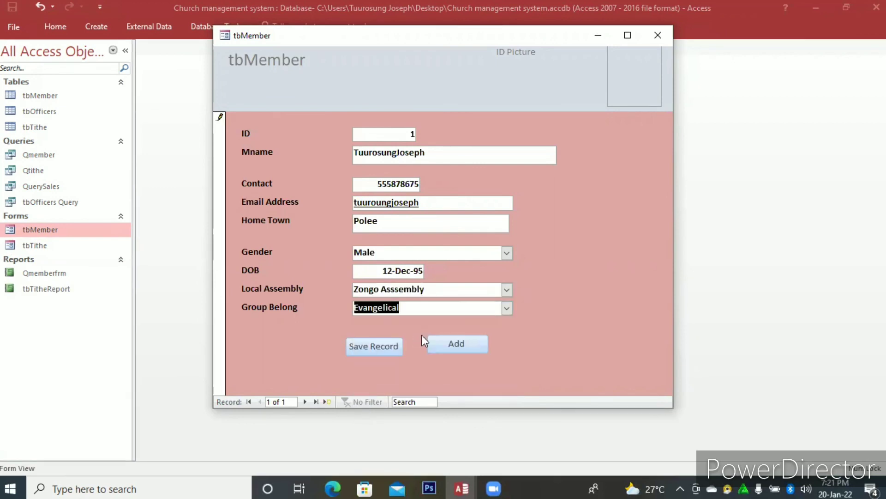
{"action": "left_click", "coordinate": [387, 346]}
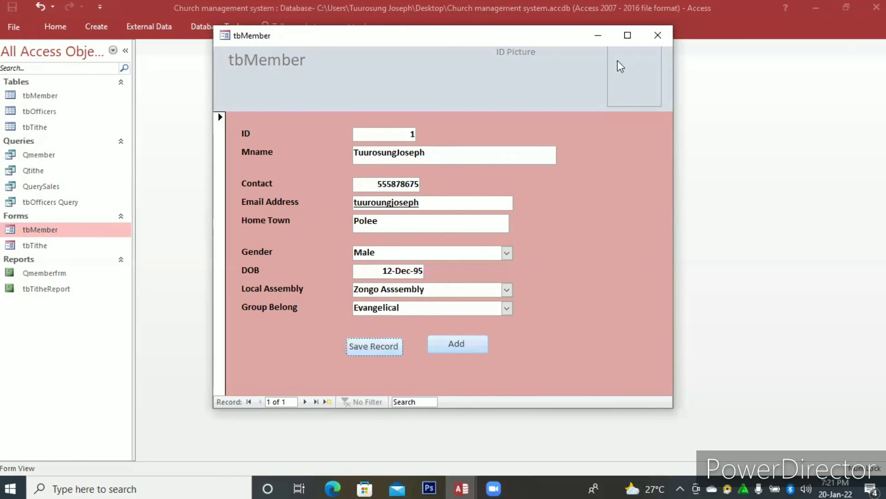
{"action": "left_click", "coordinate": [464, 345]}
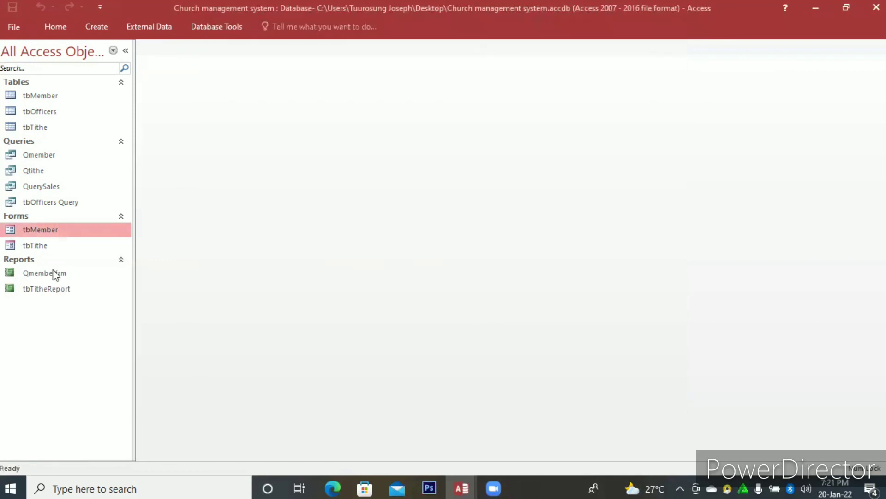
Open the Qmemberfrm report in Design View and narrow the Mname text box to a width of about 3.06".
{"action": "double_click", "coordinate": [54, 273]}
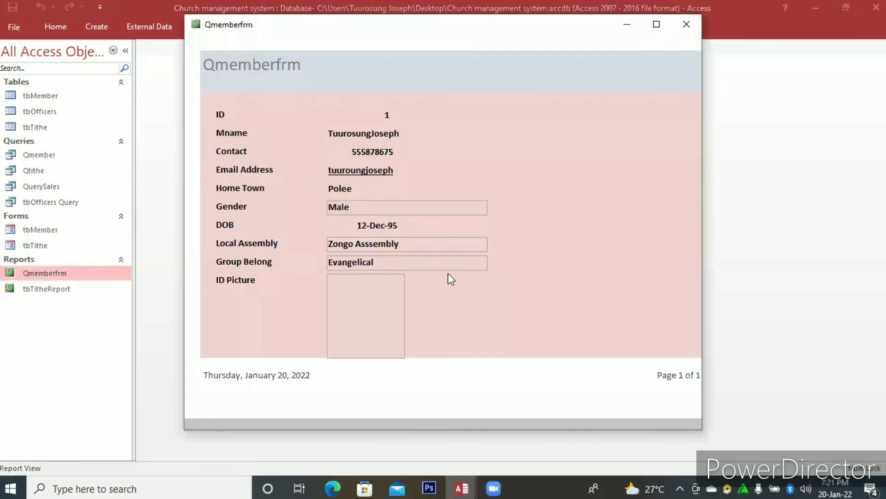
{"action": "right_click", "coordinate": [492, 228]}
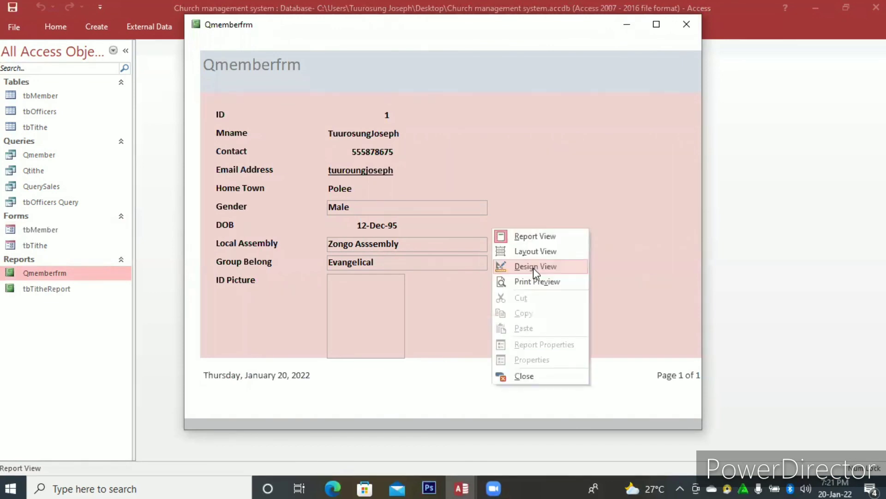
{"action": "left_click", "coordinate": [533, 268]}
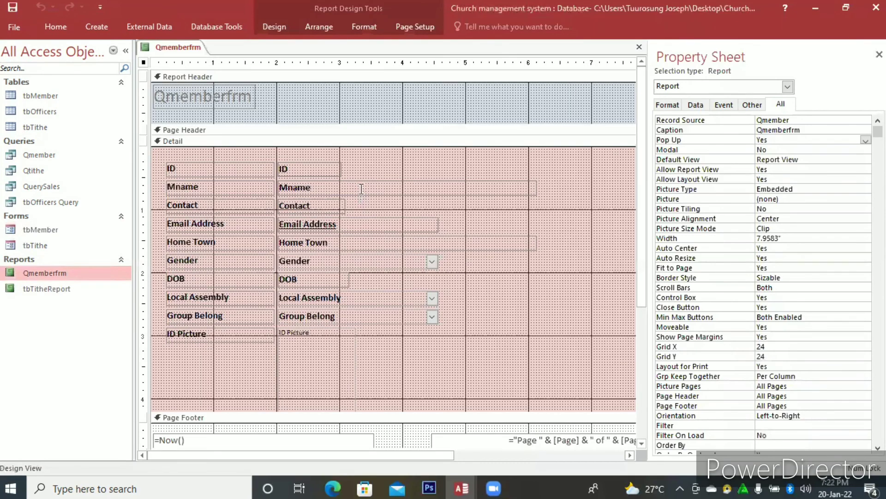
{"action": "left_click", "coordinate": [361, 189]}
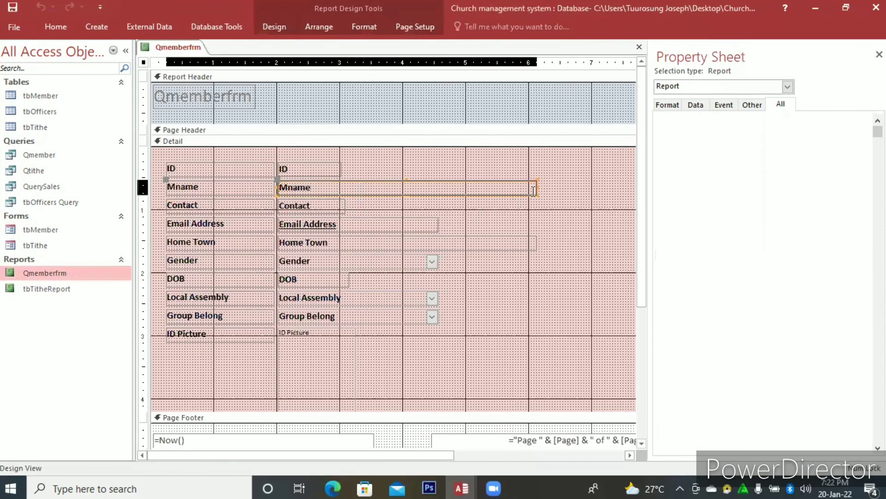
{"action": "left_click", "coordinate": [427, 186]}
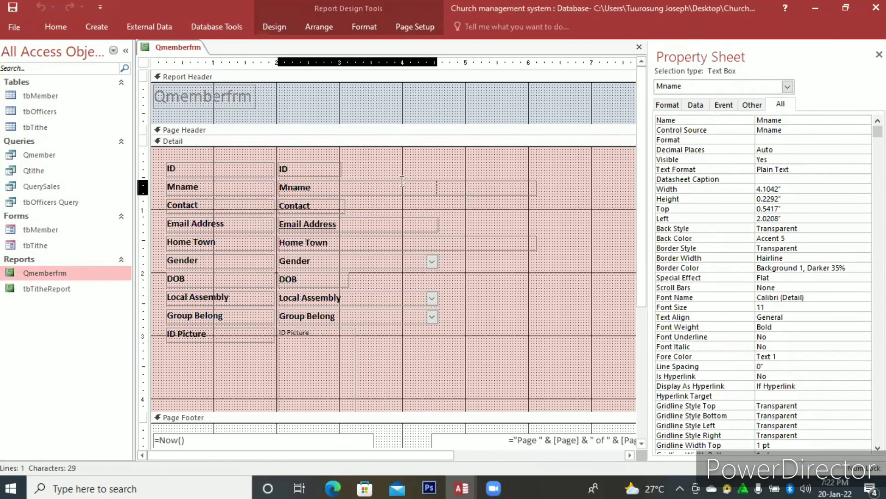
{"action": "left_click_drag", "start_coordinate": [436, 188], "coordinate": [471, 188]}
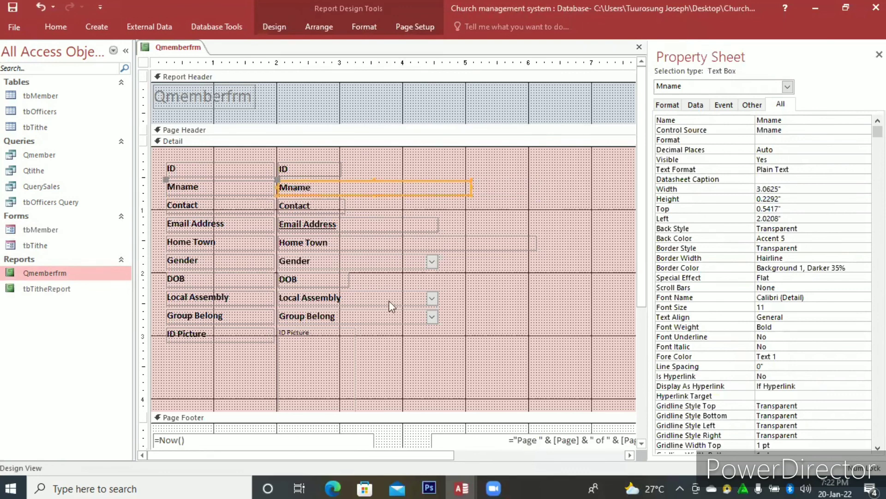
Apply a 1 pt outline to all the Detail labels and field controls from ID through Group Belong.
{"action": "left_click", "coordinate": [371, 339]}
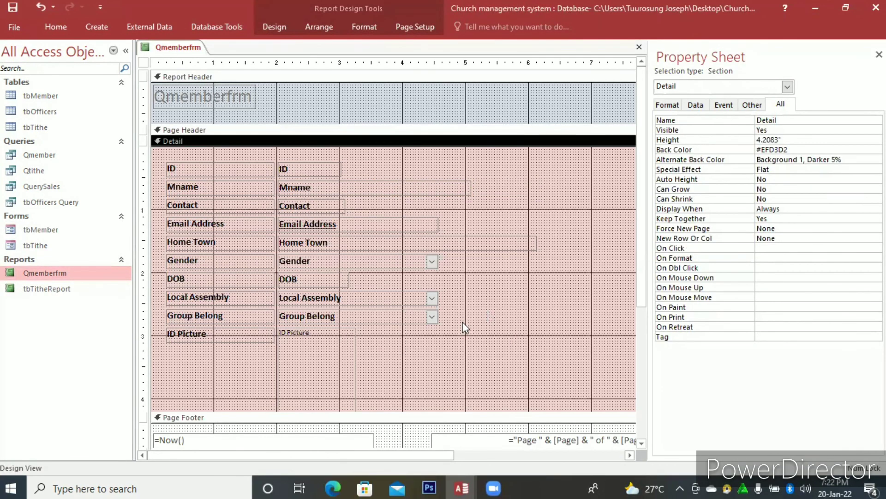
{"action": "left_click_drag", "start_coordinate": [463, 322], "coordinate": [165, 162]}
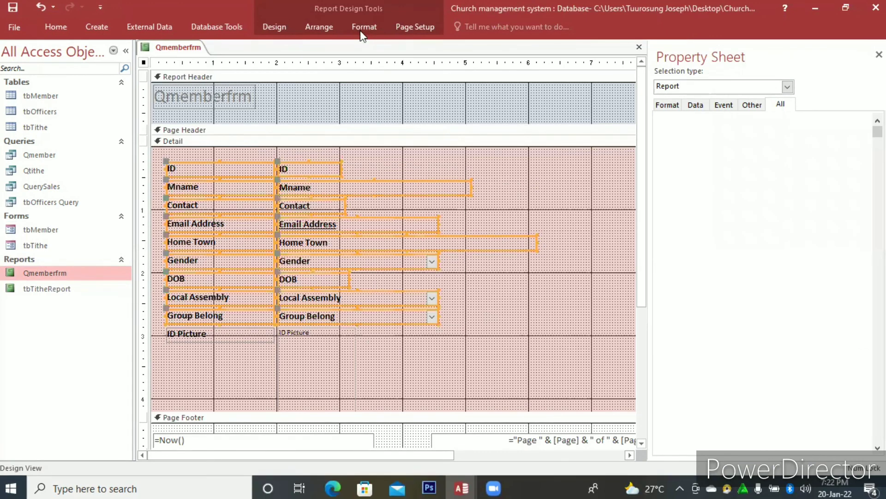
{"action": "left_click", "coordinate": [365, 27]}
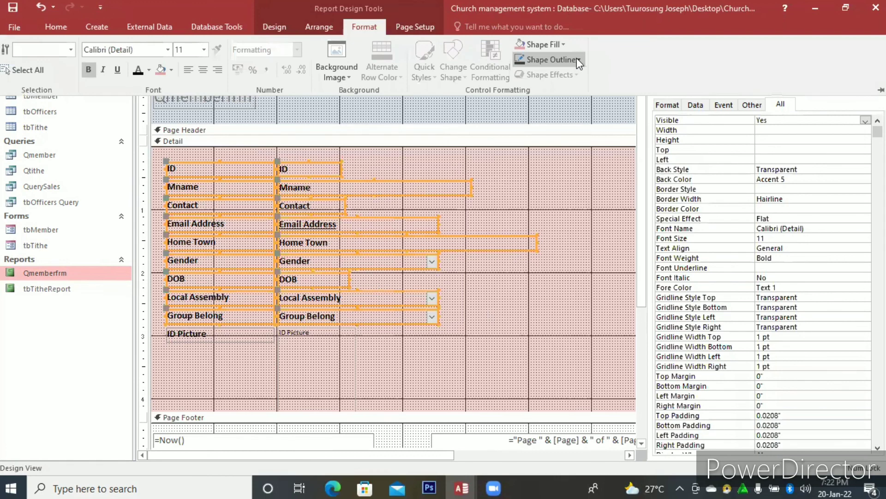
{"action": "left_click", "coordinate": [577, 58]}
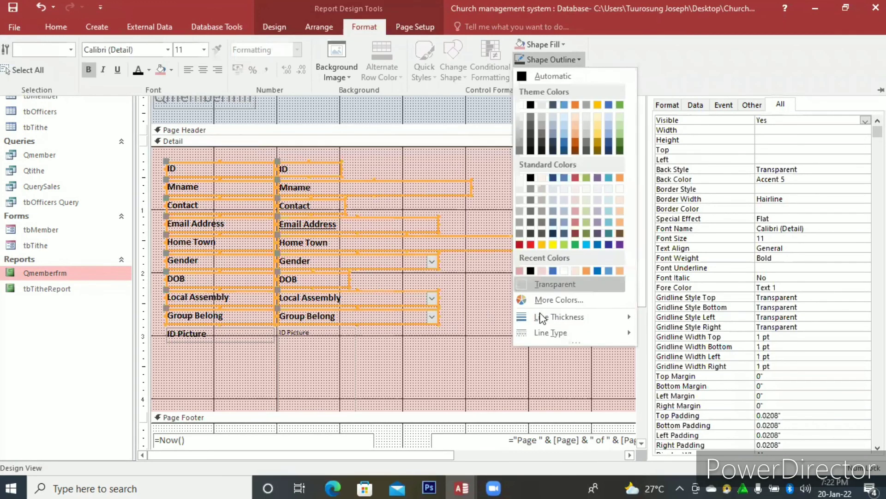
{"action": "mouse_move", "coordinate": [542, 318]}
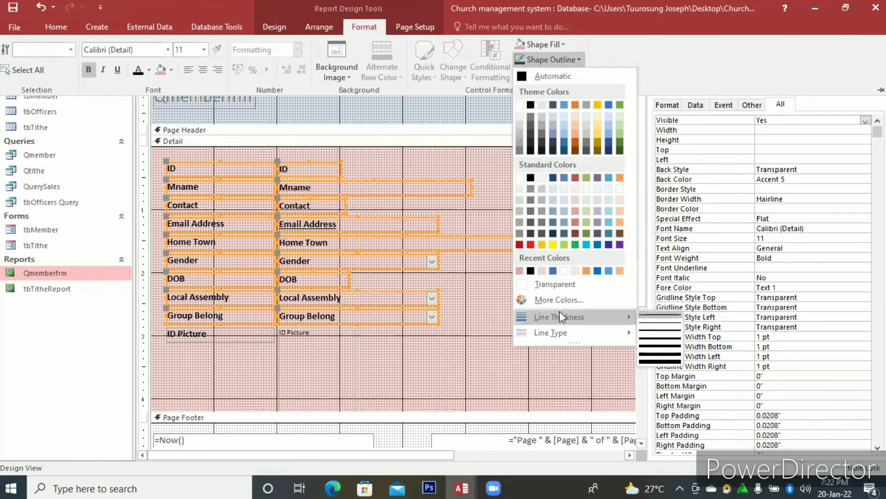
{"action": "left_click", "coordinate": [655, 324]}
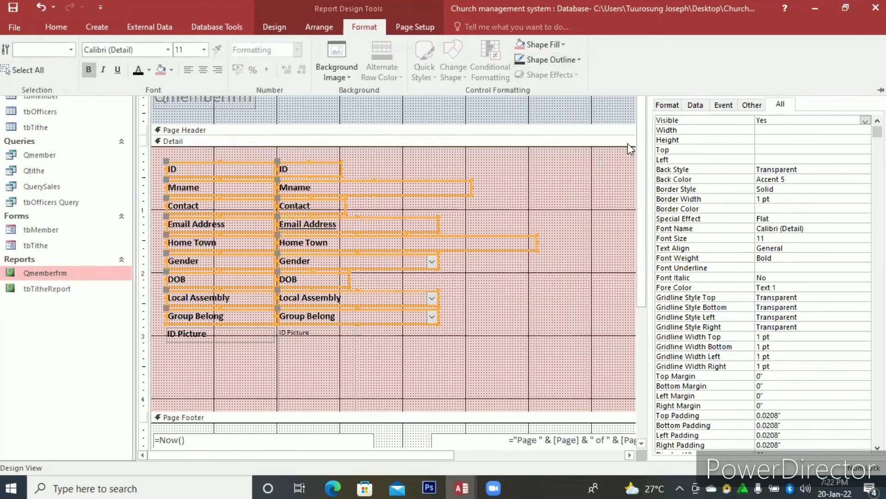
Save and close the Qmemberfrm design, and reopen the report to check its outlines before closing it.
{"action": "left_click", "coordinate": [641, 130]}
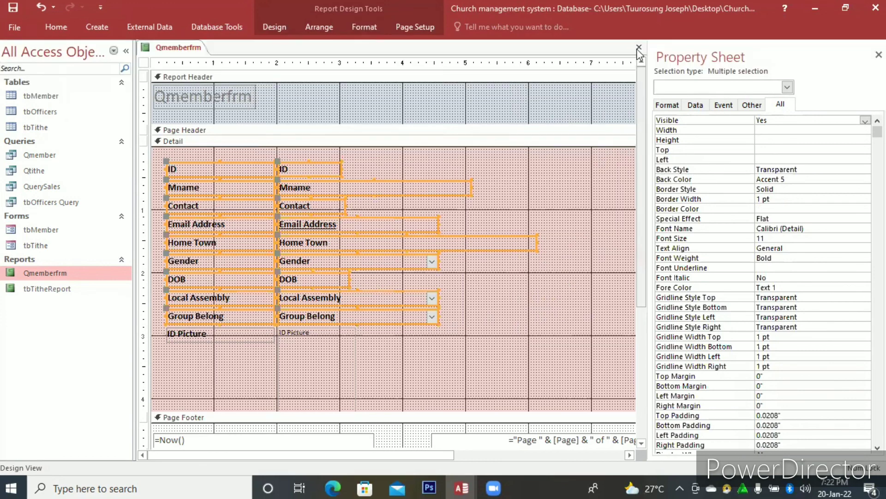
{"action": "left_click", "coordinate": [639, 48]}
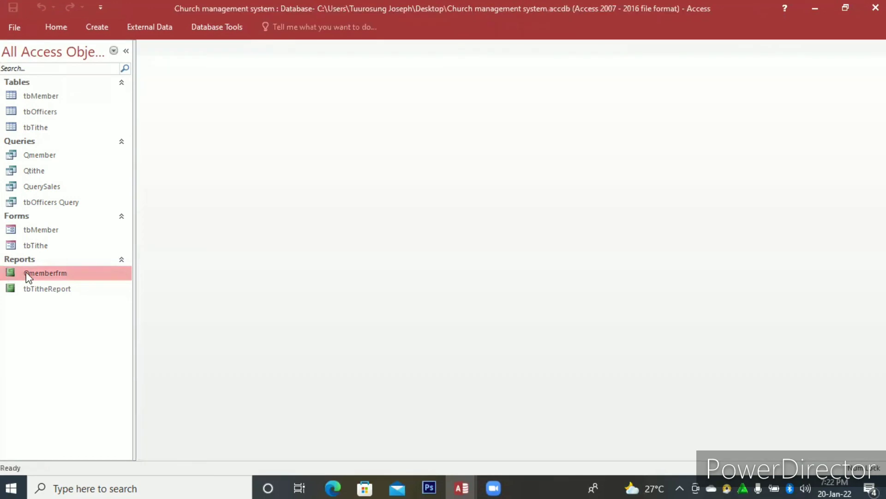
{"action": "double_click", "coordinate": [26, 272]}
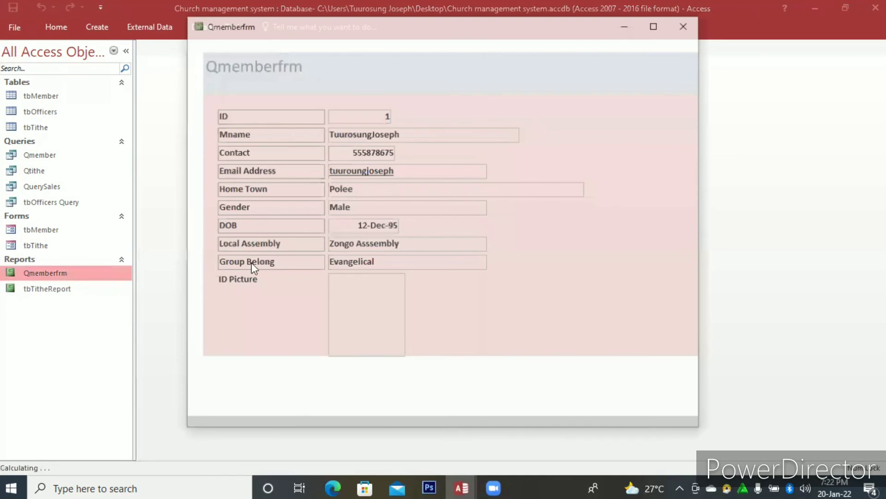
{"action": "left_click", "coordinate": [690, 22]}
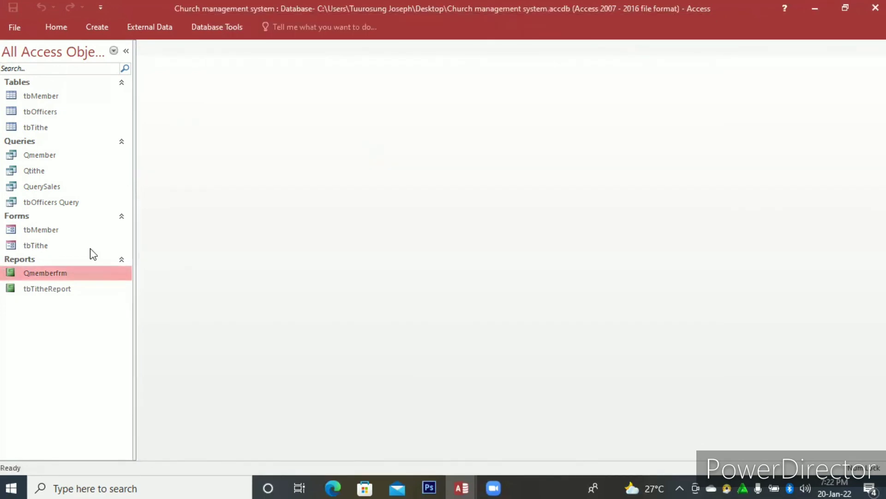
Open the tbTithe form and enter the member's full name in the Mname field of a new record.
{"action": "left_click", "coordinate": [41, 246]}
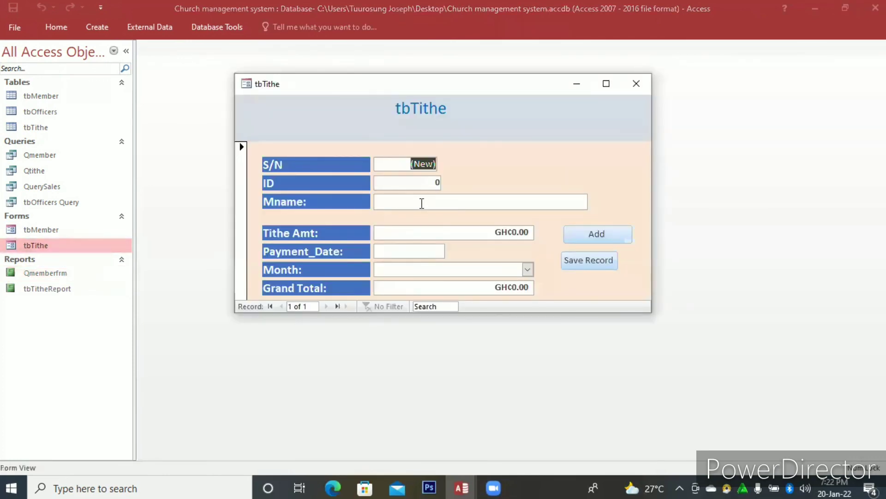
{"action": "left_click", "coordinate": [421, 203]}
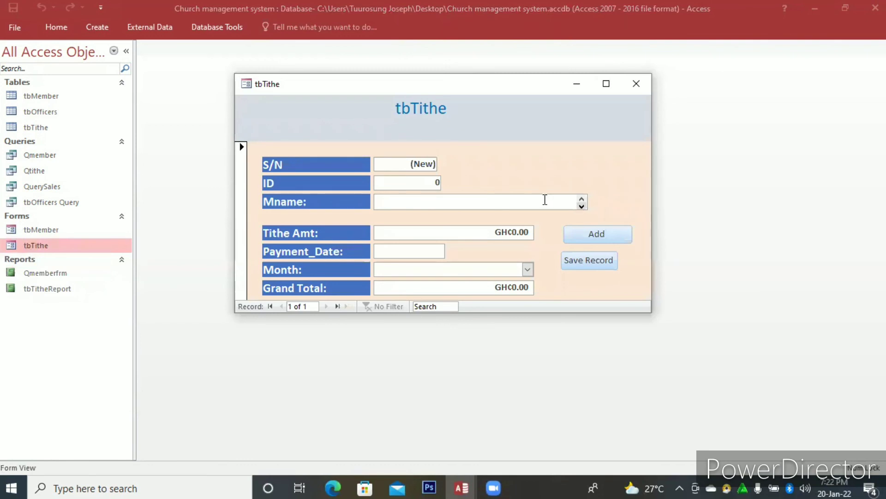
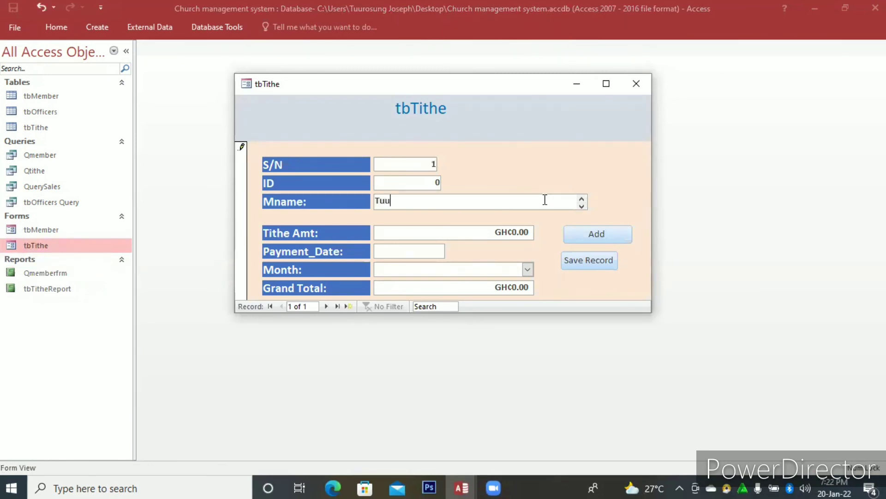
{"action": "key", "text": "Caps_Lock"}
{"action": "key", "text": "Caps_Lock"}
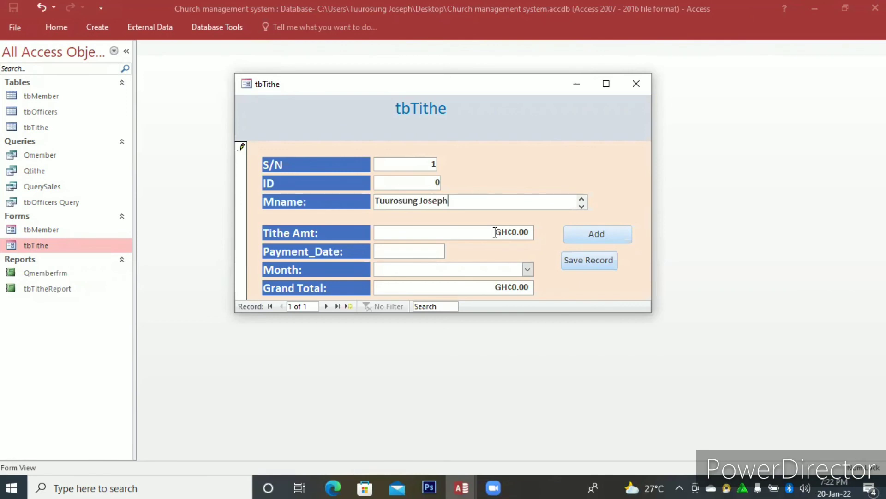
Enter a tithe amount of 10 and the payment date 01/01/2028 in the new tithe record.
{"action": "left_click", "coordinate": [455, 237]}
{"action": "type", "text": "1"}
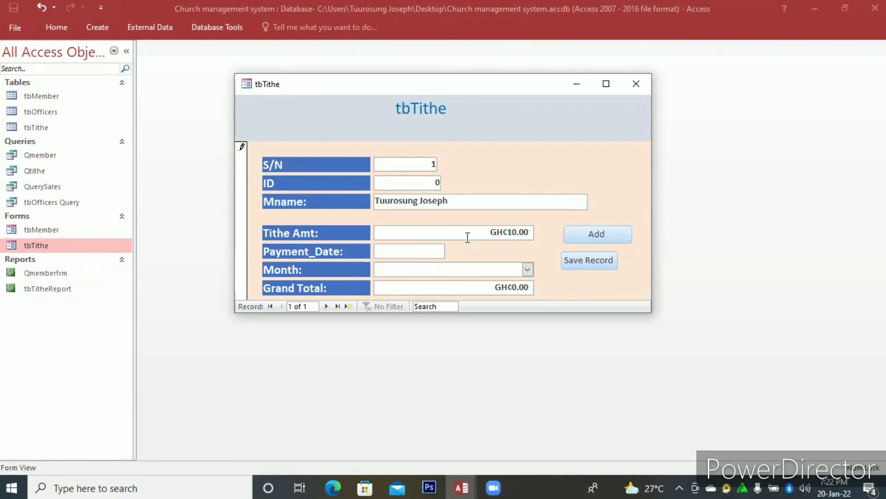
{"action": "left_click", "coordinate": [442, 249]}
{"action": "type", "text": "12"}
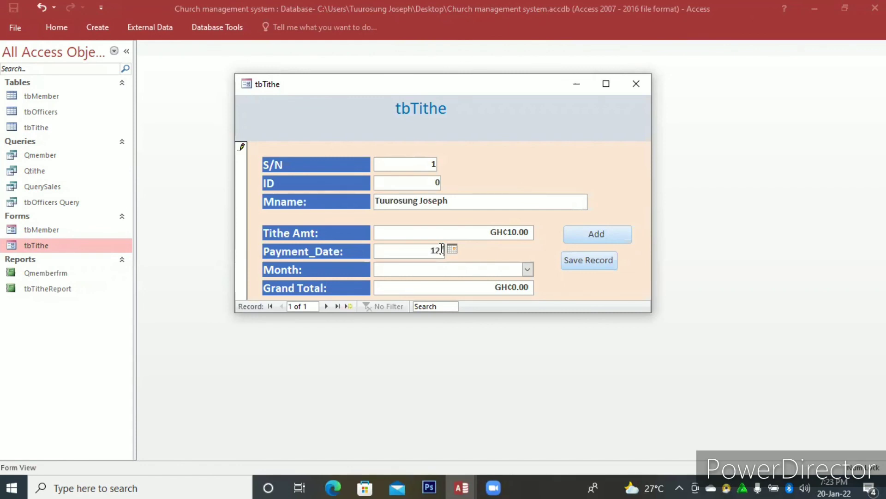
{"action": "type", "text": "/1"}
{"action": "key", "text": "BackSpace"}
{"action": "key", "text": "BackSpace"}
{"action": "type", "text": "/2"}
{"action": "key", "text": "BackSpace"}
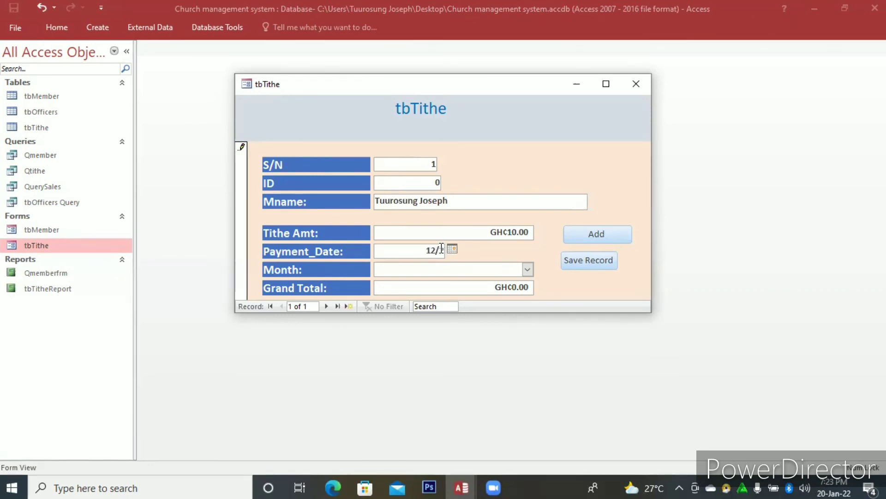
{"action": "key", "text": "BackSpace"}
{"action": "key", "text": "BackSpace"}
{"action": "key", "text": "BackSpace"}
{"action": "type", "text": "01/01/2028"}
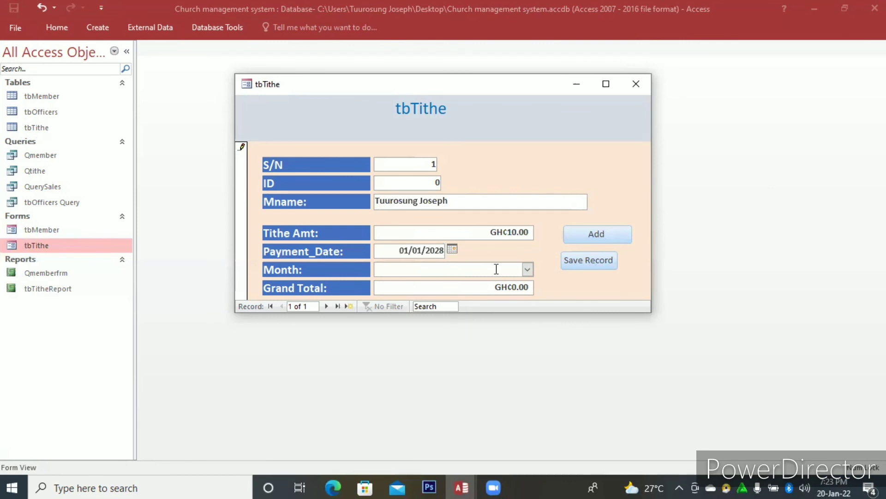
Choose March as the month and try to save the tithe record.
{"action": "left_click", "coordinate": [527, 270]}
{"action": "left_click", "coordinate": [397, 304]}
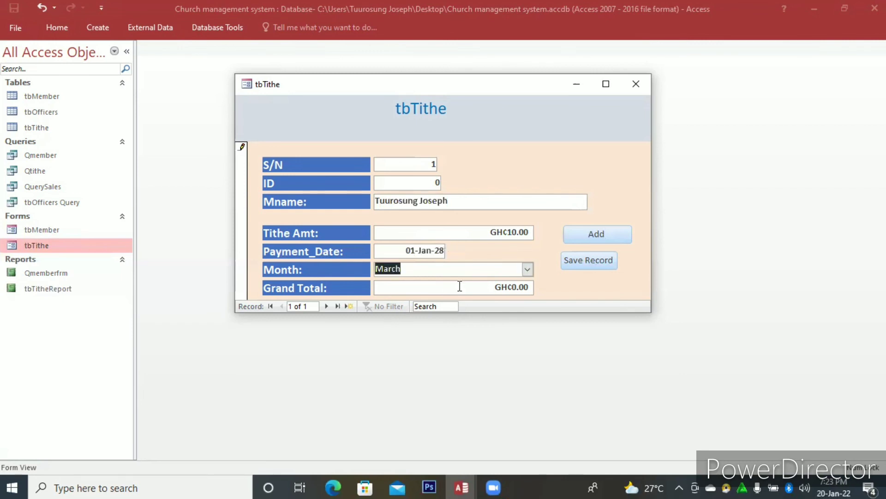
{"action": "left_click", "coordinate": [510, 287]}
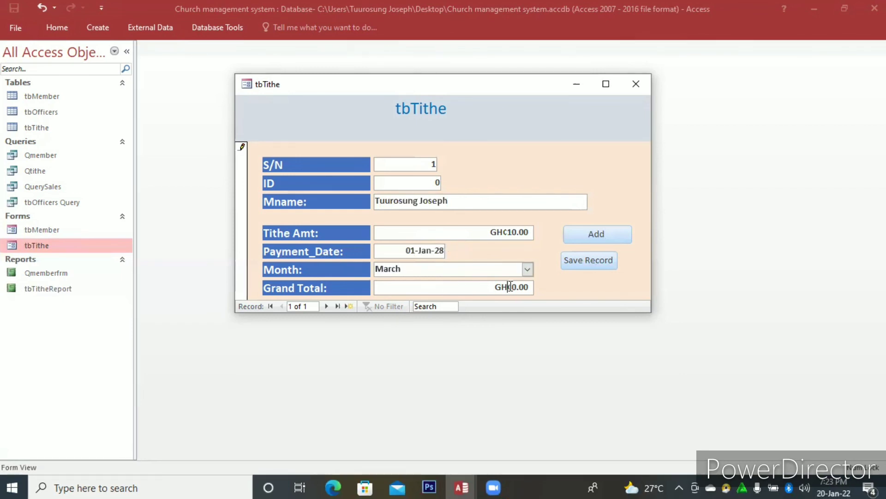
{"action": "left_click", "coordinate": [581, 266]}
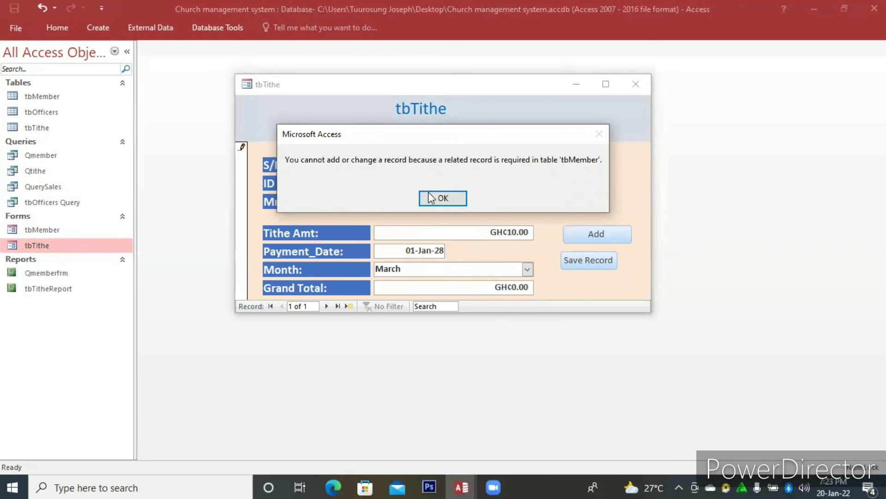
{"action": "left_click", "coordinate": [443, 199]}
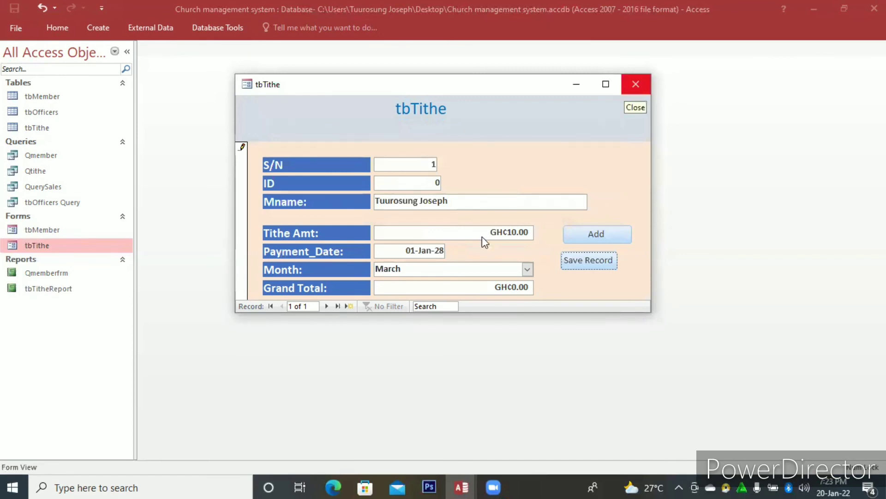
Close the tbTithe form and discard its unsaved record.
{"action": "left_click", "coordinate": [626, 91]}
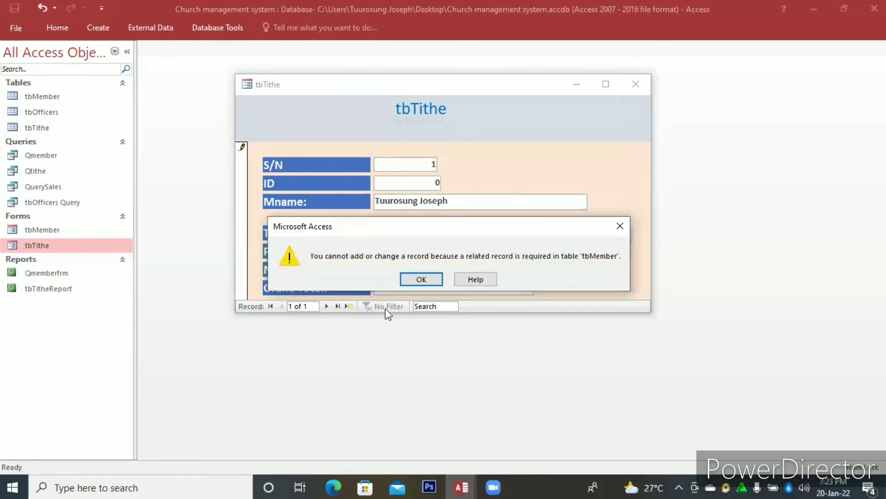
{"action": "left_click", "coordinate": [433, 279]}
{"action": "left_click", "coordinate": [431, 289]}
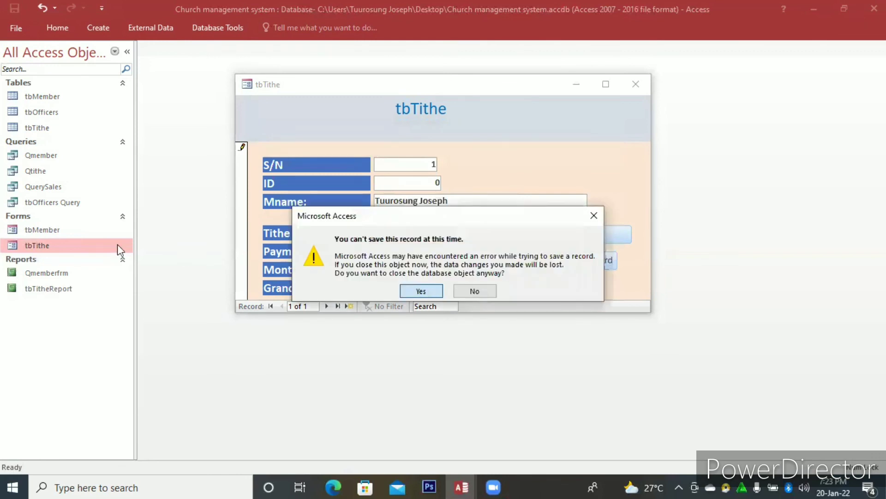
{"action": "left_click", "coordinate": [82, 202]}
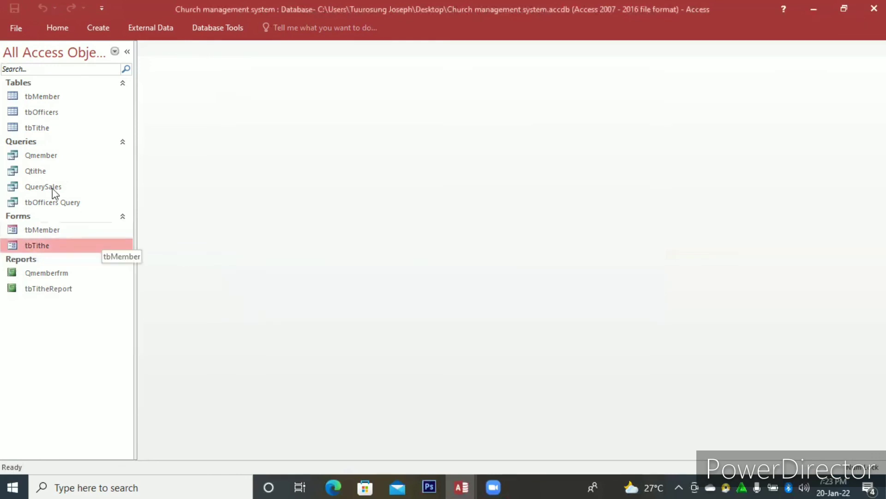
Open the tbTitheReport and Qmemberfrm reports one after the other to review them, closing each.
{"action": "left_click", "coordinate": [56, 171]}
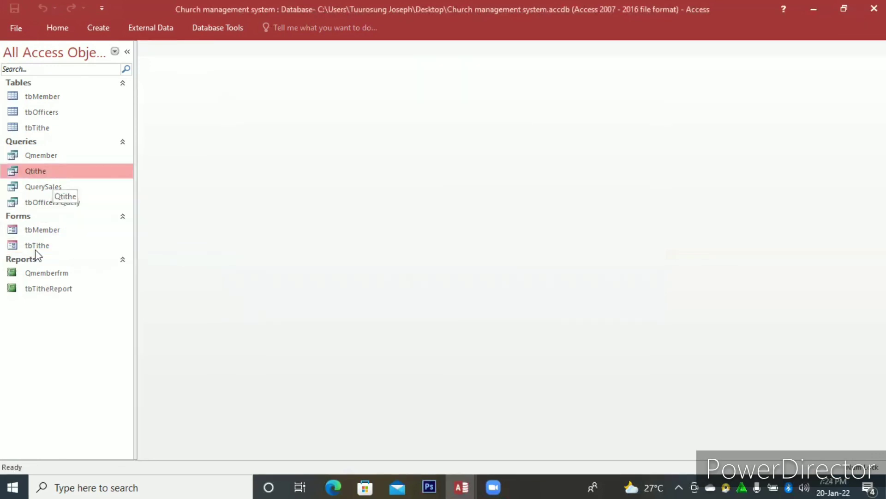
{"action": "left_click", "coordinate": [52, 273]}
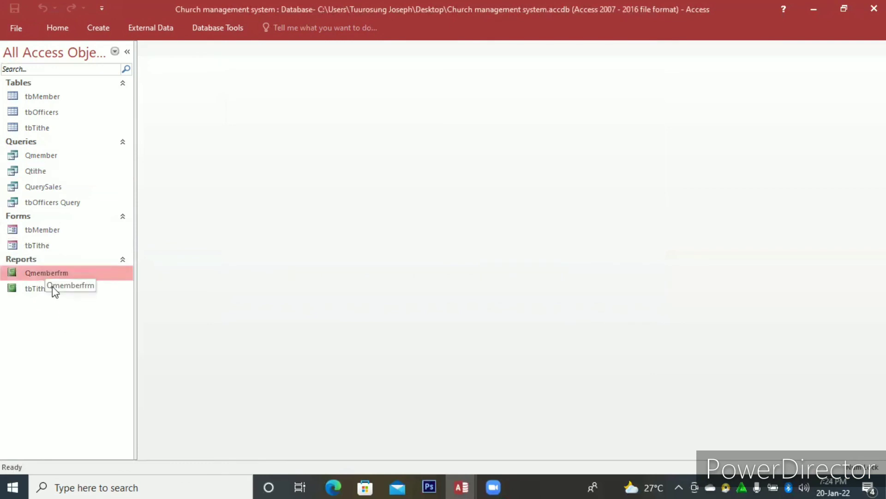
{"action": "double_click", "coordinate": [53, 288]}
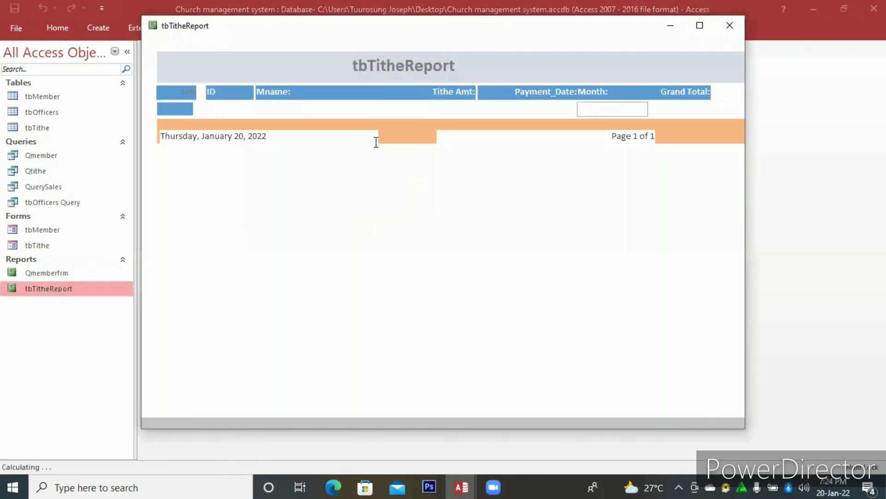
{"action": "left_click", "coordinate": [729, 25]}
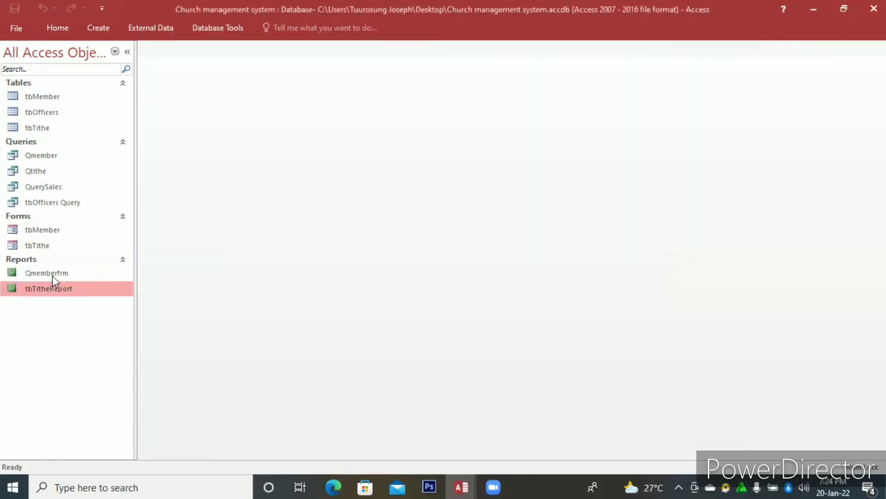
{"action": "double_click", "coordinate": [52, 276]}
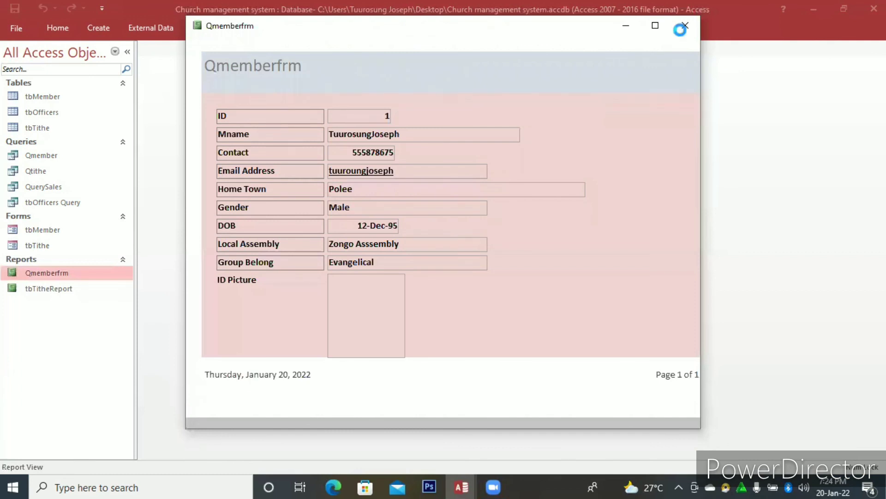
{"action": "key", "text": "ctrl+w"}
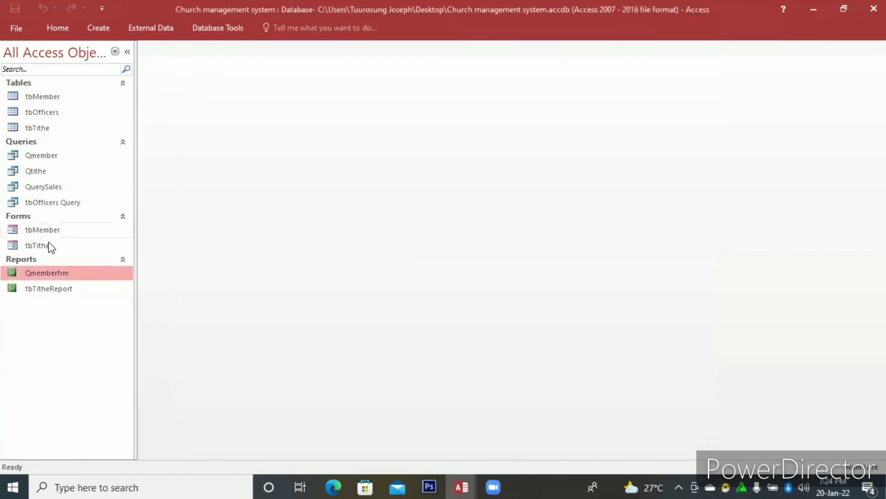
Open the tbTithe and tbMember forms one after the other to review them, closing each.
{"action": "left_click", "coordinate": [46, 244]}
{"action": "key", "text": "Return"}
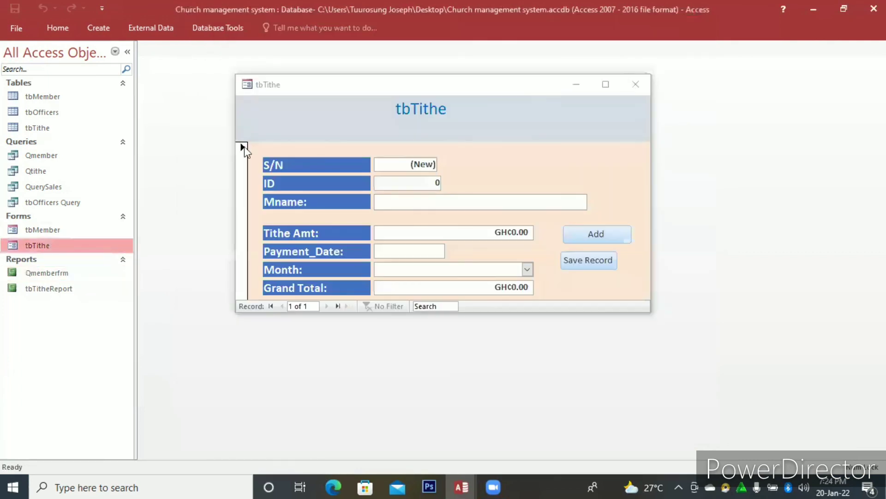
{"action": "key", "text": "ctrl+w"}
{"action": "left_click", "coordinate": [56, 228]}
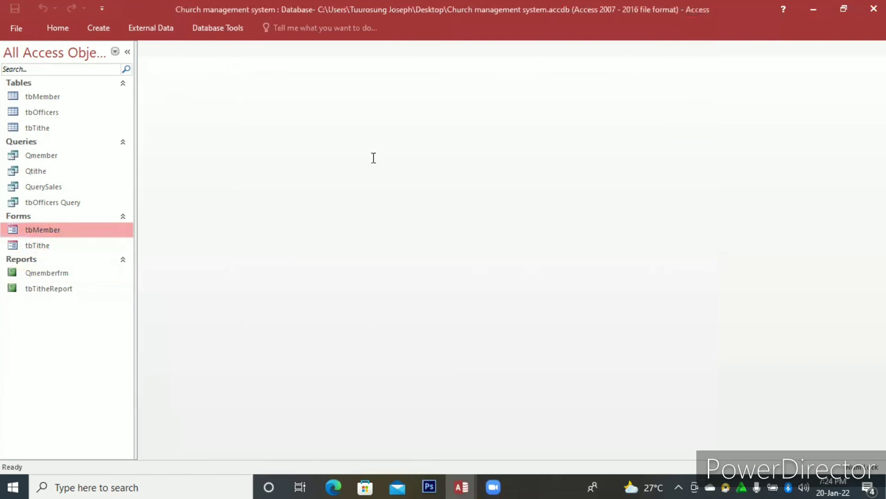
{"action": "key", "text": "Return"}
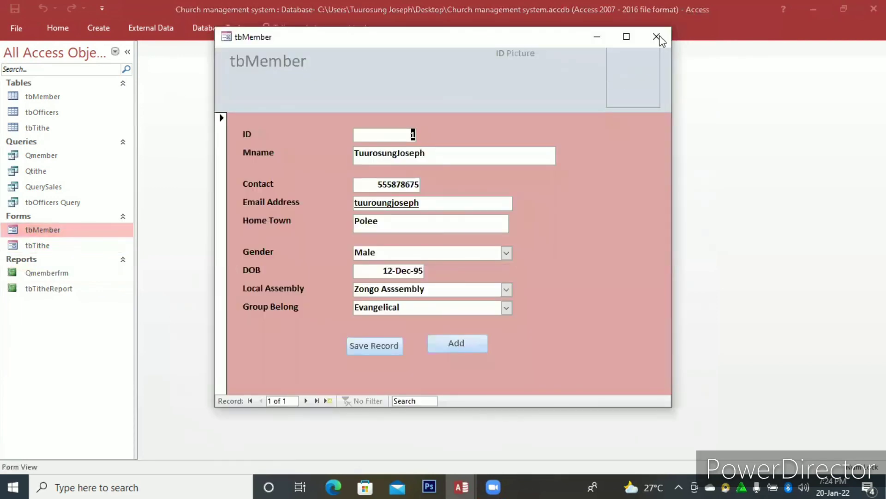
{"action": "key", "text": "ctrl+w"}
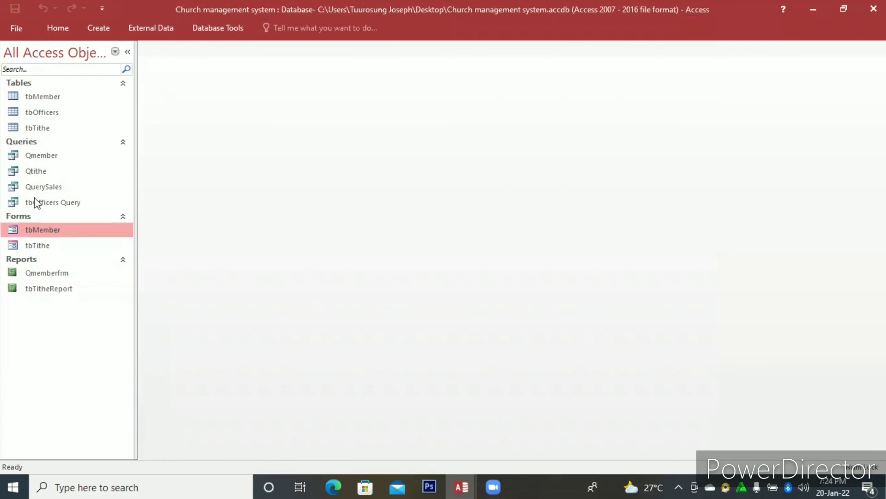
{"action": "key", "text": "Up"}
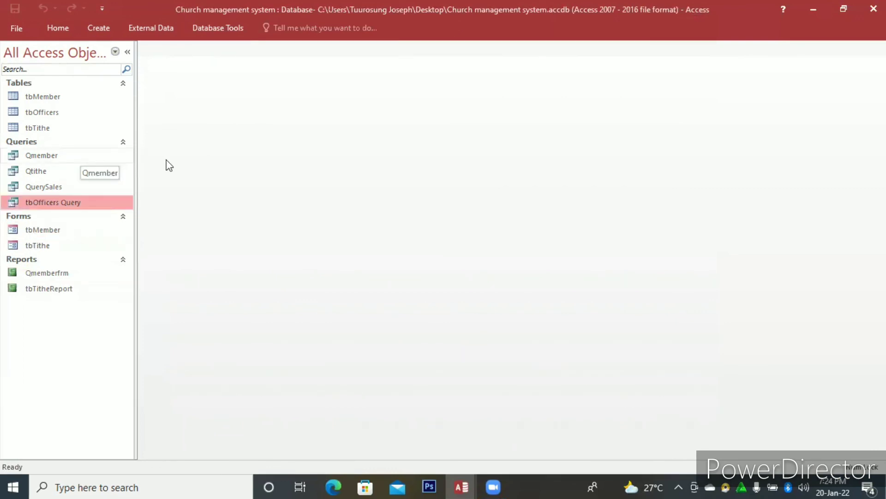
{"action": "key", "text": "Up"}
{"action": "key", "text": "Up"}
{"action": "key", "text": "Up"}
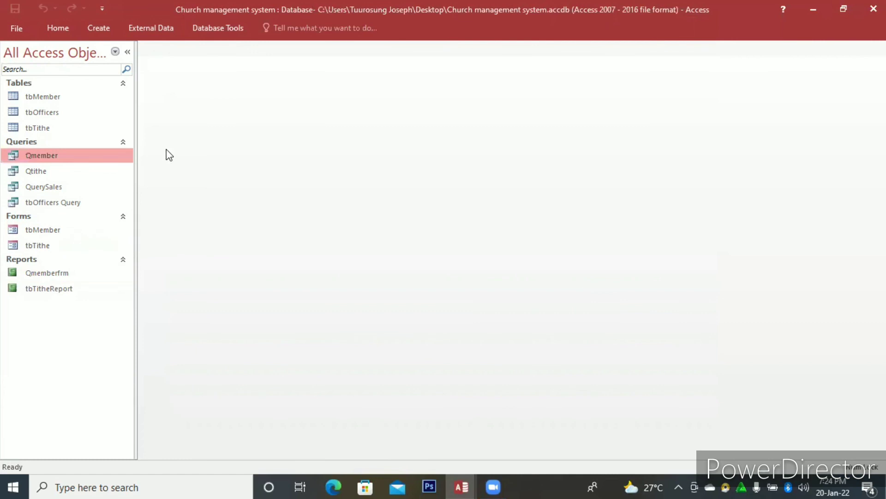